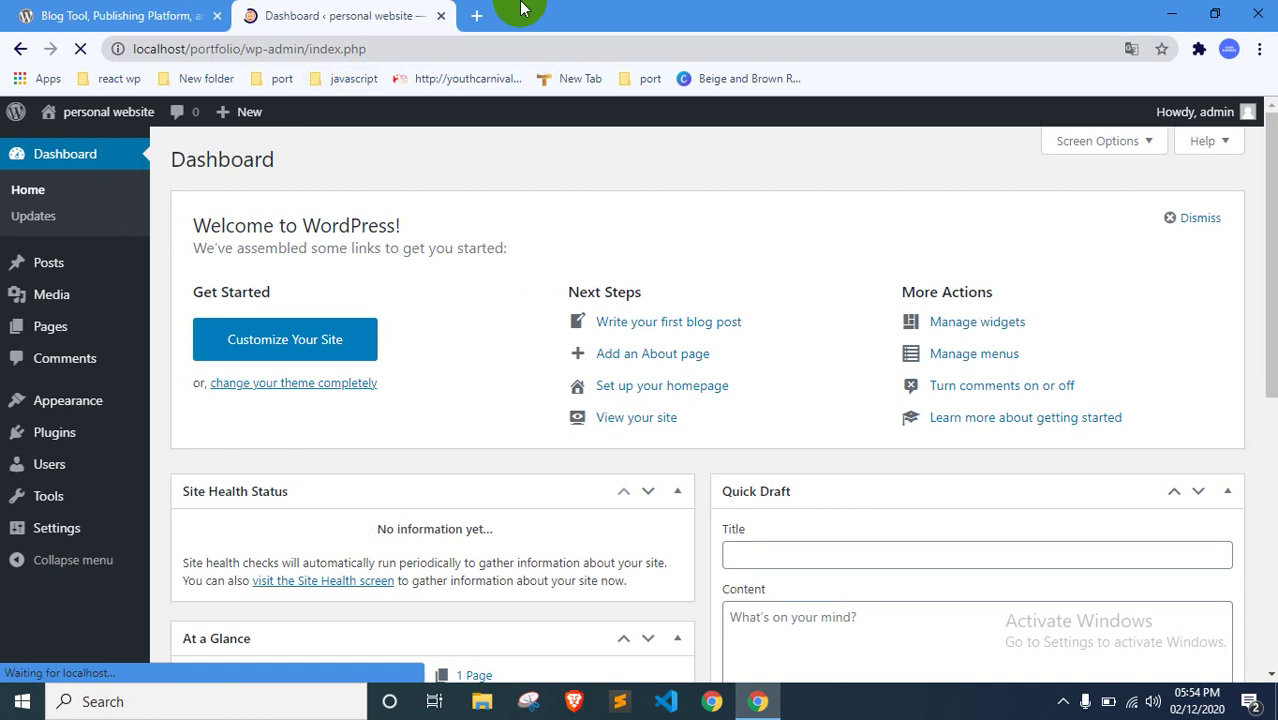
# Step: Search Google for elementor in a new browser tab and open the elementor.com homepage
pyautogui.click(477, 12)
pyautogui.write('ele')
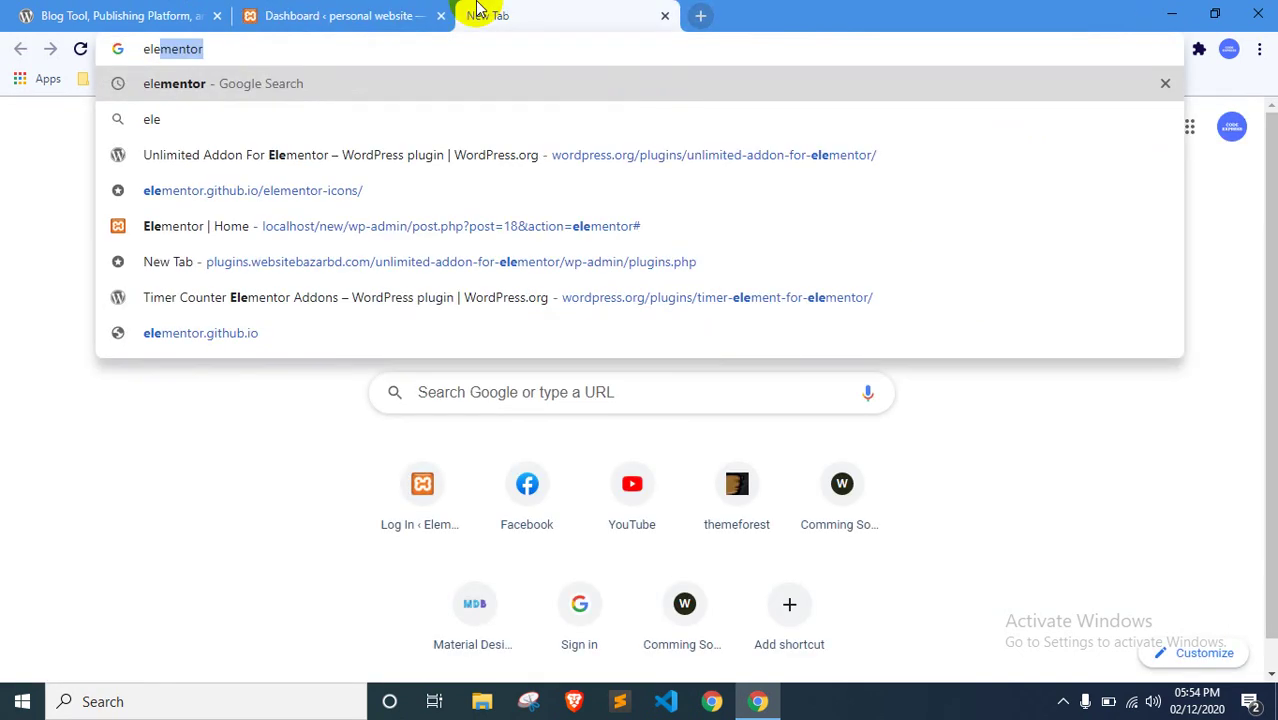
pyautogui.press('Return')
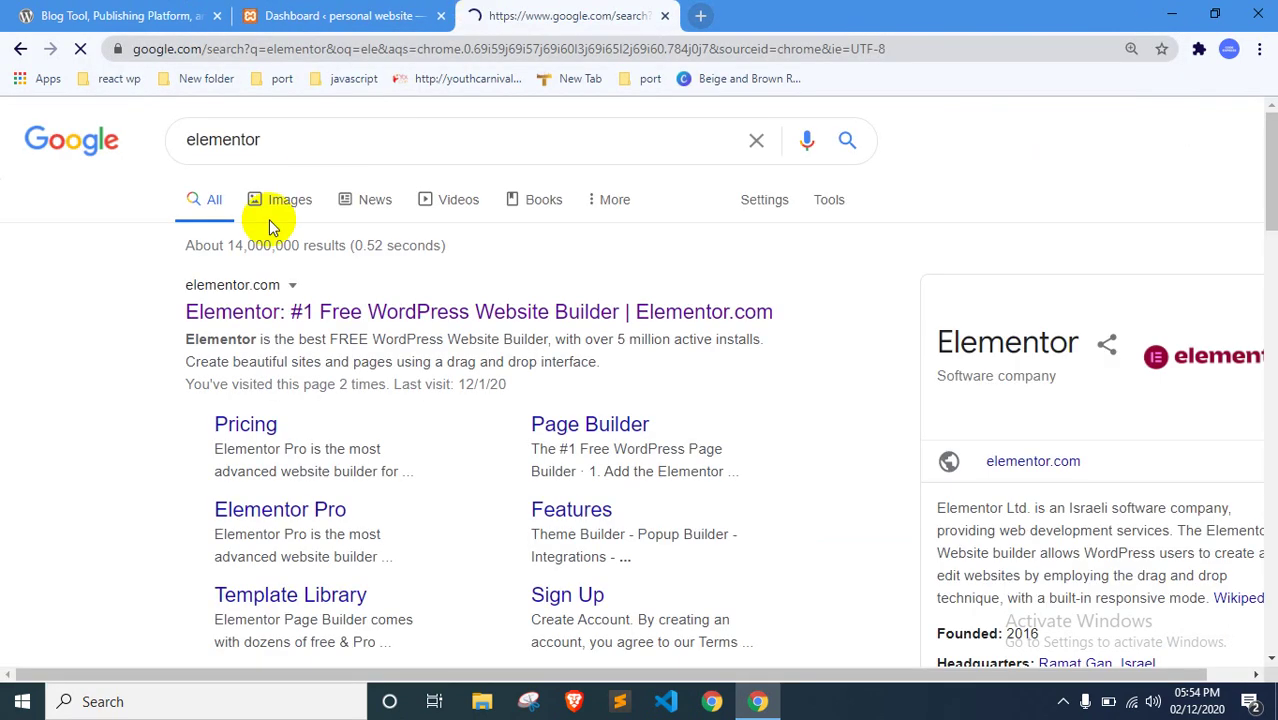
pyautogui.click(237, 318)
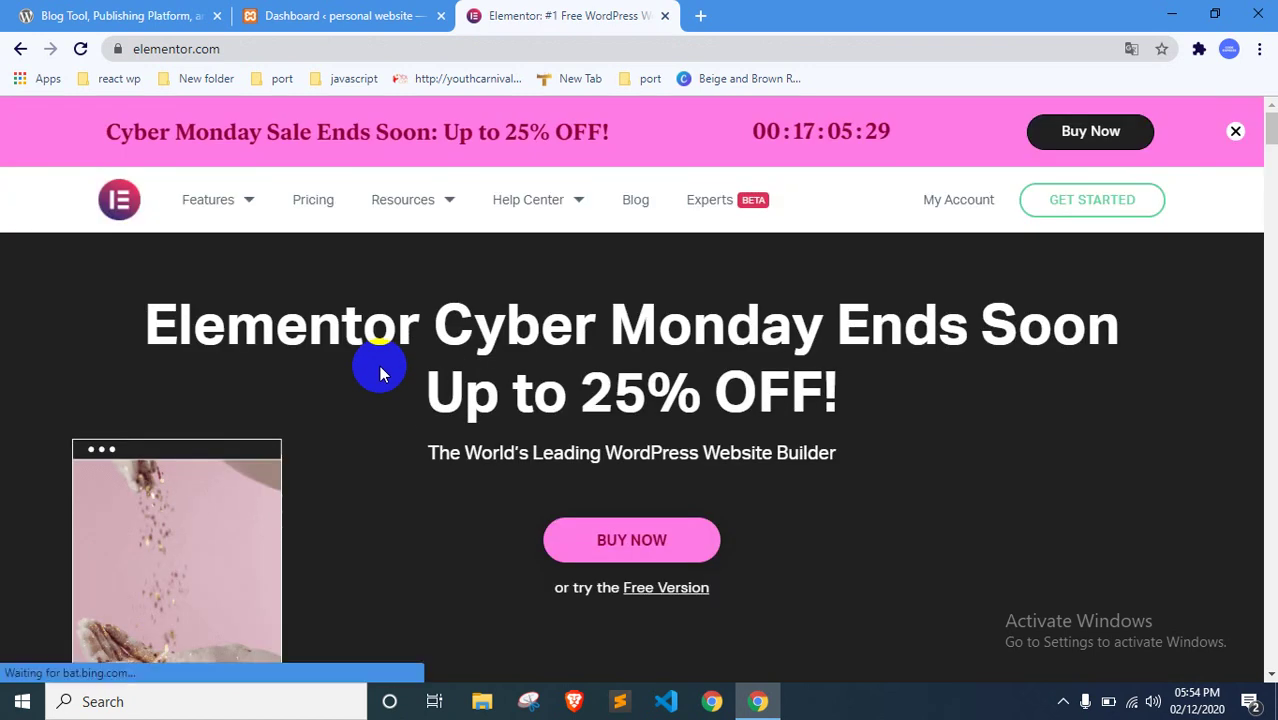
# Step: Examine the Features, Resources and Help Center entries in the Elementor site's navigation
pyautogui.click(208, 188)
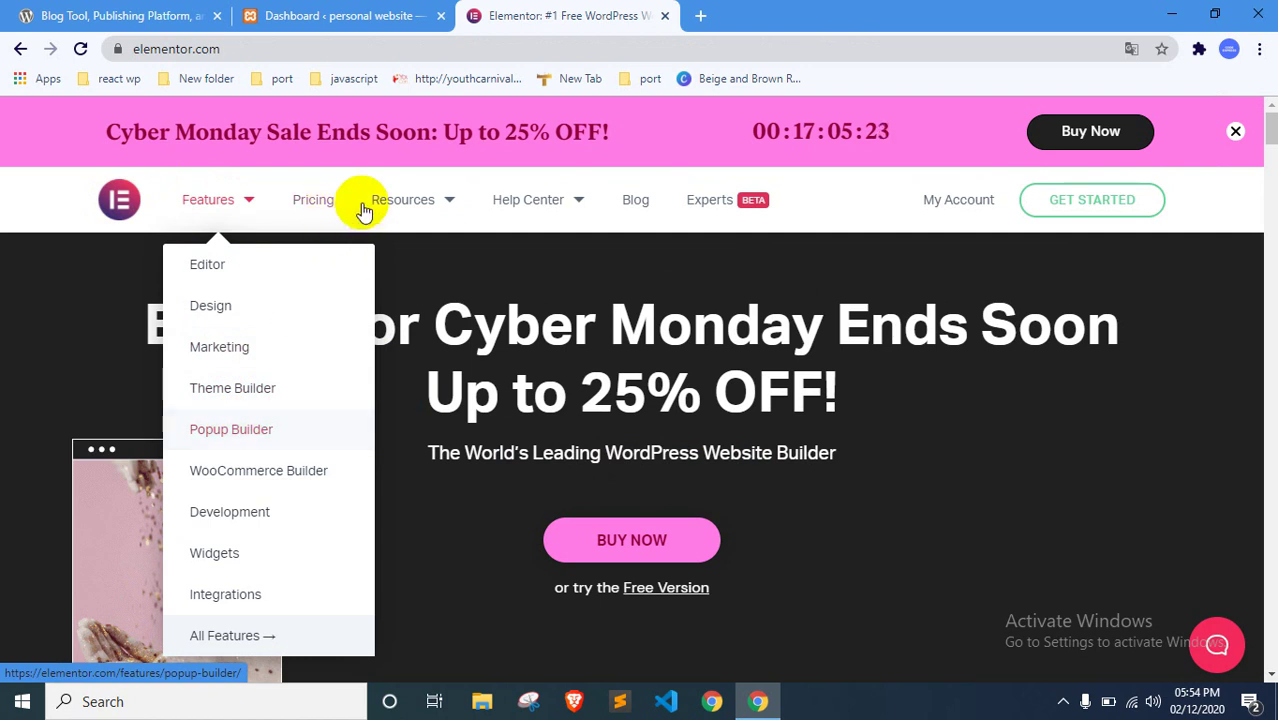
pyautogui.click(393, 200)
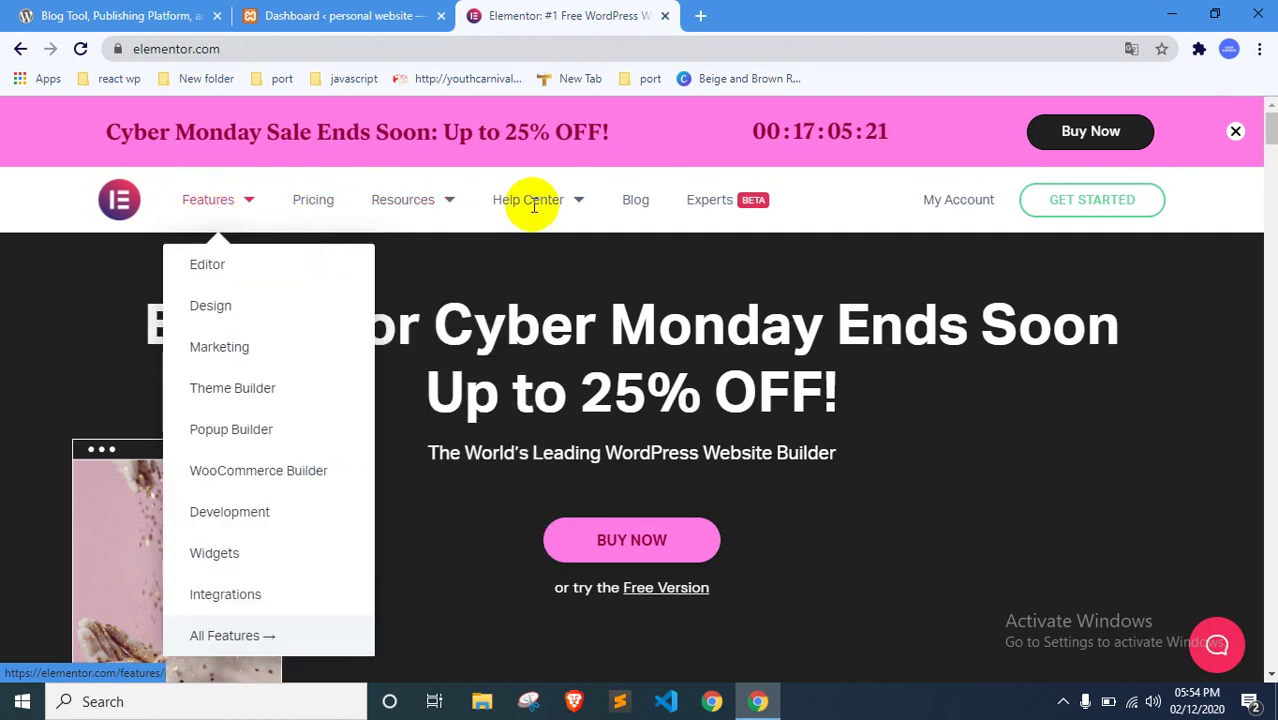
pyautogui.moveTo(565, 199)
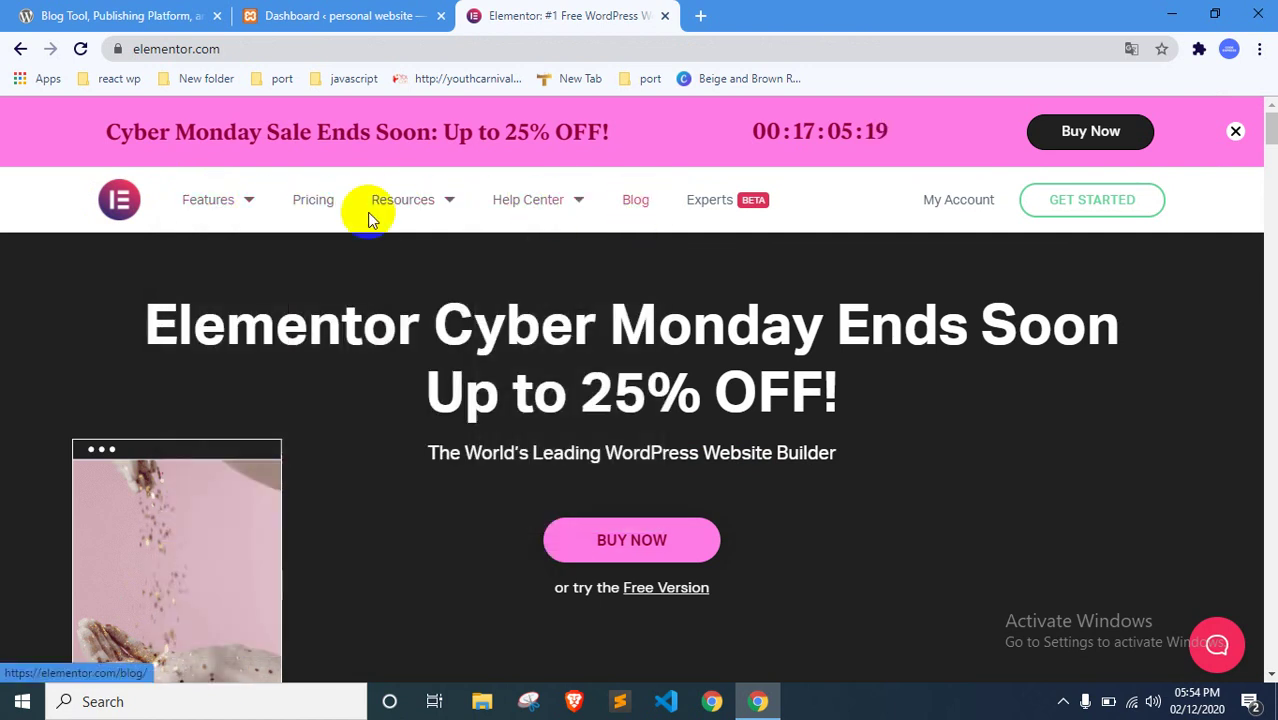
pyautogui.moveTo(195, 199)
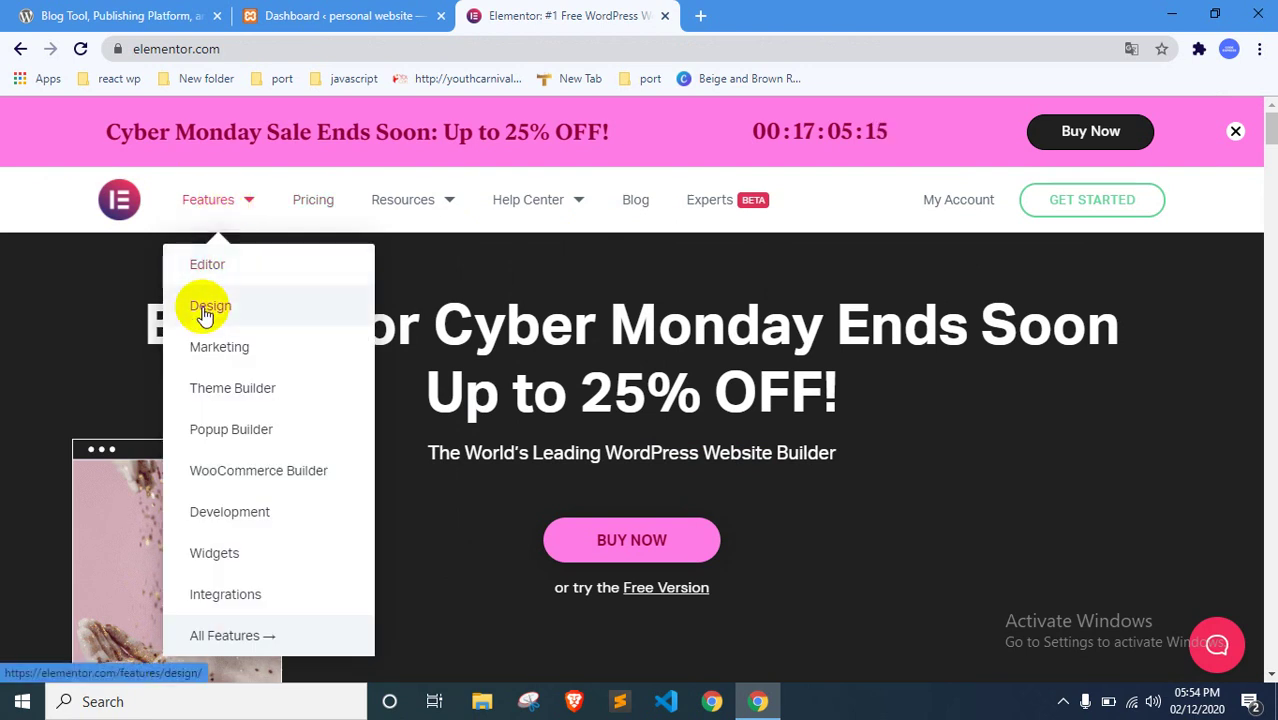
# Step: View the Elementor pricing page with its subscription plans and examine the entries of its Features menu
pyautogui.click(301, 203)
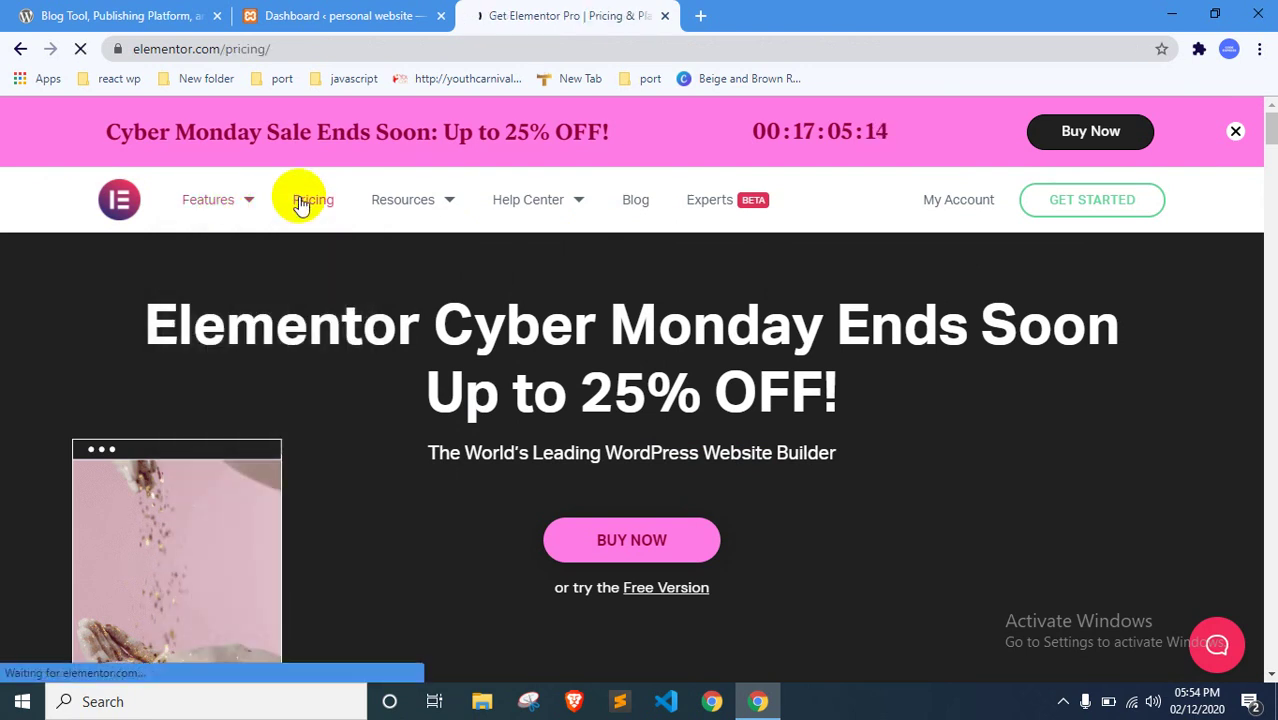
pyautogui.scroll(-1, 334, 354)
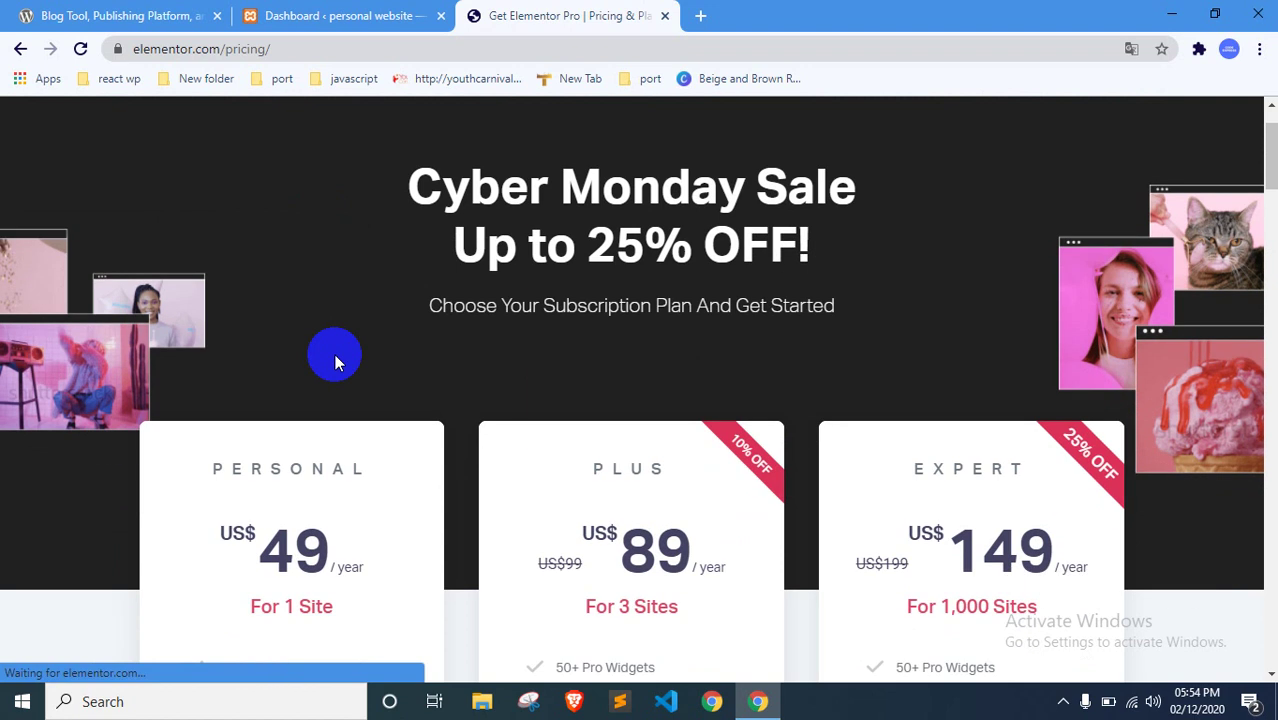
pyautogui.scroll(1, 334, 354)
pyautogui.click(198, 129)
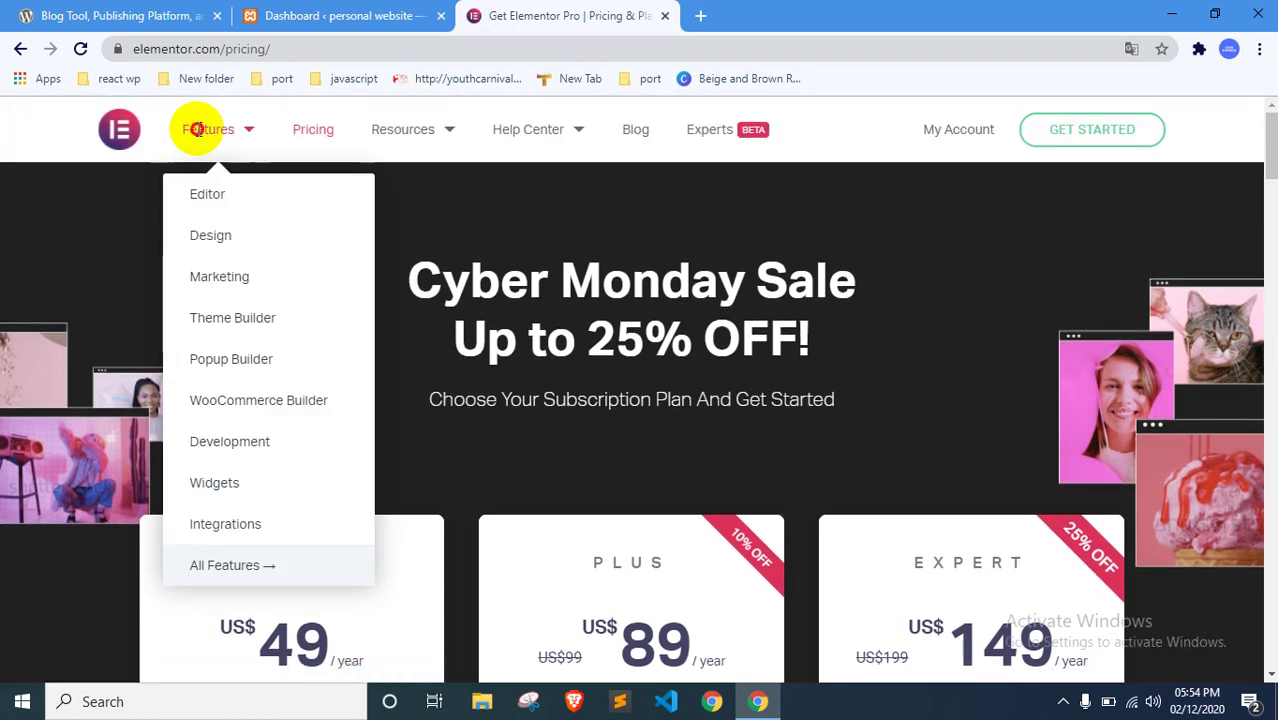
pyautogui.click(198, 129)
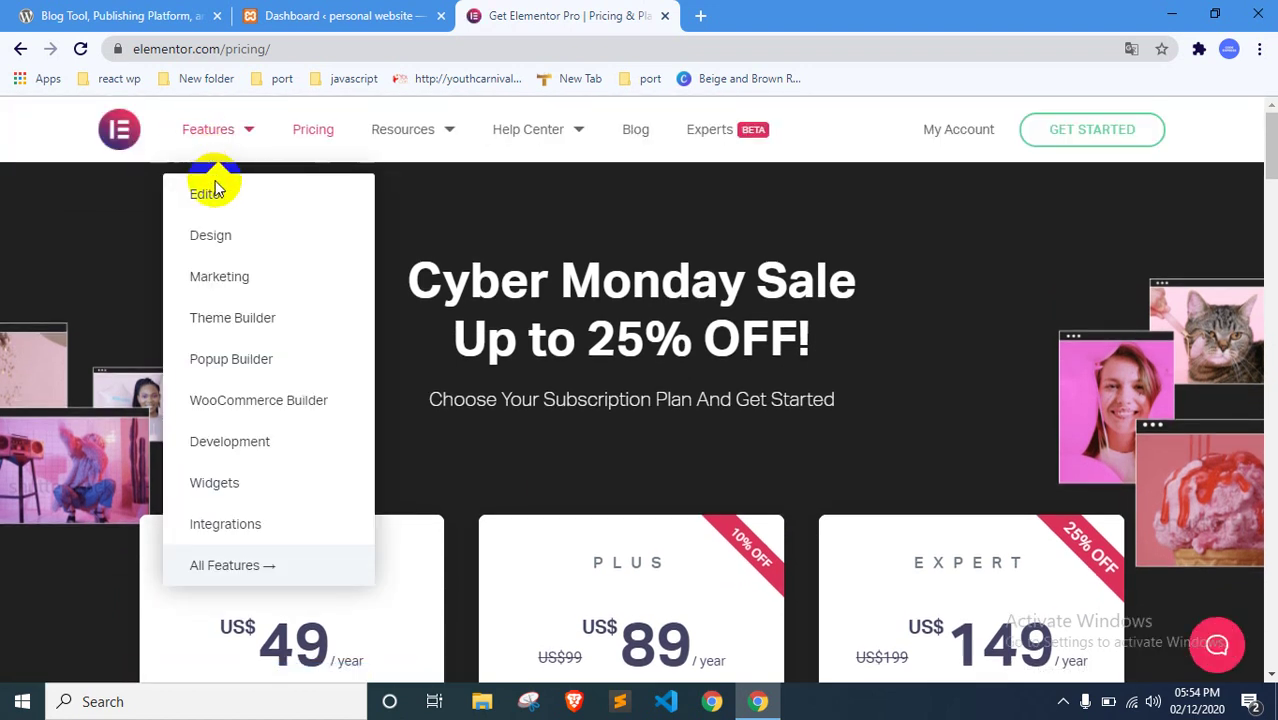
pyautogui.moveTo(412, 137)
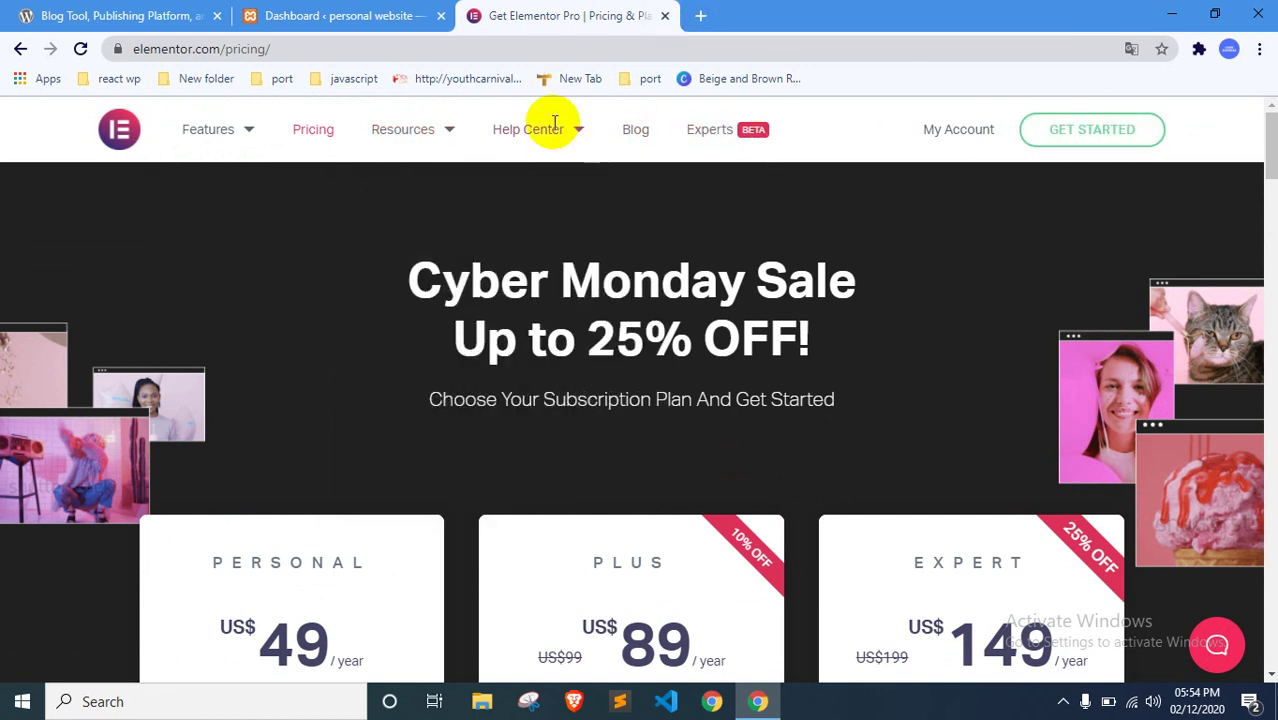
# Step: View the articles on the Elementor blog page and close the Elementor tab
pyautogui.click(633, 129)
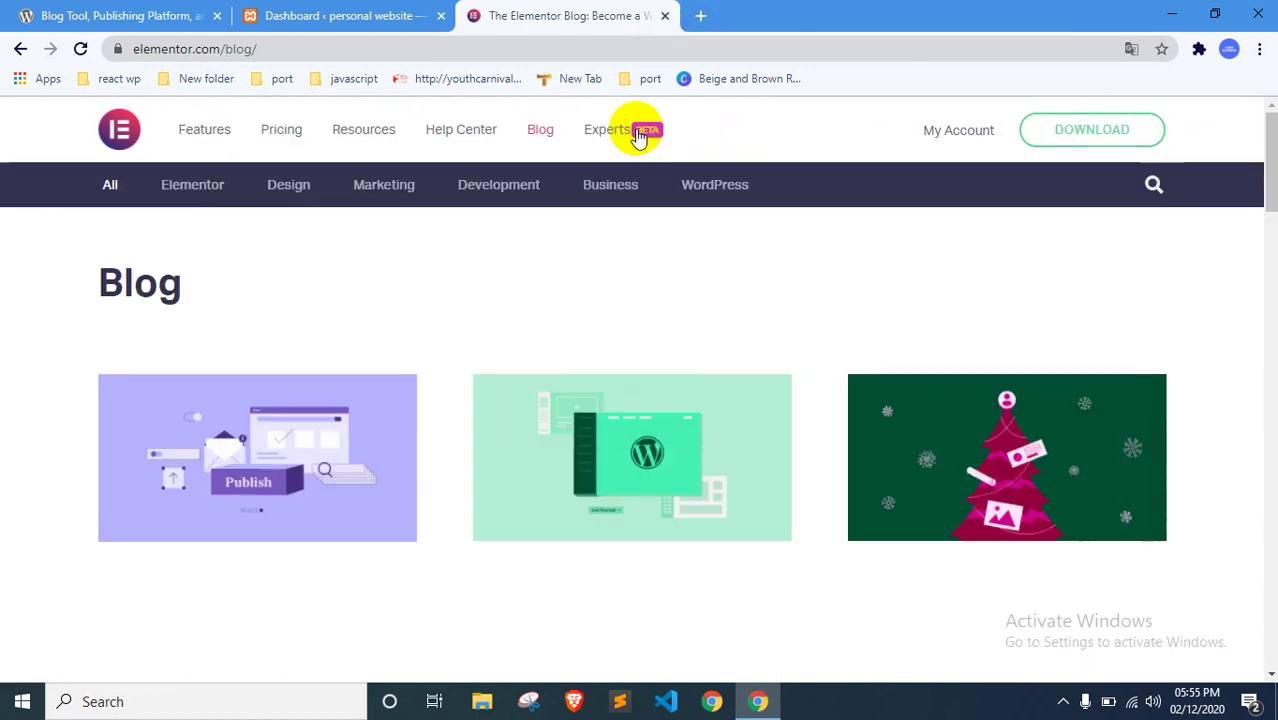
pyautogui.scroll(-10, 640, 137)
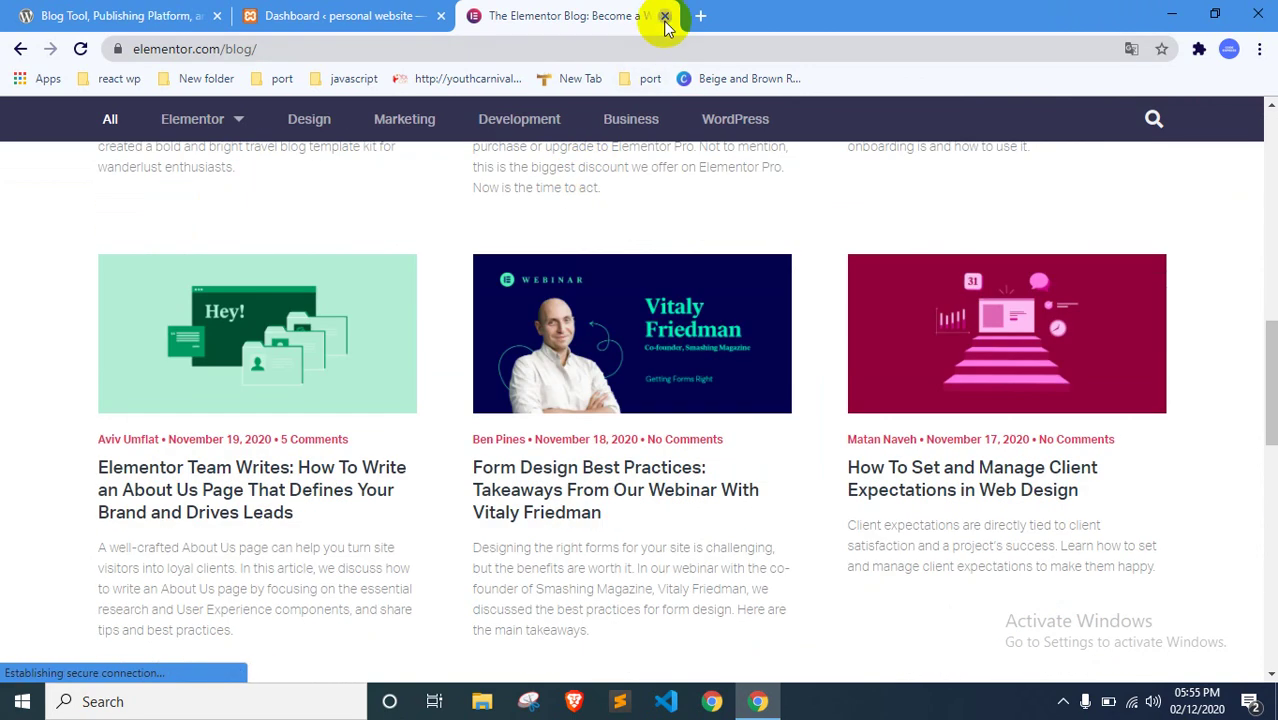
pyautogui.click(665, 17)
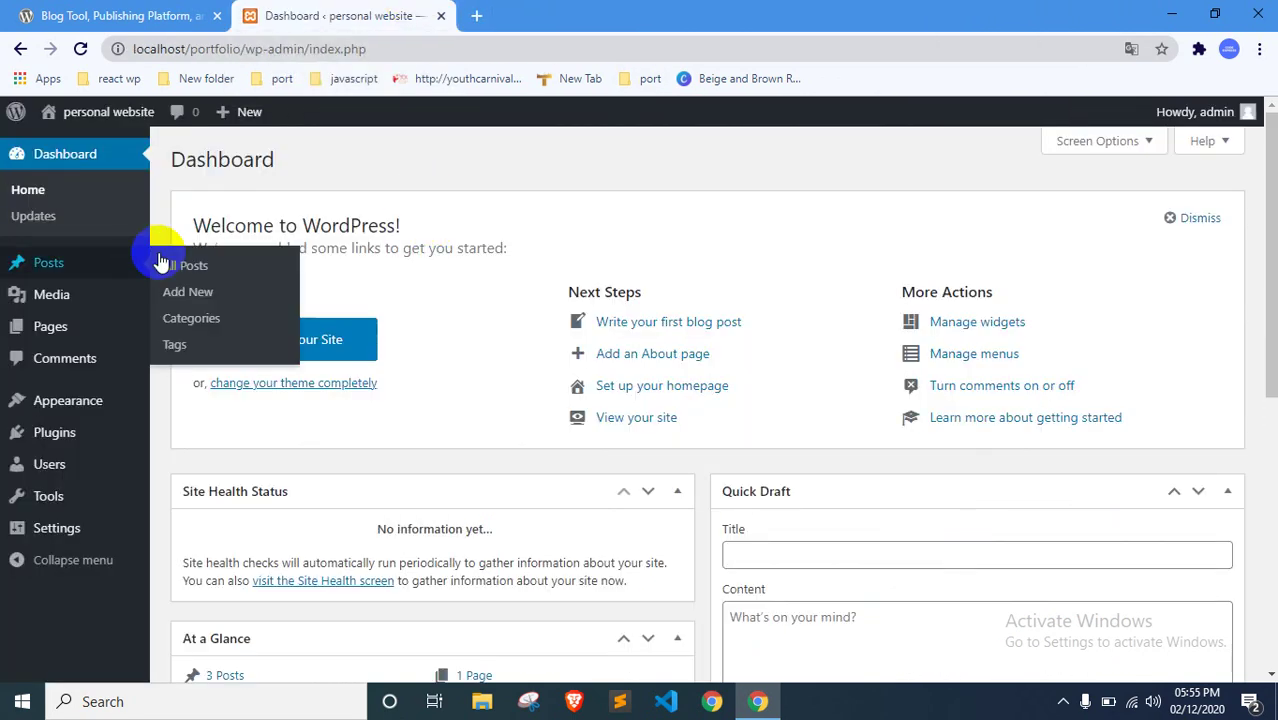
# Step: Open the list of all pages in the WordPress dashboard and look at its bulk action choices
pyautogui.click(25, 322)
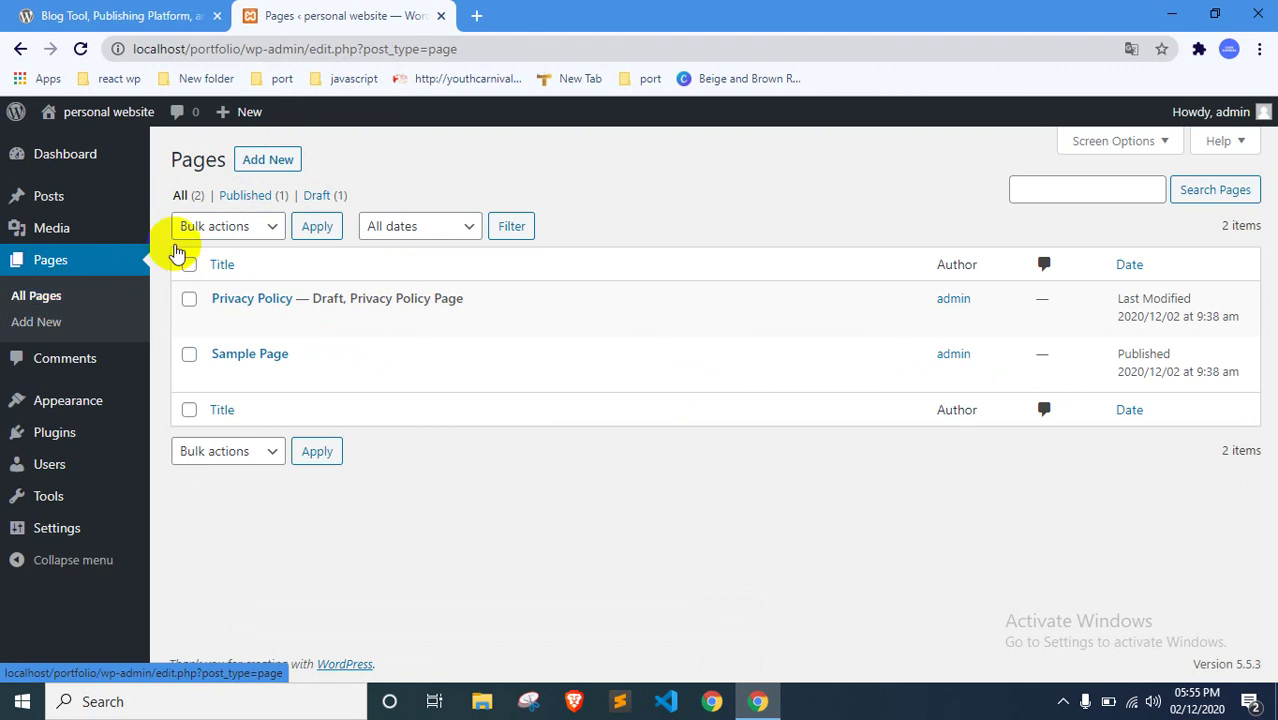
pyautogui.moveTo(246, 388)
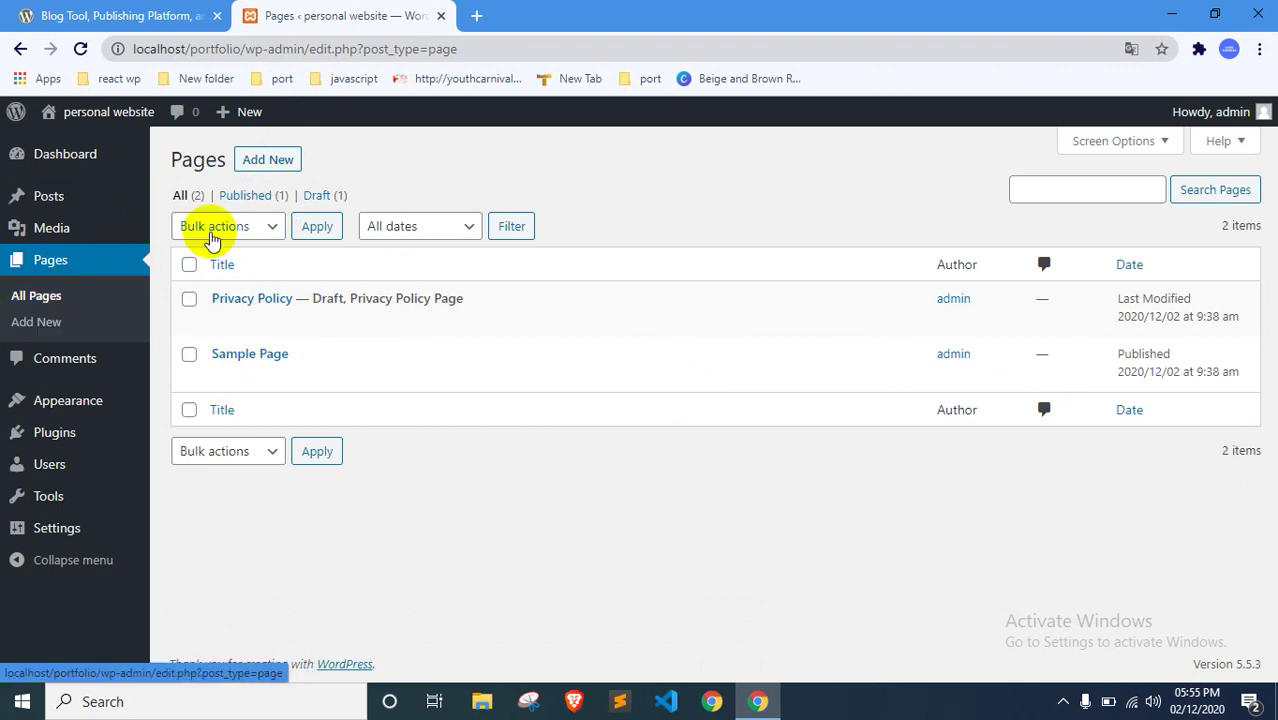
pyautogui.click(240, 226)
pyautogui.click(580, 198)
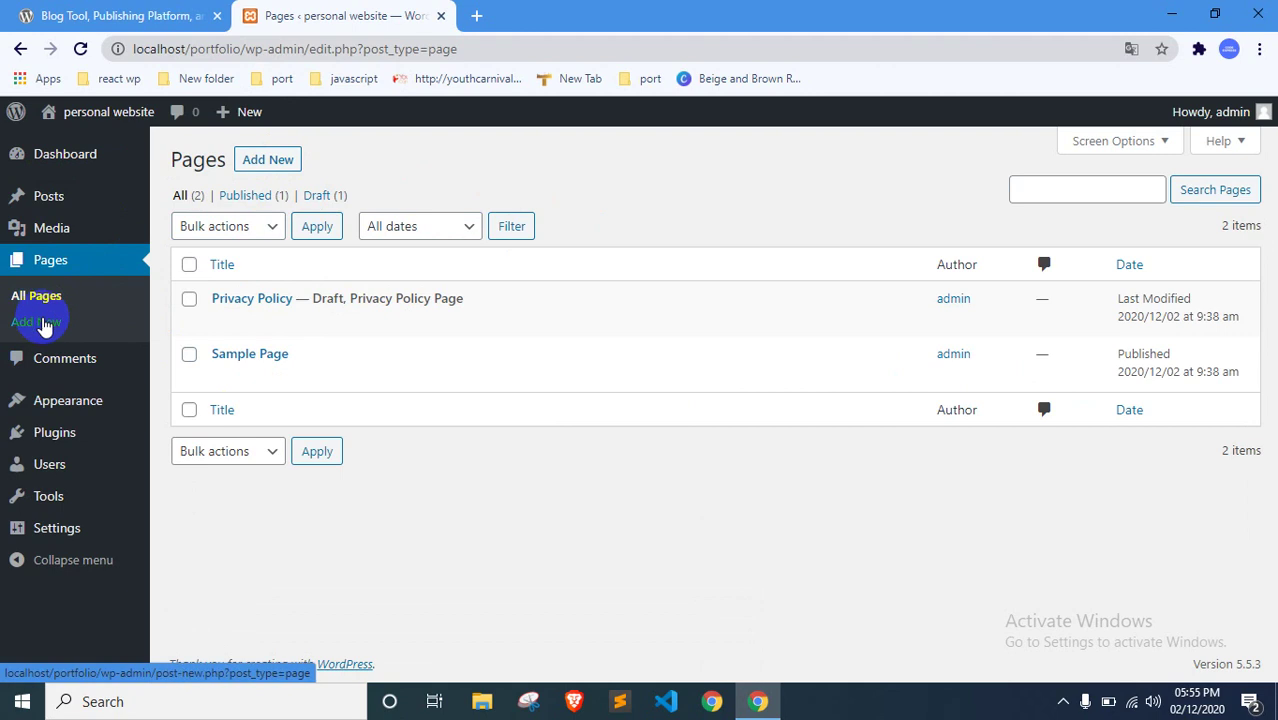
pyautogui.moveTo(366, 293)
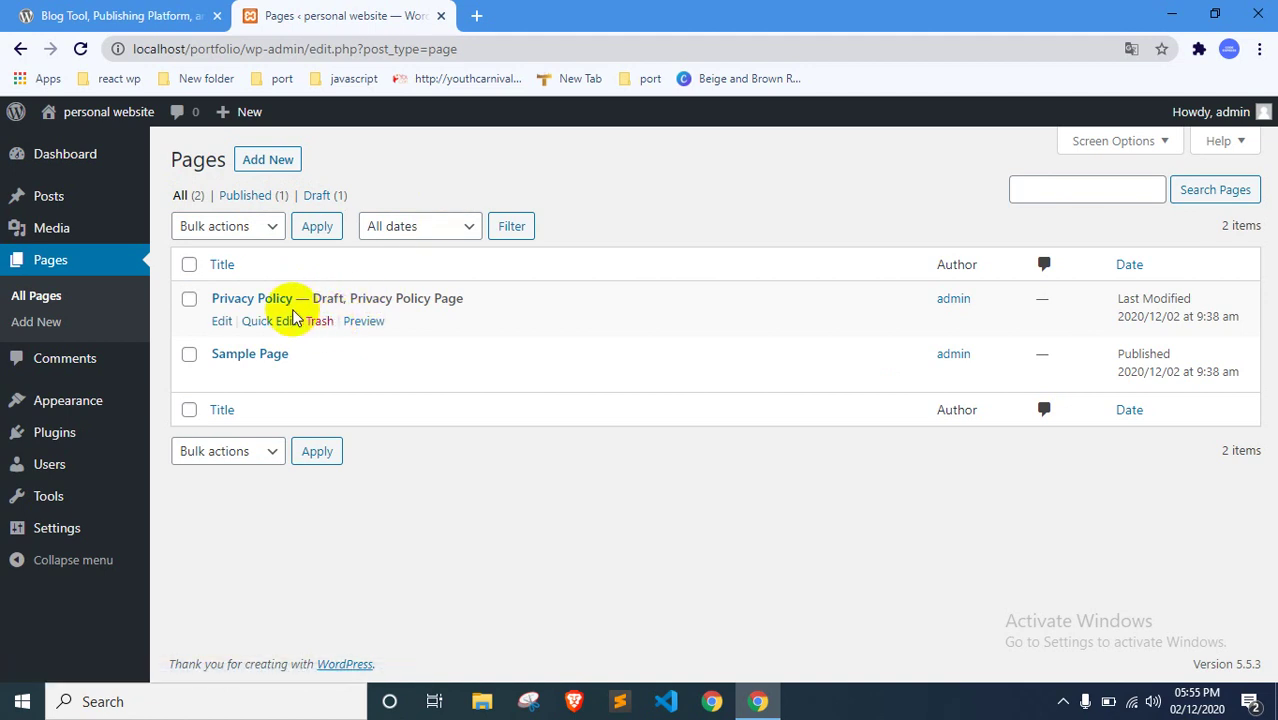
# Step: Set the Privacy Policy page's status to Published through Quick Edit and reload the pages list
pyautogui.click(268, 316)
pyautogui.click(812, 454)
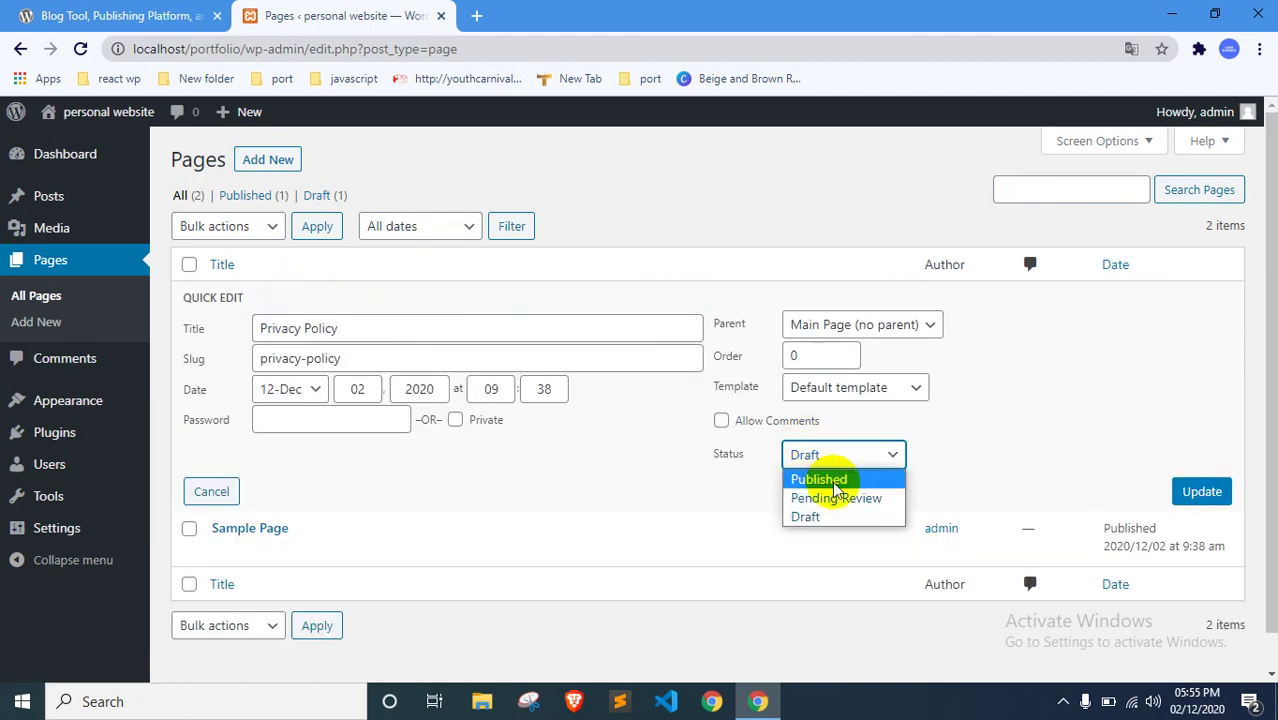
pyautogui.click(818, 478)
pyautogui.click(1214, 500)
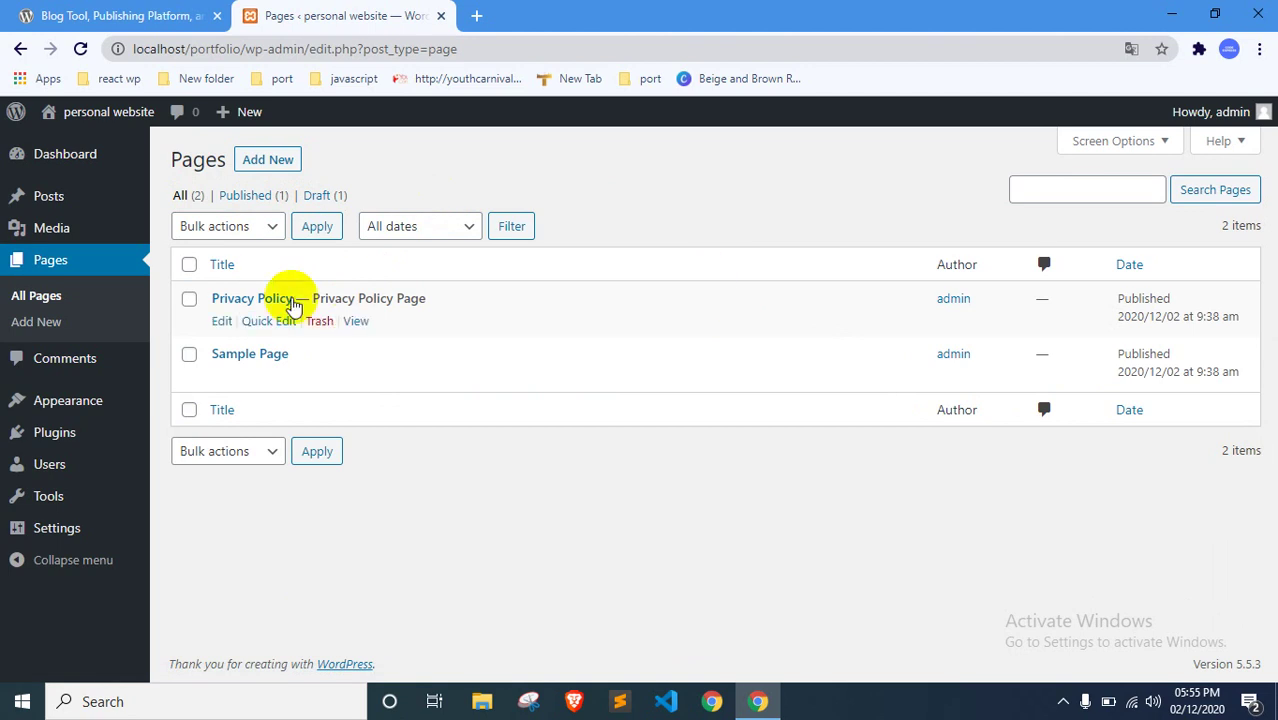
pyautogui.rightClick(452, 155)
pyautogui.click(505, 214)
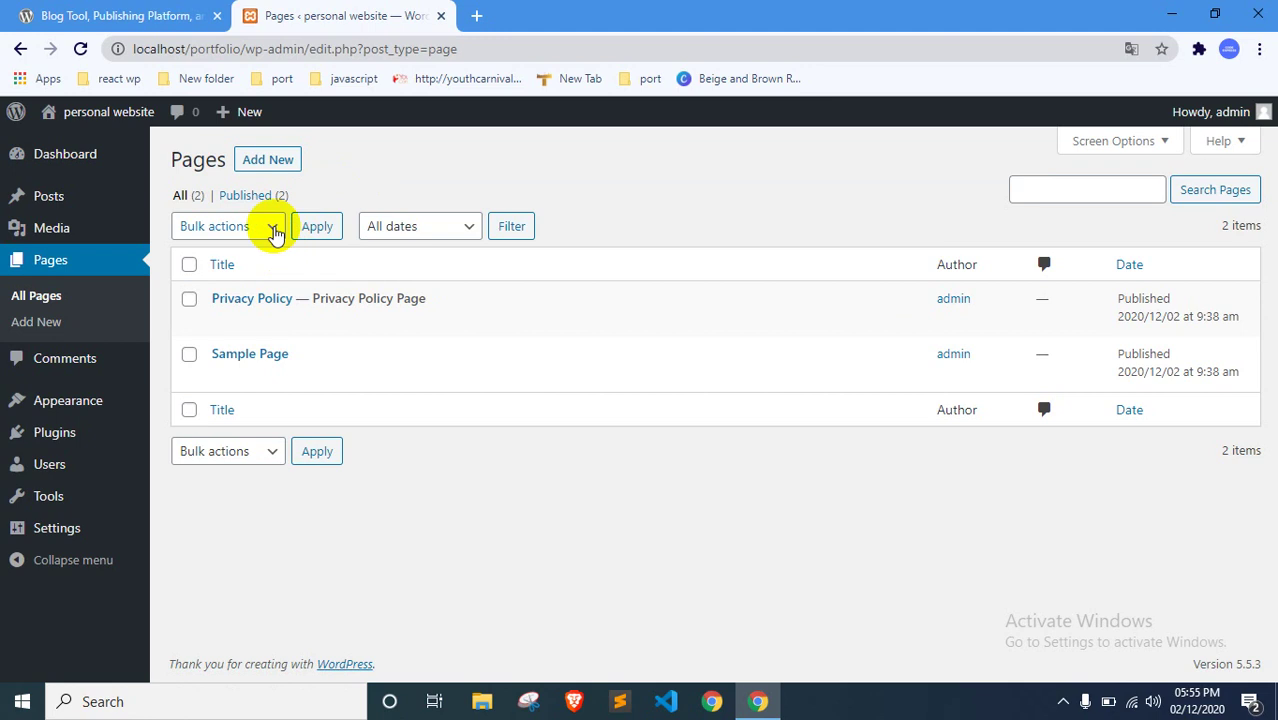
# Step: Mark the Privacy Policy page in the list and review the available bulk actions without applying one
pyautogui.click(243, 228)
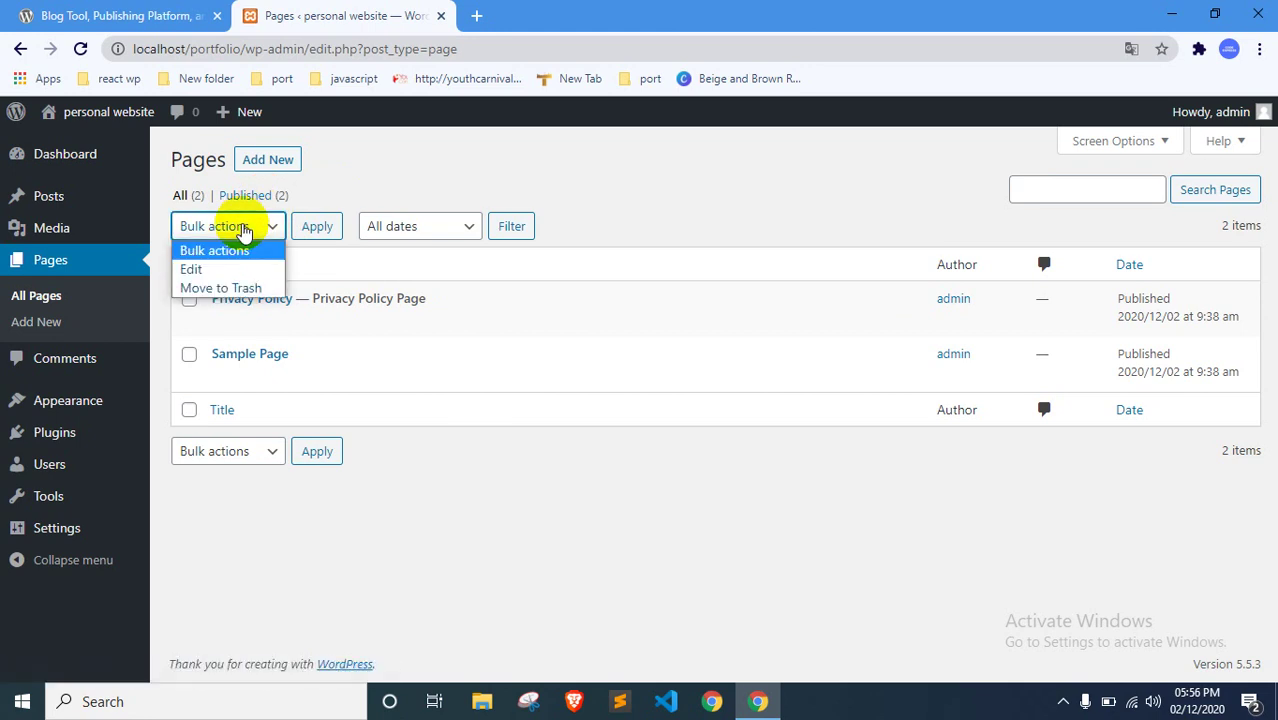
pyautogui.click(352, 160)
pyautogui.click(233, 227)
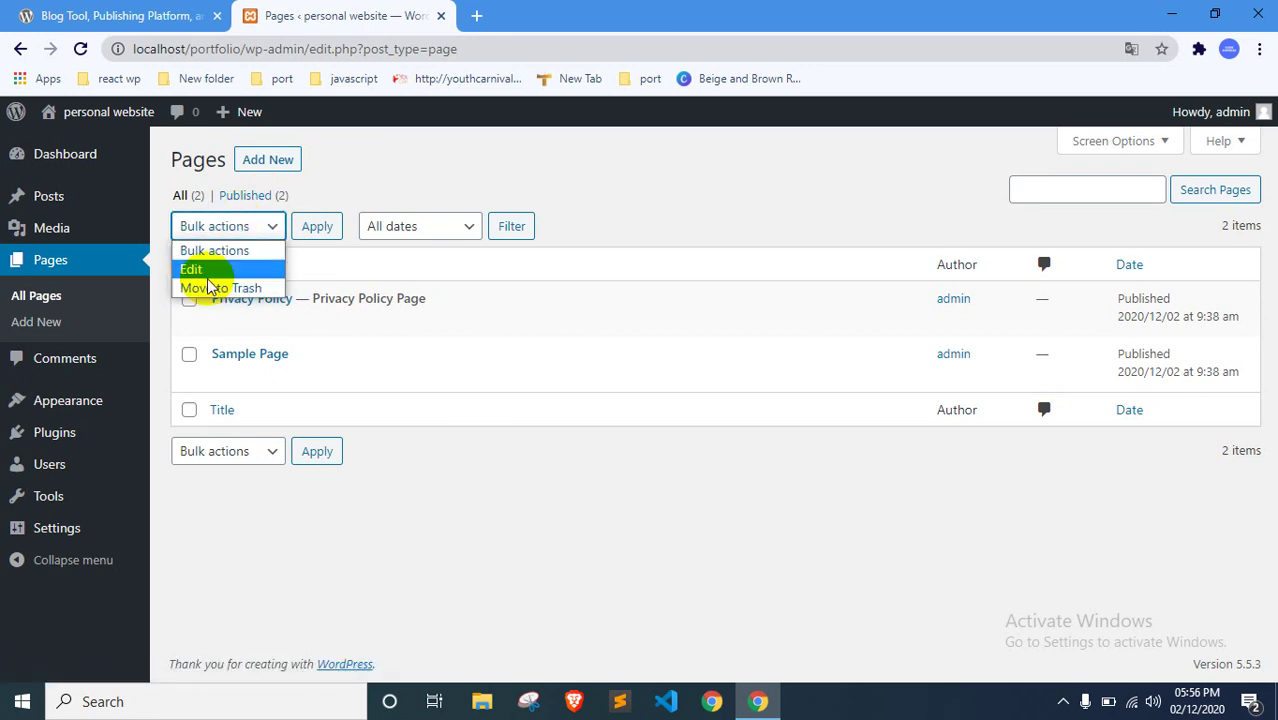
pyautogui.click(300, 246)
pyautogui.click(189, 298)
pyautogui.click(227, 228)
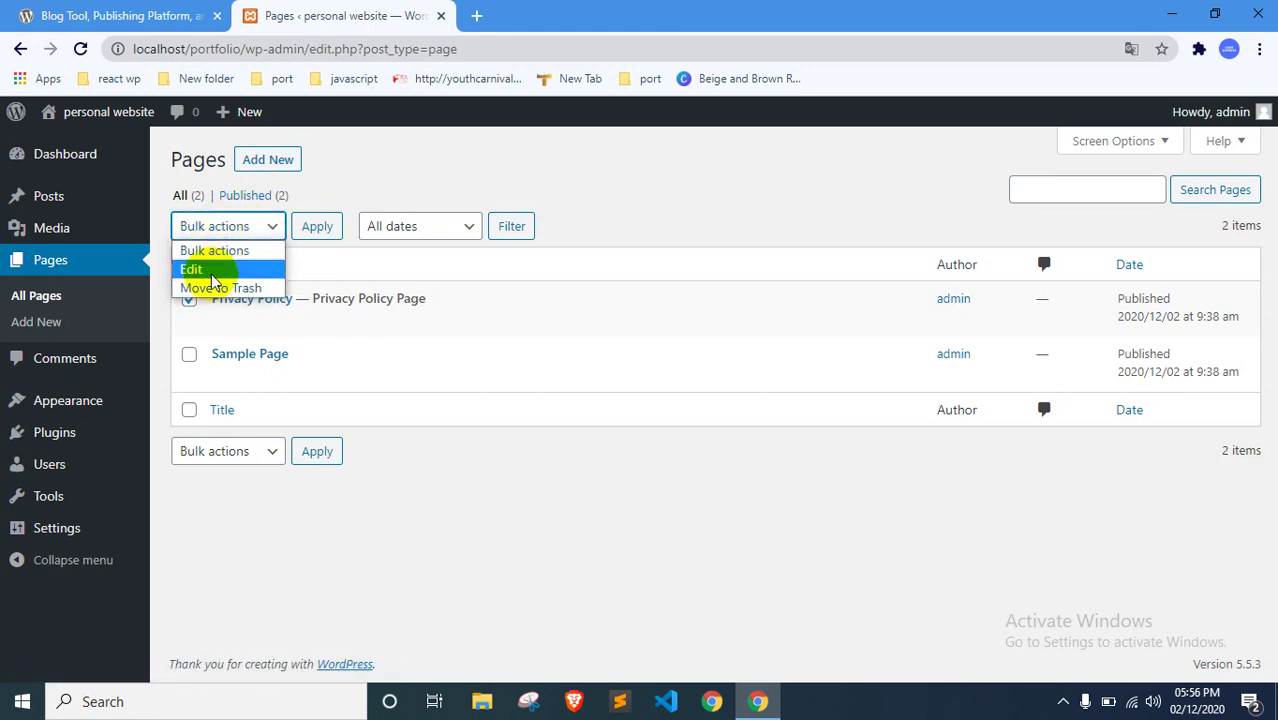
pyautogui.click(372, 163)
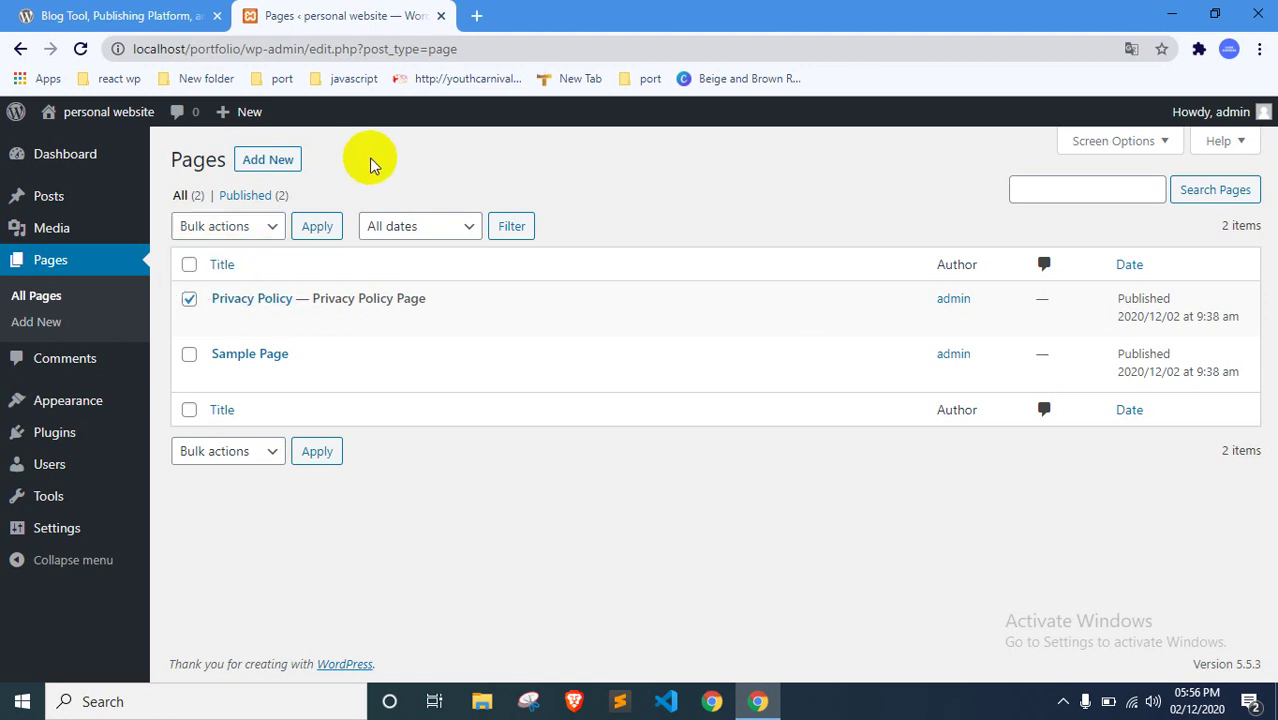
# Step: Choose December 2020 as the pages list's date filter and deselect the Privacy Policy page
pyautogui.click(397, 224)
pyautogui.click(422, 171)
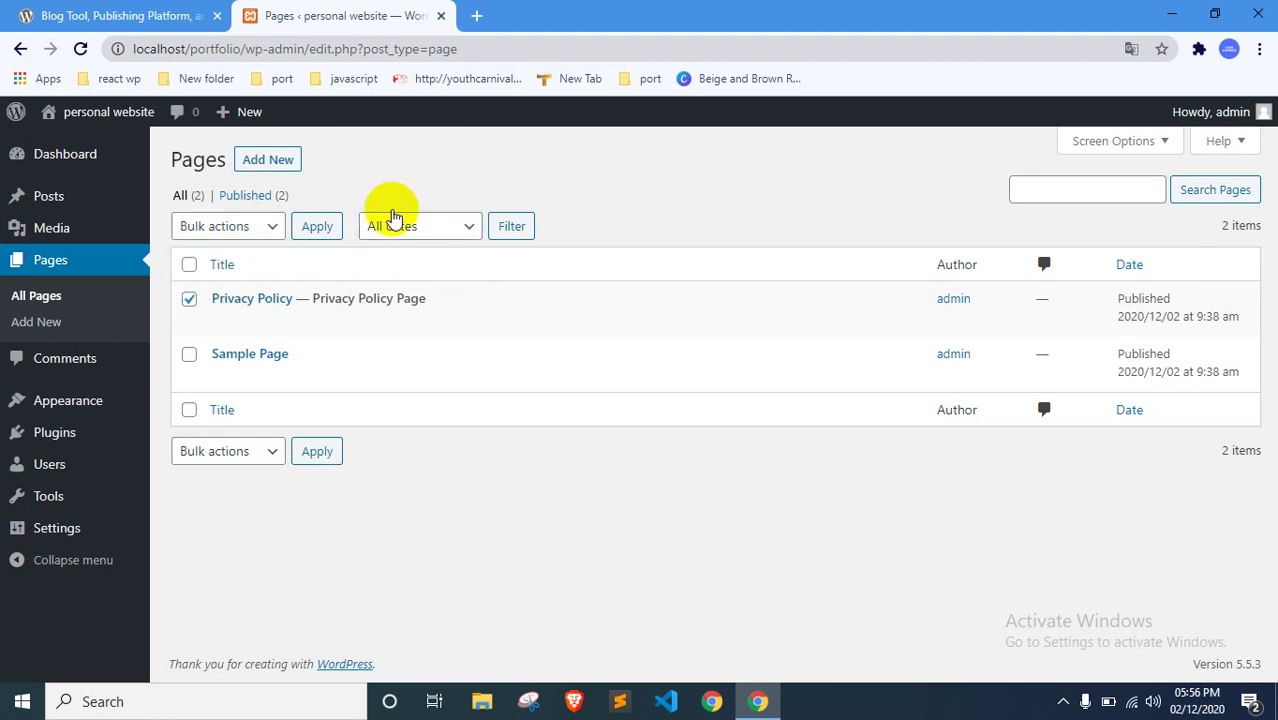
pyautogui.click(397, 226)
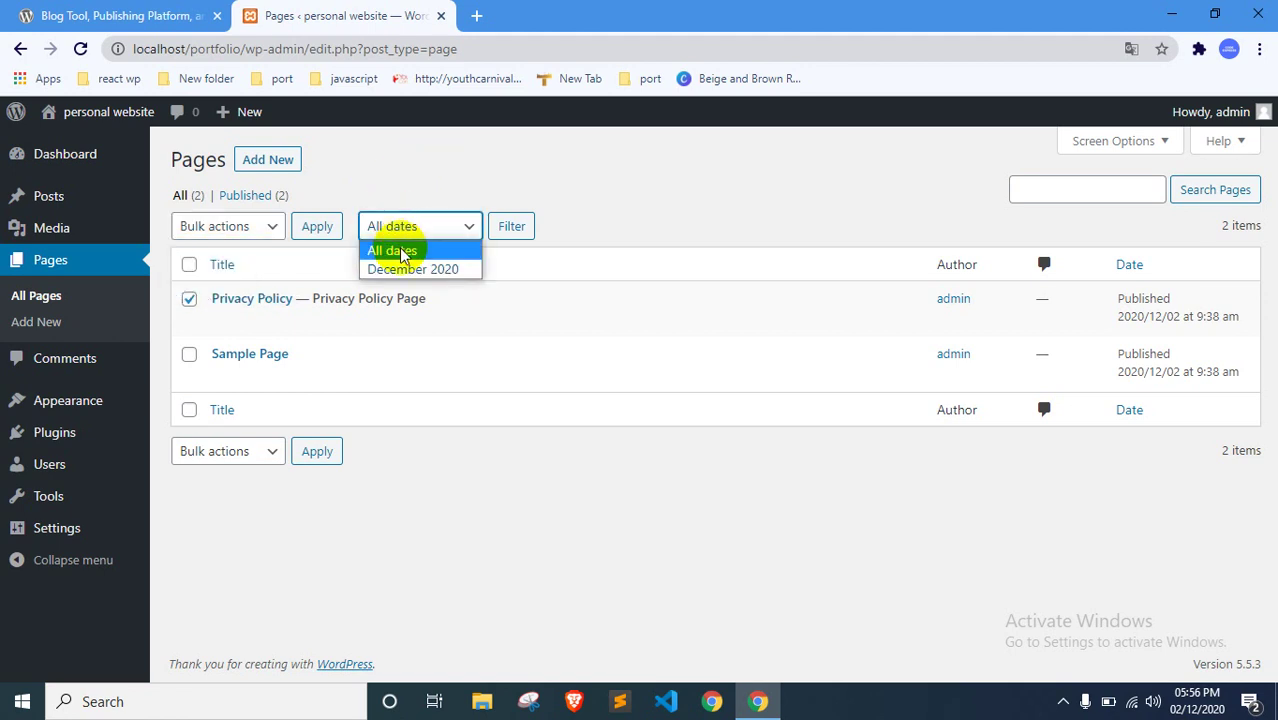
pyautogui.click(413, 270)
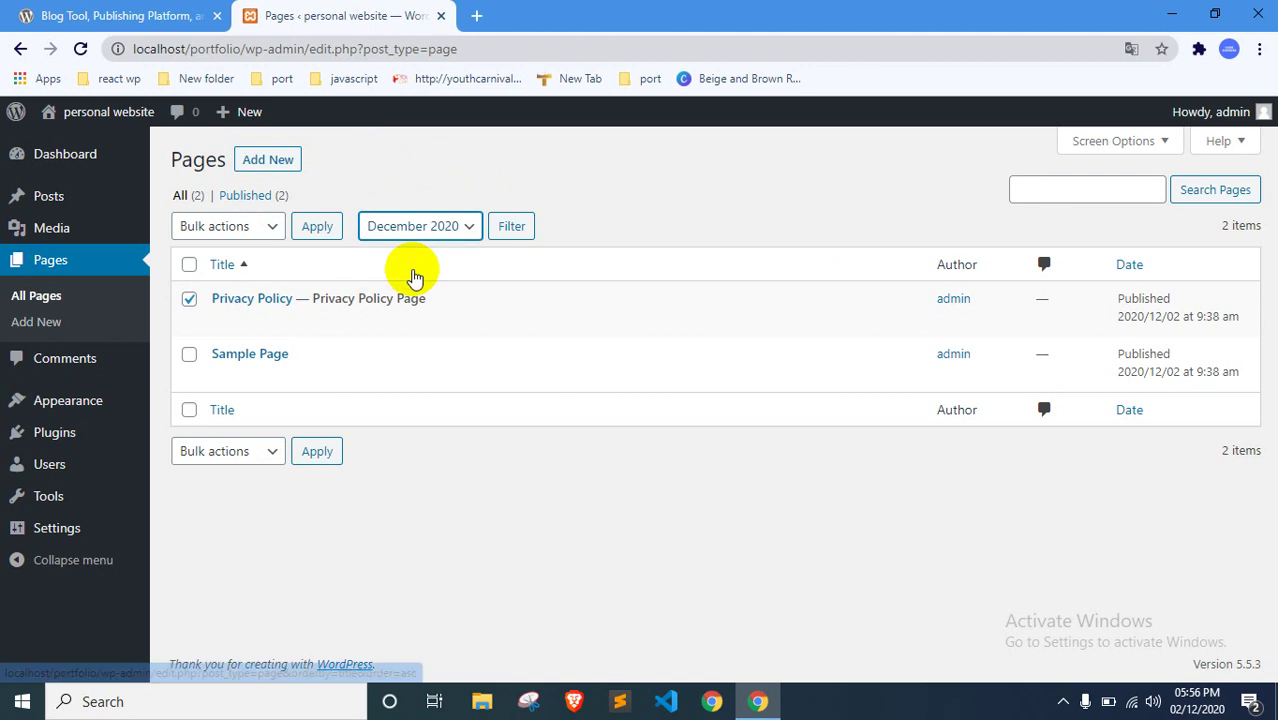
pyautogui.click(455, 184)
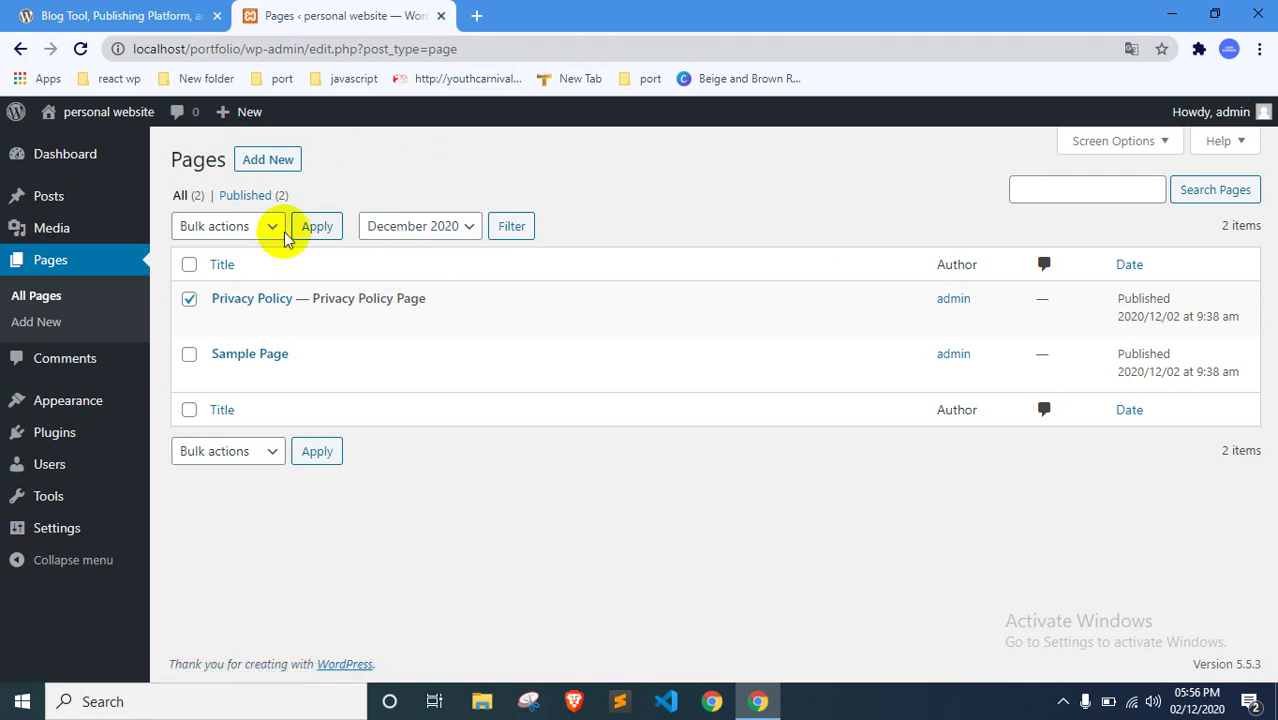
pyautogui.click(189, 298)
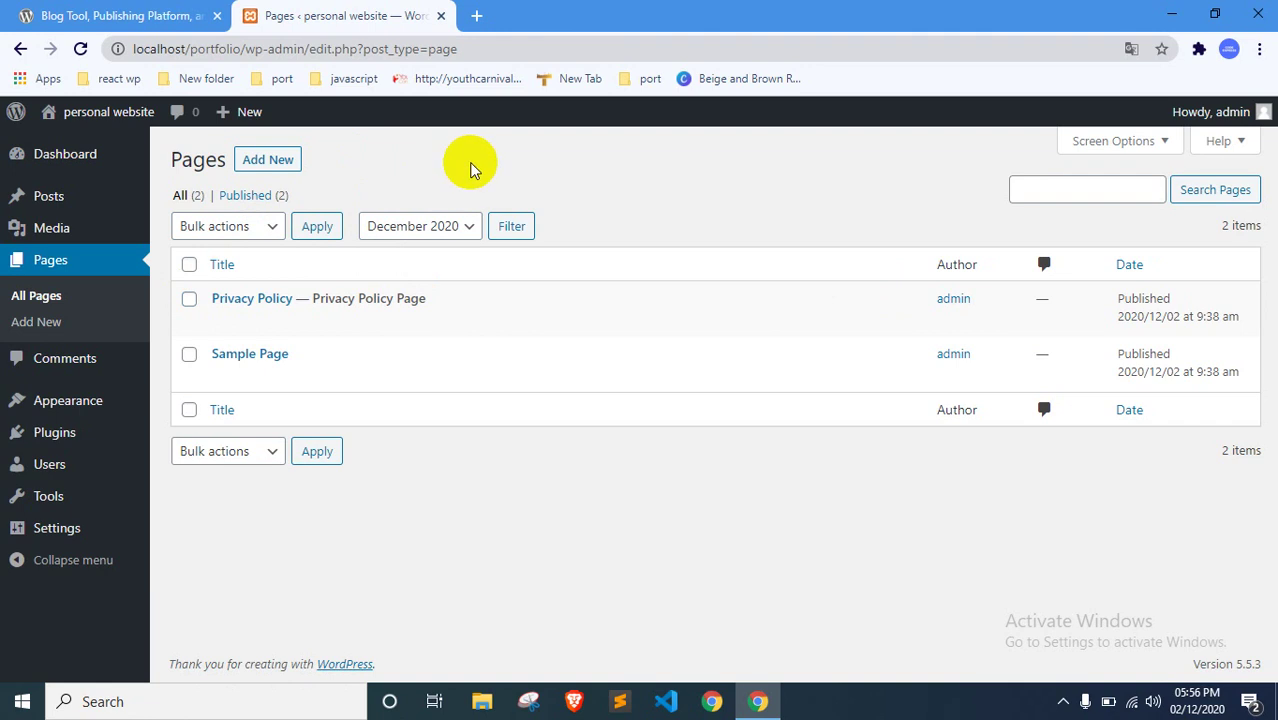
# Step: Create a new page and title it About Us
pyautogui.click(35, 328)
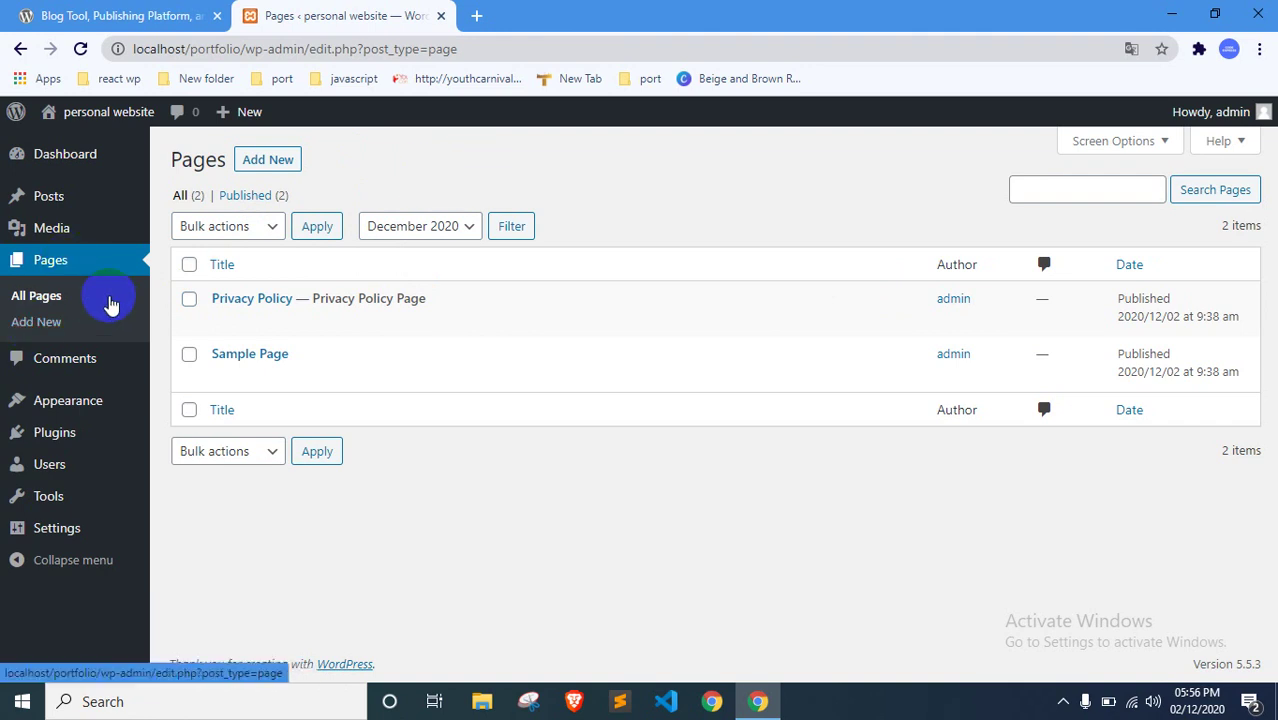
pyautogui.click(40, 322)
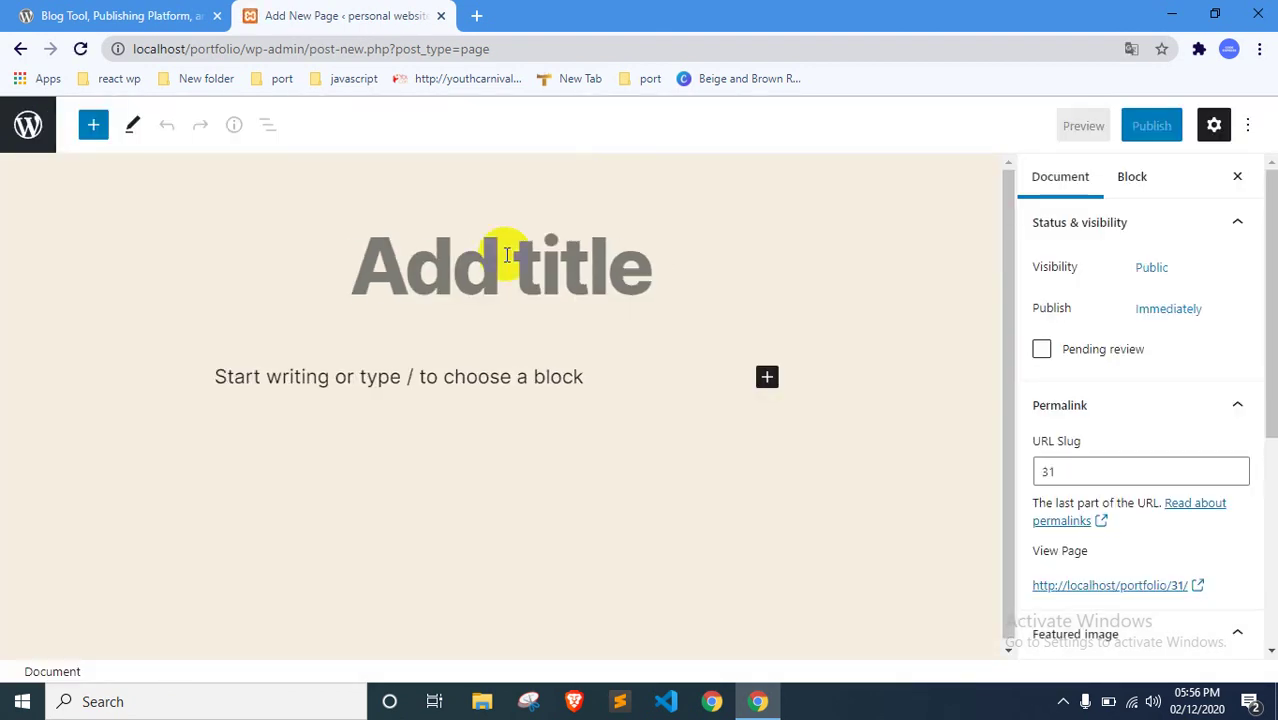
pyautogui.write('abo')
pyautogui.press('BackSpace')
pyautogui.press('BackSpace')
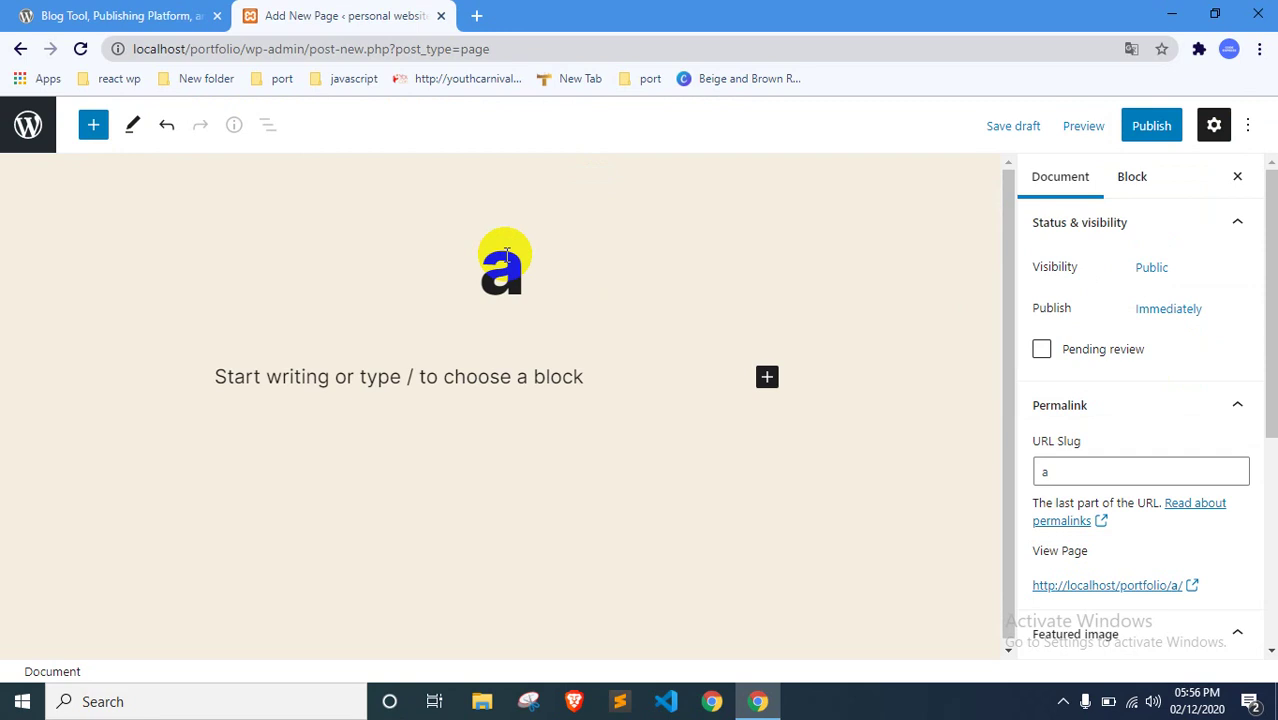
pyautogui.press('BackSpace')
pyautogui.write('Abiut')
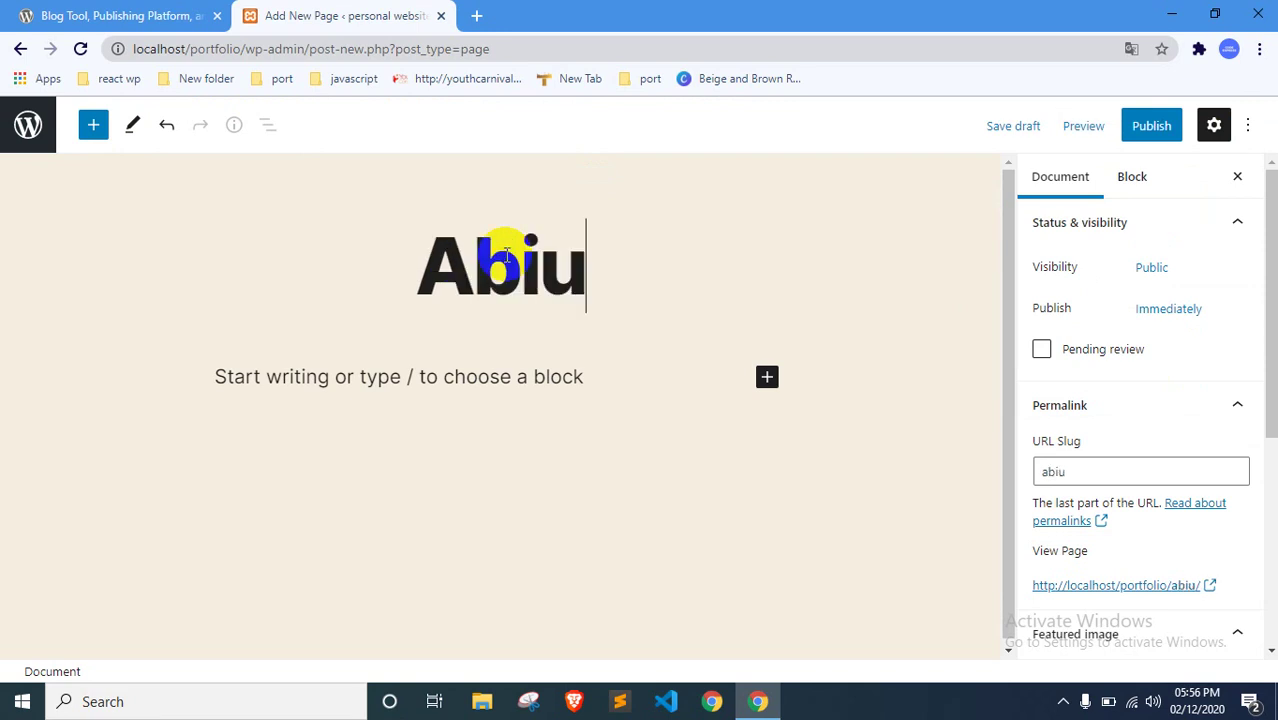
pyautogui.press('BackSpace')
pyautogui.press('BackSpace')
pyautogui.press('BackSpace')
pyautogui.write('out Us')
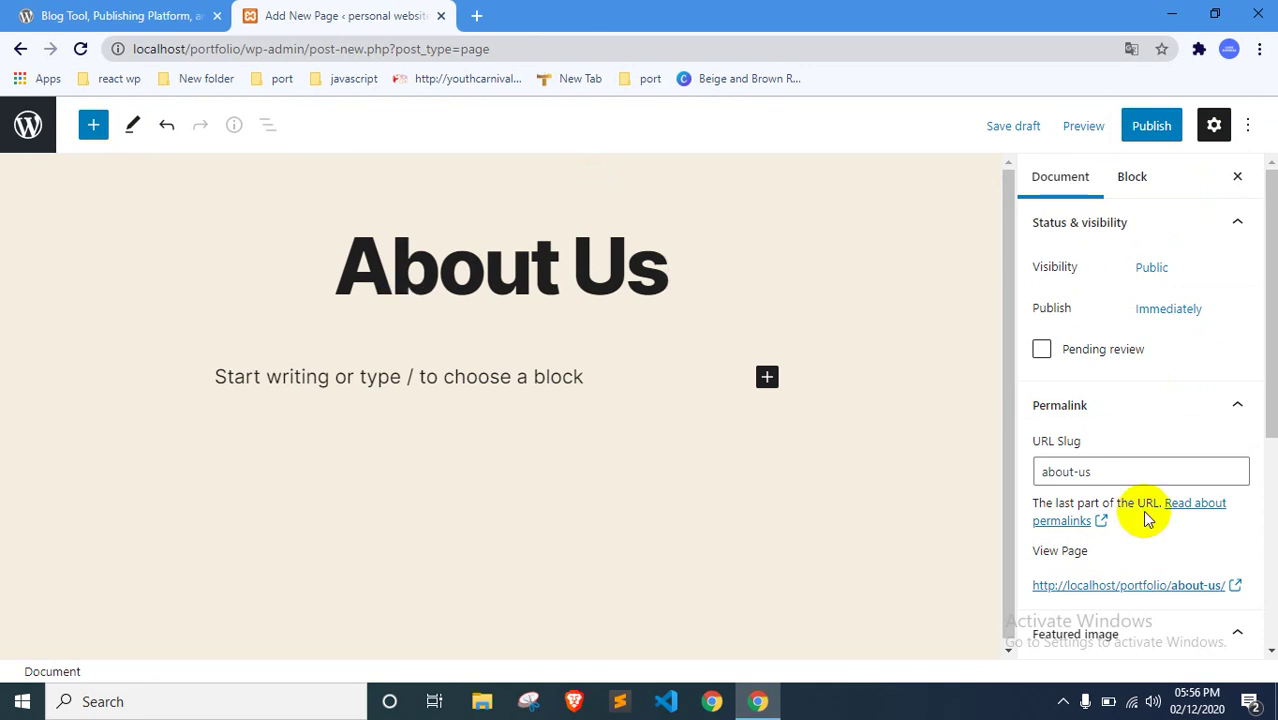
# Step: Review the About Us page's URL slug and the available page templates without changing them
pyautogui.click(1124, 474)
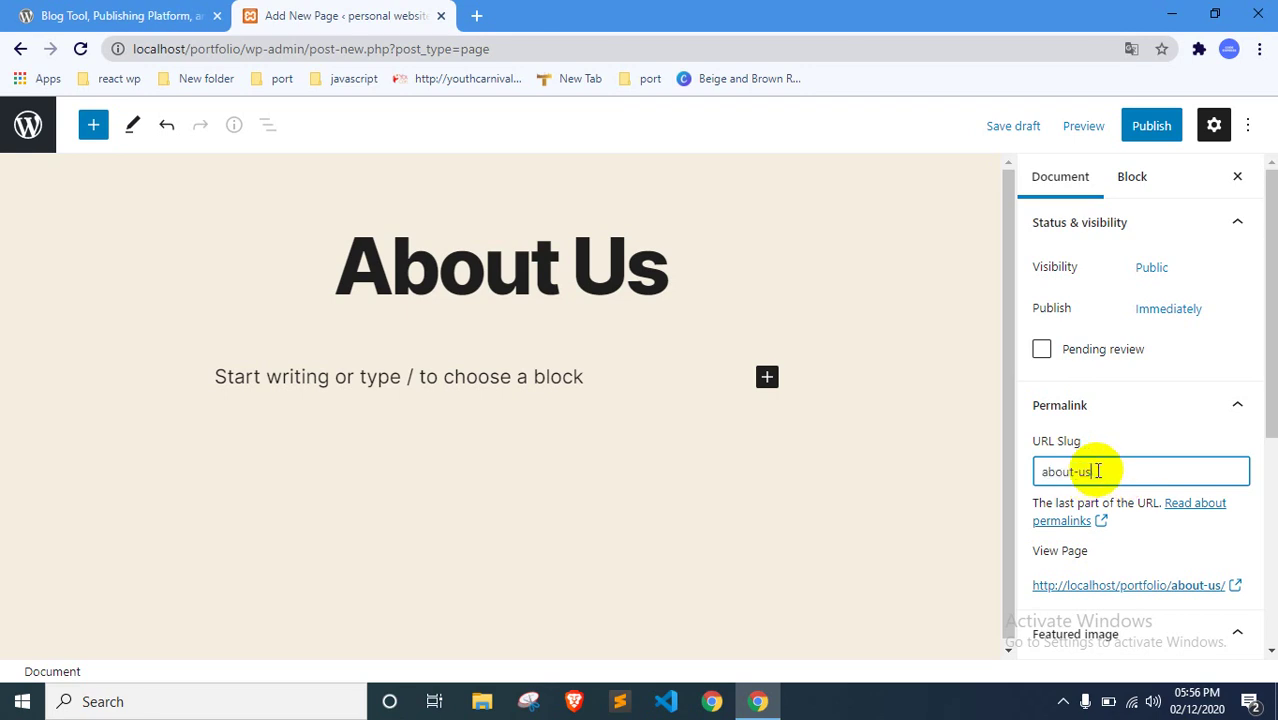
pyautogui.scroll(-4, 1120, 455)
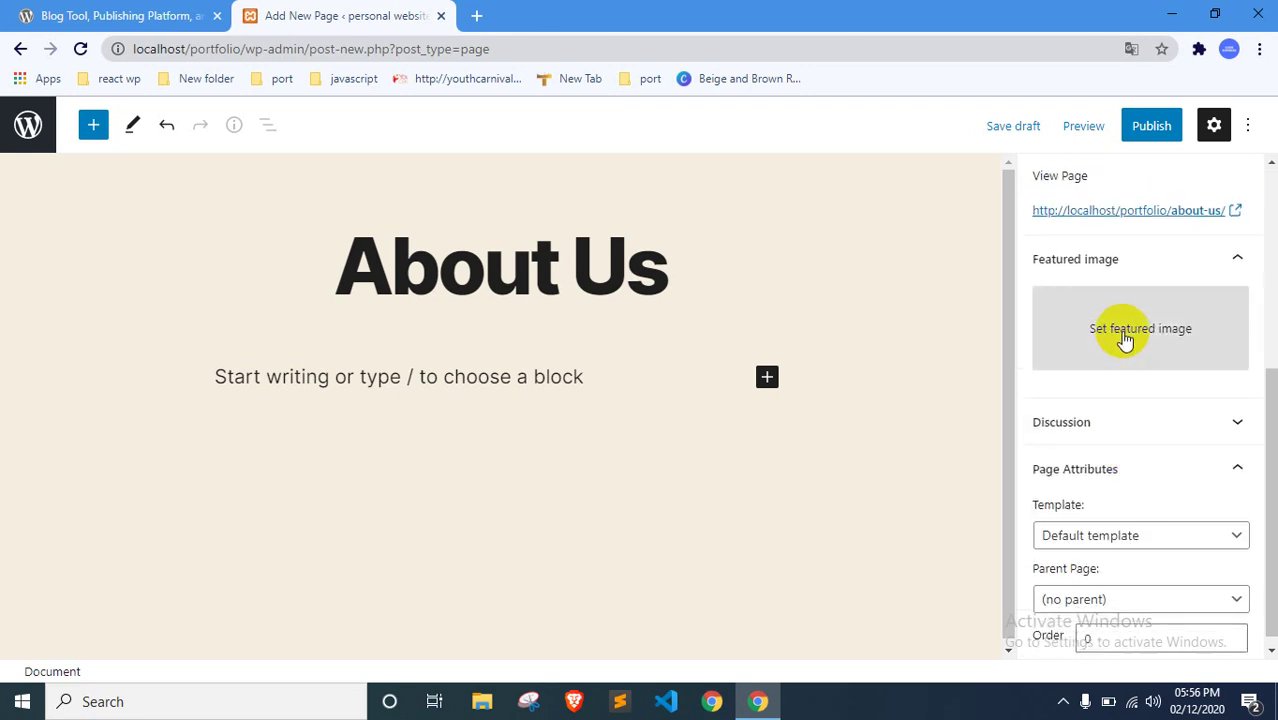
pyautogui.scroll(-1, 1122, 322)
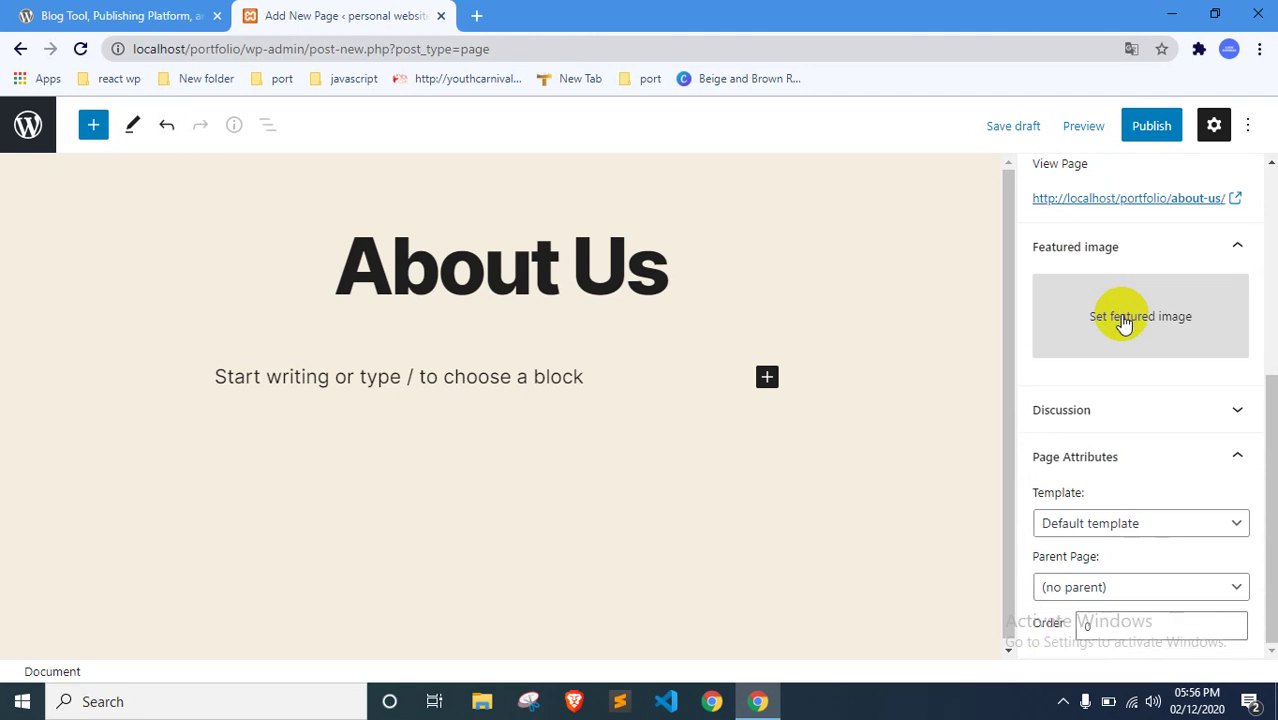
pyautogui.click(1131, 523)
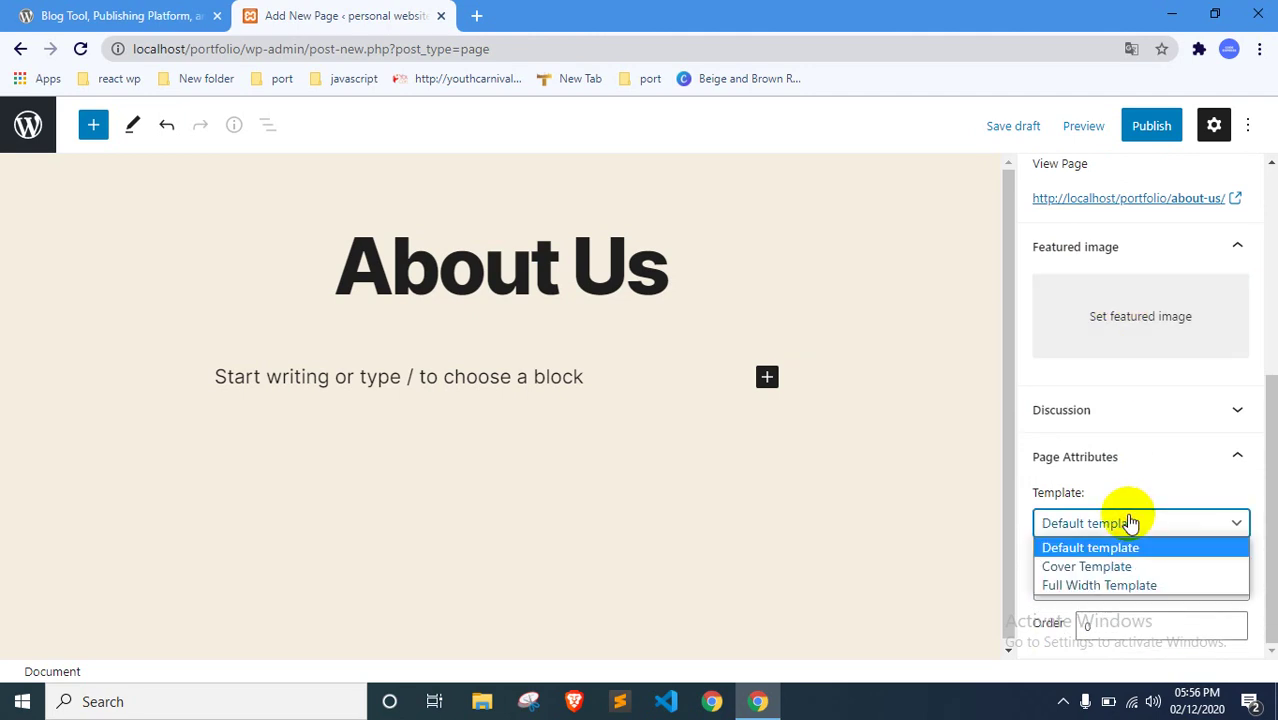
pyautogui.click(1131, 523)
pyautogui.click(1130, 522)
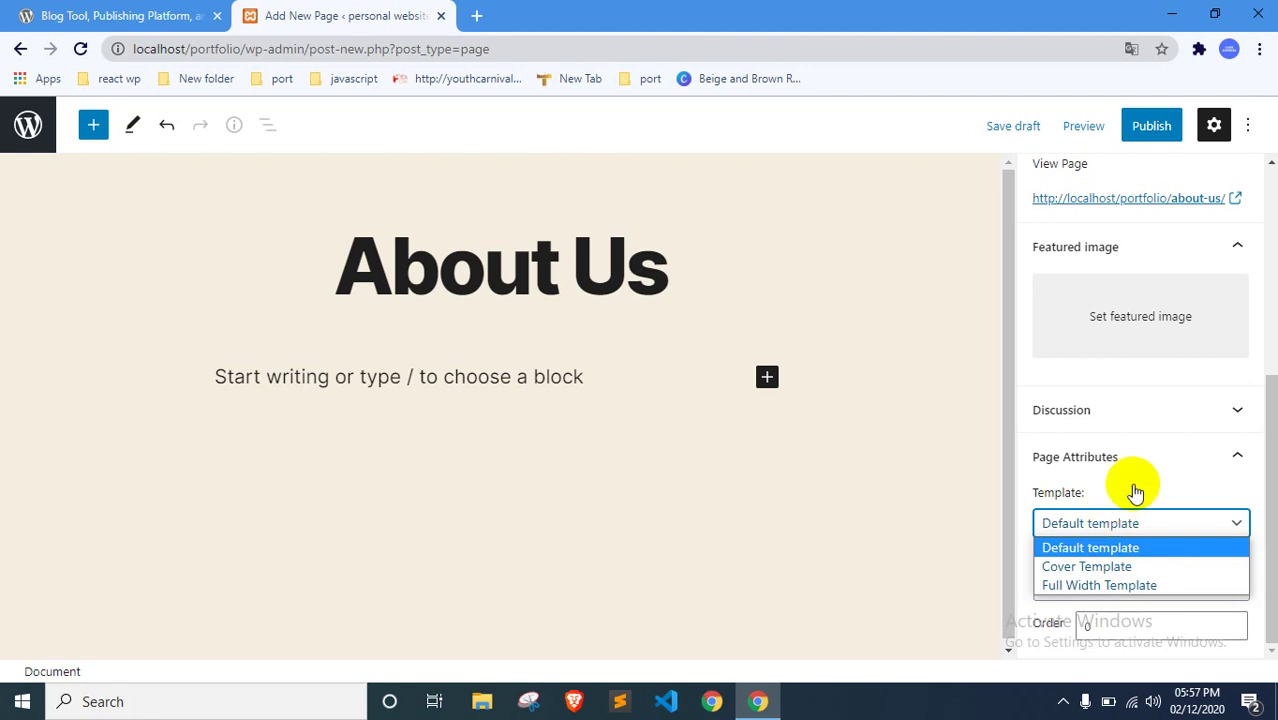
pyautogui.click(1143, 529)
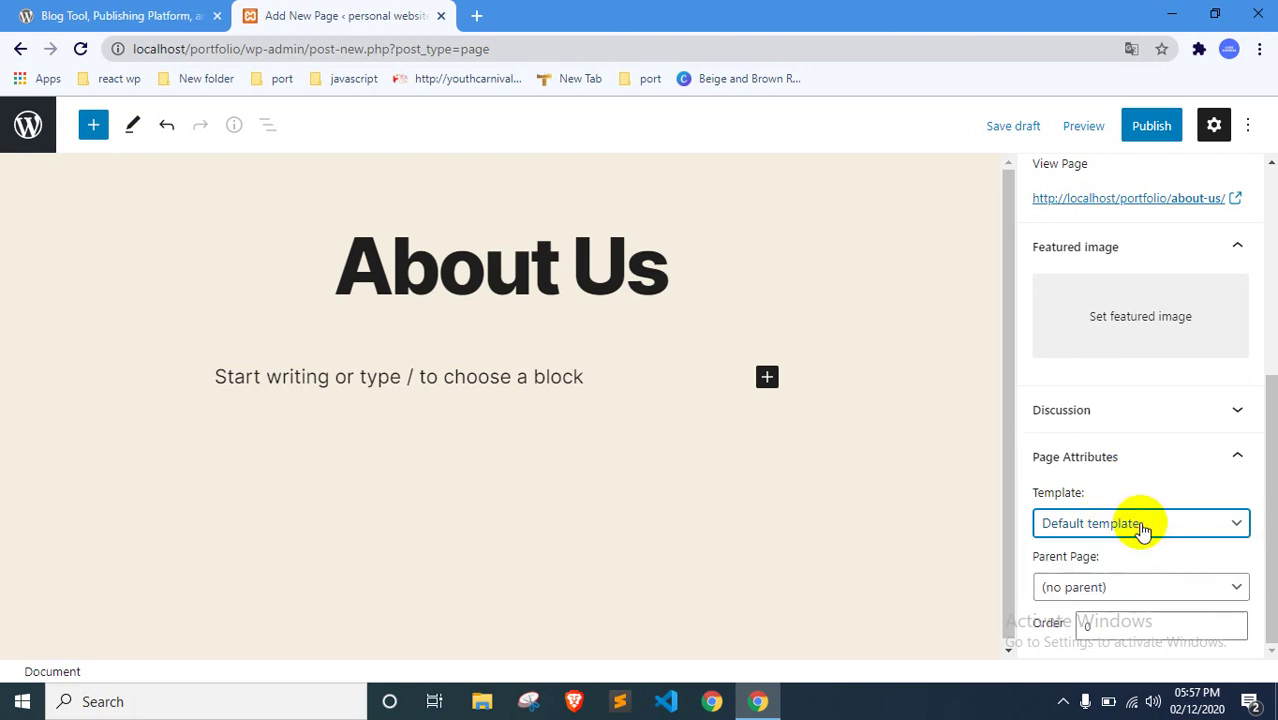
pyautogui.click(1143, 529)
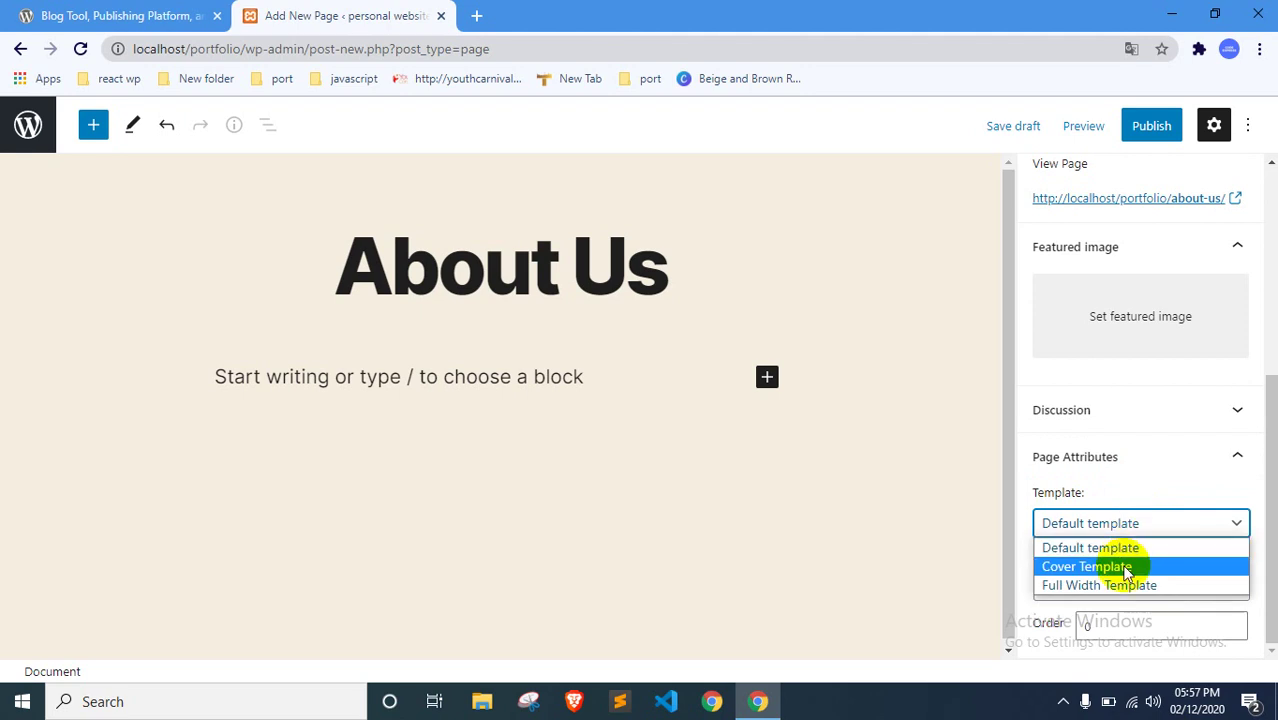
pyautogui.click(1133, 525)
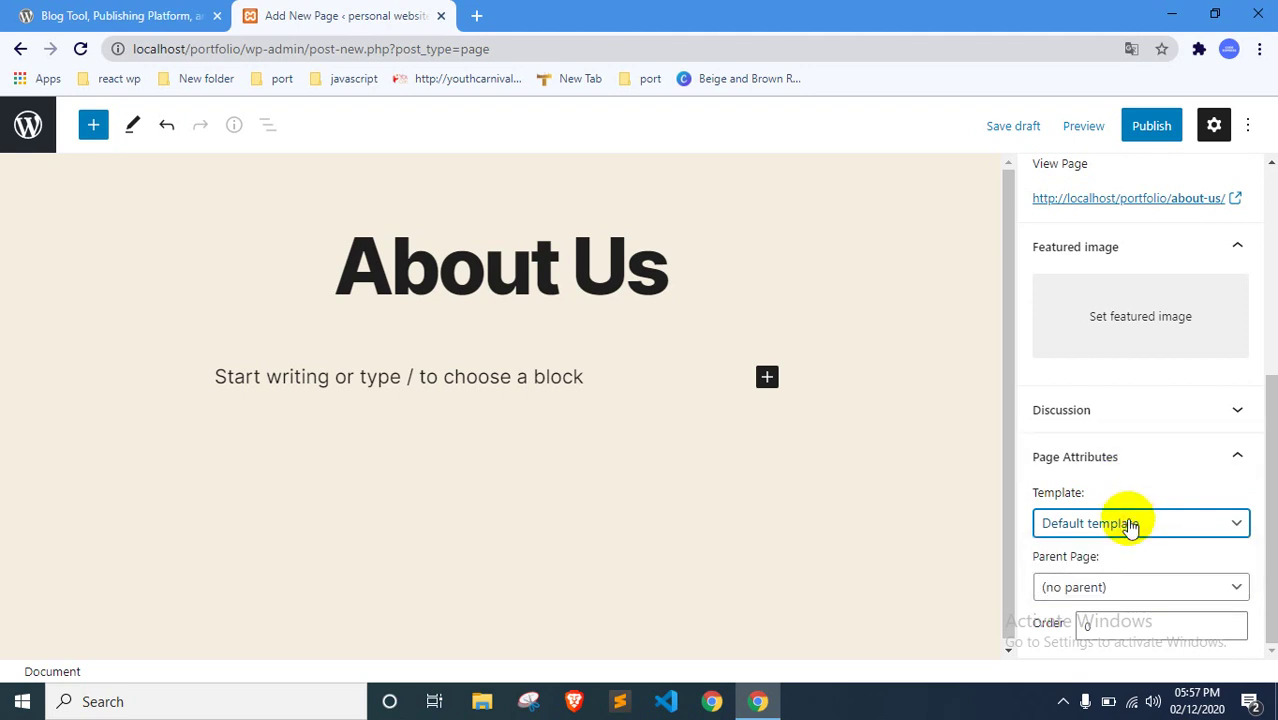
# Step: Look at the parent page choices for the About Us page, keeping it without a parent
pyautogui.click(1127, 586)
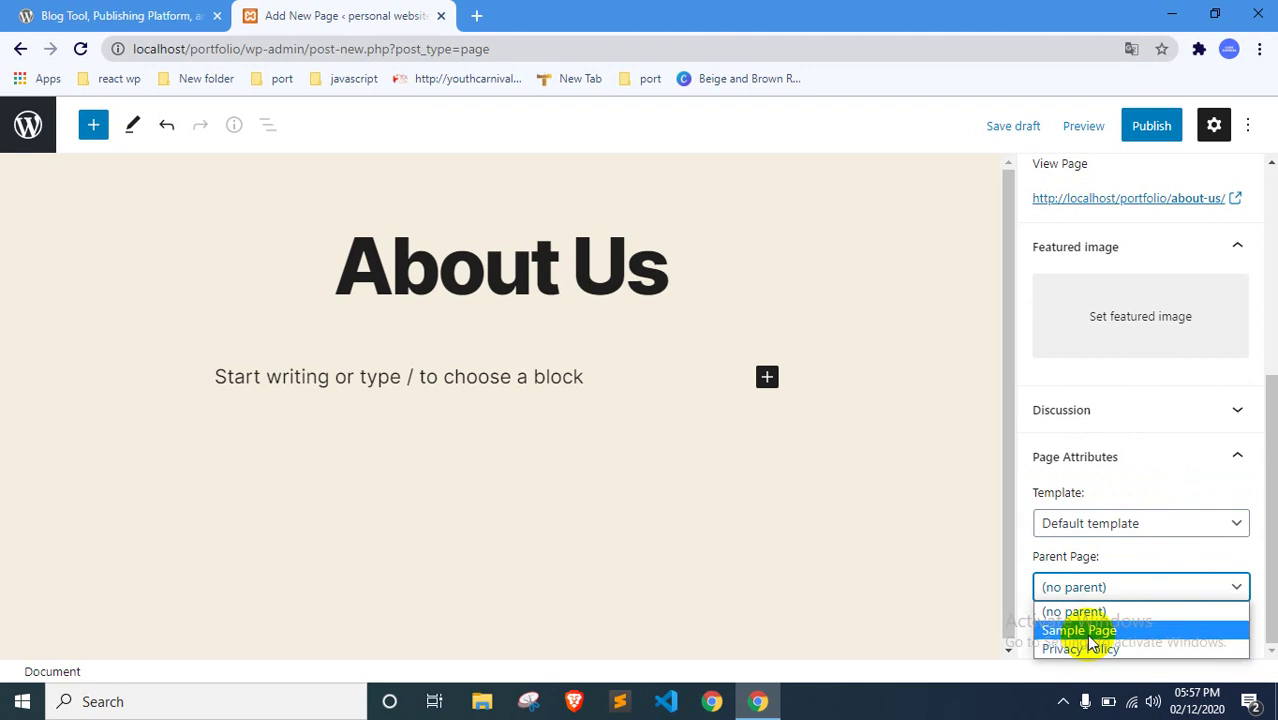
pyautogui.click(1118, 546)
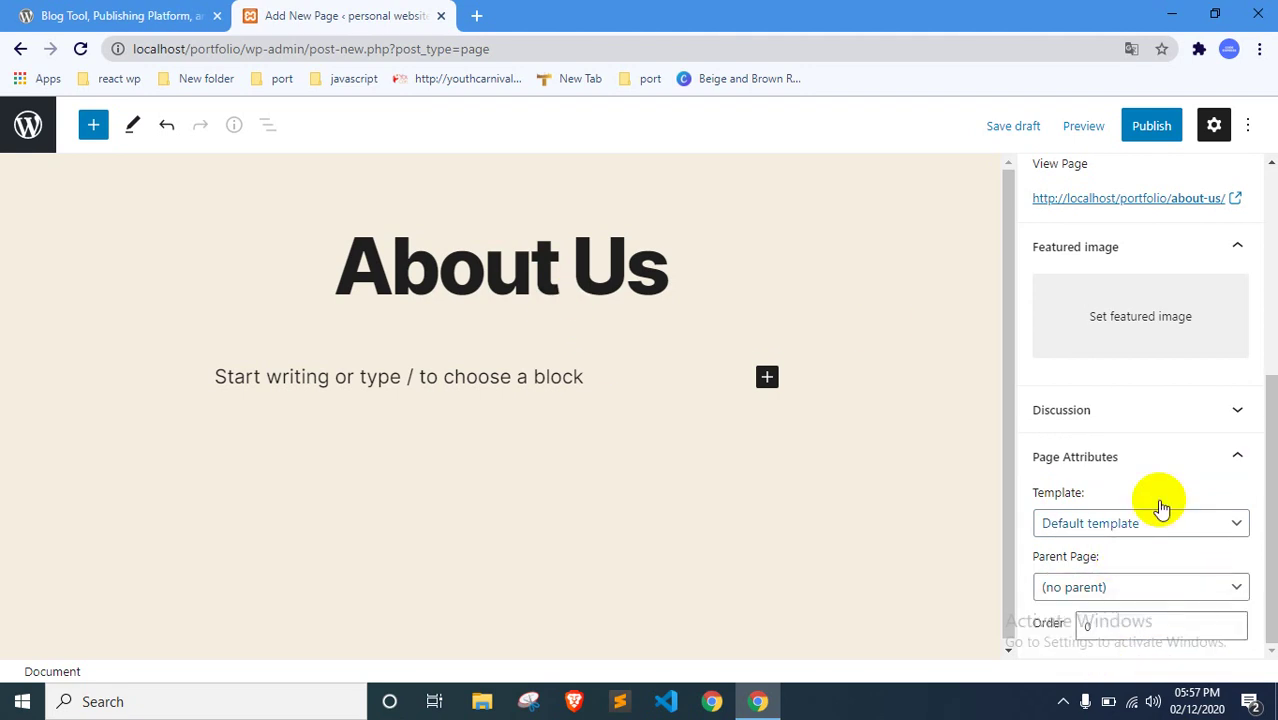
pyautogui.scroll(4, 1155, 362)
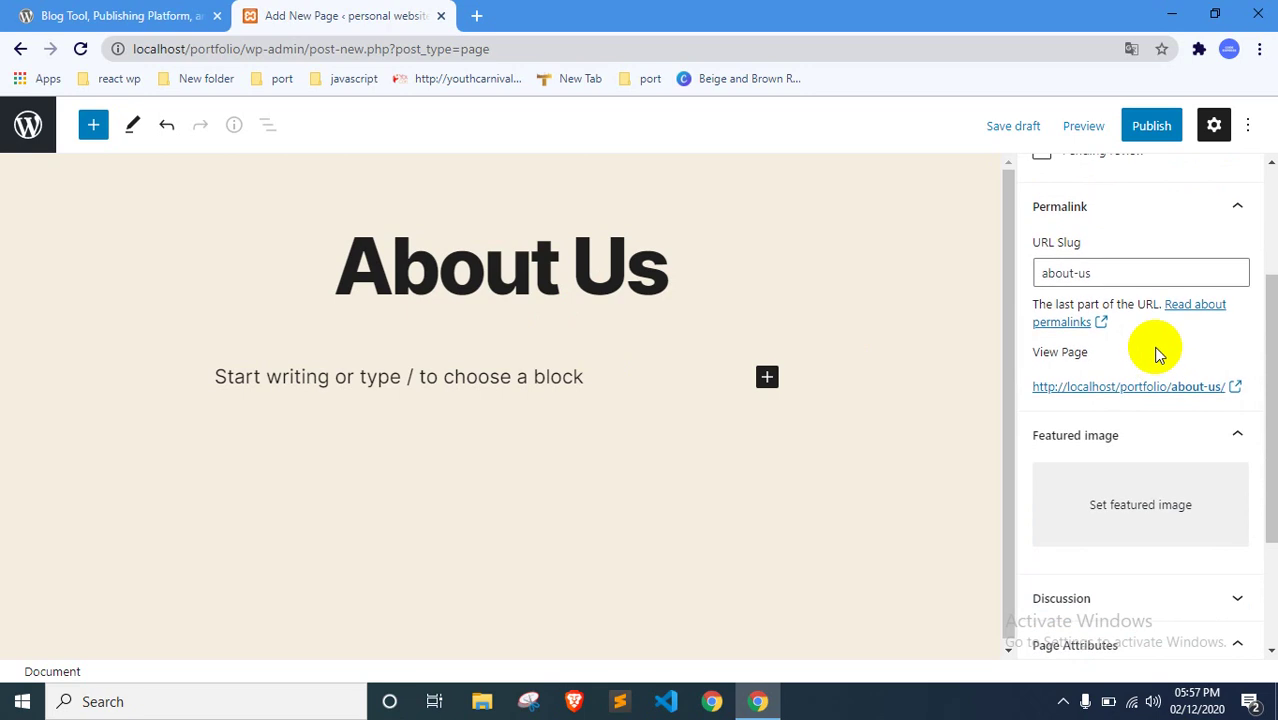
pyautogui.scroll(-4, 1158, 352)
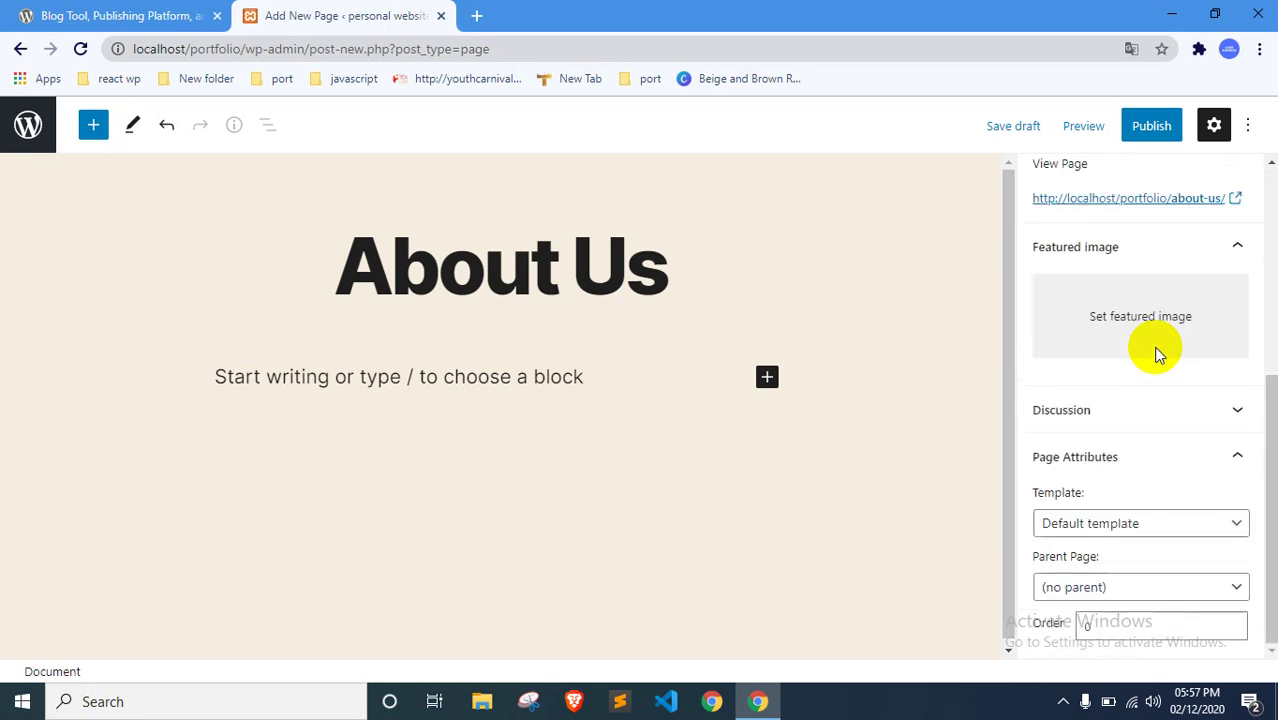
# Step: Publish the About Us page and view it on the live site
pyautogui.click(1150, 130)
pyautogui.click(1075, 138)
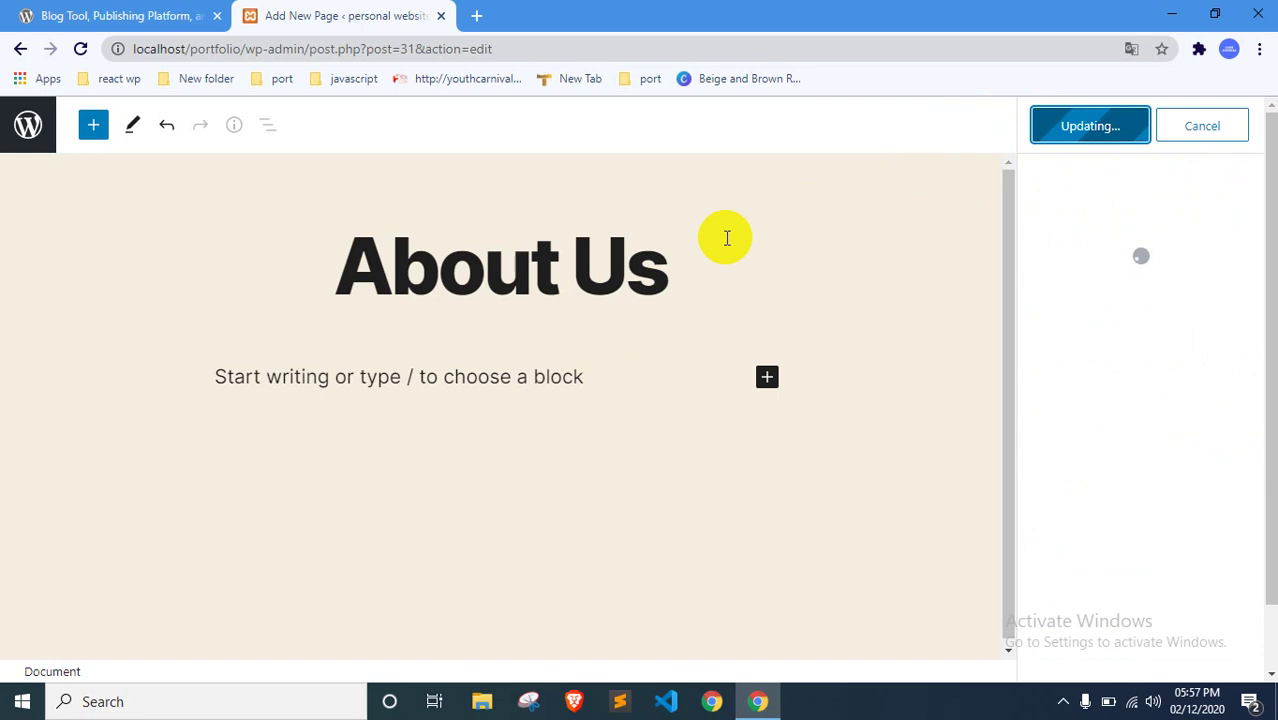
pyautogui.click(180, 624)
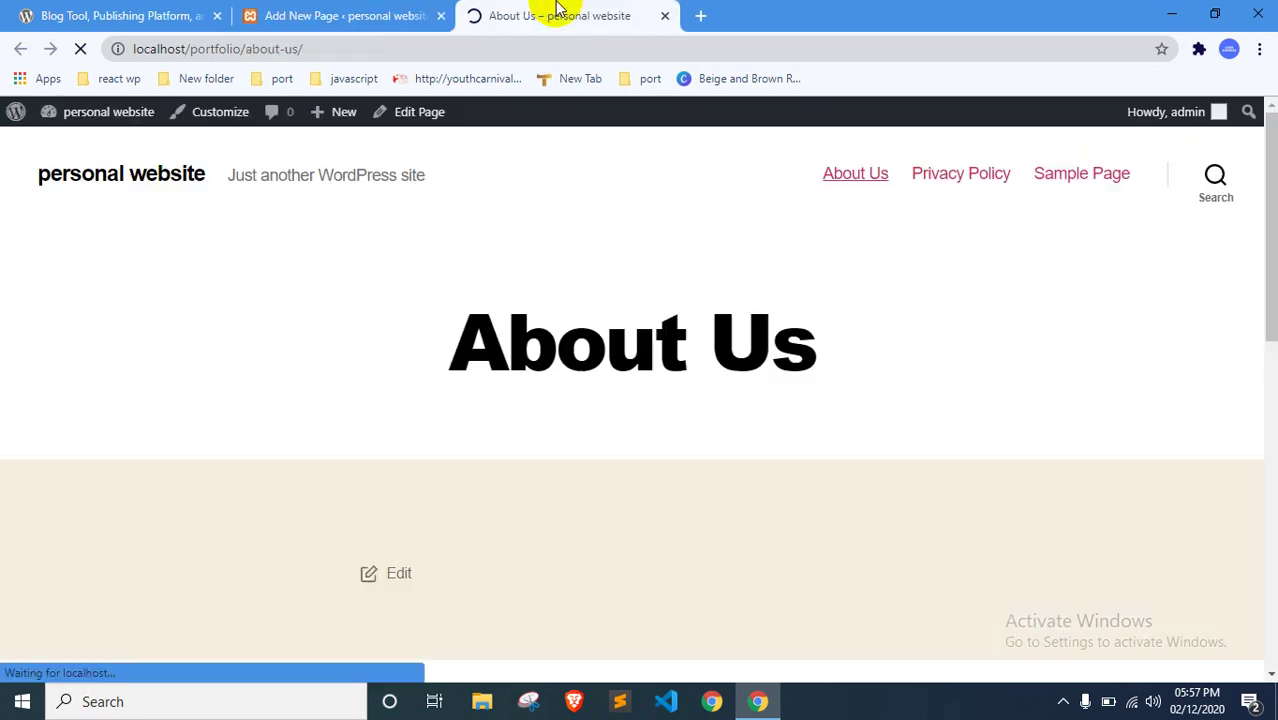
pyautogui.scroll(-5, 360, 248)
pyautogui.scroll(4, 313, 347)
pyautogui.scroll(1, 313, 347)
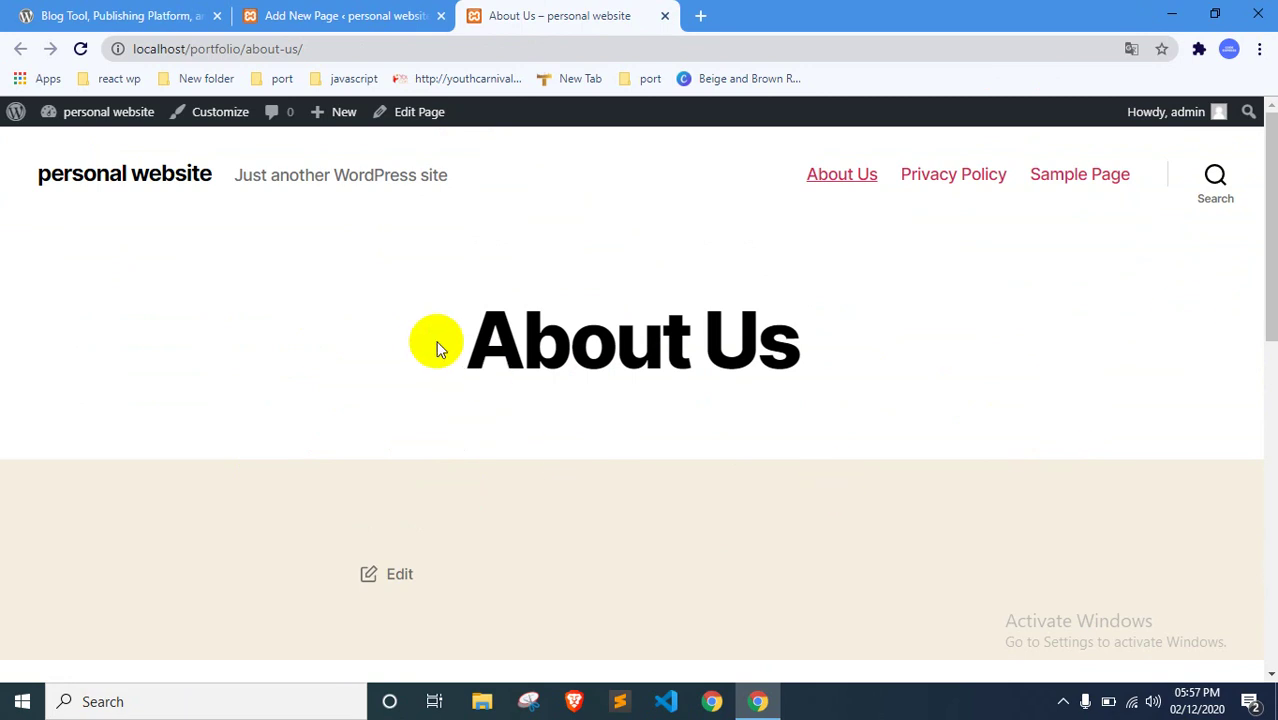
pyautogui.moveTo(436, 343); pyautogui.dragTo(961, 307)
# Step: Return to the page editor and add a Paragraph block below the About Us title
pyautogui.click(360, 12)
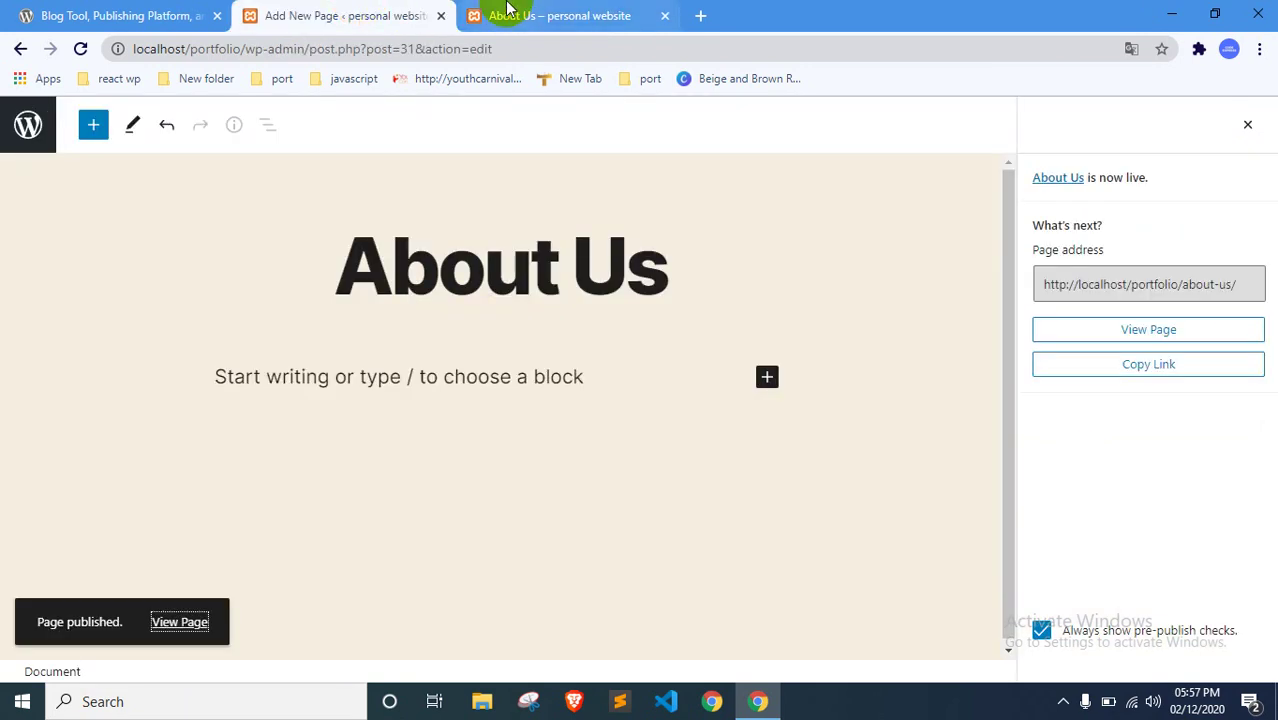
pyautogui.click(768, 378)
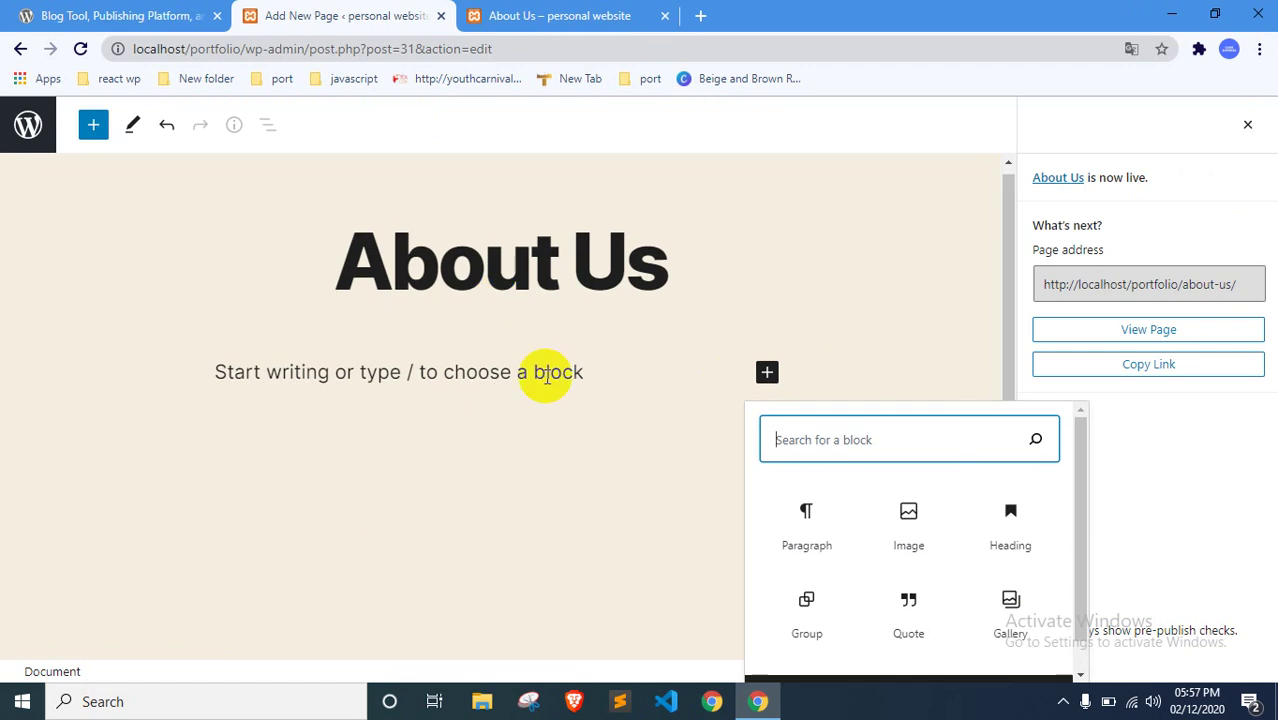
pyautogui.click(786, 520)
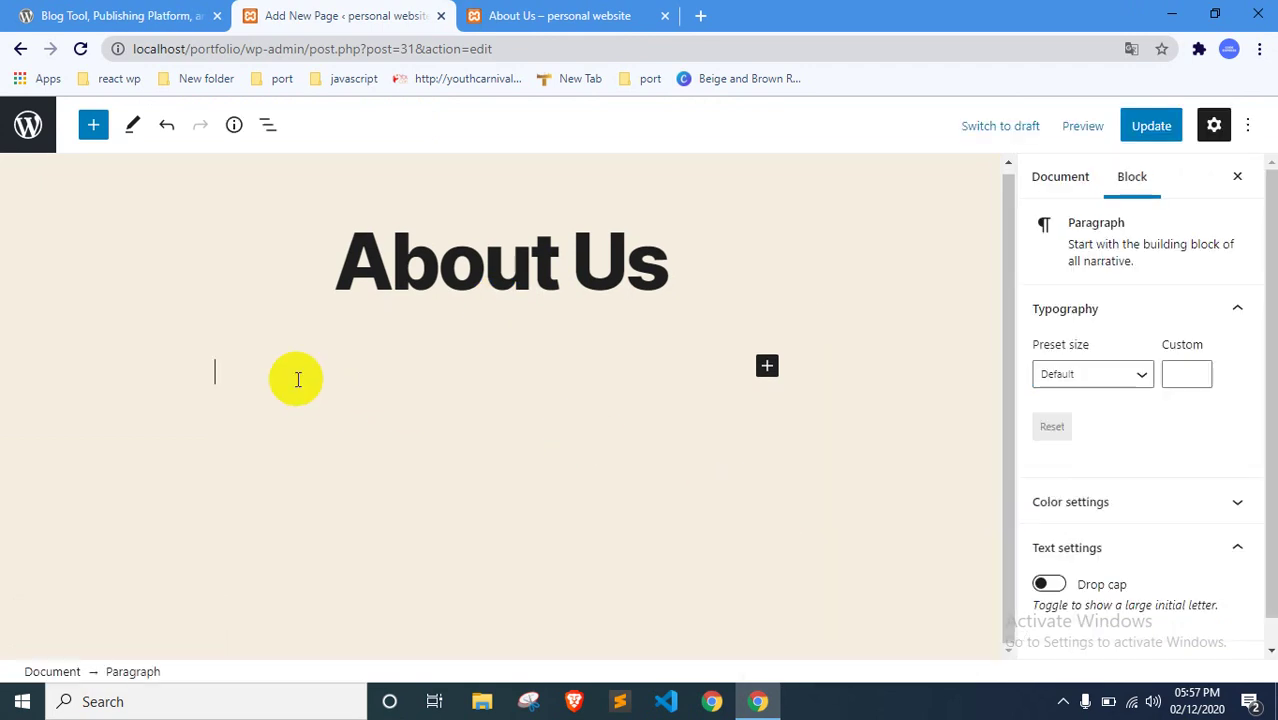
# Step: Search the web for lorem ipsum in a new tab and select the "What is Lorem Ipsum?" body text on lipsum.com
pyautogui.click(700, 15)
pyautogui.write('lore')
pyautogui.press('Return')
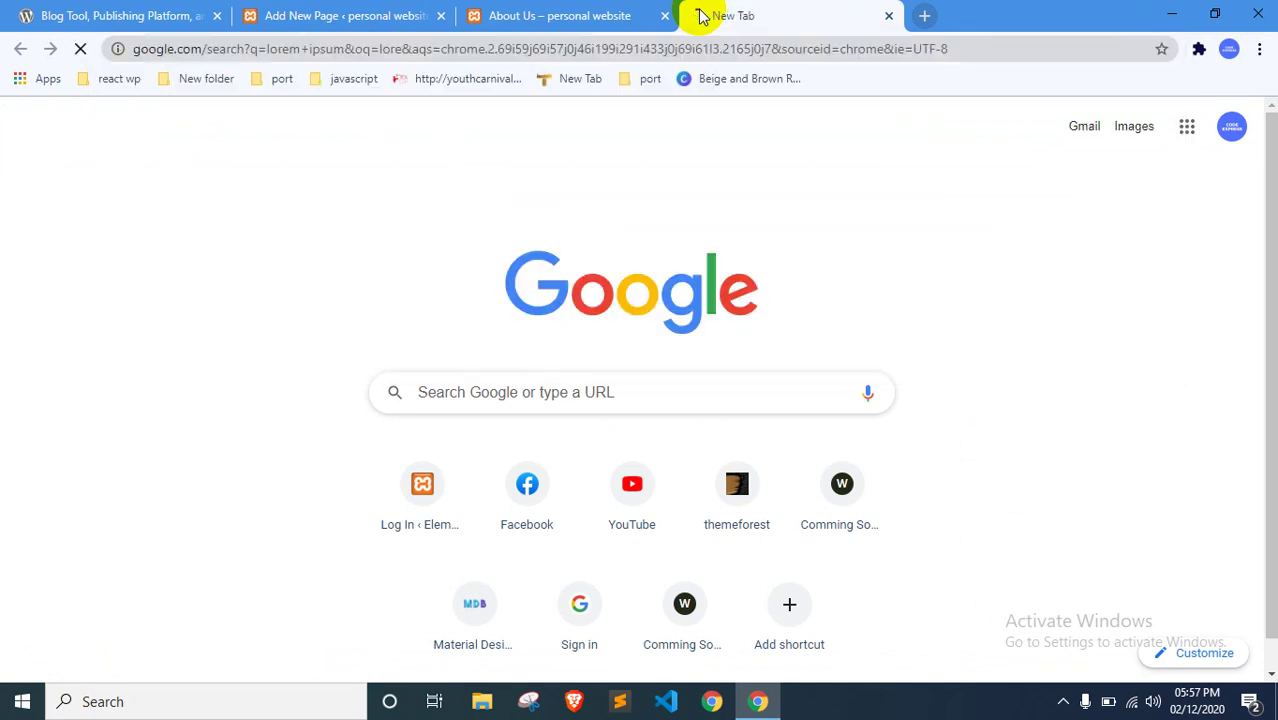
pyautogui.click(286, 305)
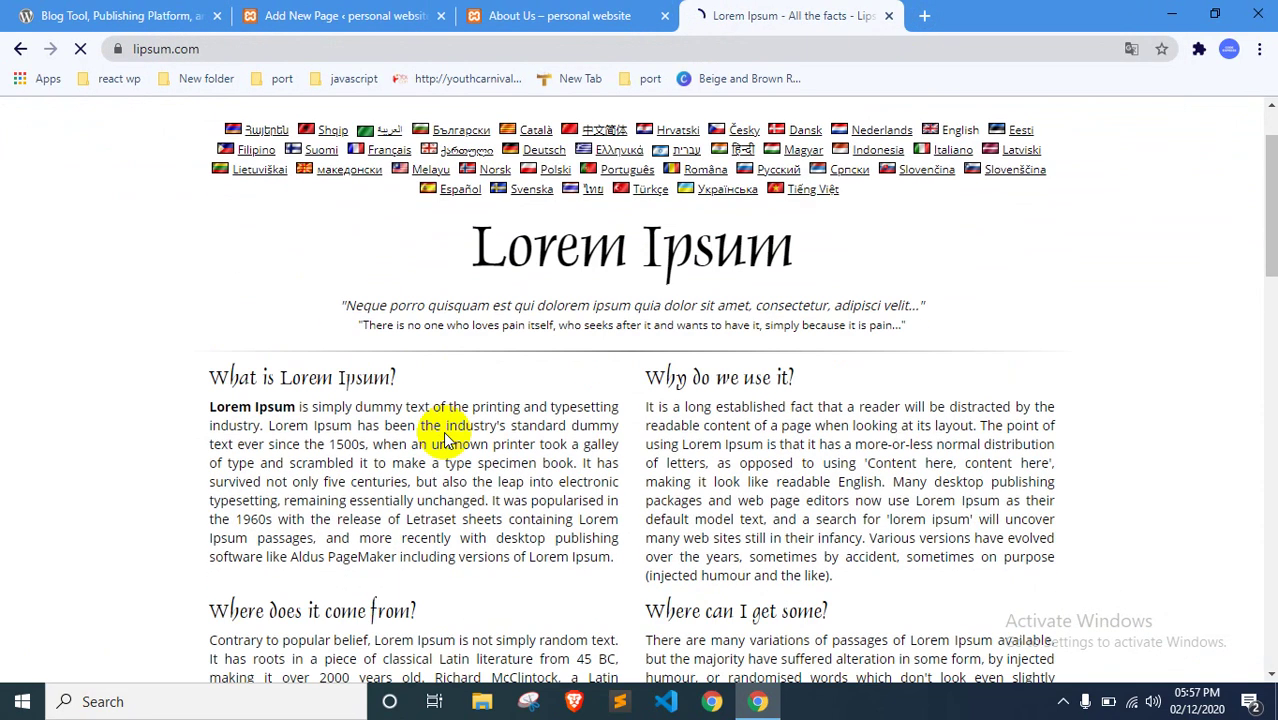
pyautogui.tripleClick(445, 437)
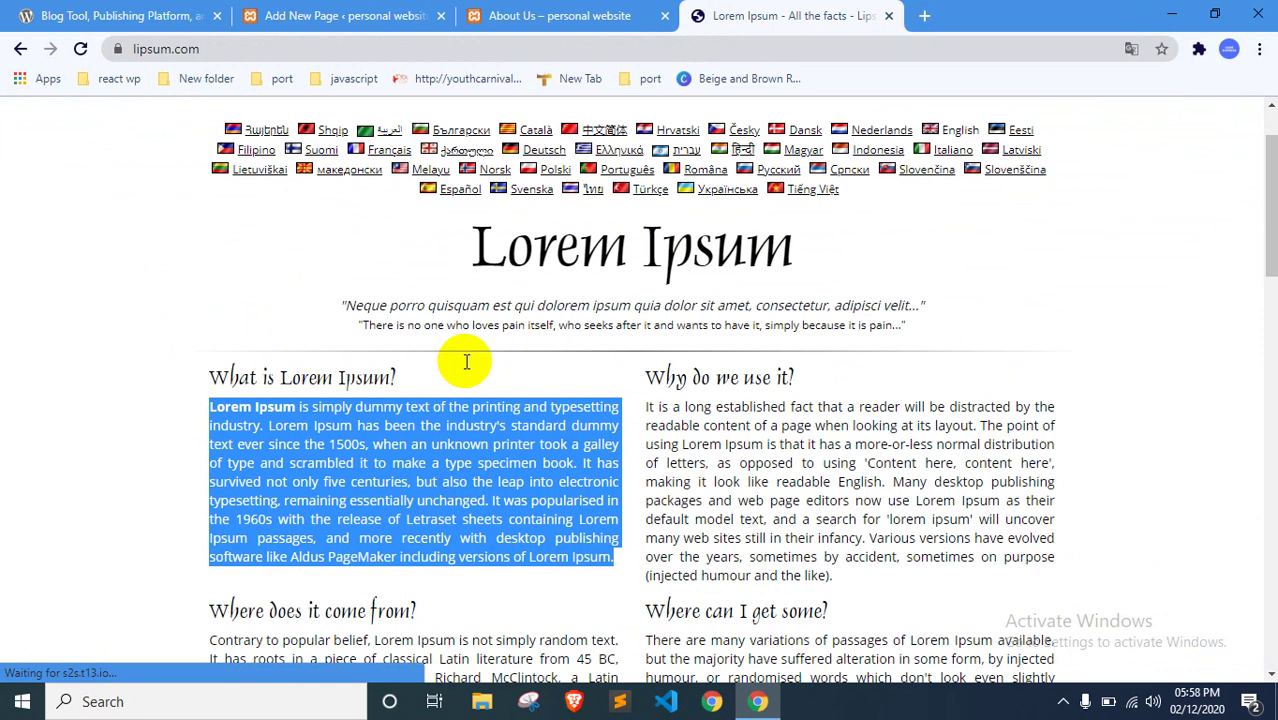
# Step: Add a Heading block below the title of the About Us page in the editor
pyautogui.click(372, 15)
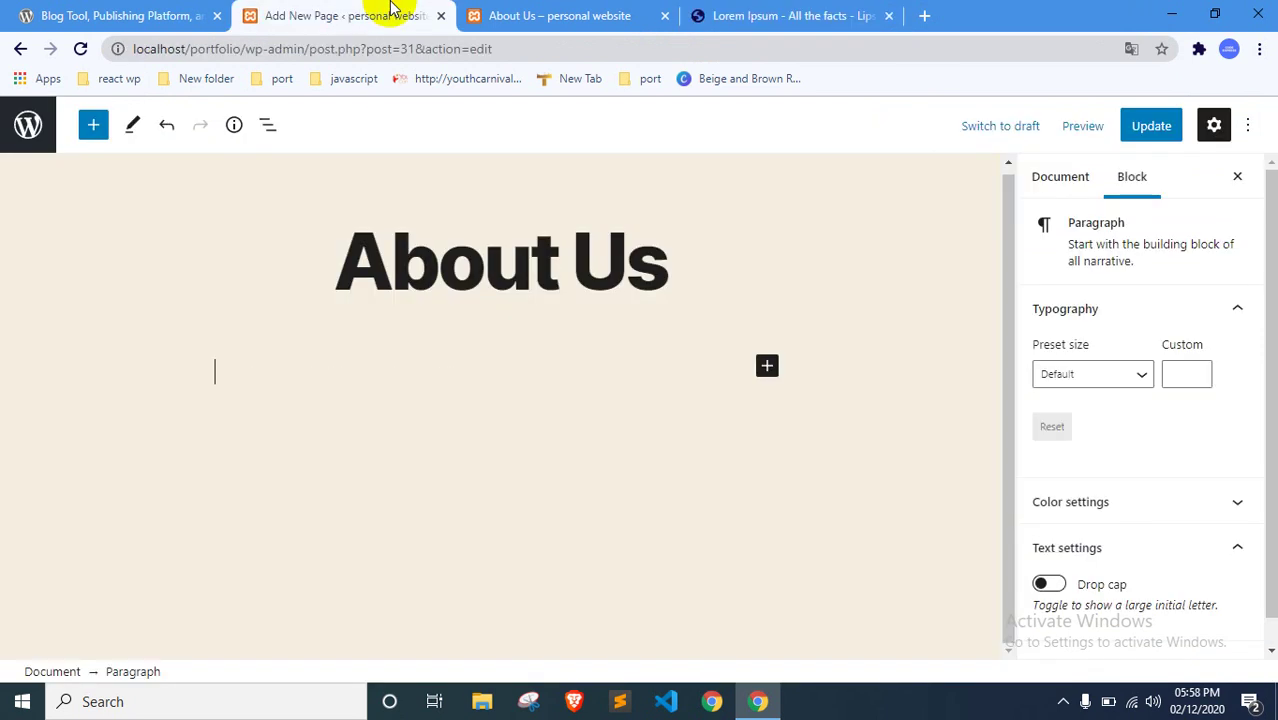
pyautogui.click(765, 366)
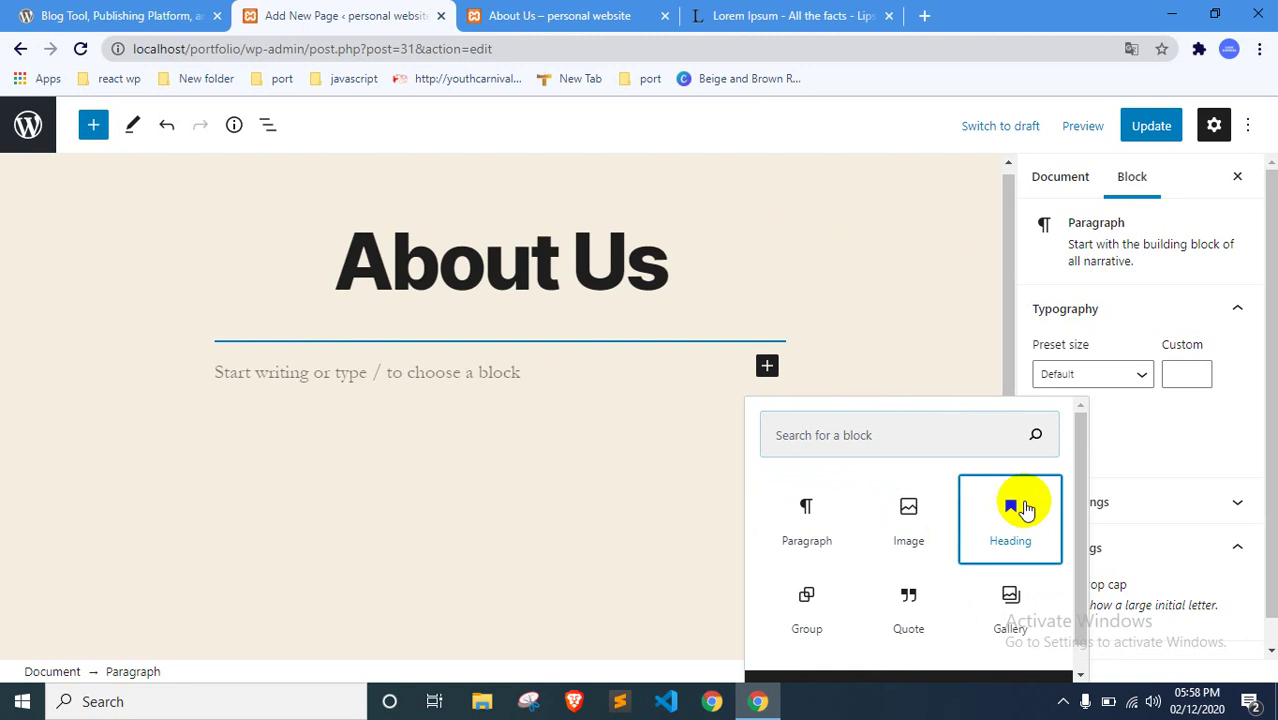
pyautogui.click(1024, 512)
pyautogui.click(451, 414)
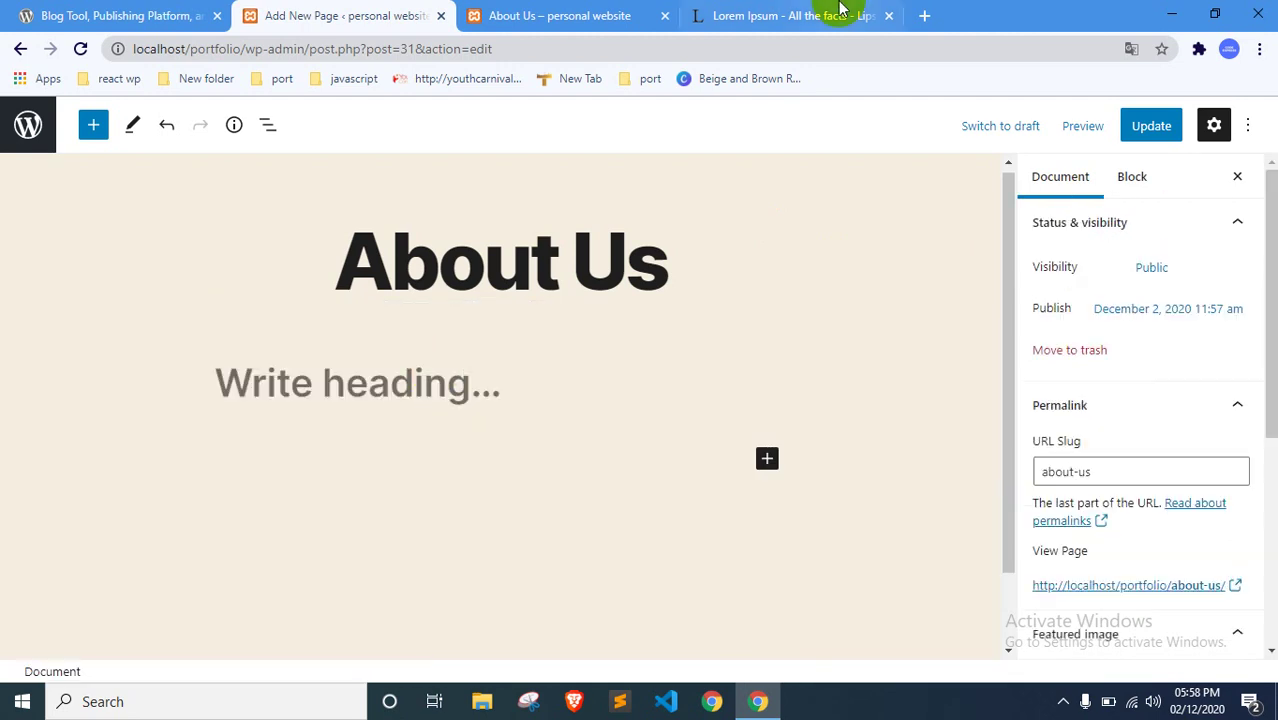
# Step: Copy the heading "What is Lorem Ipsum?" from lipsum.com into the About Us page's empty Heading block
pyautogui.click(790, 15)
pyautogui.tripleClick(352, 377)
pyautogui.hotkey('ctrl', 'c')
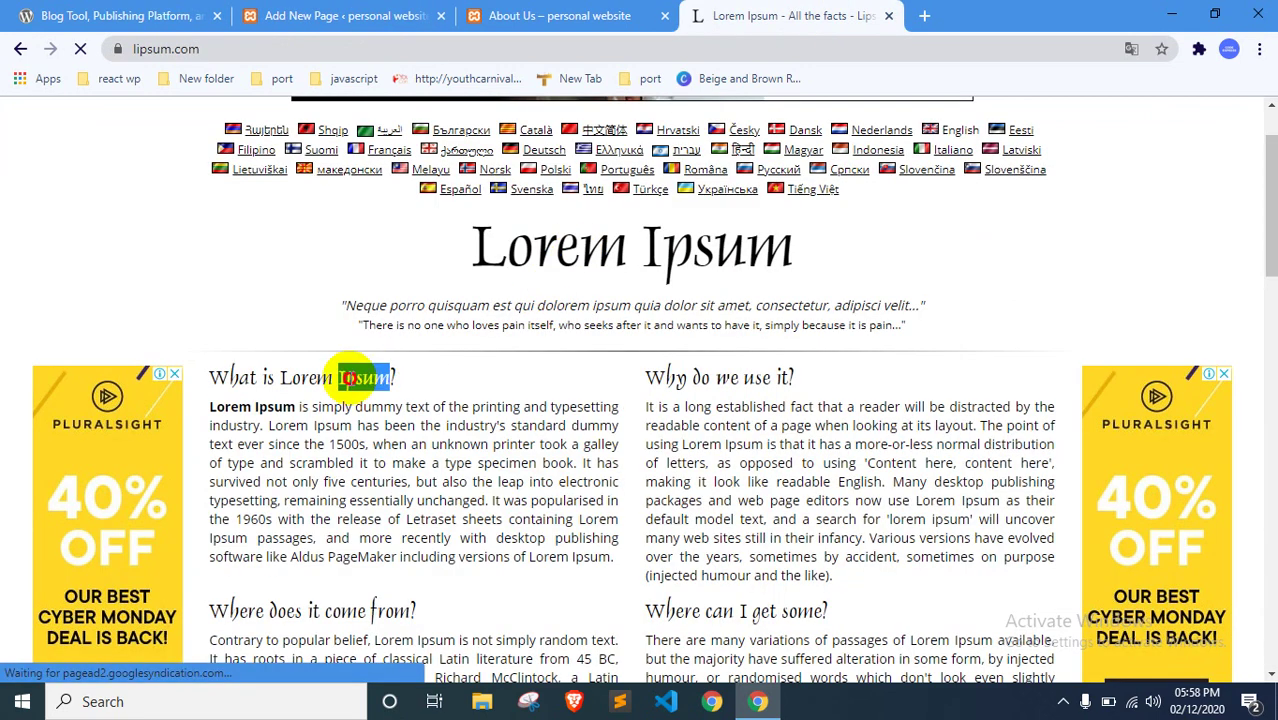
pyautogui.click(380, 15)
pyautogui.click(555, 15)
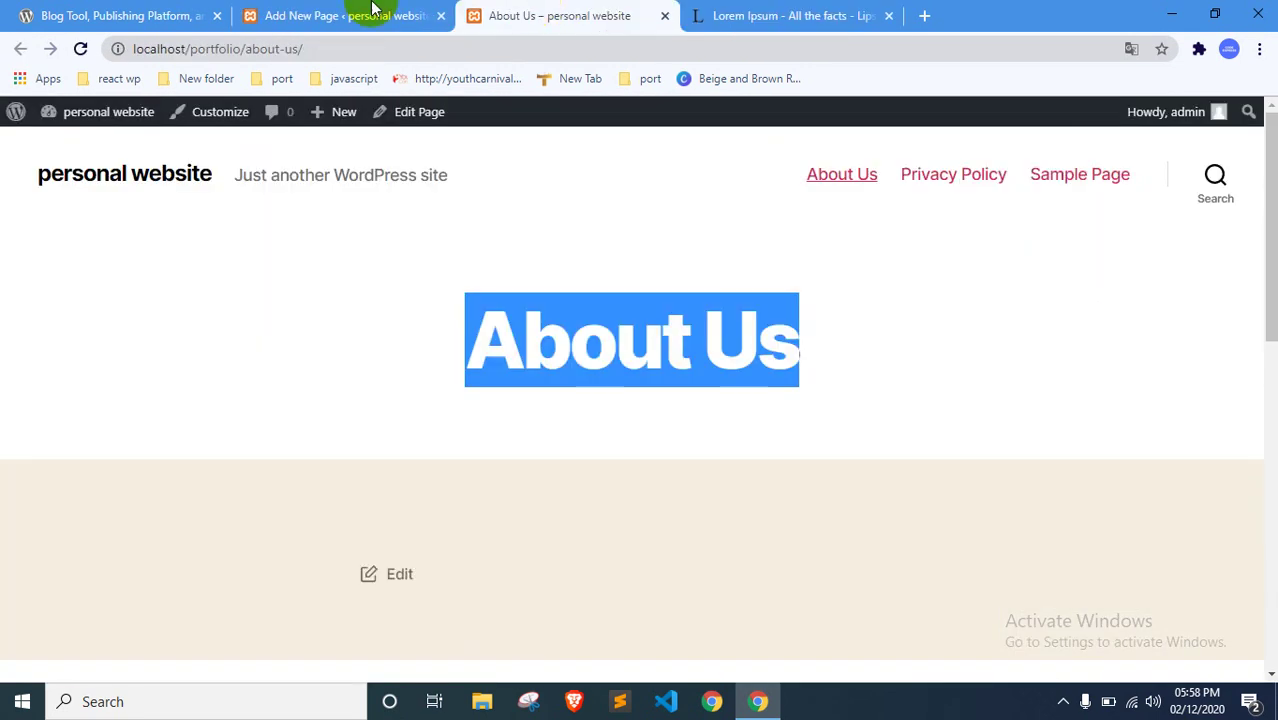
pyautogui.click(300, 15)
pyautogui.click(285, 375)
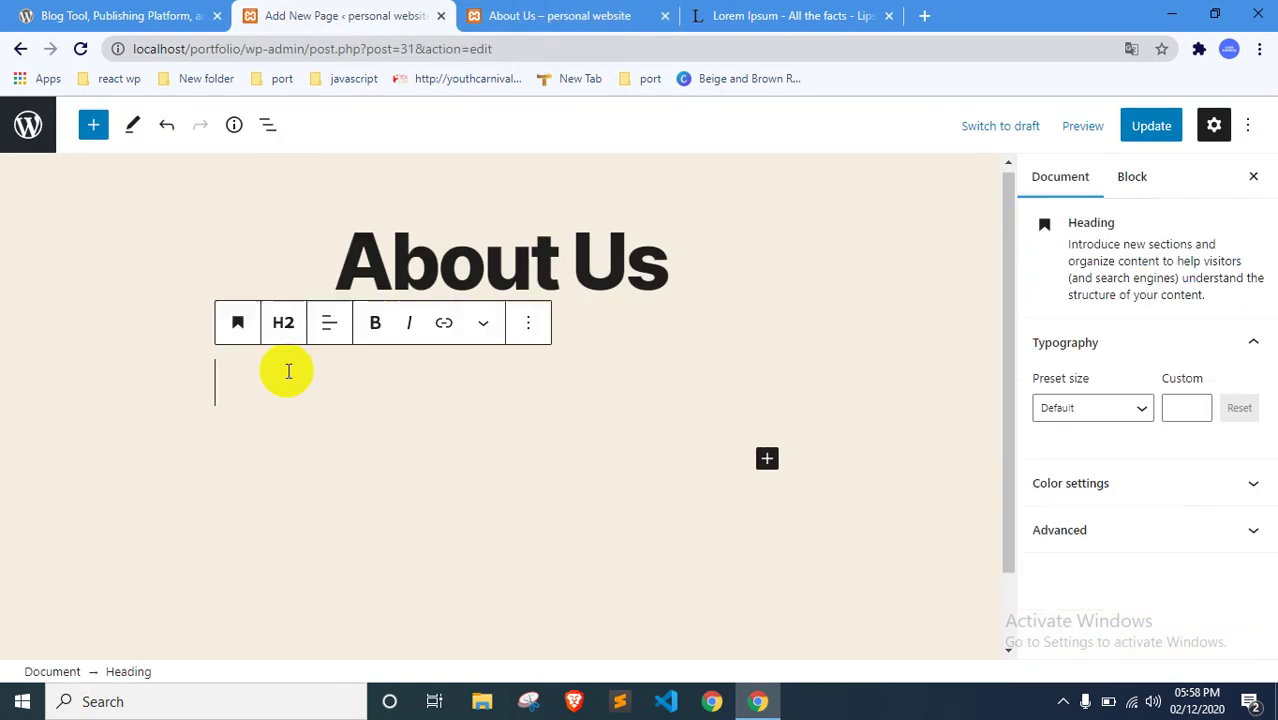
pyautogui.hotkey('ctrl', 'v')
# Step: Copy the paragraph under "What is Lorem Ipsum?" from lipsum.com into a new paragraph below the About Us page's heading
pyautogui.click(700, 14)
pyautogui.tripleClick(337, 457)
pyautogui.hotkey('ctrl', 'c')
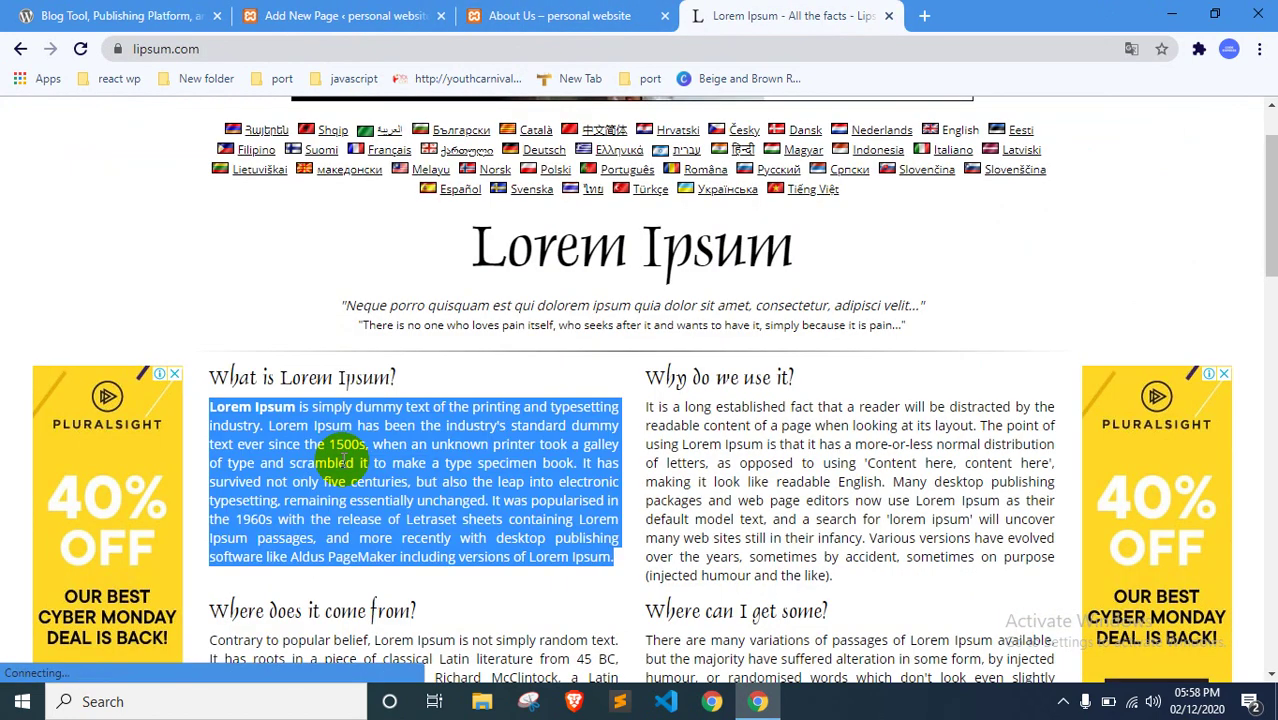
pyautogui.click(320, 15)
pyautogui.click(379, 448)
pyautogui.click(379, 450)
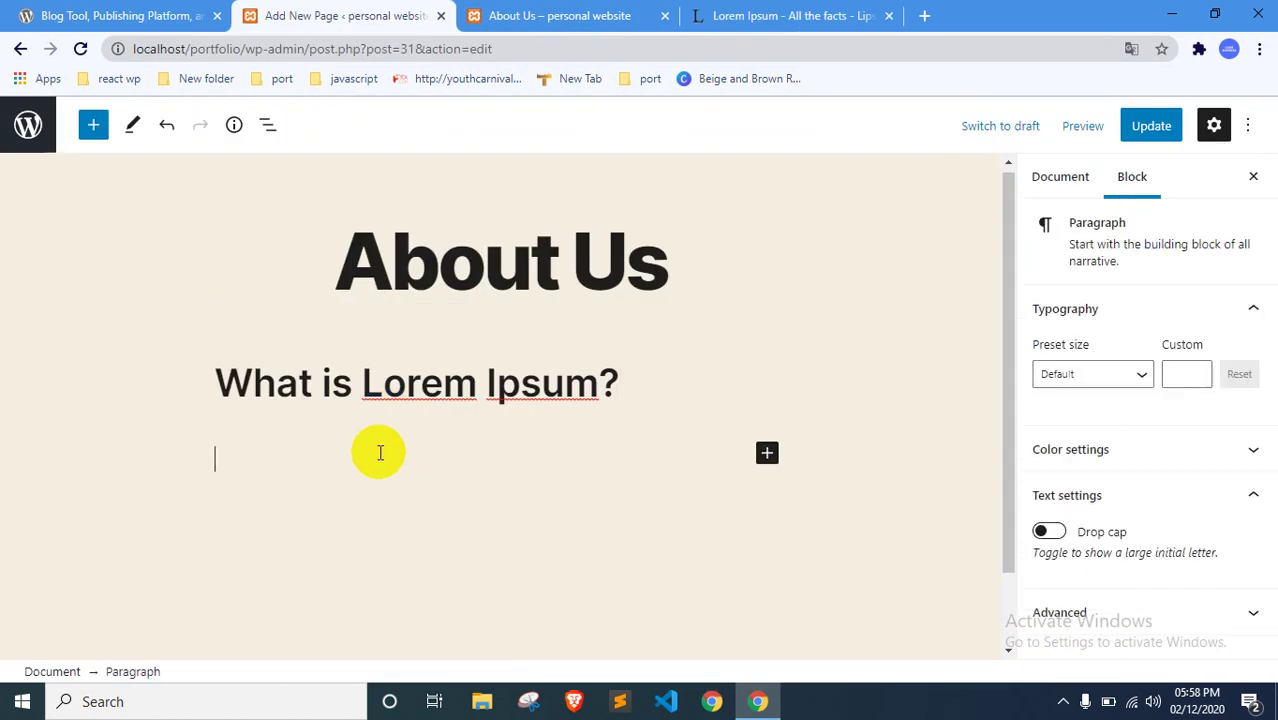
pyautogui.hotkey('ctrl', 'v')
pyautogui.scroll(3, 374, 365)
pyautogui.click(685, 318)
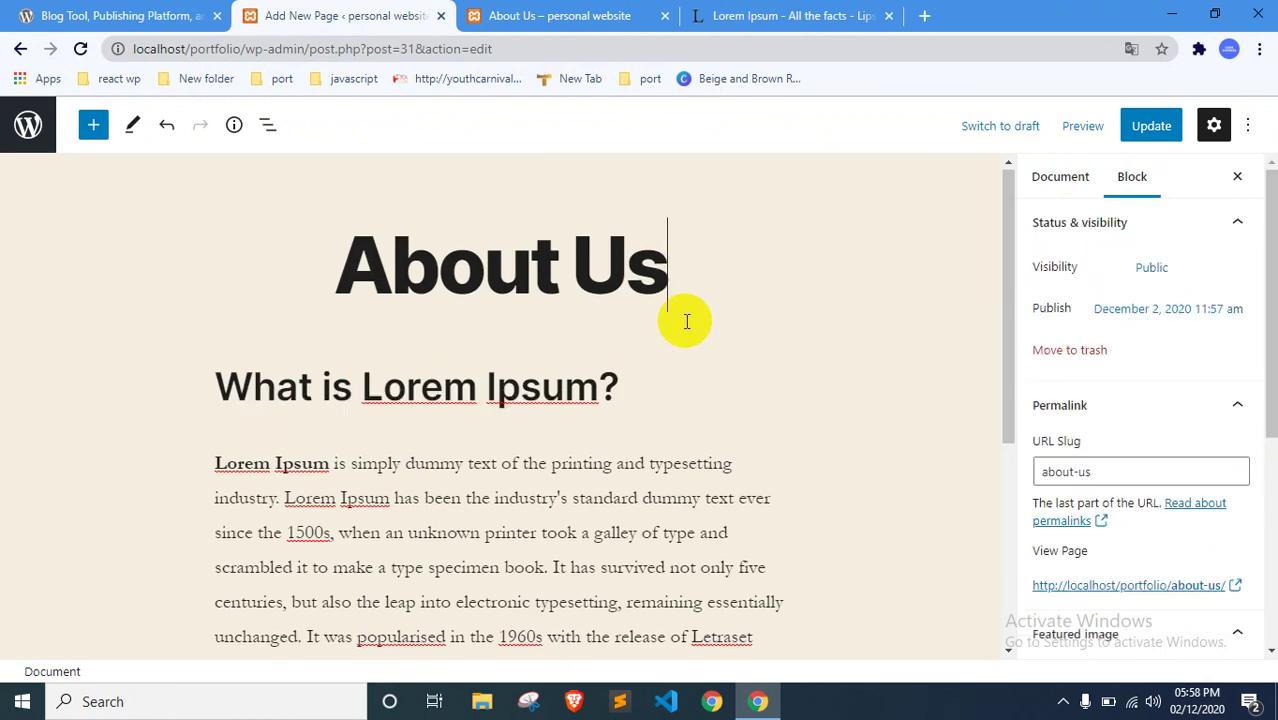
# Step: Look over the heading and paragraph of the About Us page in the editor
pyautogui.scroll(-2, 570, 415)
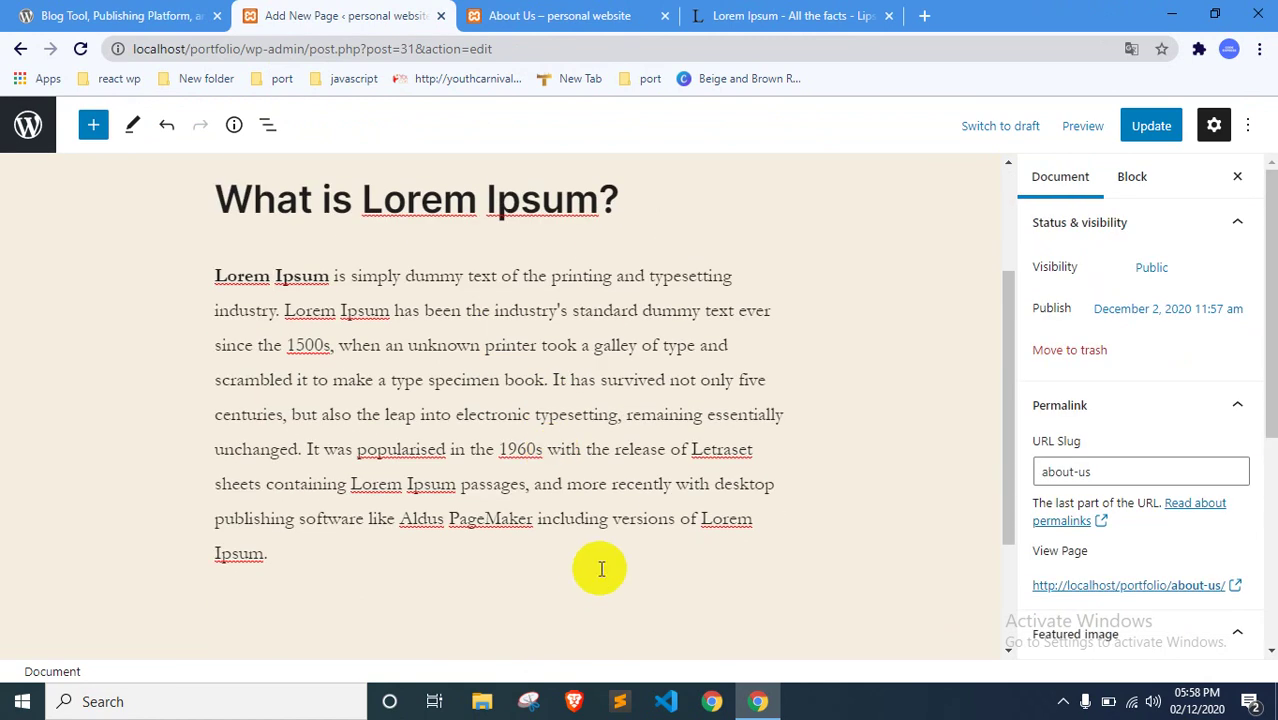
pyautogui.scroll(-1, 610, 540)
pyautogui.scroll(2, 531, 365)
pyautogui.scroll(-2, 534, 345)
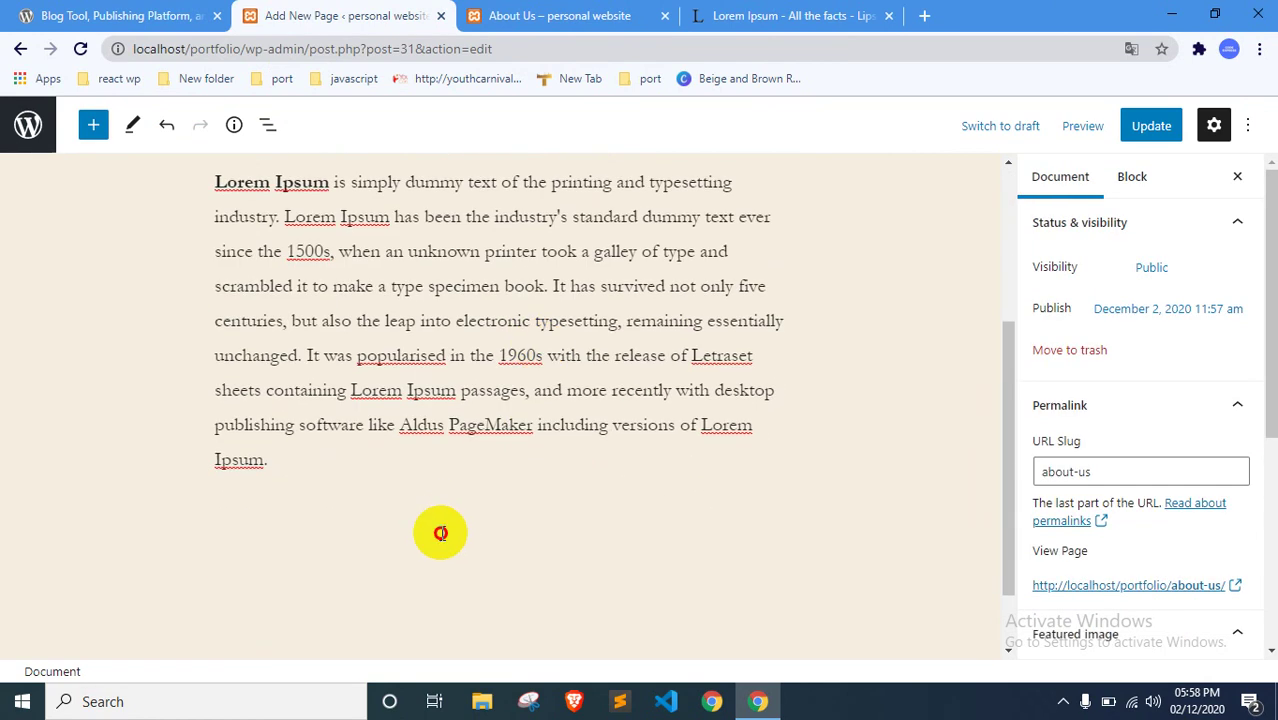
pyautogui.click(440, 533)
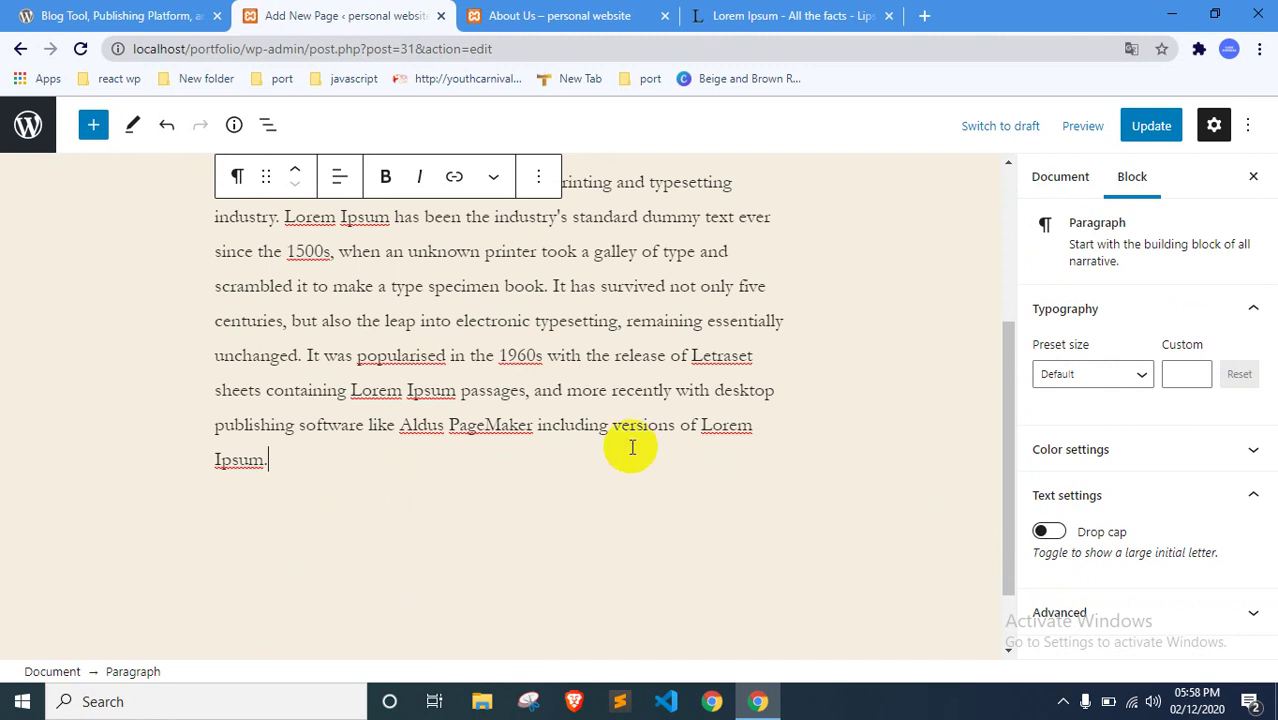
pyautogui.scroll(1, 632, 447)
pyautogui.scroll(-2, 386, 541)
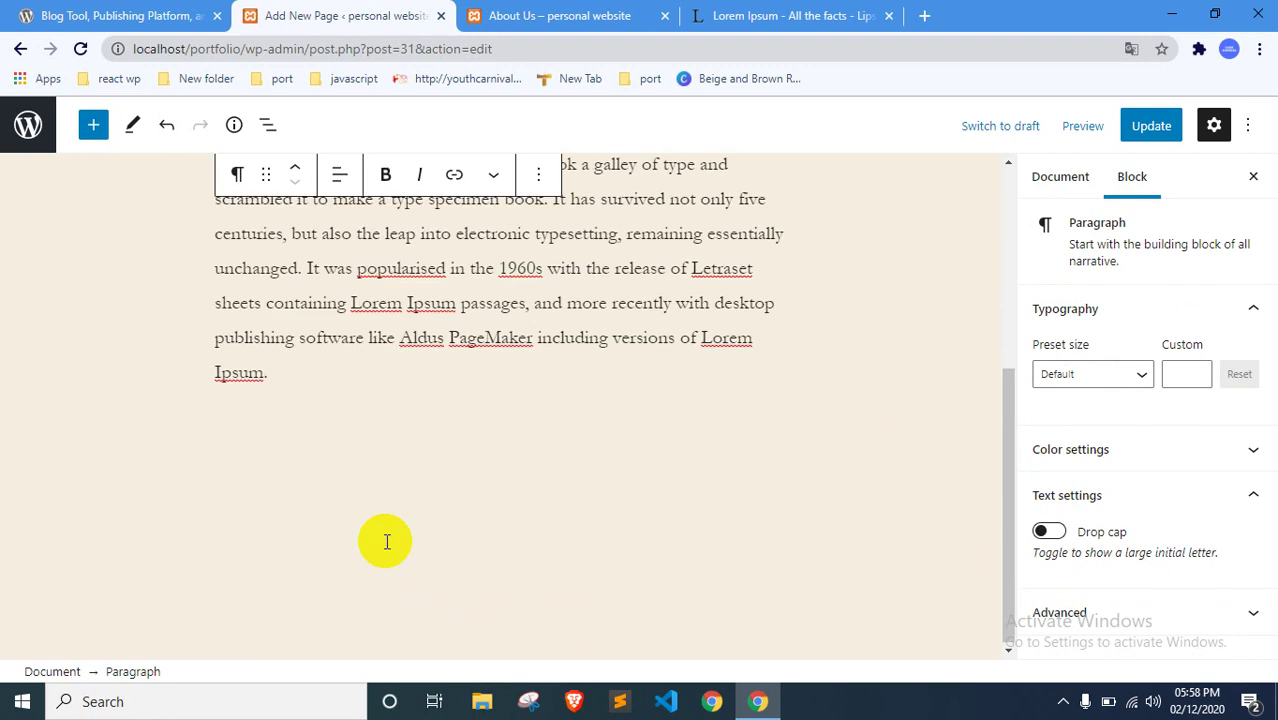
pyautogui.scroll(3, 386, 541)
pyautogui.scroll(-1, 656, 300)
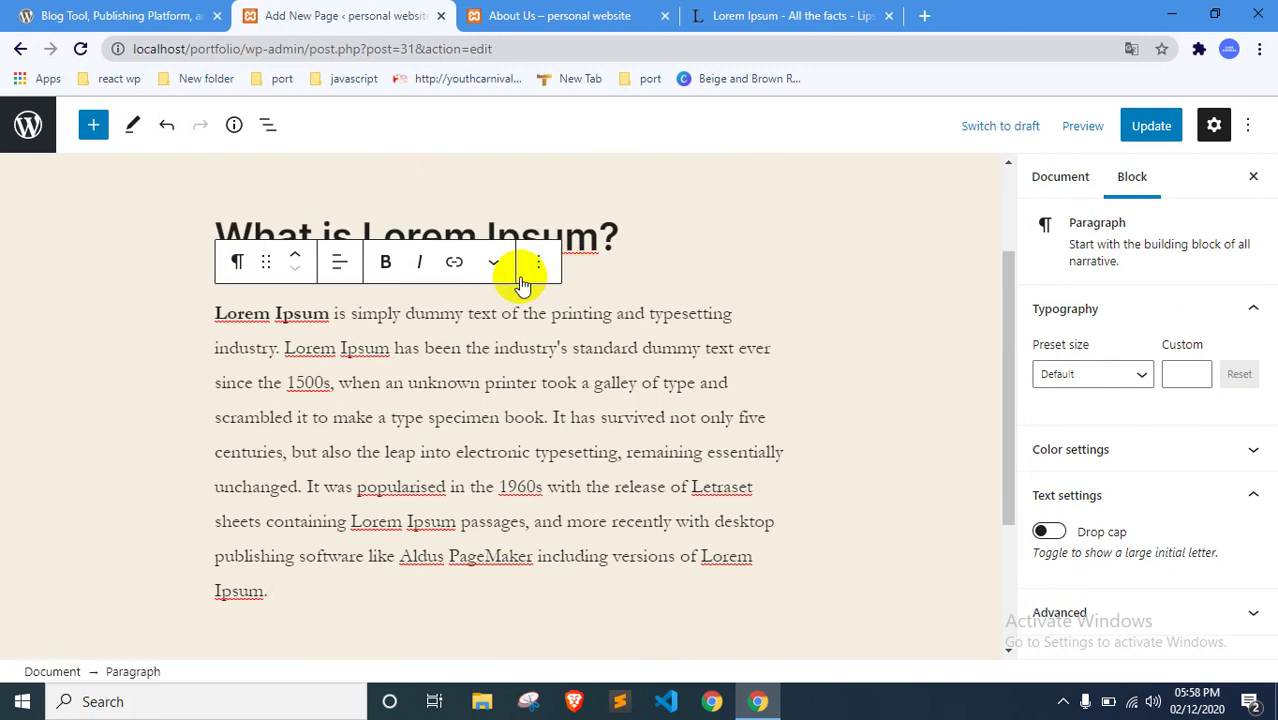
# Step: Insert an Image block after the paragraph on the About Us page
pyautogui.click(538, 268)
pyautogui.click(585, 240)
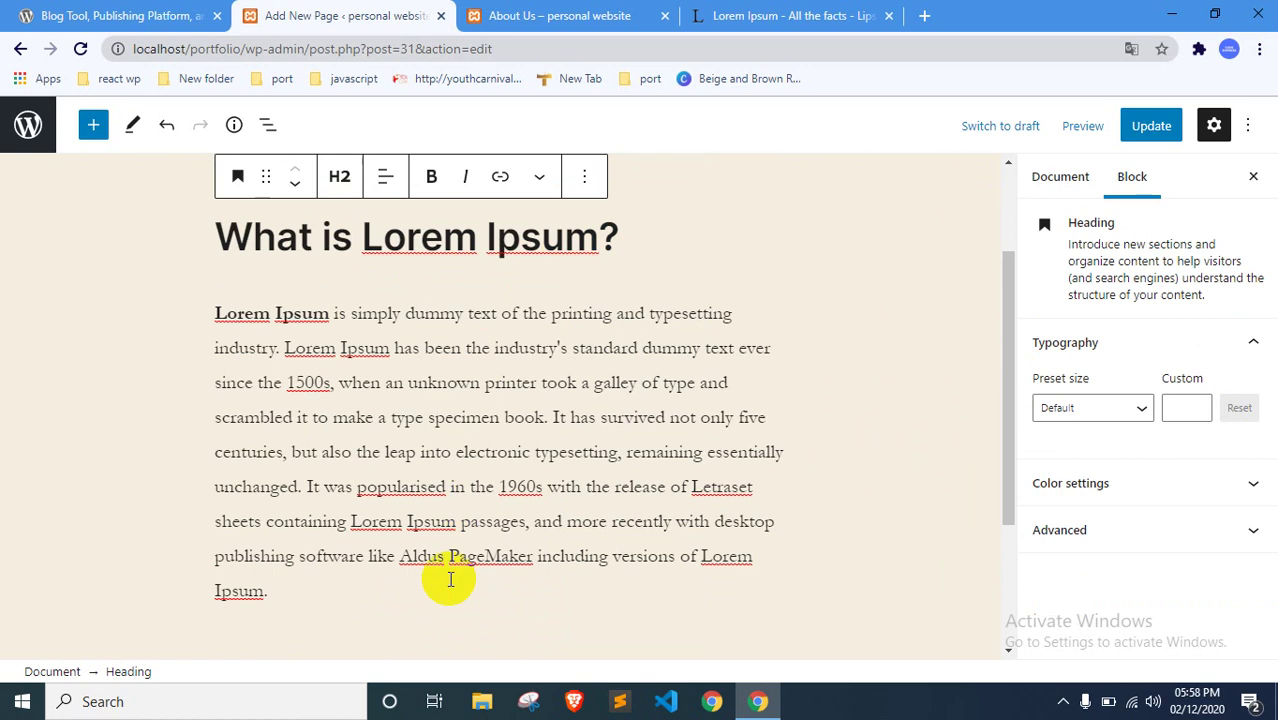
pyautogui.click(542, 491)
pyautogui.scroll(-2, 542, 492)
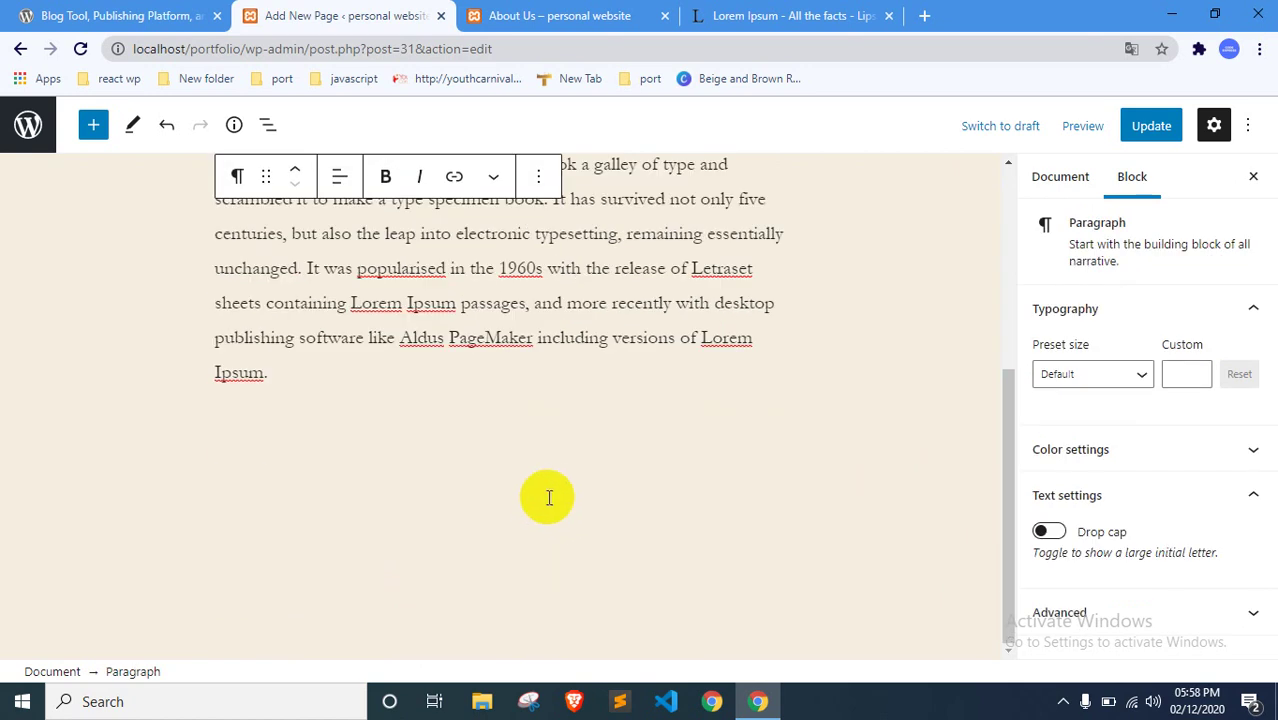
pyautogui.click(538, 180)
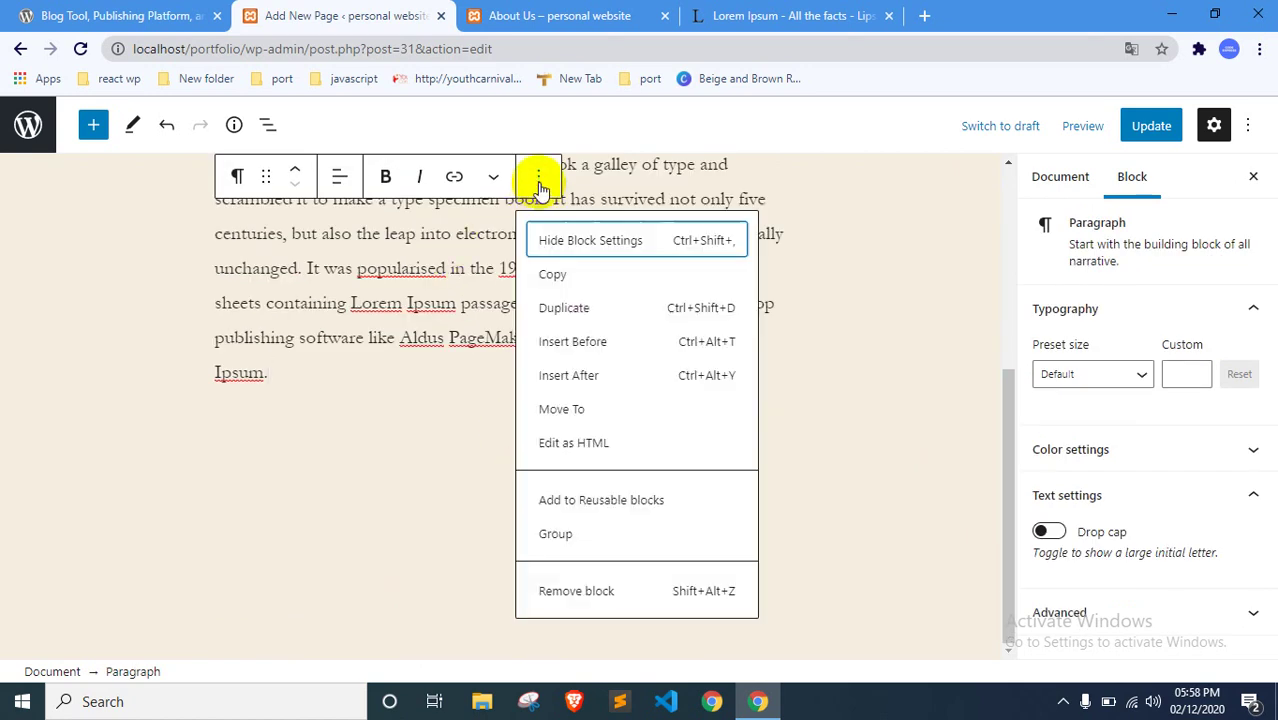
pyautogui.click(582, 378)
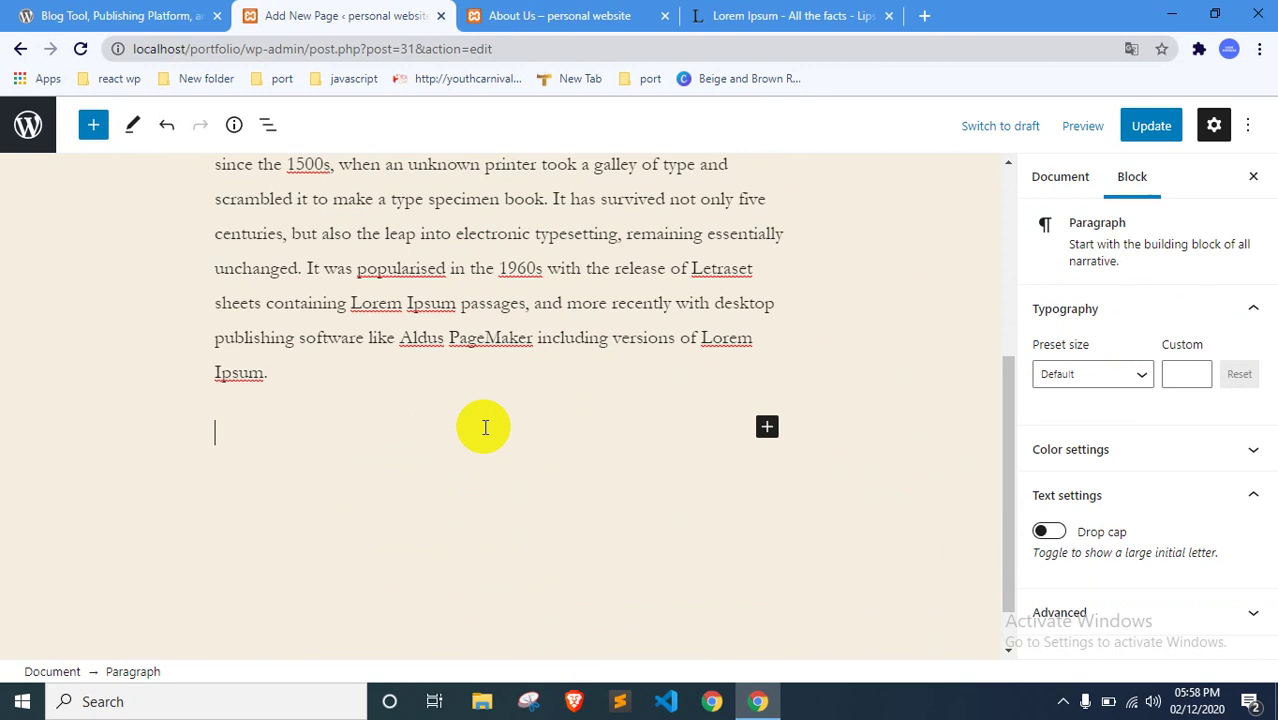
pyautogui.click(766, 430)
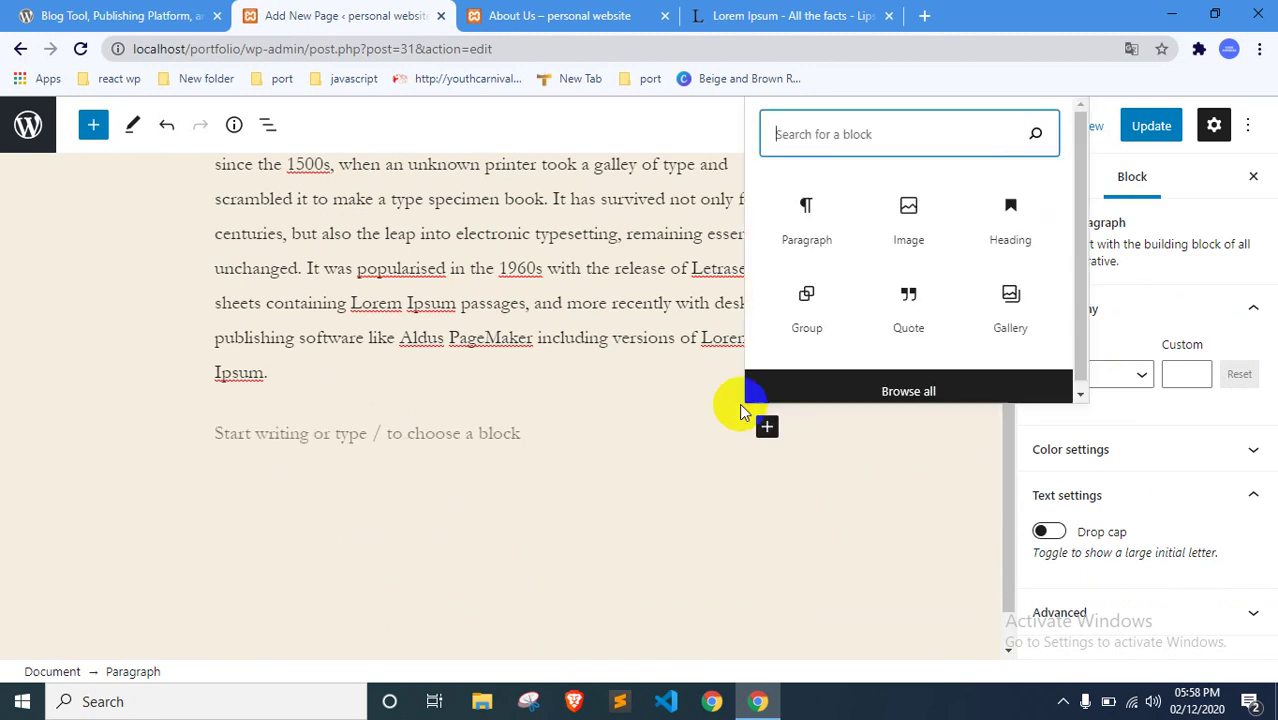
pyautogui.click(891, 222)
# Step: Upload chanel-art.jpg from Downloads into the Image block and update the About Us page
pyautogui.click(266, 550)
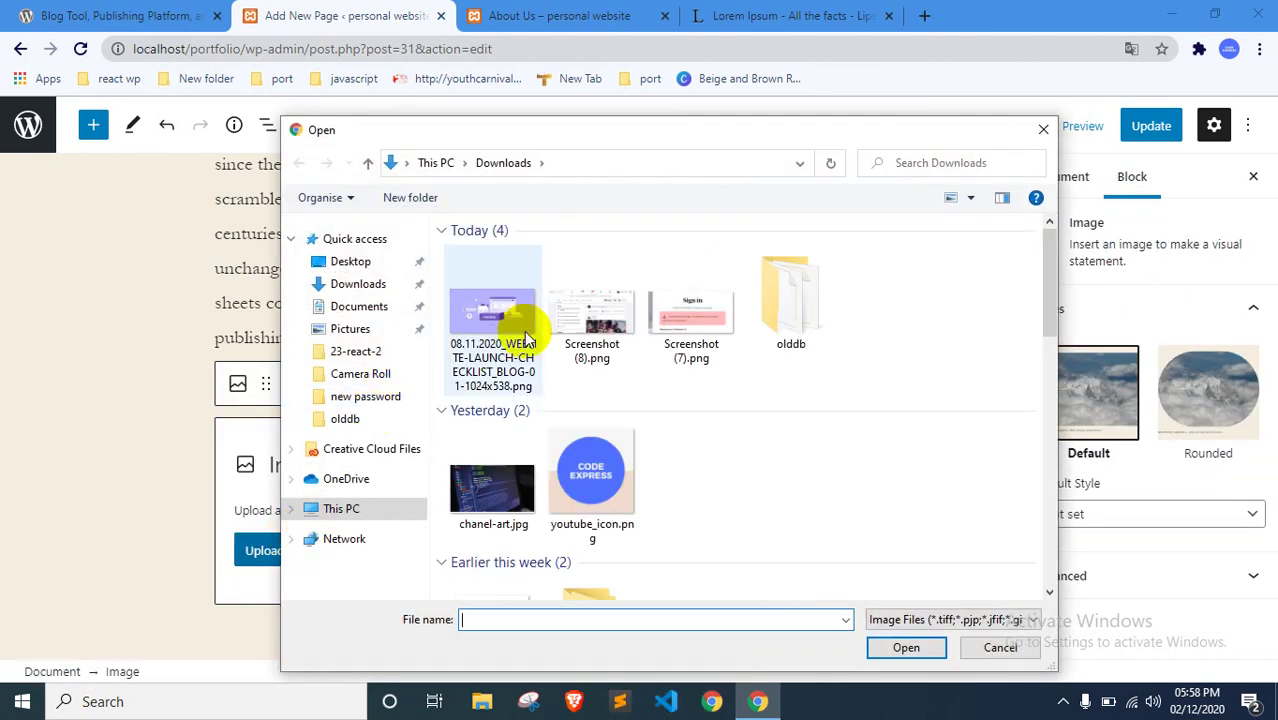
pyautogui.doubleClick(462, 490)
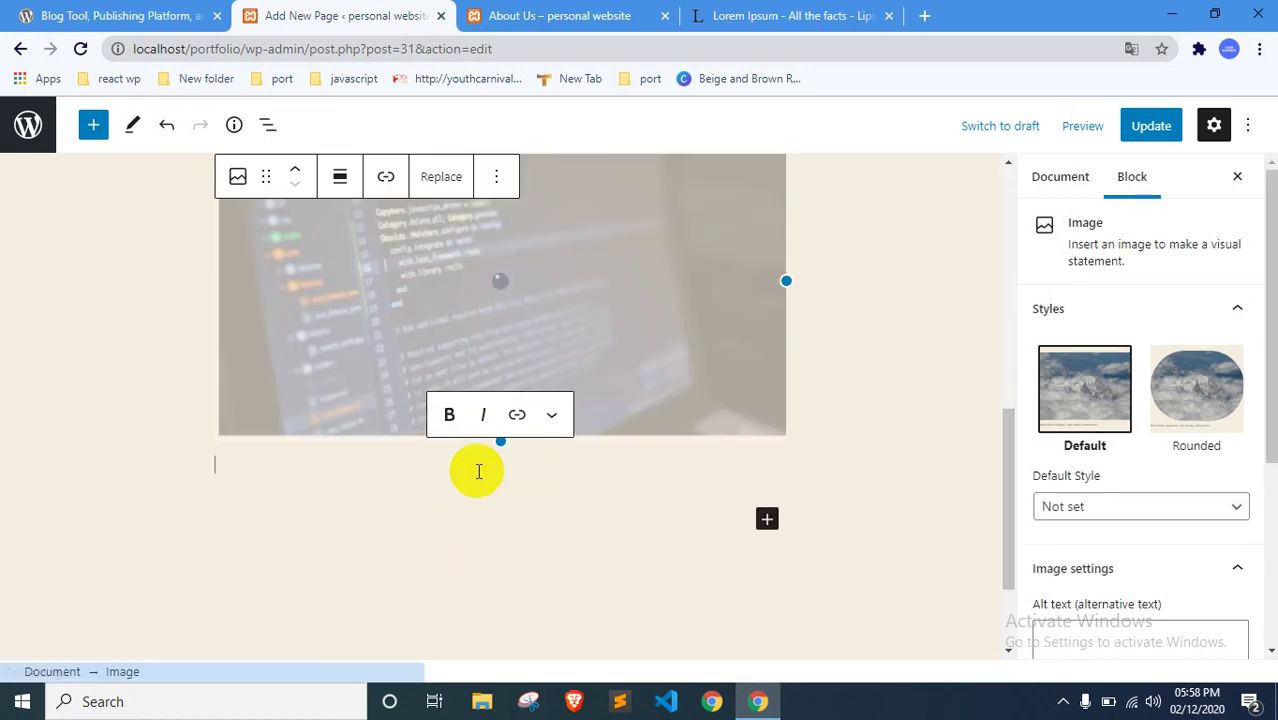
pyautogui.scroll(2, 655, 308)
pyautogui.scroll(-3, 665, 297)
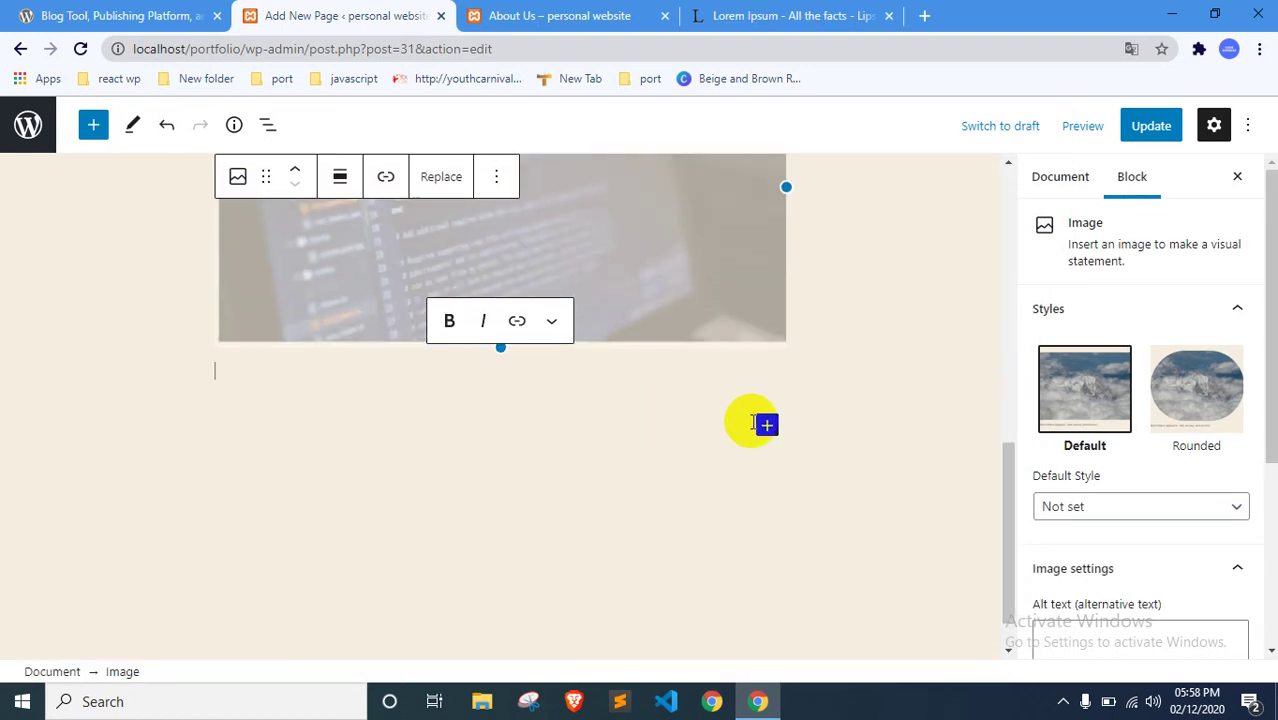
pyautogui.scroll(3, 668, 381)
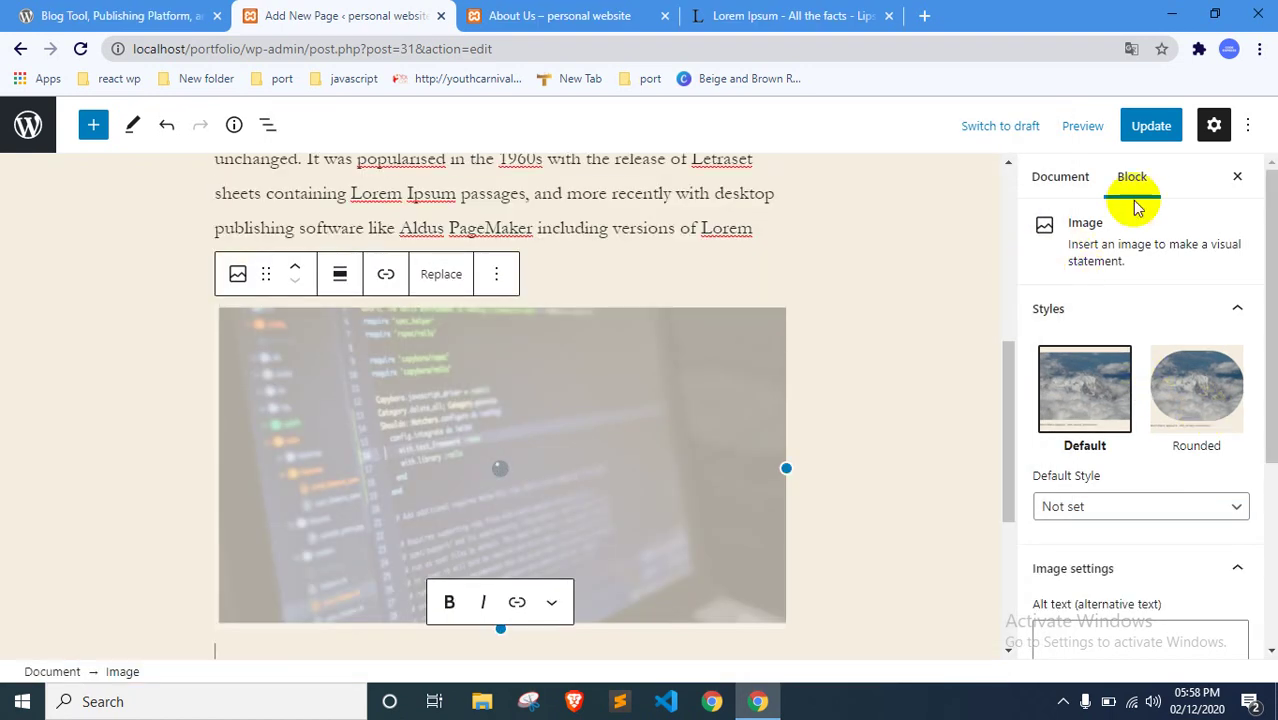
pyautogui.click(1140, 127)
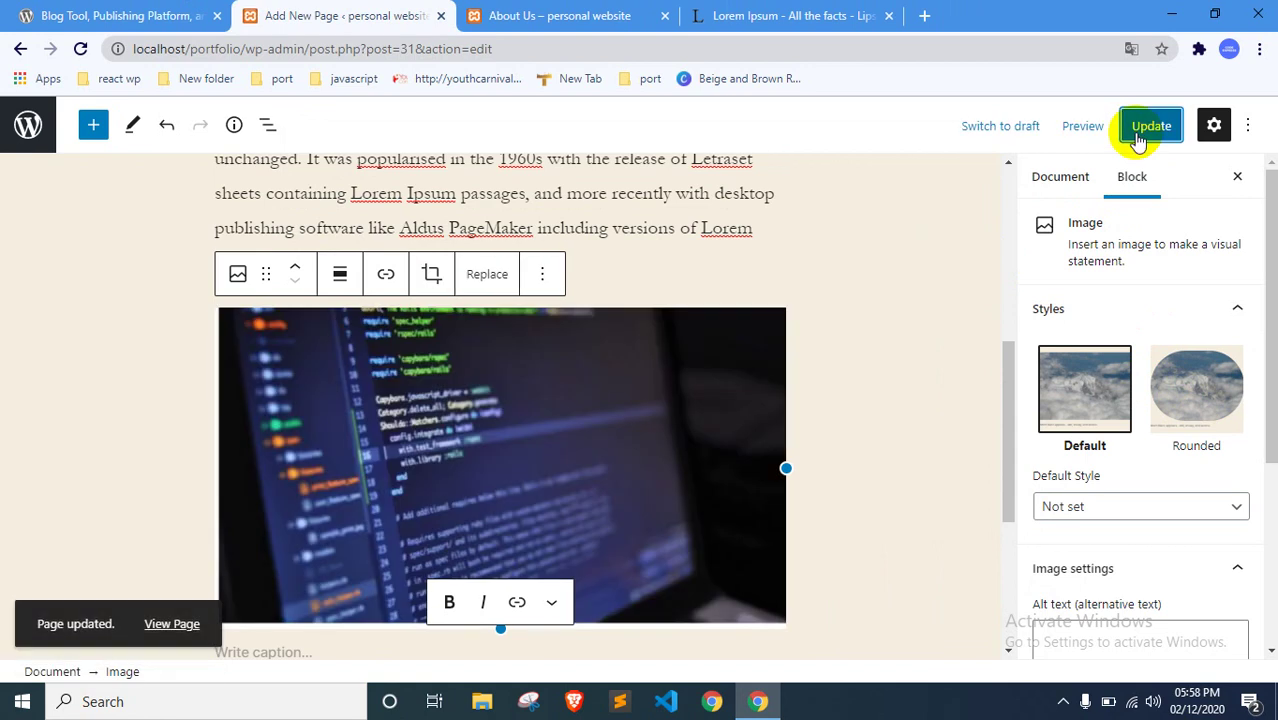
# Step: Reload the published About Us page in its browser tab and look through its content
pyautogui.click(562, 16)
pyautogui.rightClick(72, 328)
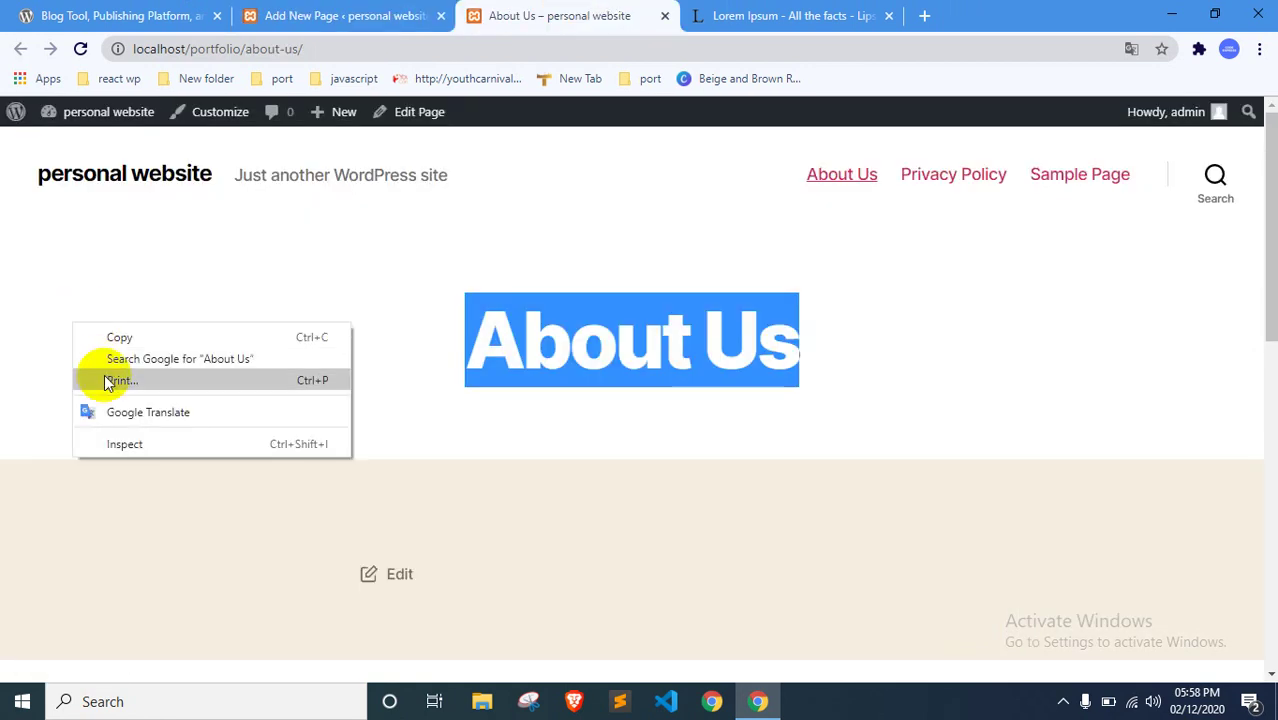
pyautogui.click(29, 294)
pyautogui.rightClick(30, 294)
pyautogui.click(86, 345)
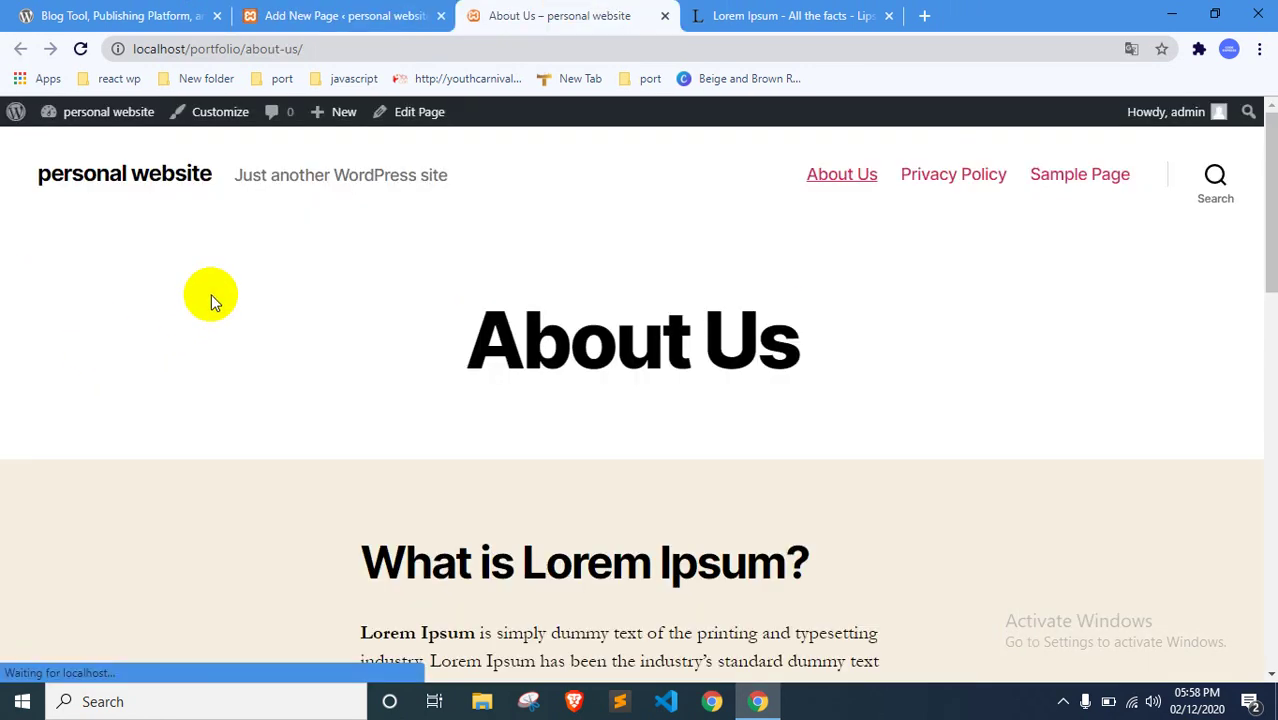
pyautogui.scroll(-3, 209, 294)
pyautogui.scroll(3, 209, 294)
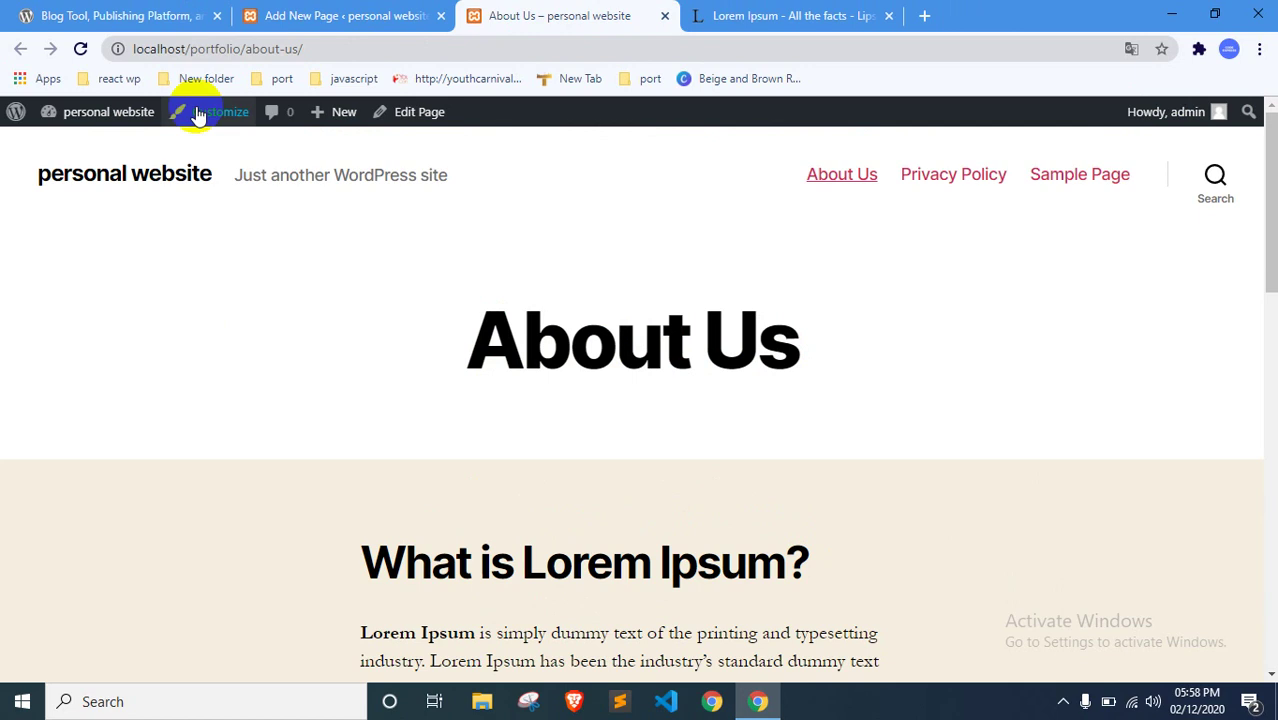
# Step: Highlight the about-us part of the published page's address and return to the page editor
pyautogui.click(255, 49)
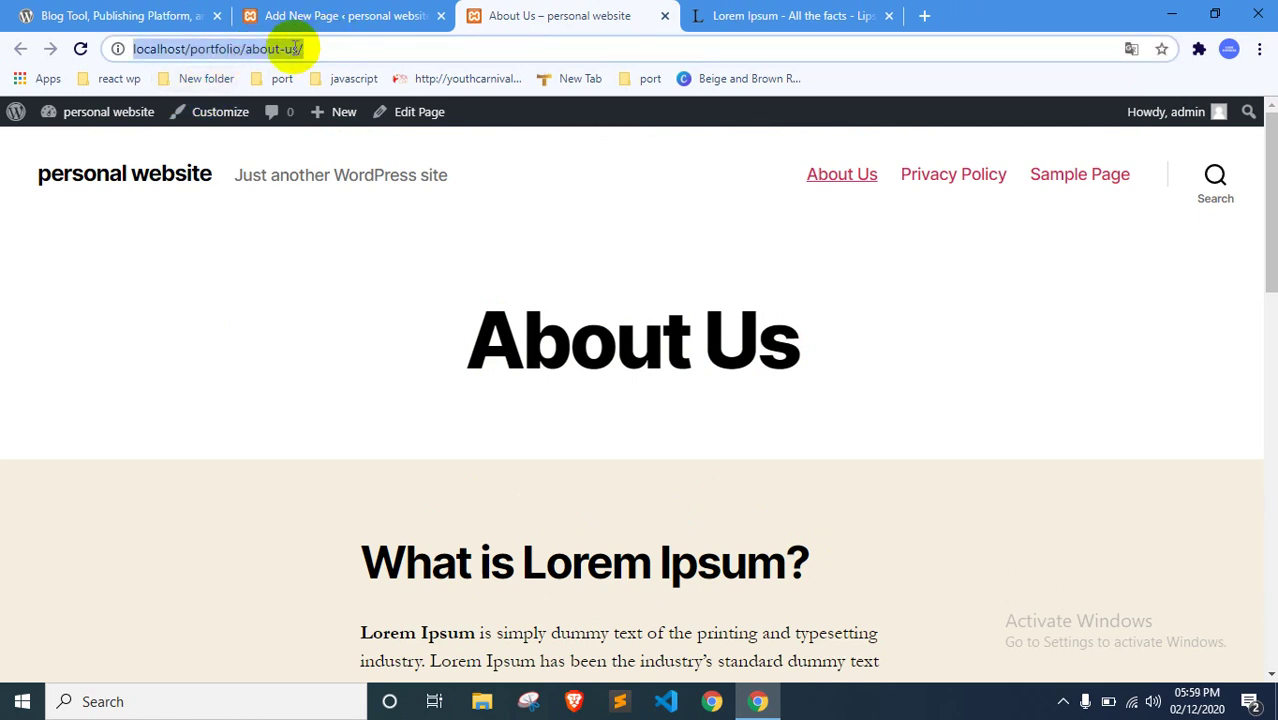
pyautogui.moveTo(246, 49); pyautogui.dragTo(319, 51)
pyautogui.hotkey('ctrl', 'shift', 'Tab')
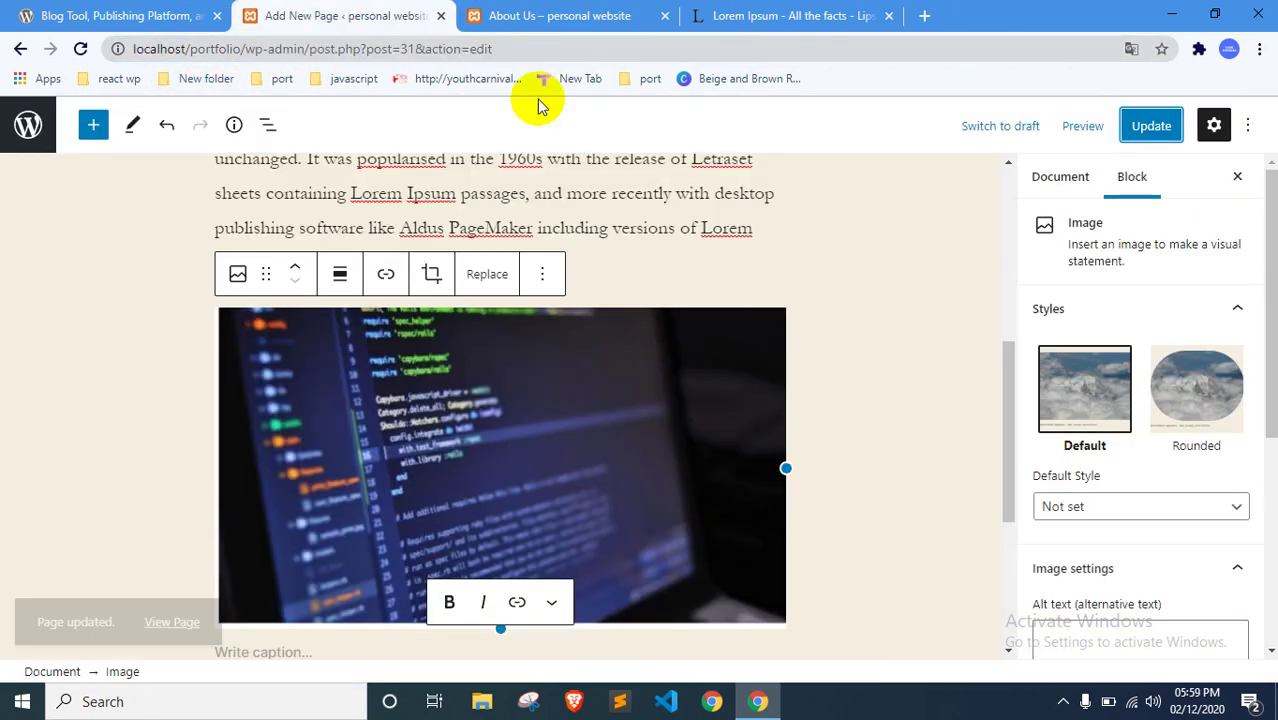
# Step: Set the About Us page's URL slug to about and update the page
pyautogui.scroll(5, 767, 349)
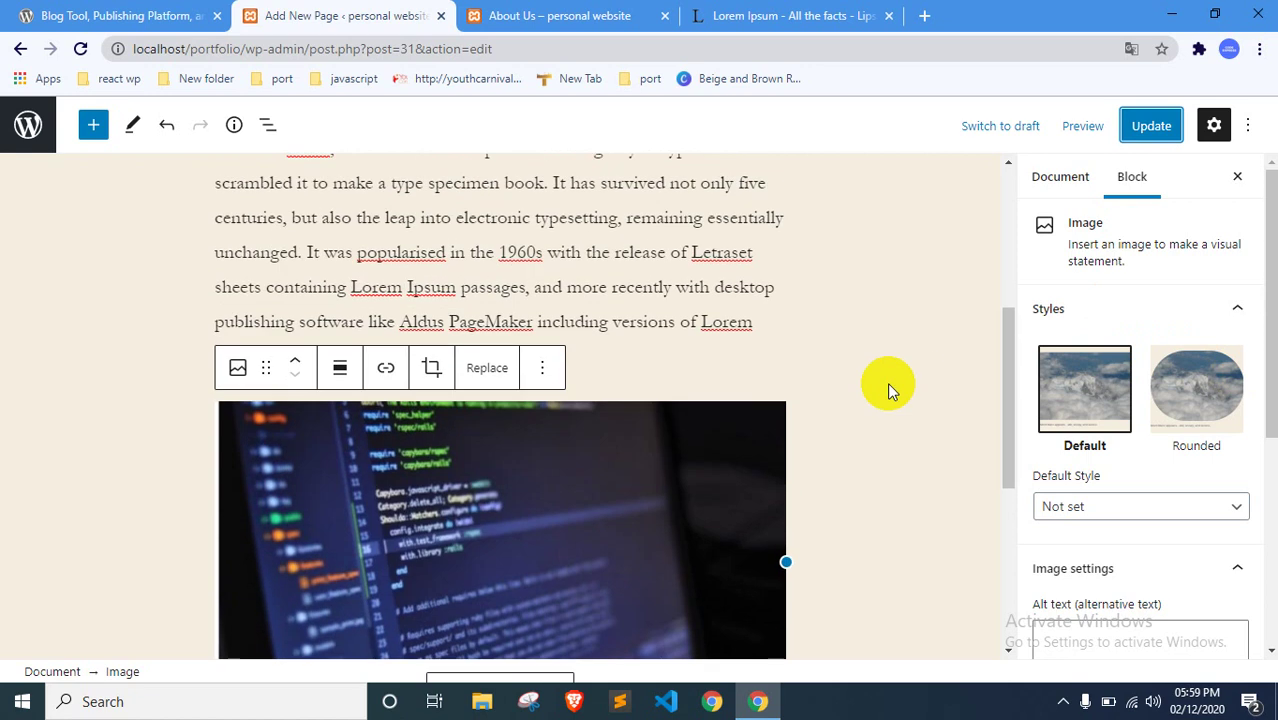
pyautogui.click(571, 267)
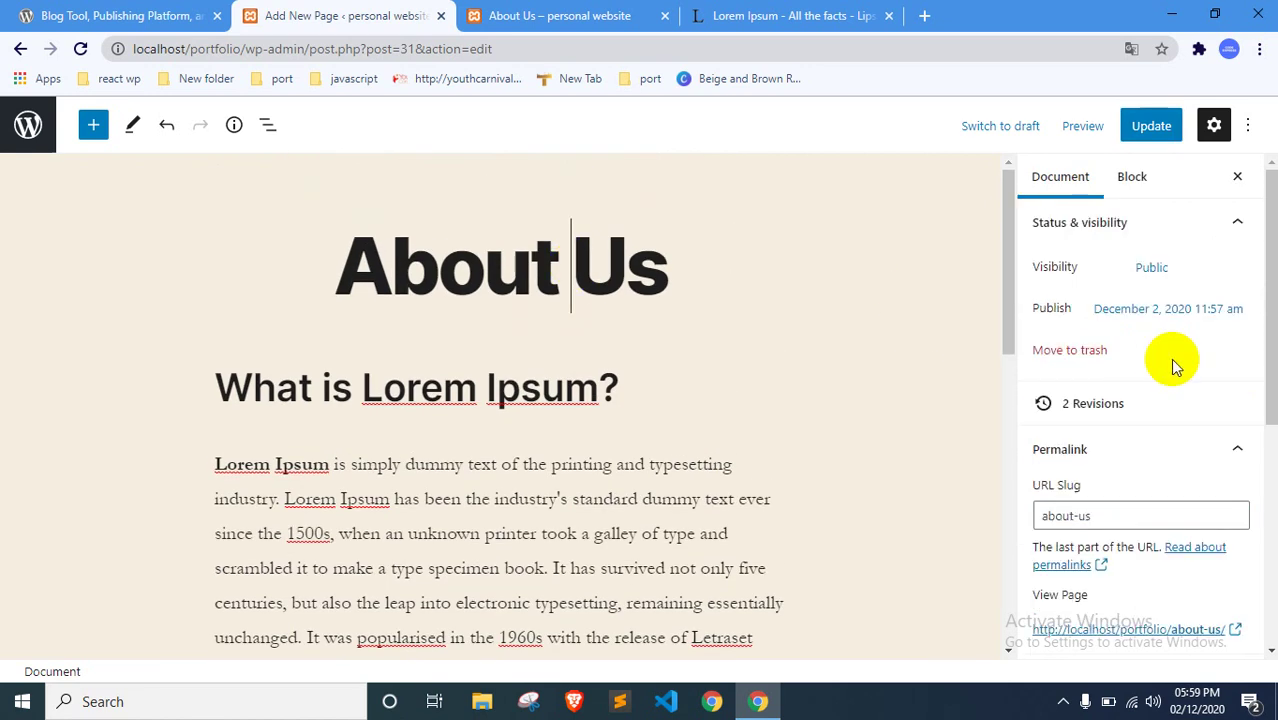
pyautogui.scroll(-1, 1150, 422)
pyautogui.click(1143, 422)
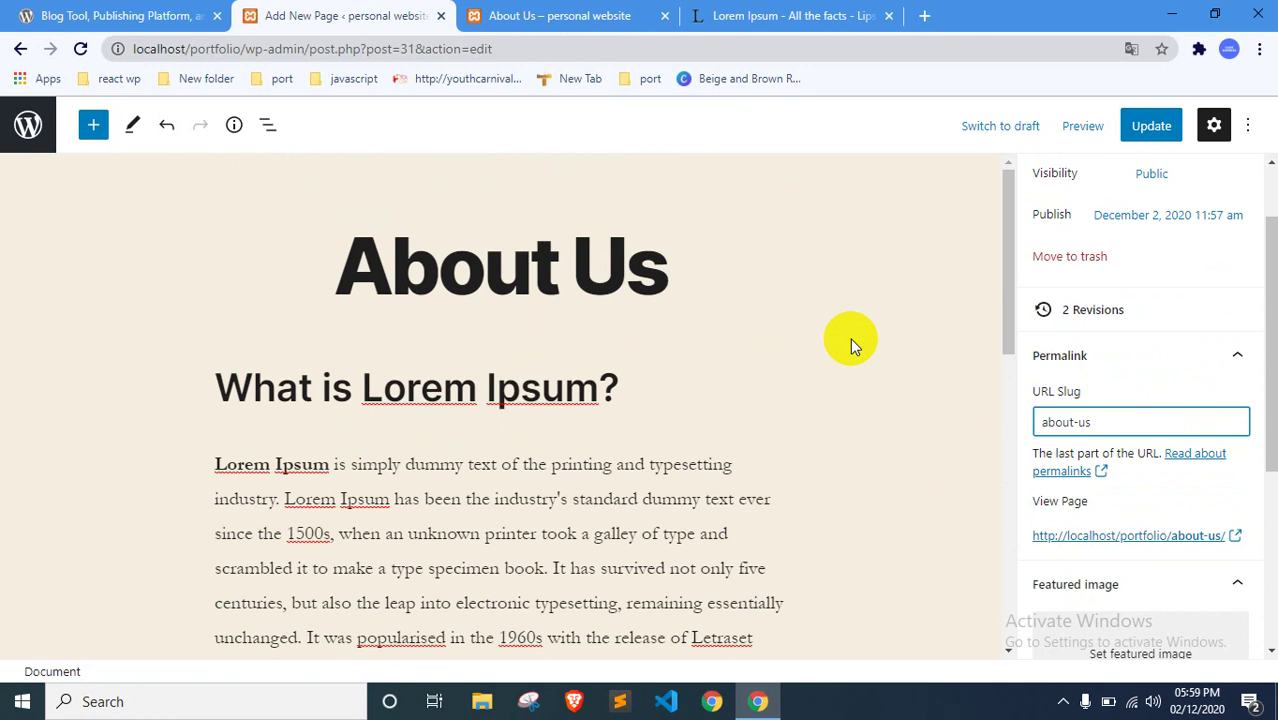
pyautogui.press('BackSpace')
pyautogui.press('BackSpace')
pyautogui.press('BackSpace')
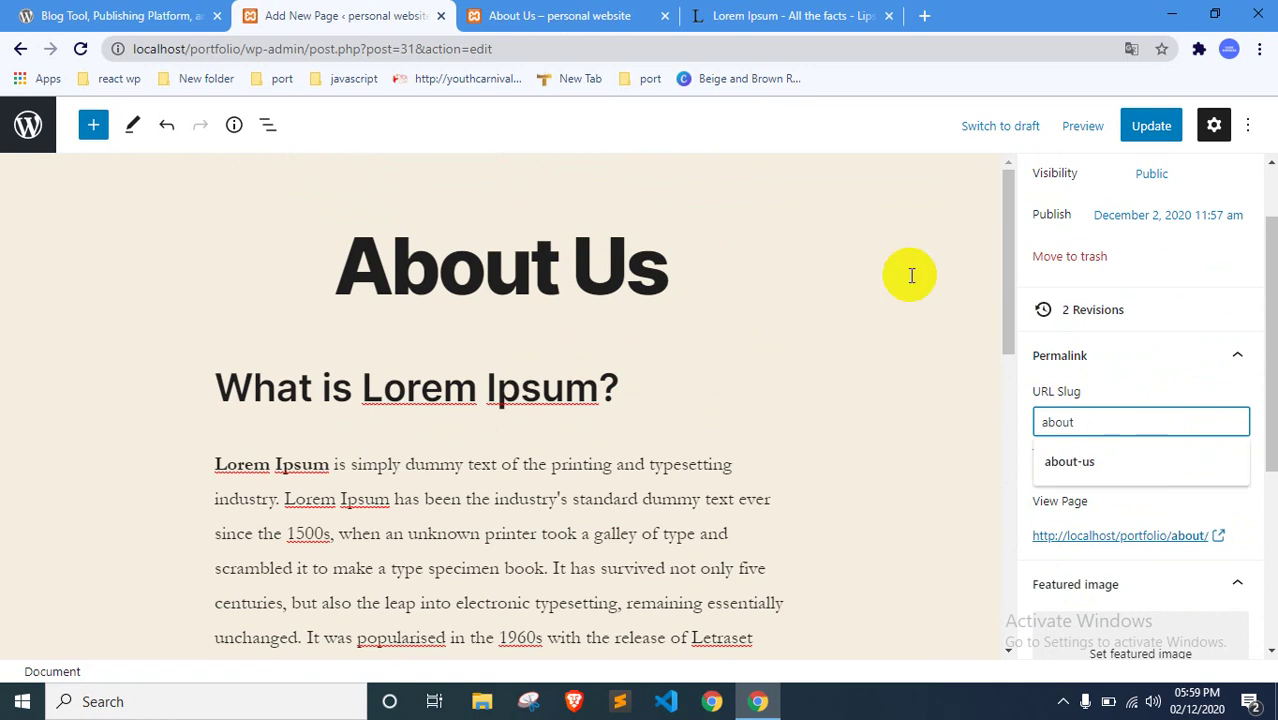
pyautogui.click(1145, 127)
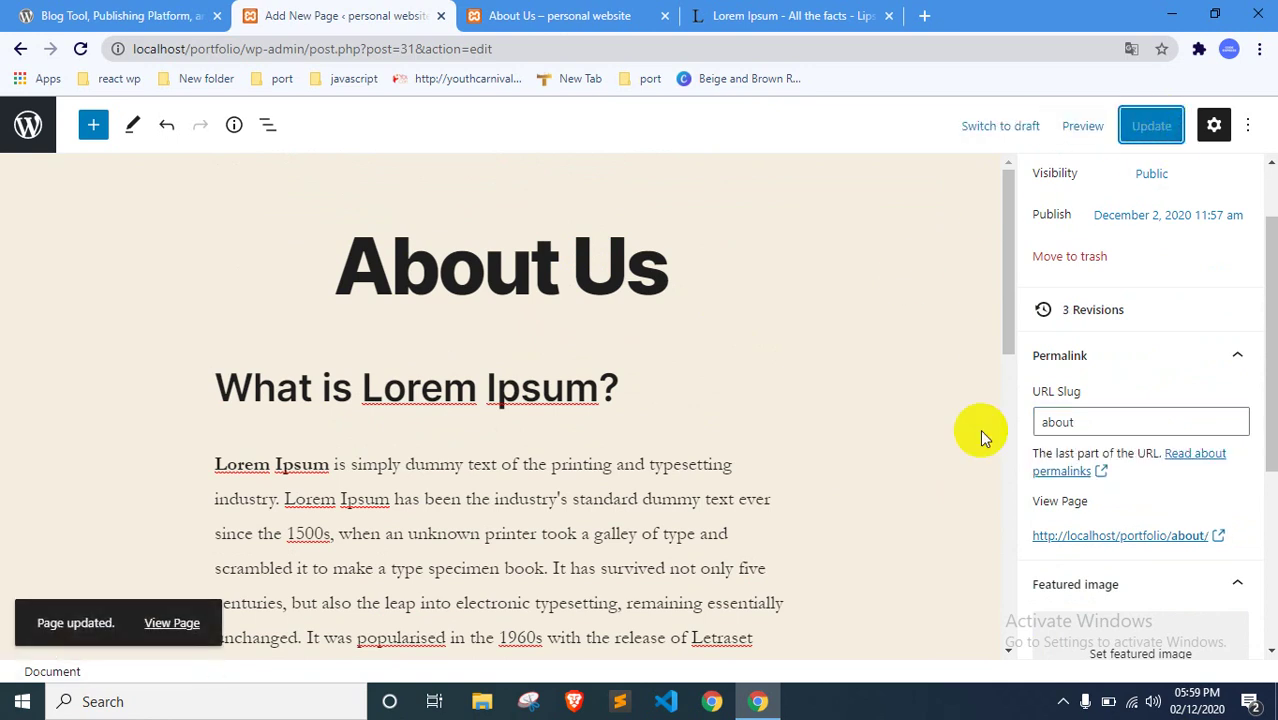
# Step: Compare the image at the end of the About Us page in the editor with the open published page
pyautogui.scroll(-4, 1150, 476)
pyautogui.scroll(-5, 685, 476)
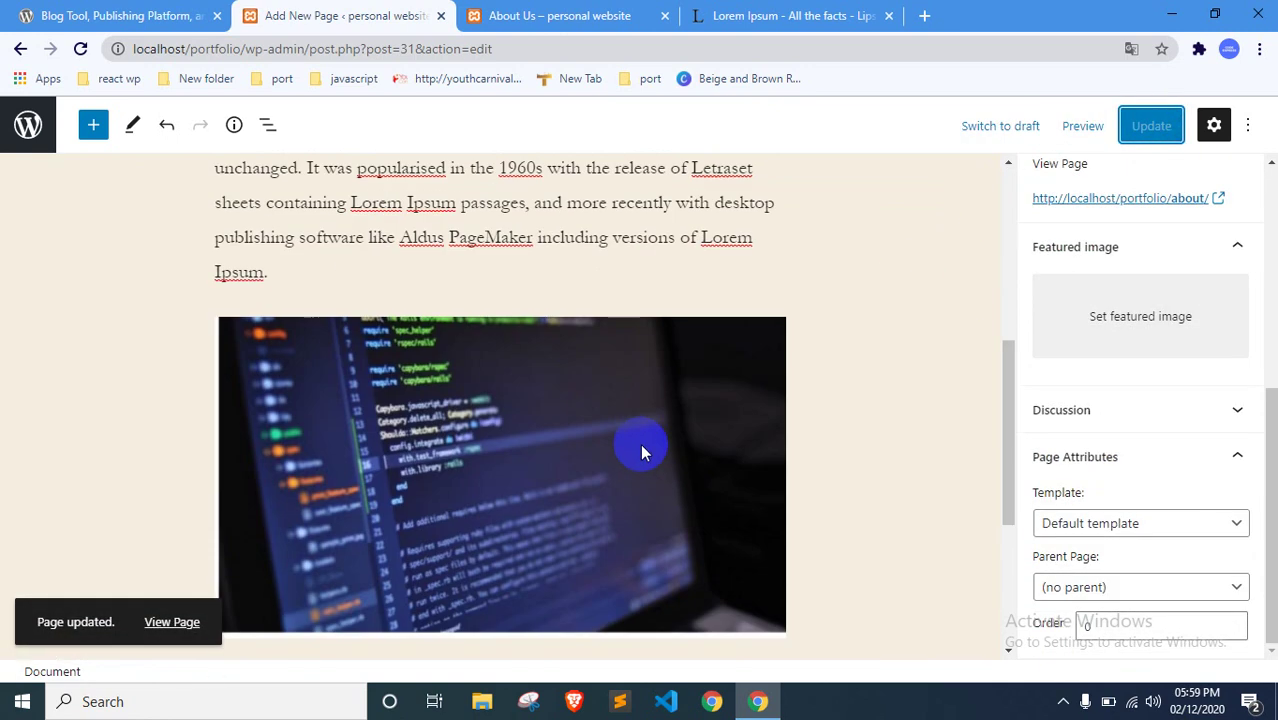
pyautogui.scroll(-3, 436, 313)
pyautogui.click(548, 16)
pyautogui.scroll(-8, 500, 420)
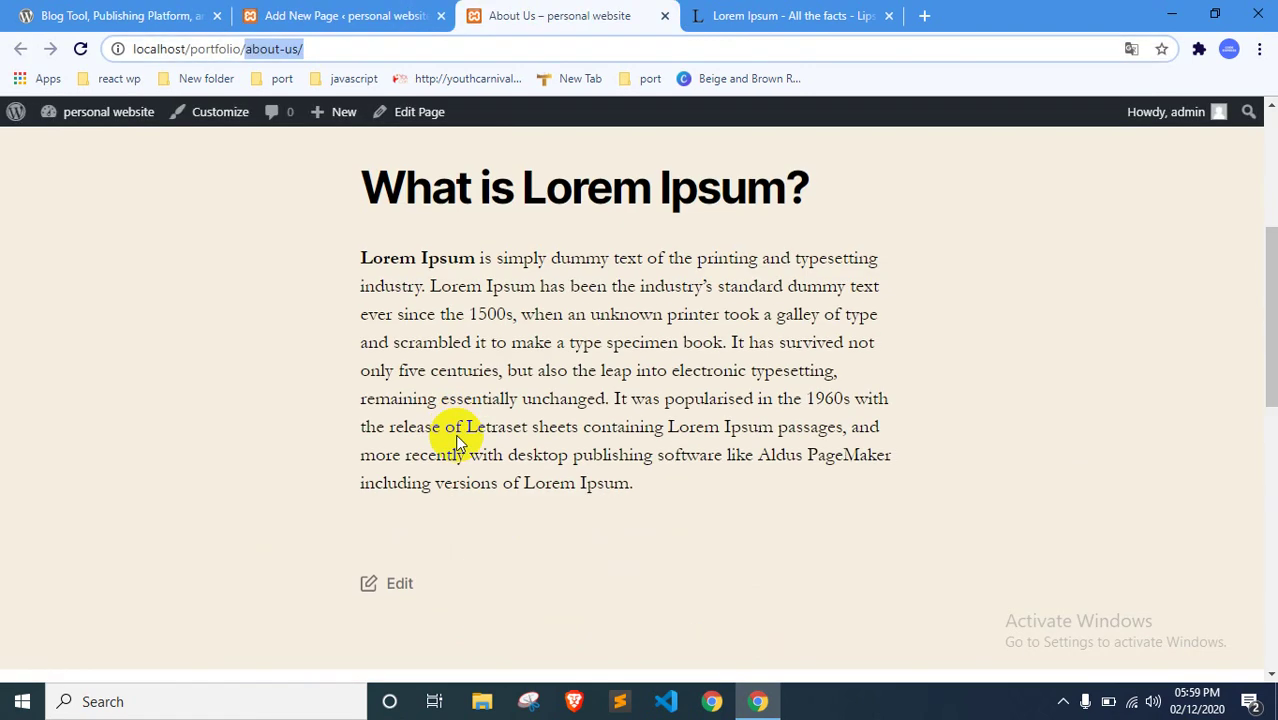
pyautogui.scroll(1, 467, 438)
pyautogui.click(365, 16)
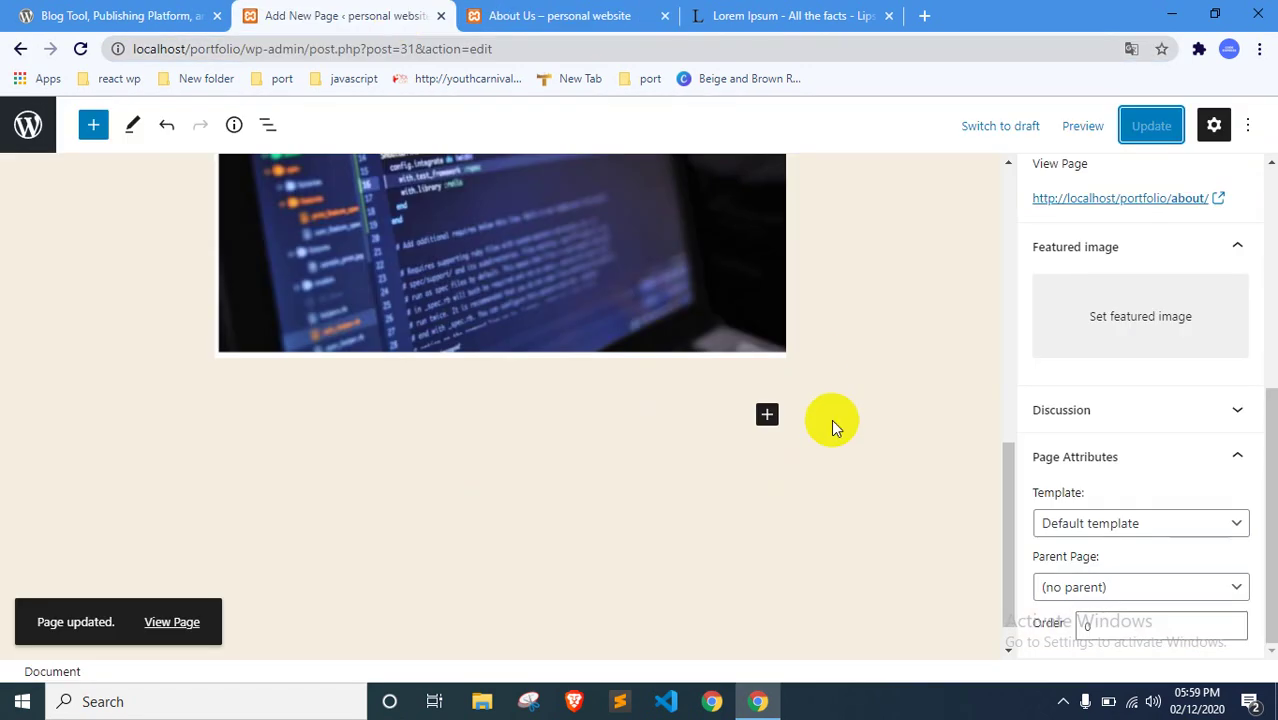
pyautogui.click(631, 308)
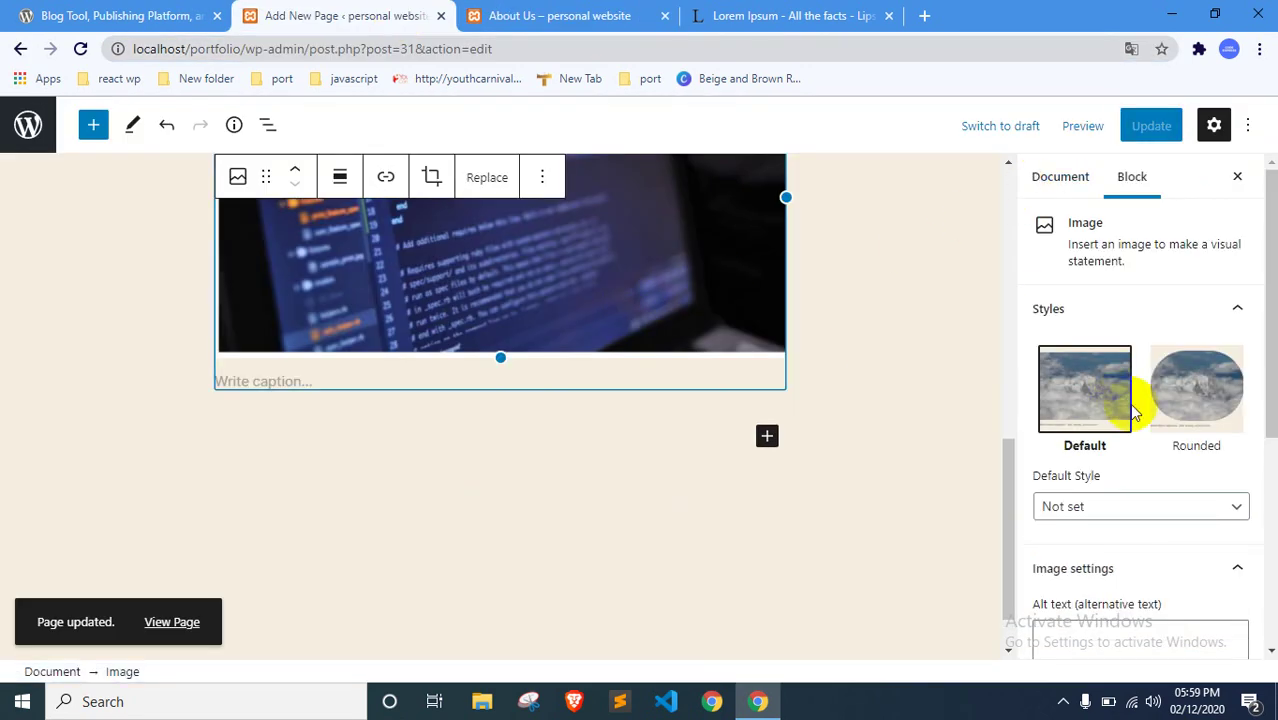
# Step: Close the browser tab showing the old about-us address and return to the page editor
pyautogui.click(599, 13)
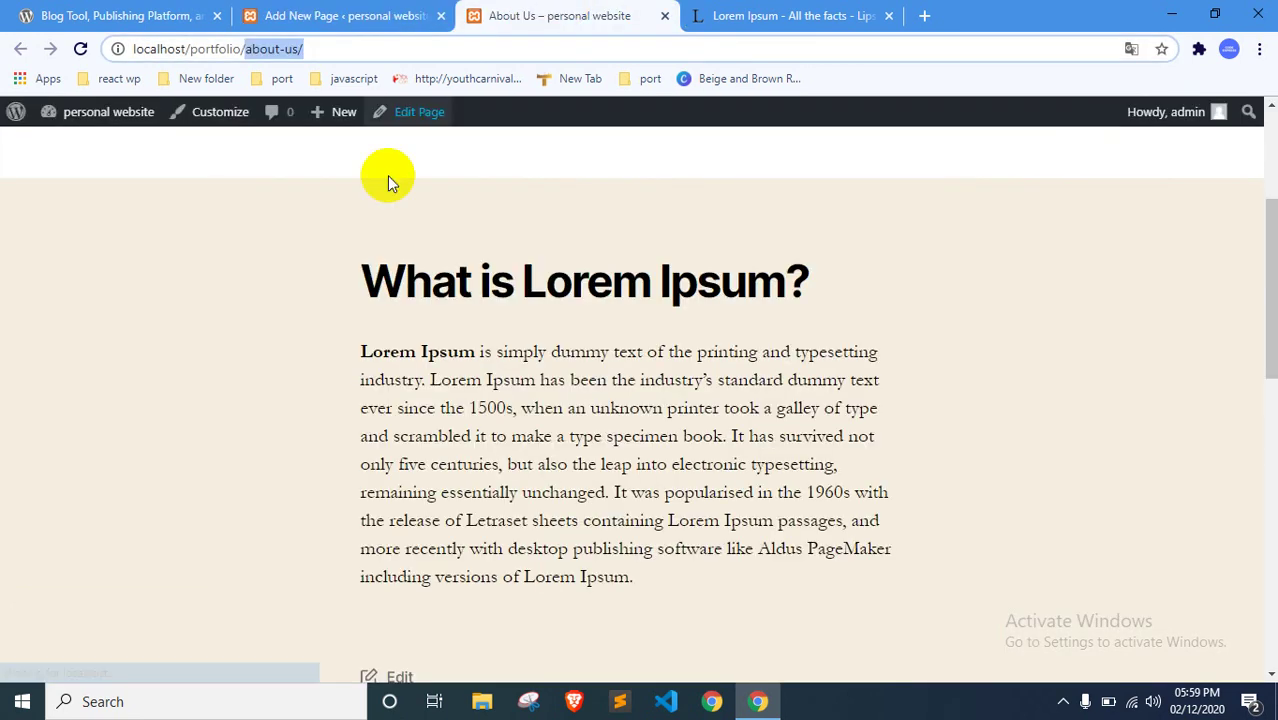
pyautogui.click(665, 16)
pyautogui.click(370, 10)
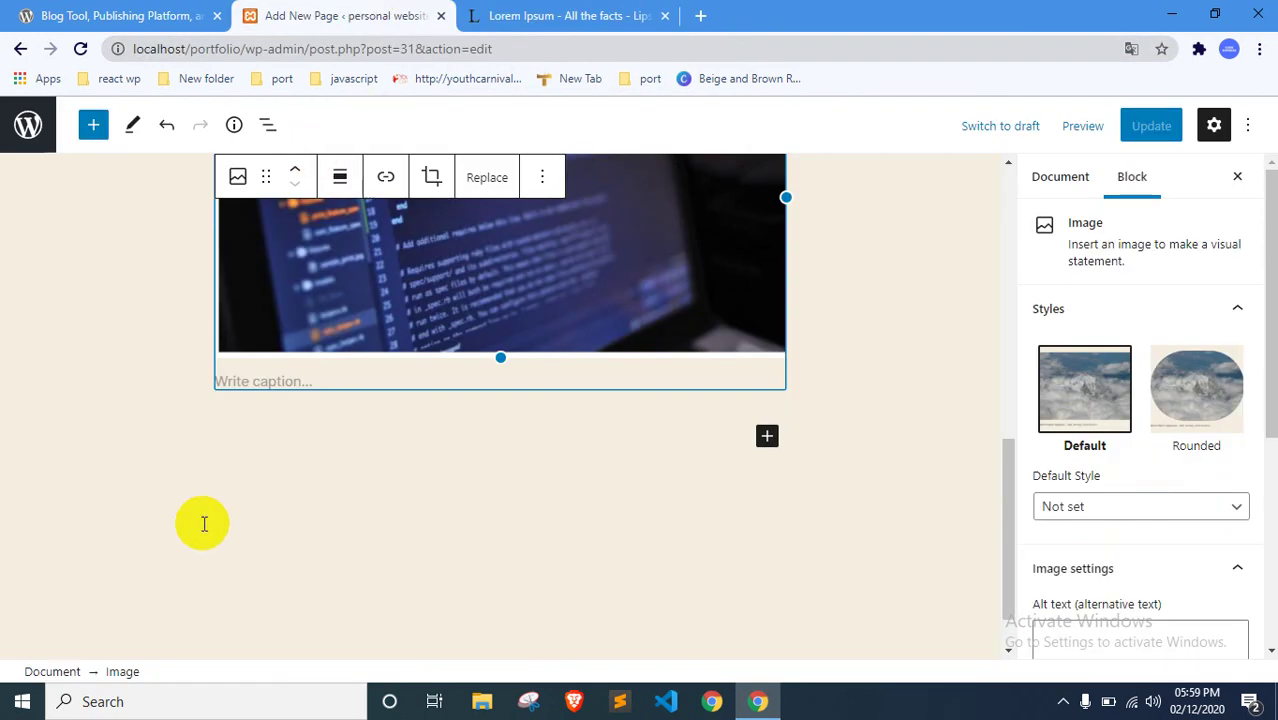
# Step: Preview the About Us page in a new tab and check the image below the paragraph
pyautogui.scroll(10, 203, 523)
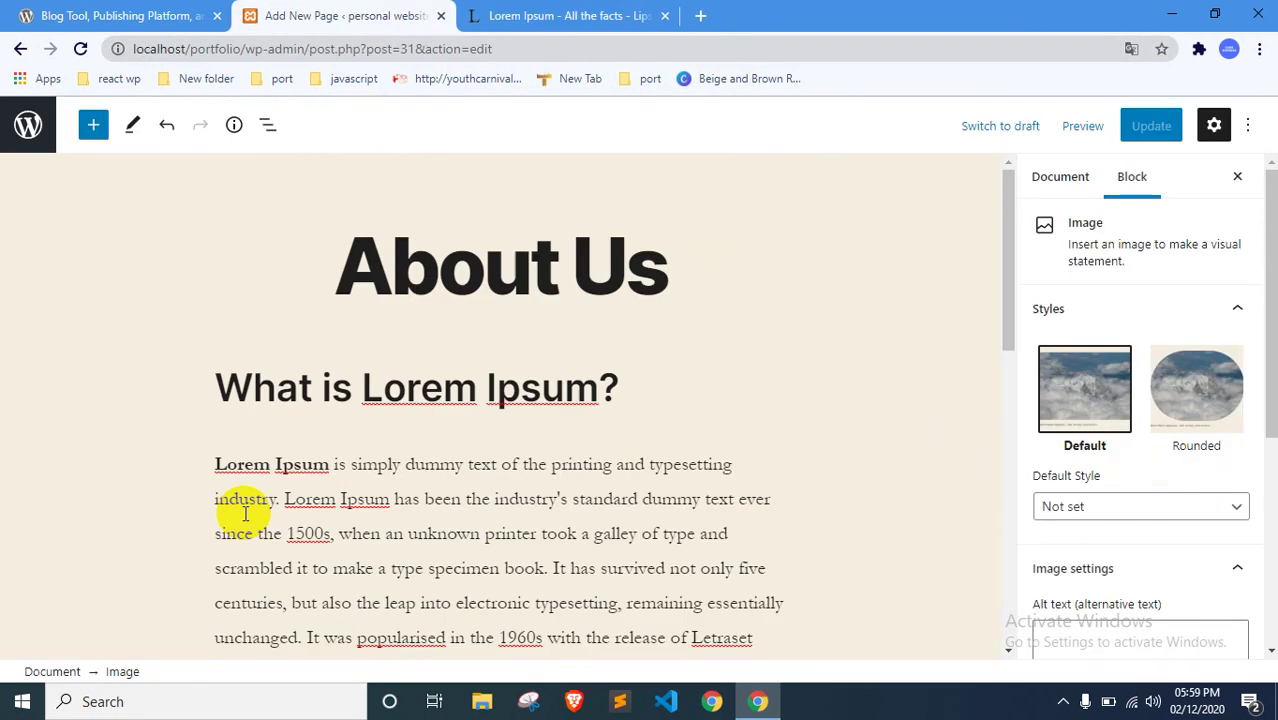
pyautogui.click(1088, 127)
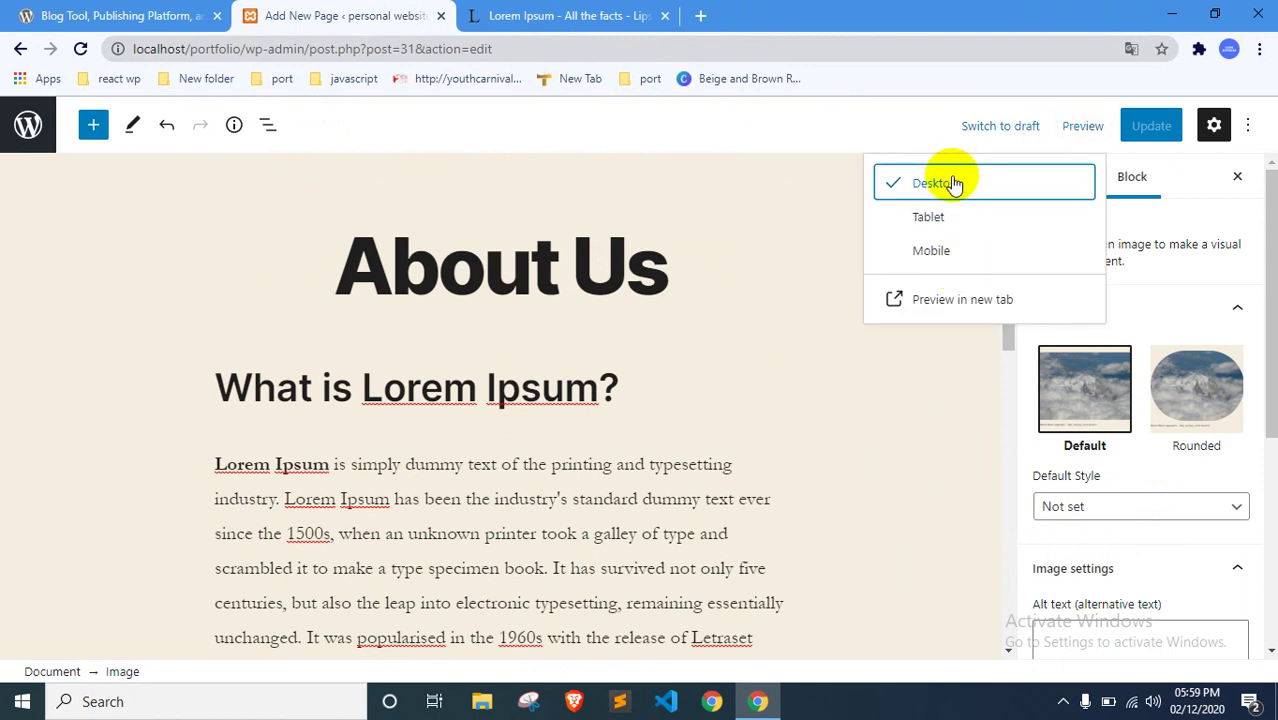
pyautogui.click(930, 299)
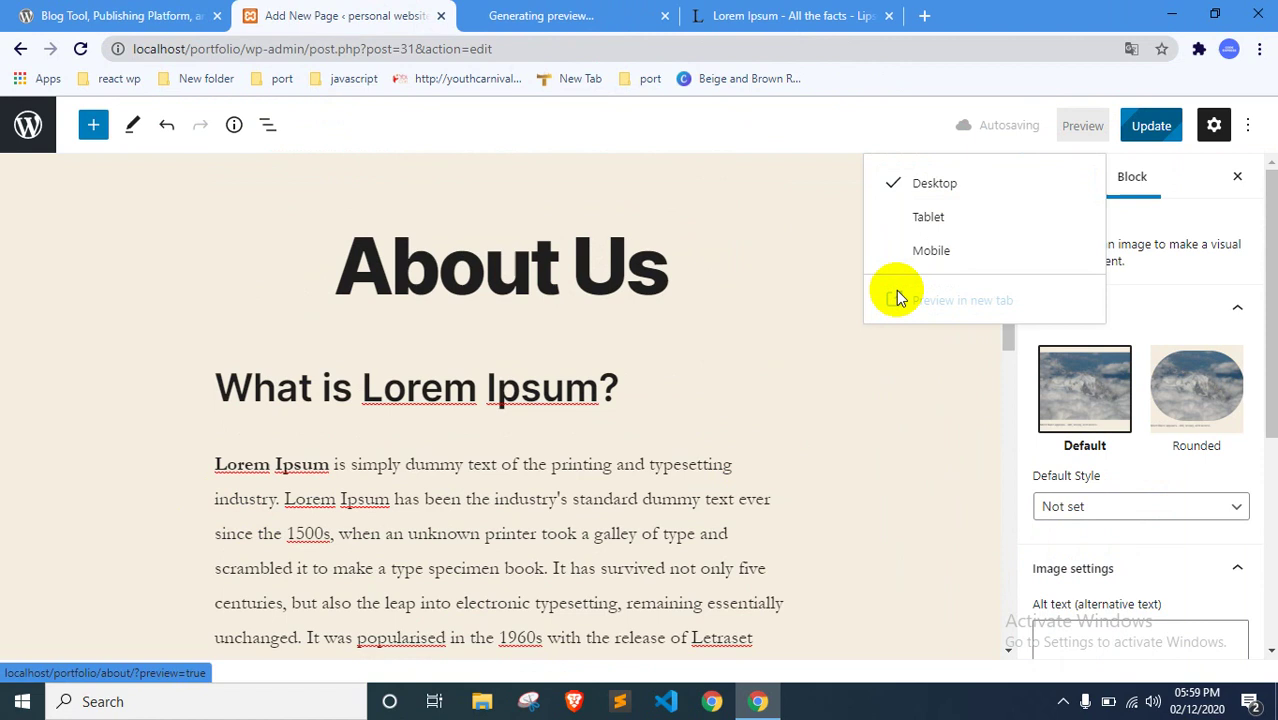
pyautogui.click(565, 8)
pyautogui.scroll(-7, 505, 373)
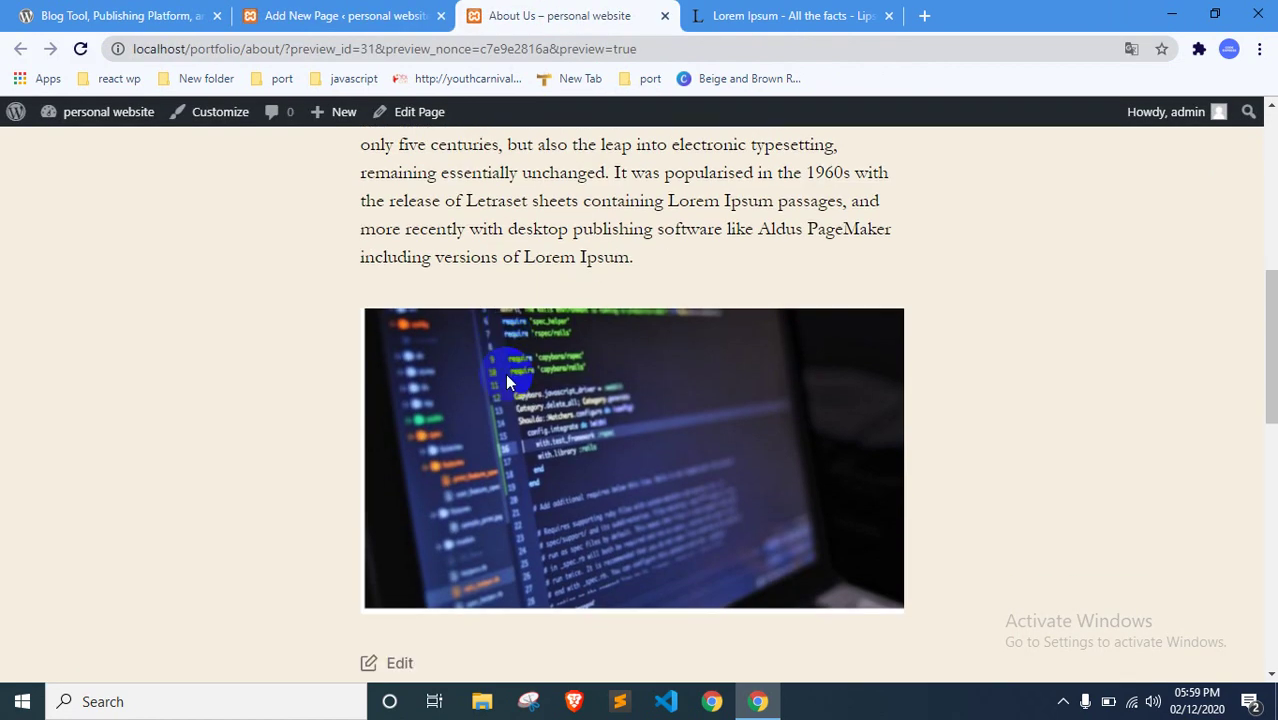
# Step: Review the heading, sample paragraph and image on the About Us preview page
pyautogui.scroll(-3, 505, 373)
pyautogui.scroll(10, 507, 373)
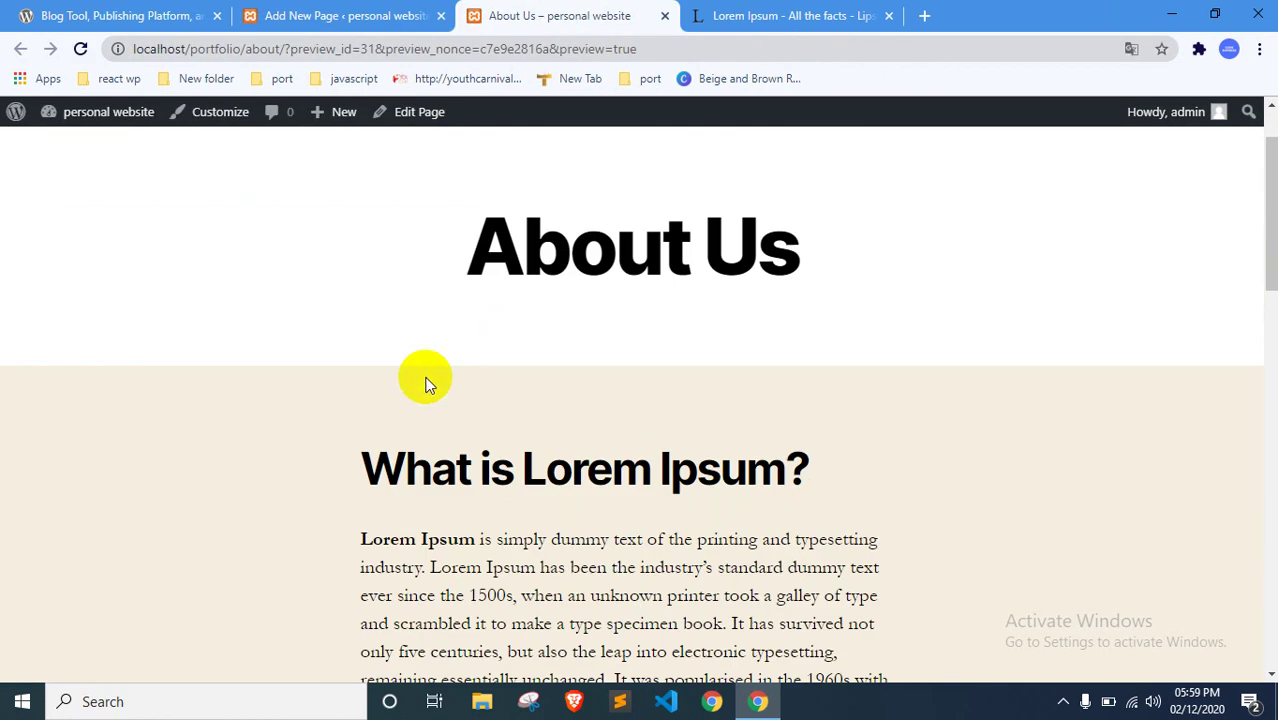
pyautogui.scroll(-2, 426, 385)
pyautogui.moveTo(756, 277); pyautogui.dragTo(585, 419)
pyautogui.tripleClick(633, 368)
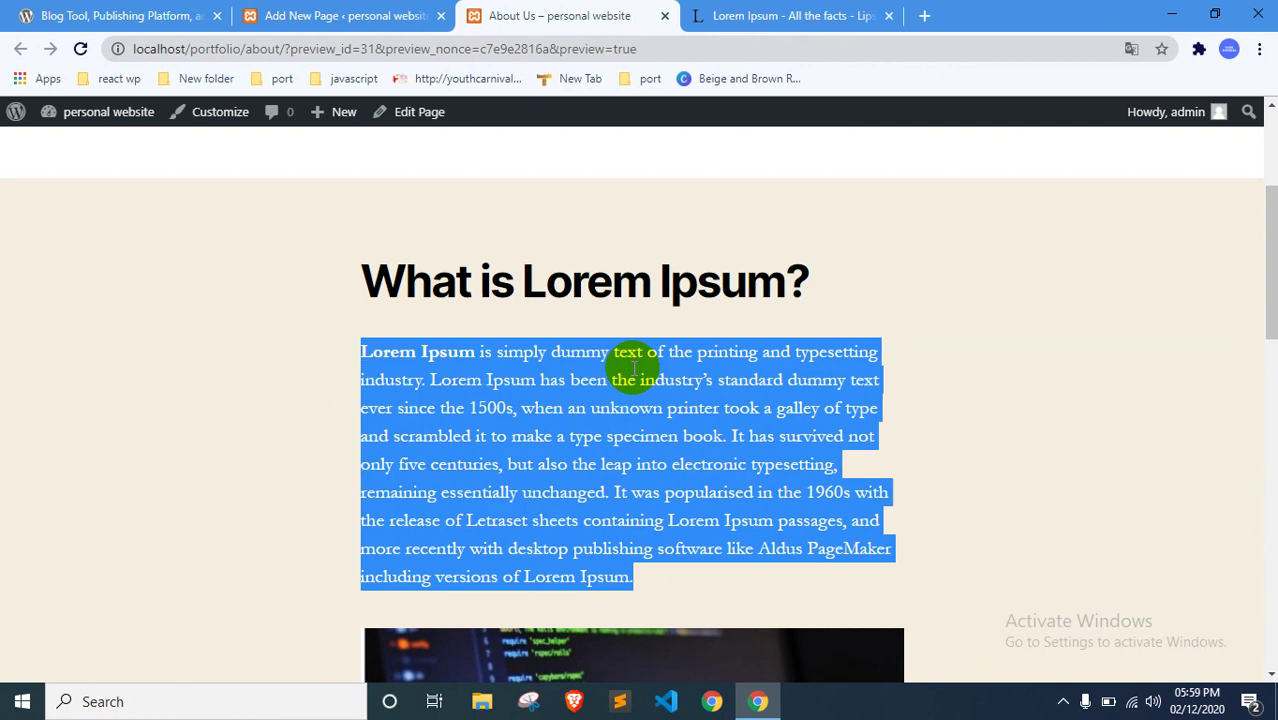
pyautogui.scroll(-3, 633, 368)
pyautogui.scroll(6, 653, 419)
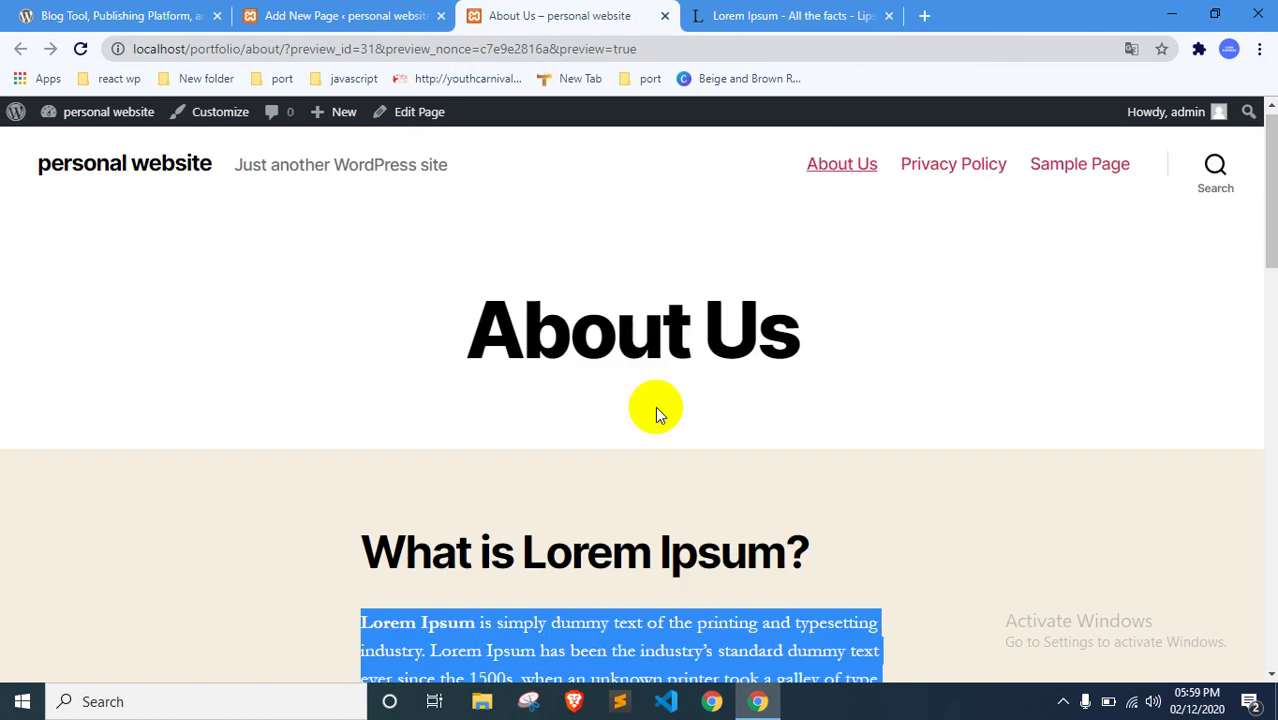
# Step: Return to the About Us page editor and look through the blocks available in the block library
pyautogui.click(405, 15)
pyautogui.click(564, 386)
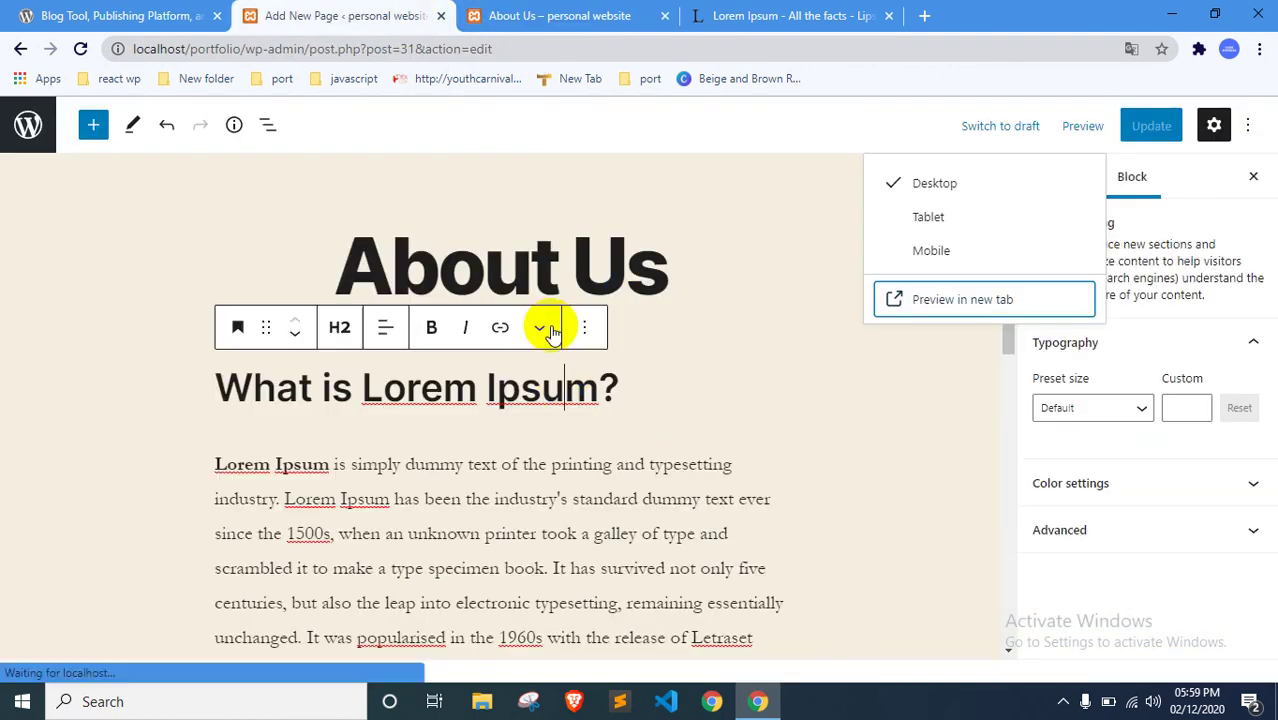
pyautogui.click(552, 330)
pyautogui.scroll(-5, 550, 320)
pyautogui.scroll(5, 562, 368)
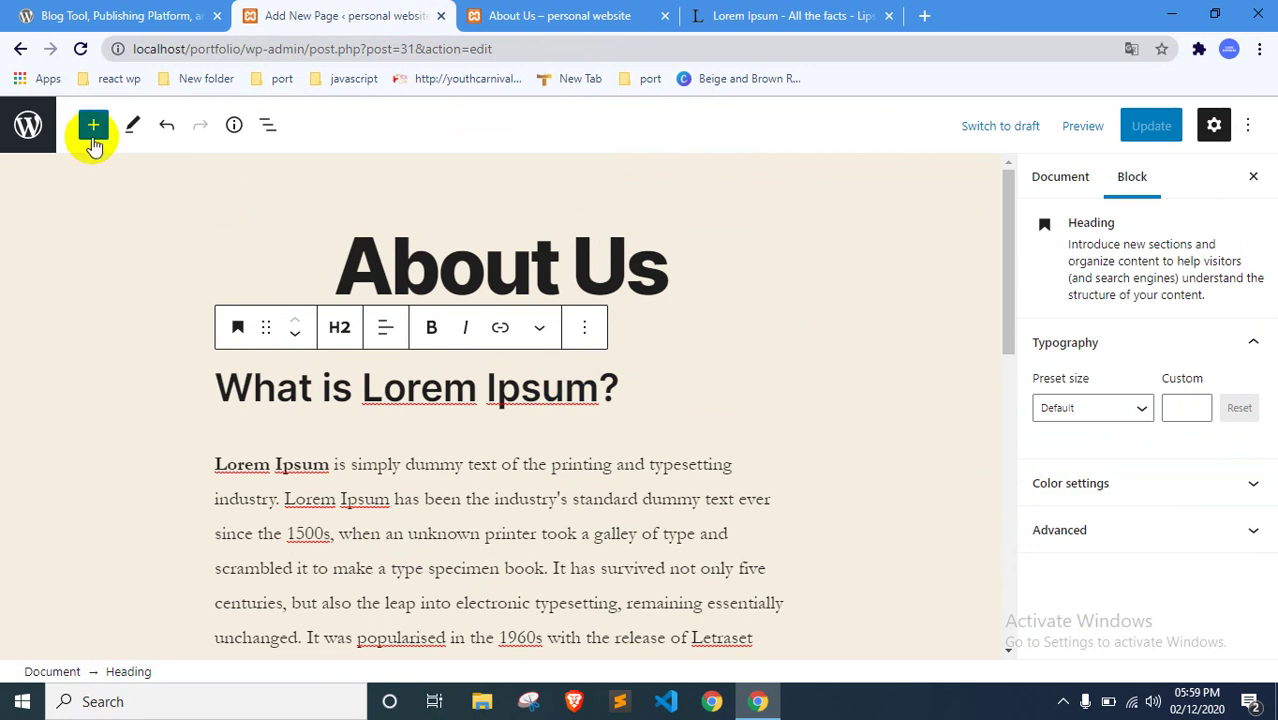
pyautogui.click(93, 140)
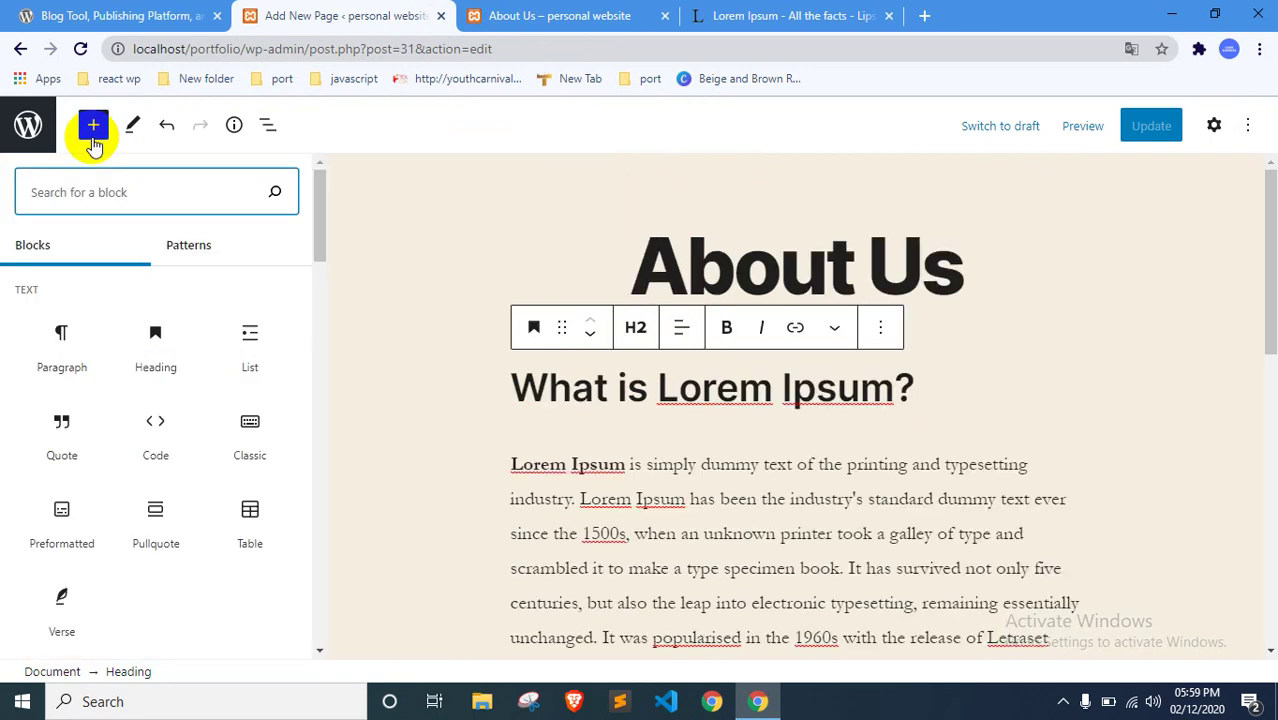
pyautogui.scroll(-10, 114, 400)
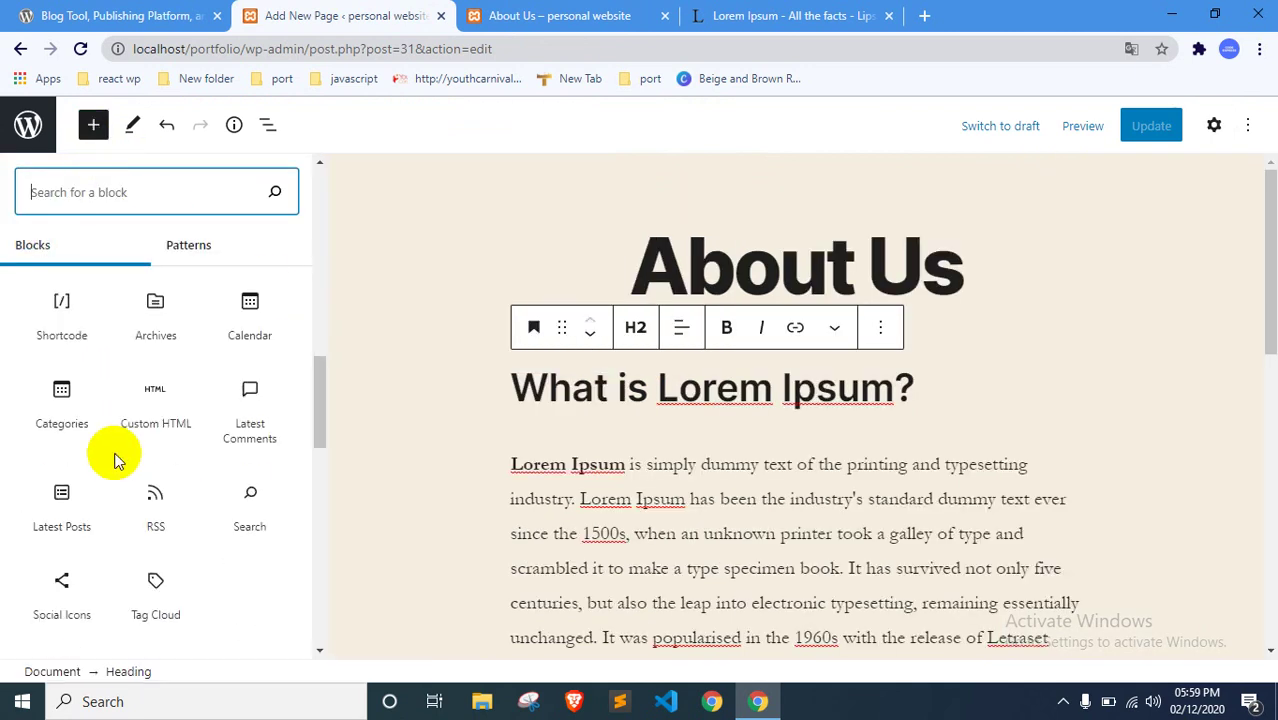
pyautogui.scroll(-10, 114, 460)
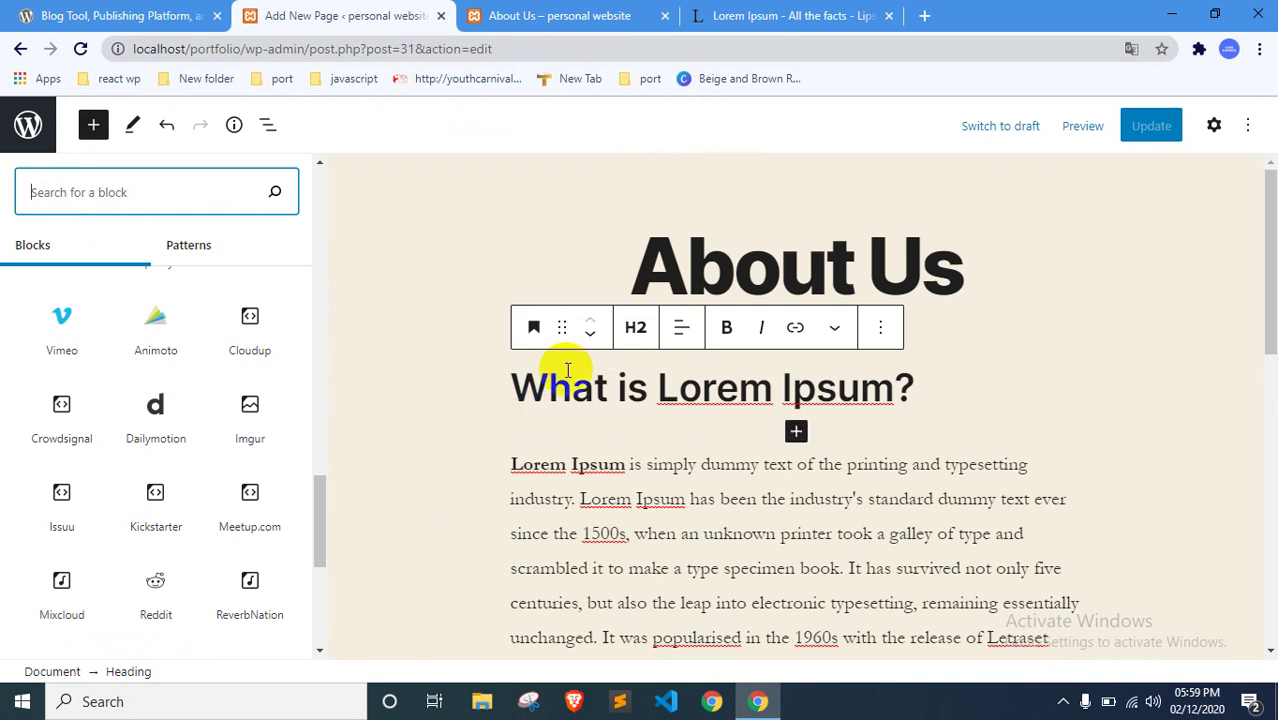
pyautogui.click(712, 268)
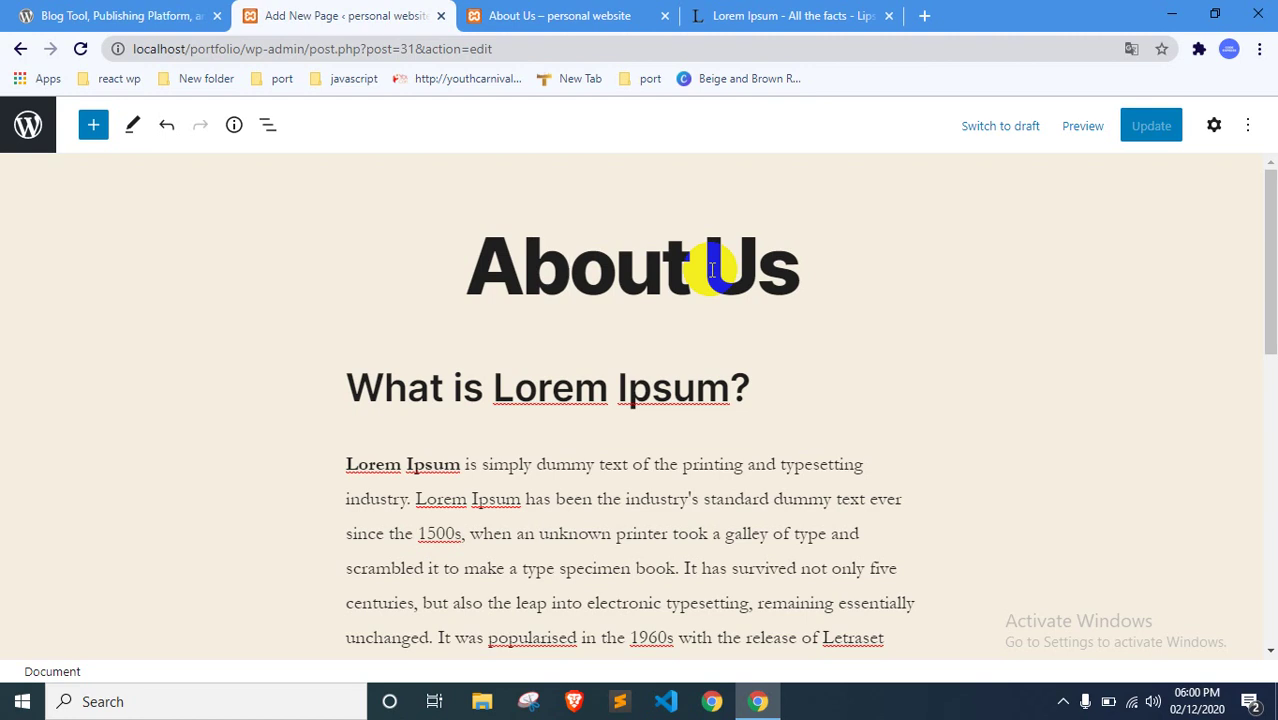
# Step: Check the About Us content in the editor and go back to the list of all pages
pyautogui.scroll(-10, 1018, 399)
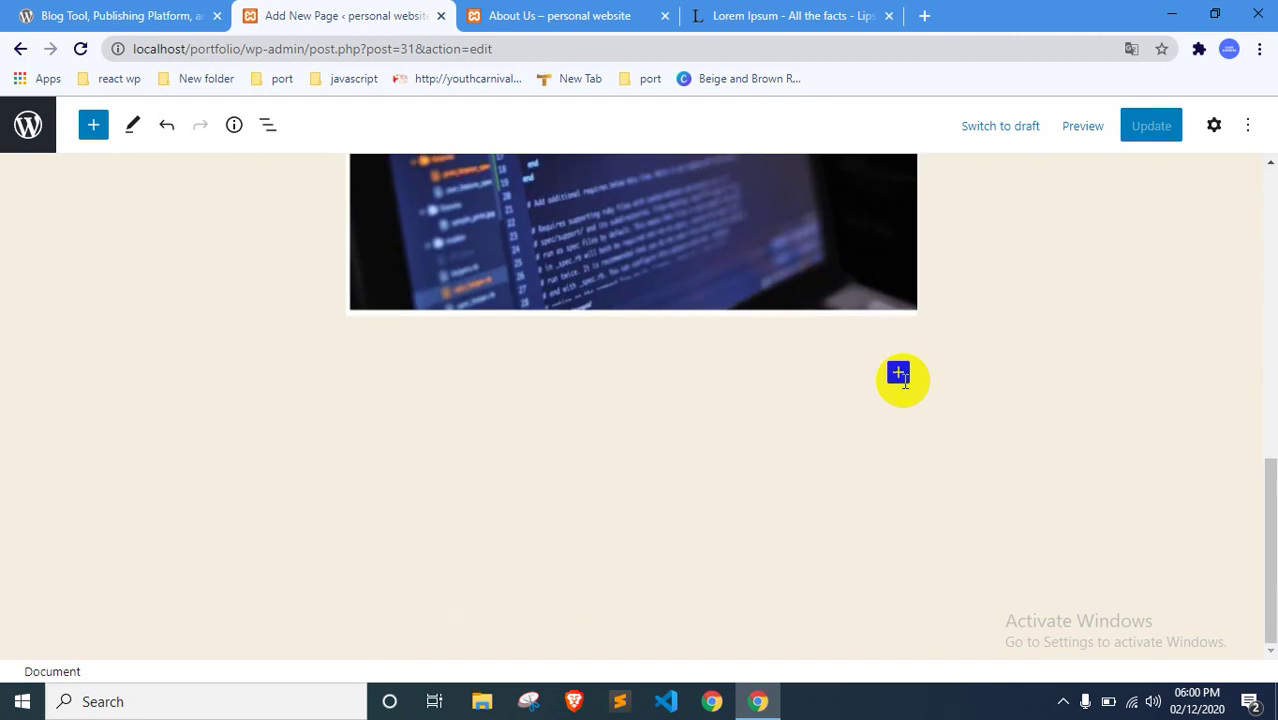
pyautogui.scroll(5, 325, 379)
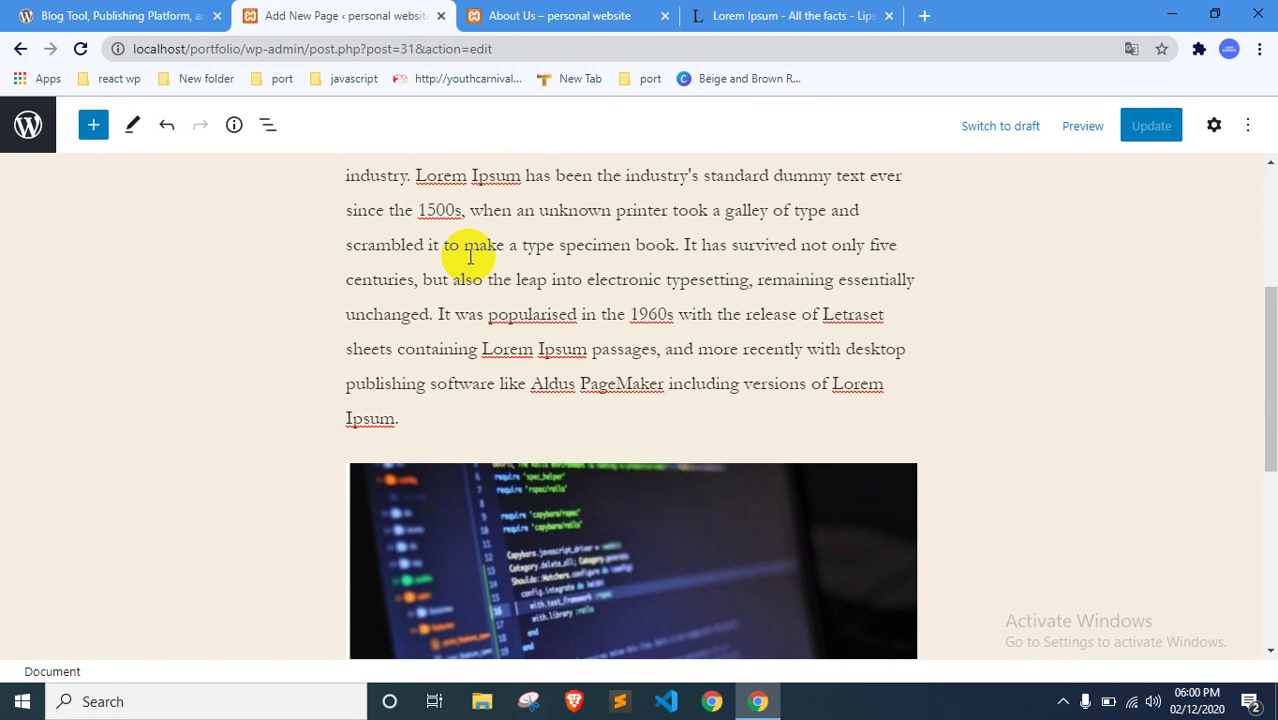
pyautogui.scroll(-5, 701, 250)
pyautogui.scroll(8, 704, 260)
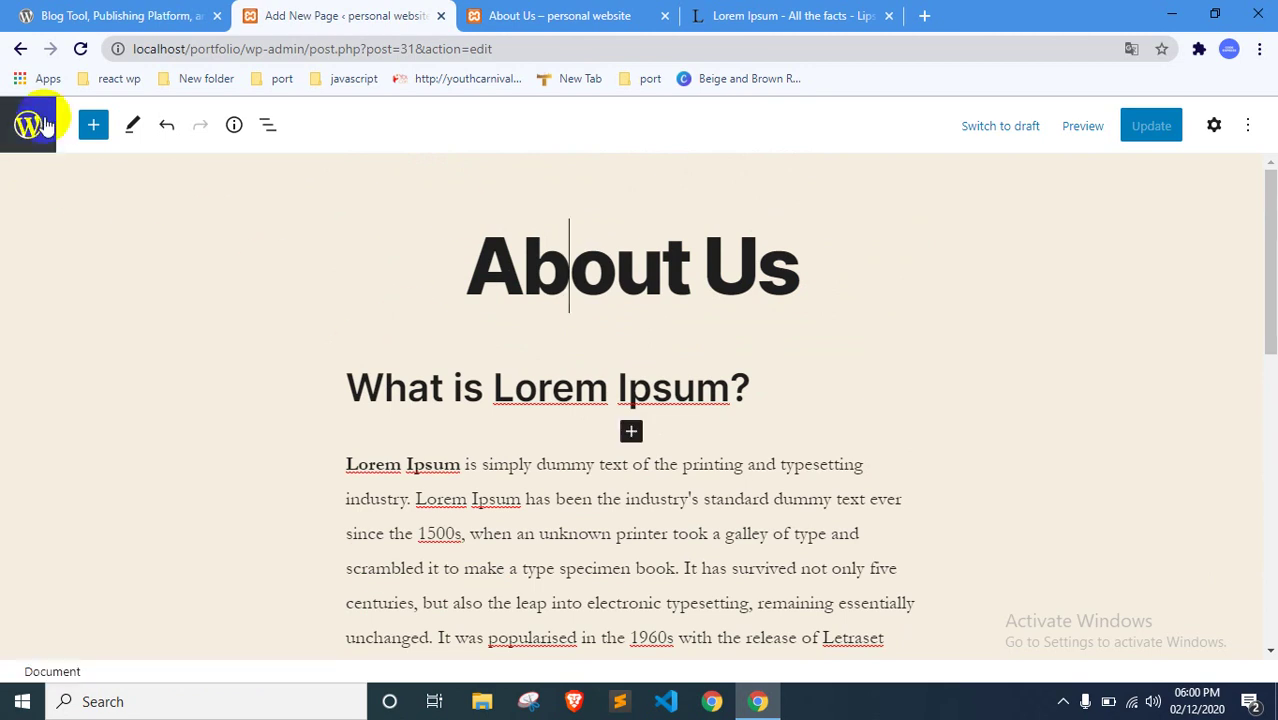
pyautogui.click(28, 124)
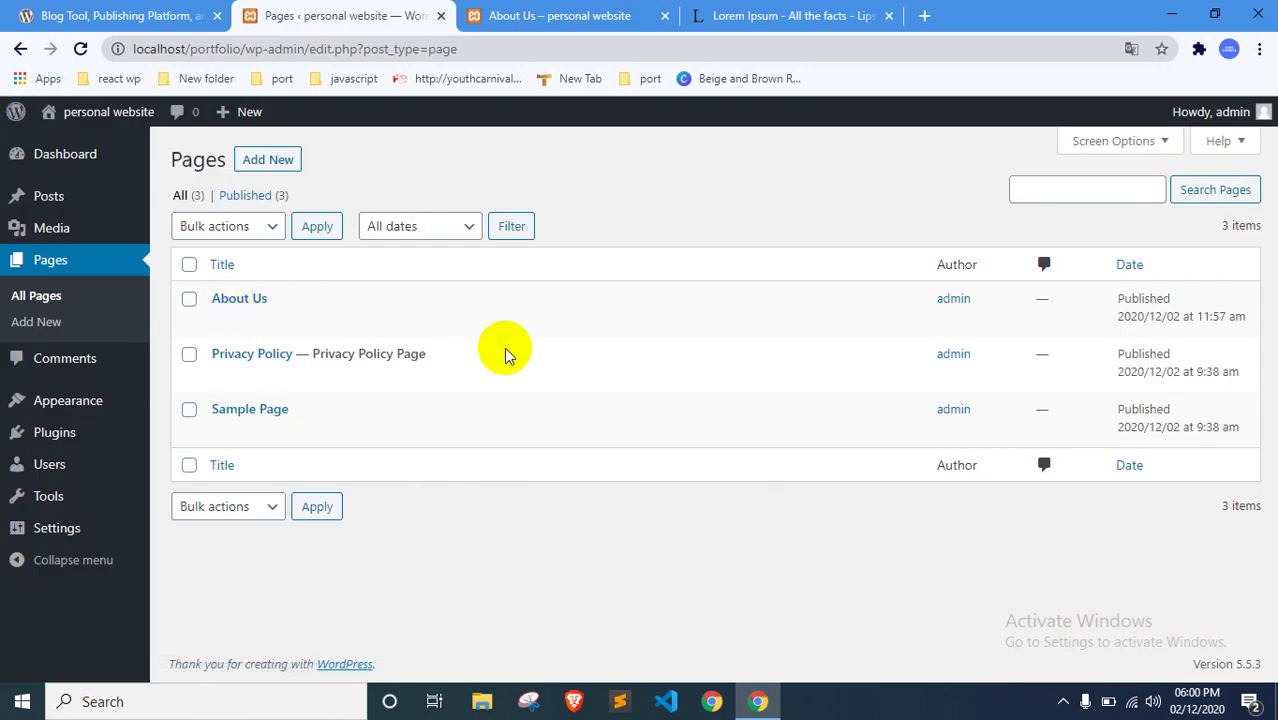
# Step: Look over the About Us preview page again, from its title down to the image
pyautogui.click(496, 14)
pyautogui.scroll(-2, 466, 362)
pyautogui.scroll(-7, 466, 362)
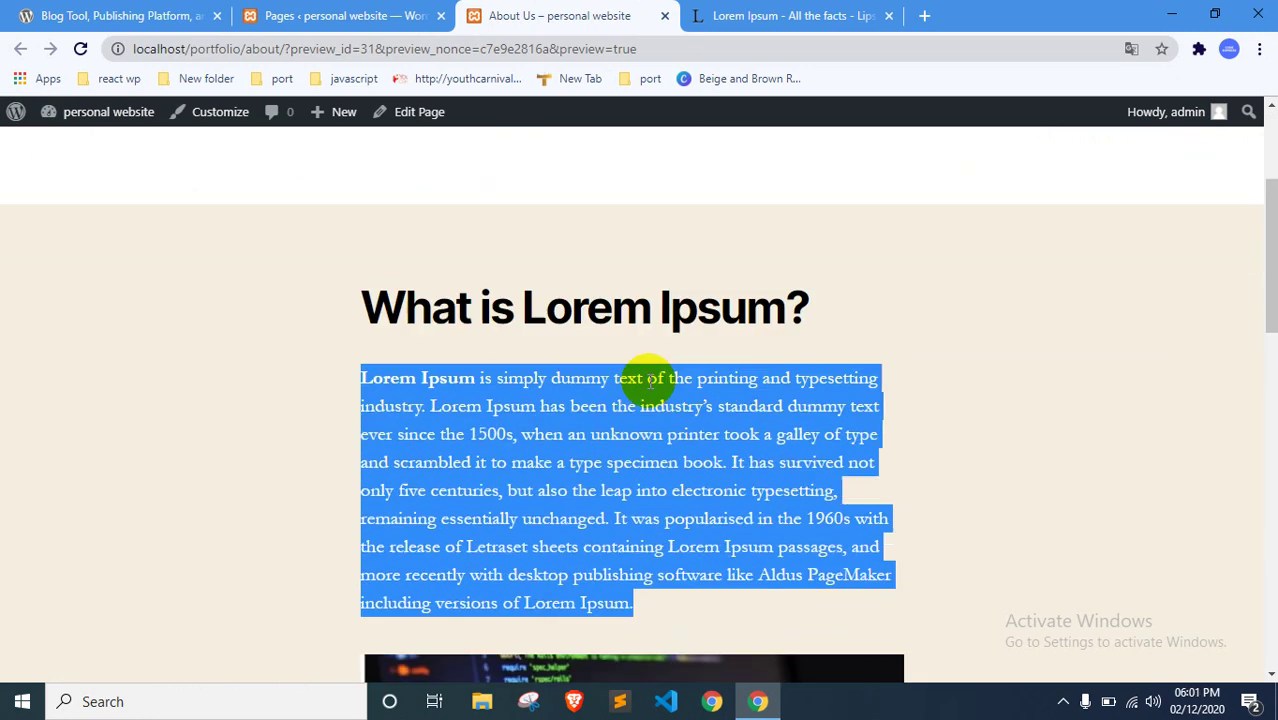
pyautogui.scroll(4, 713, 410)
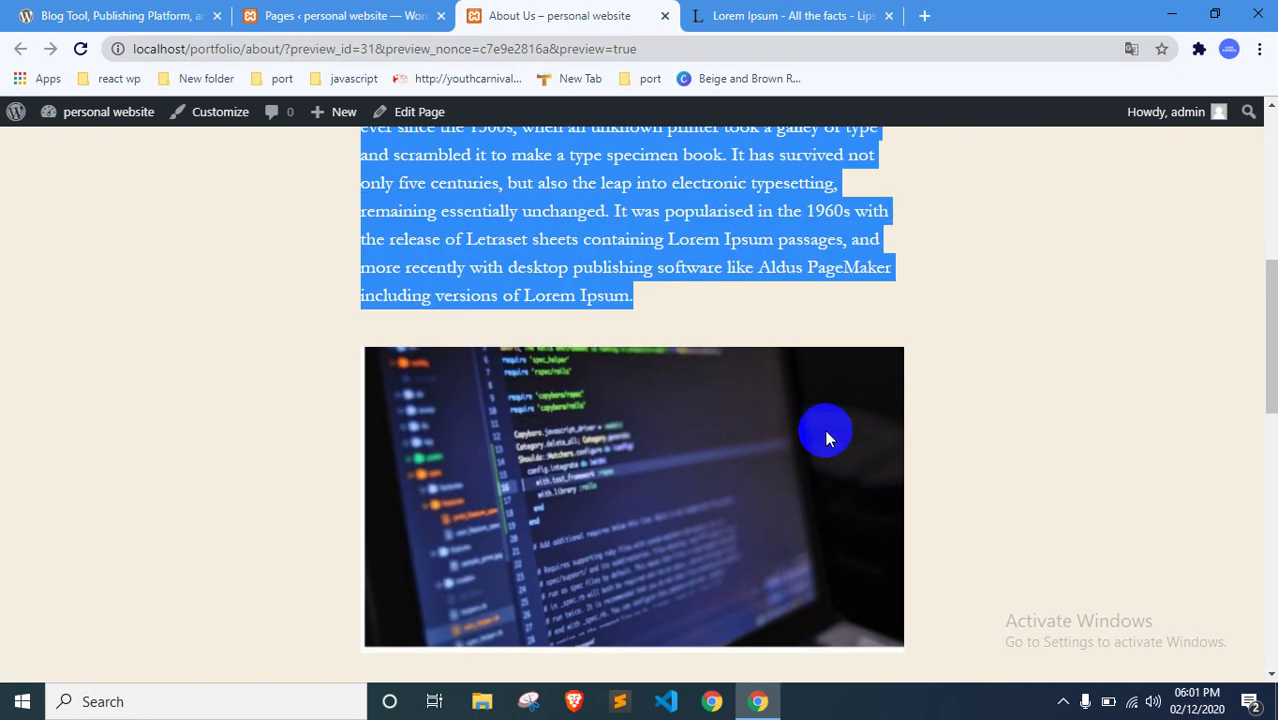
pyautogui.scroll(-4, 824, 430)
pyautogui.scroll(4, 824, 430)
pyautogui.scroll(4, 825, 429)
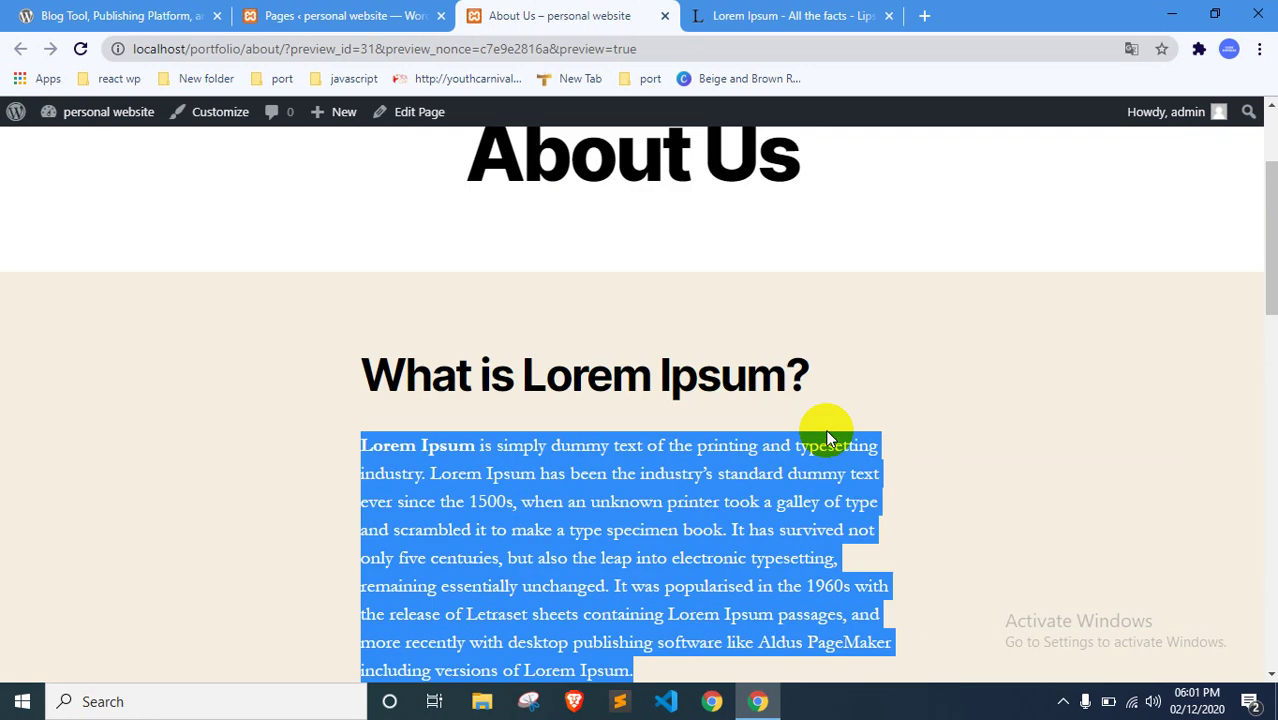
# Step: Add a new page from the pages list and title it Services
pyautogui.click(371, 14)
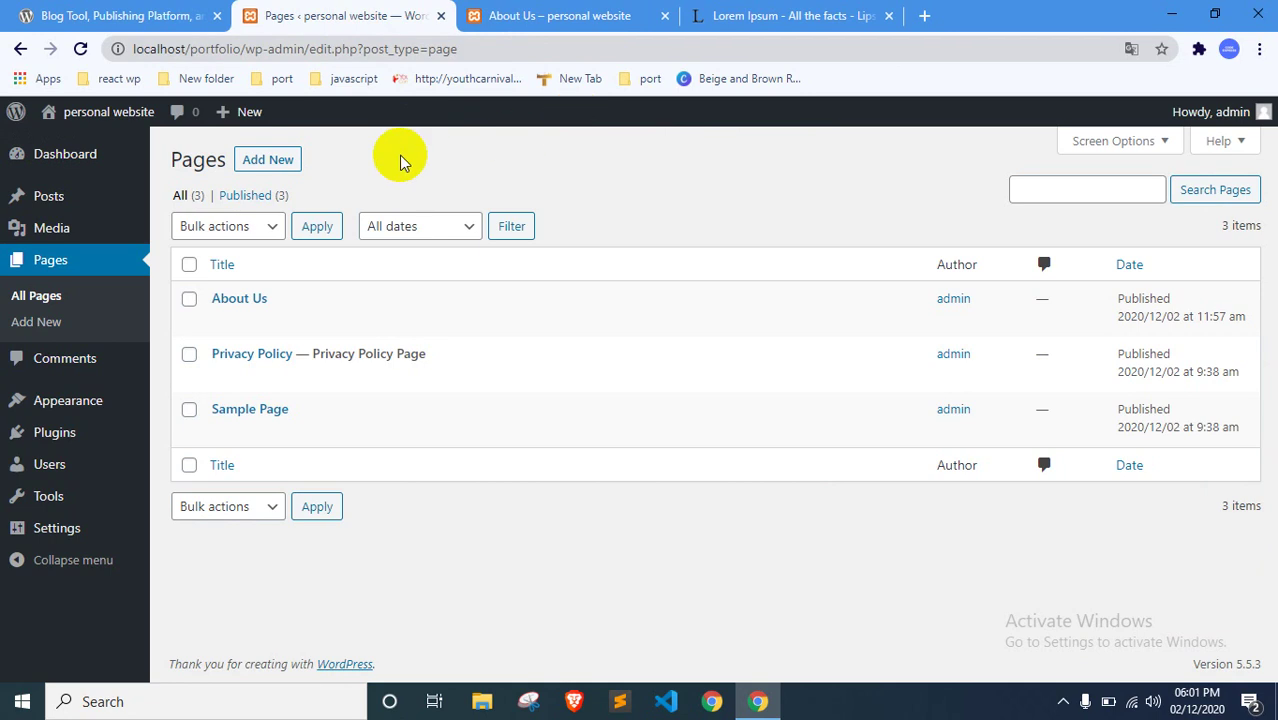
pyautogui.click(268, 159)
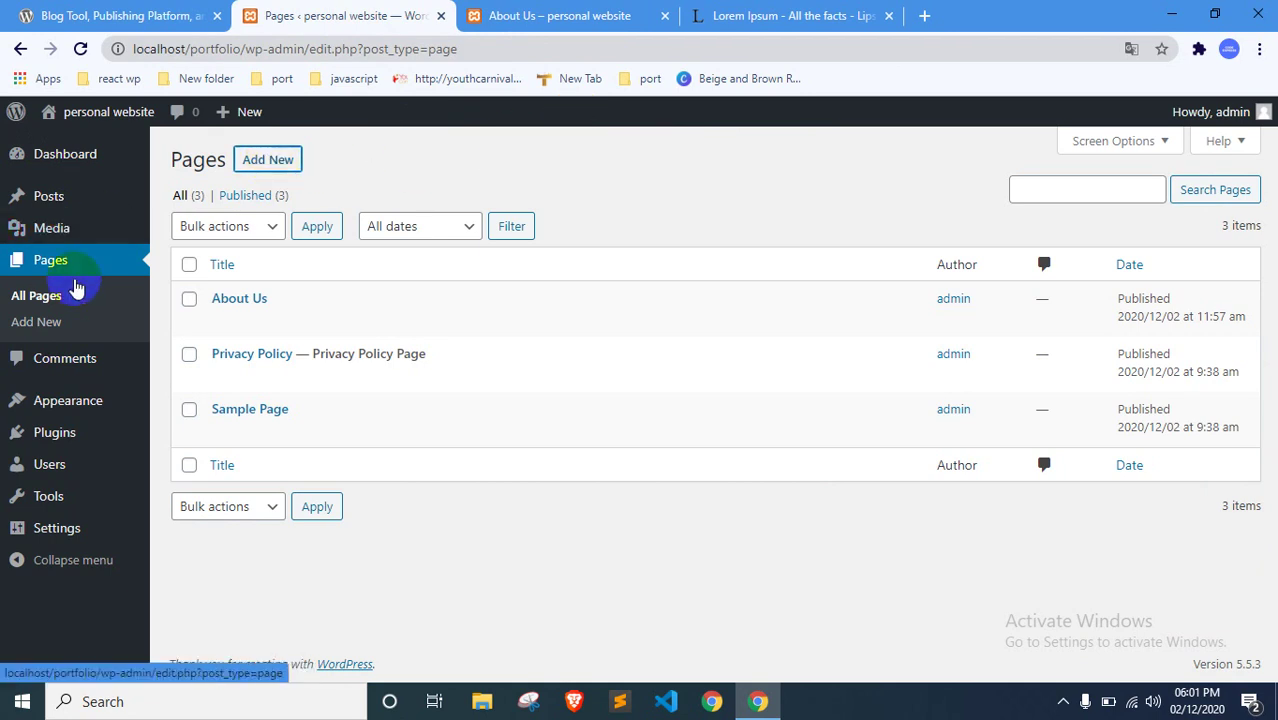
pyautogui.click(264, 163)
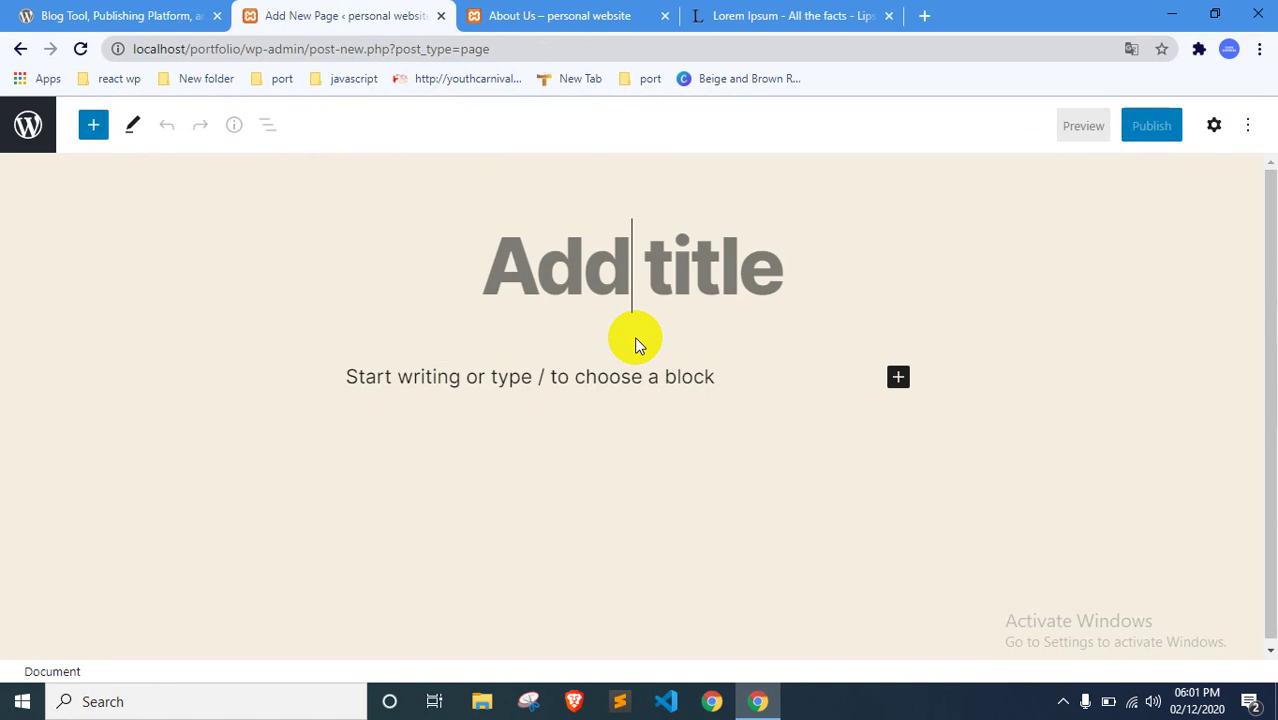
pyautogui.write('S')
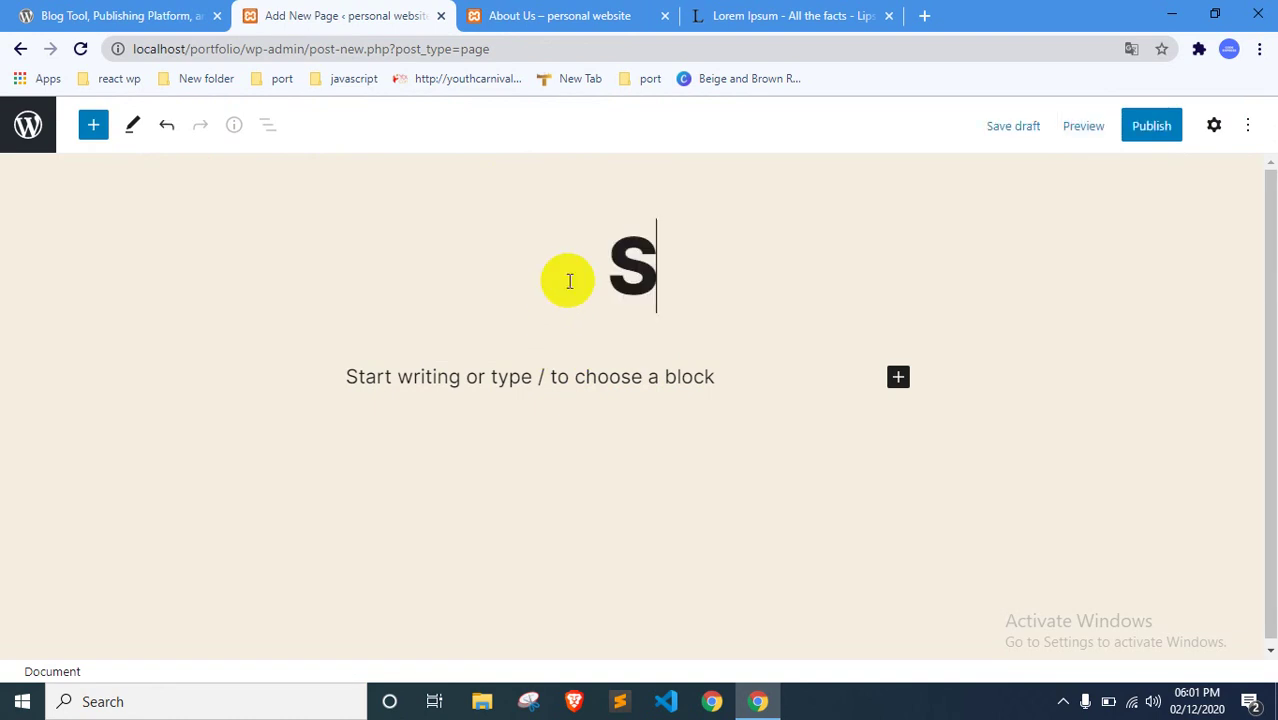
pyautogui.write('ervices')
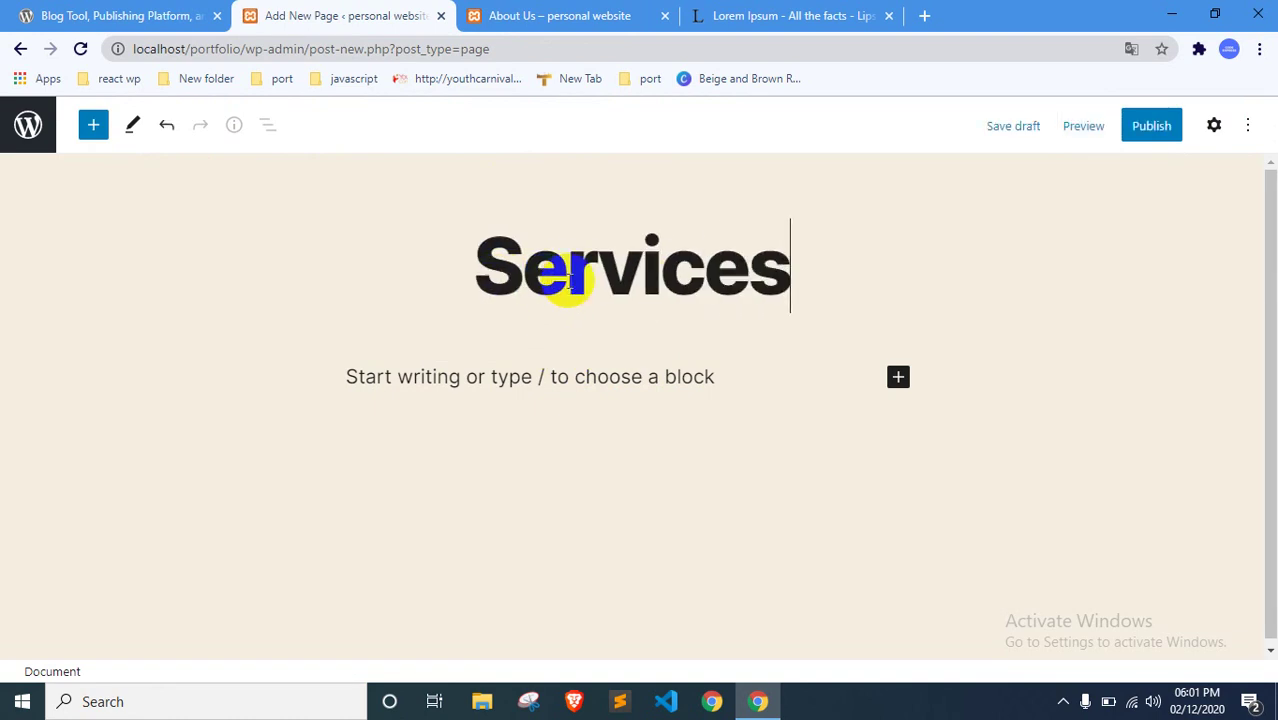
pyautogui.click(1031, 260)
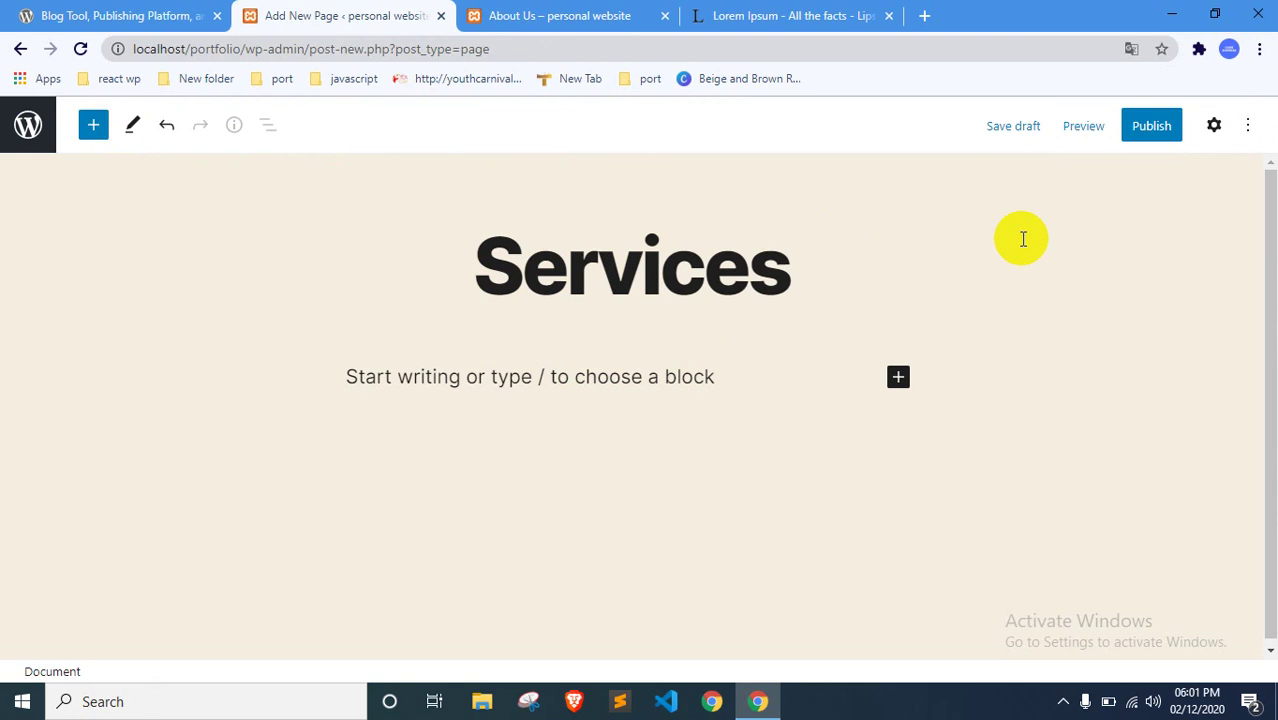
# Step: Check the Services page's URL slug in the document settings and set its template to Full Width Template
pyautogui.click(1213, 126)
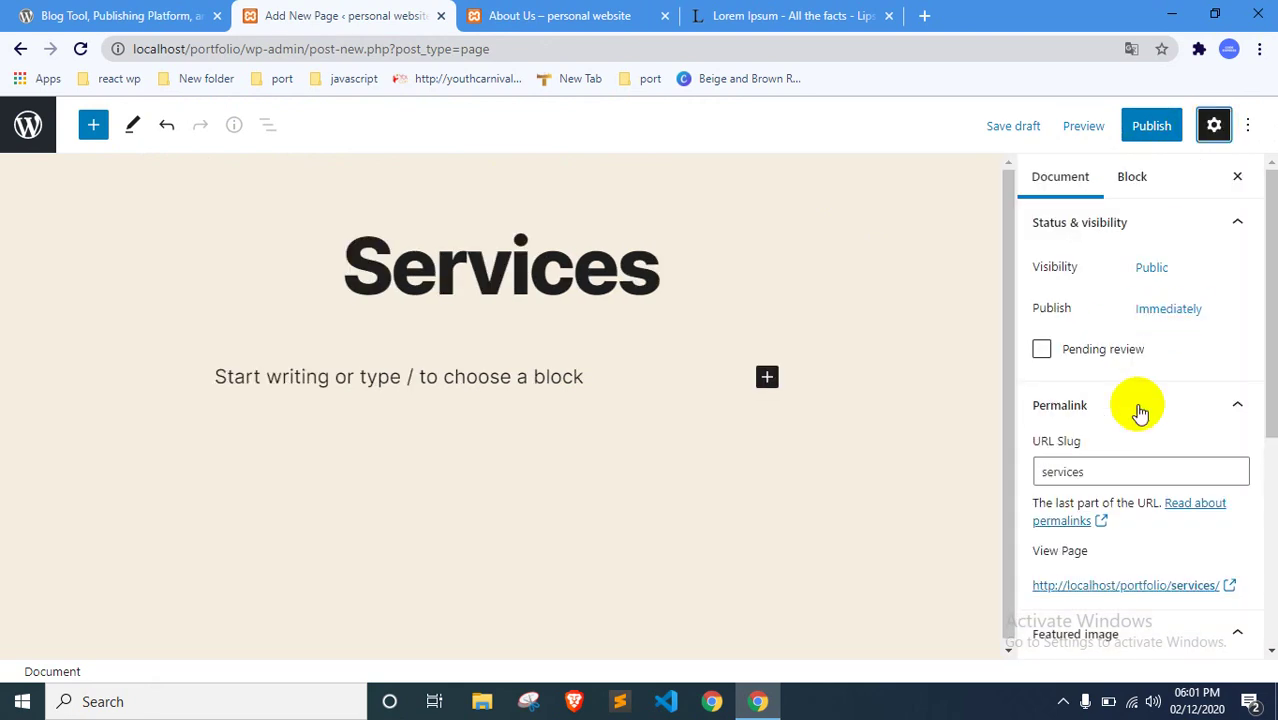
pyautogui.click(1213, 128)
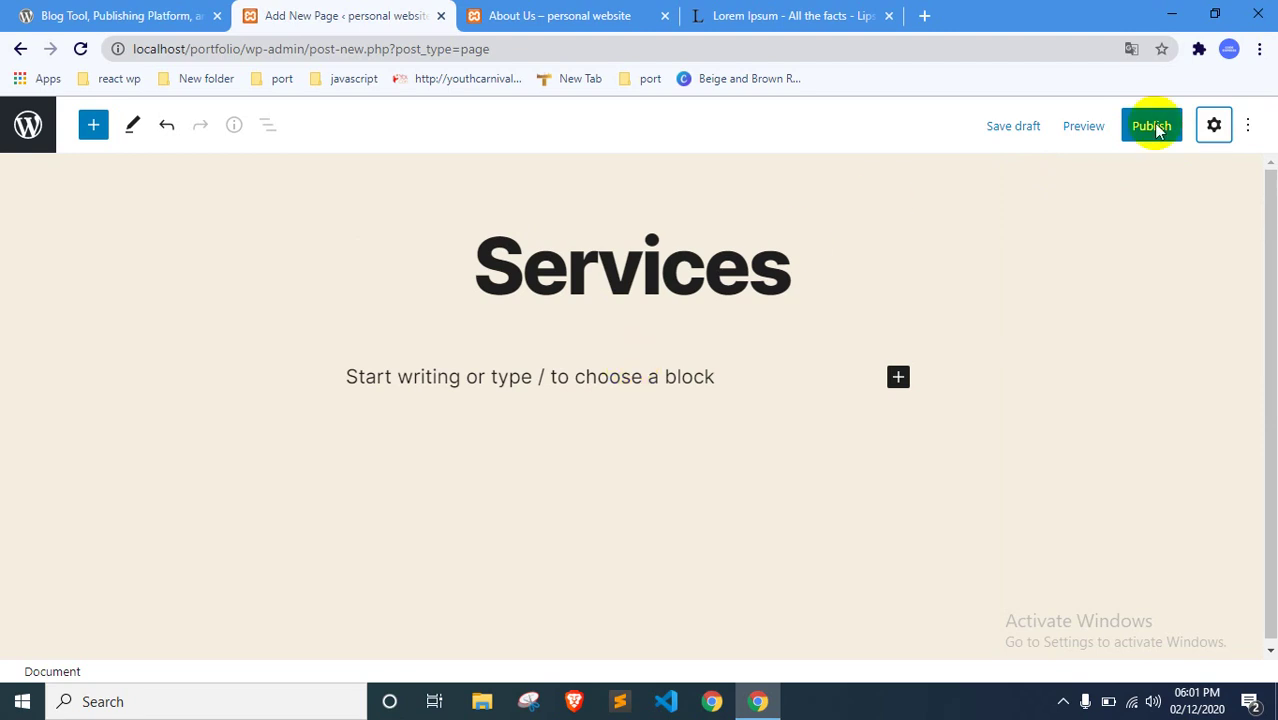
pyautogui.click(1213, 126)
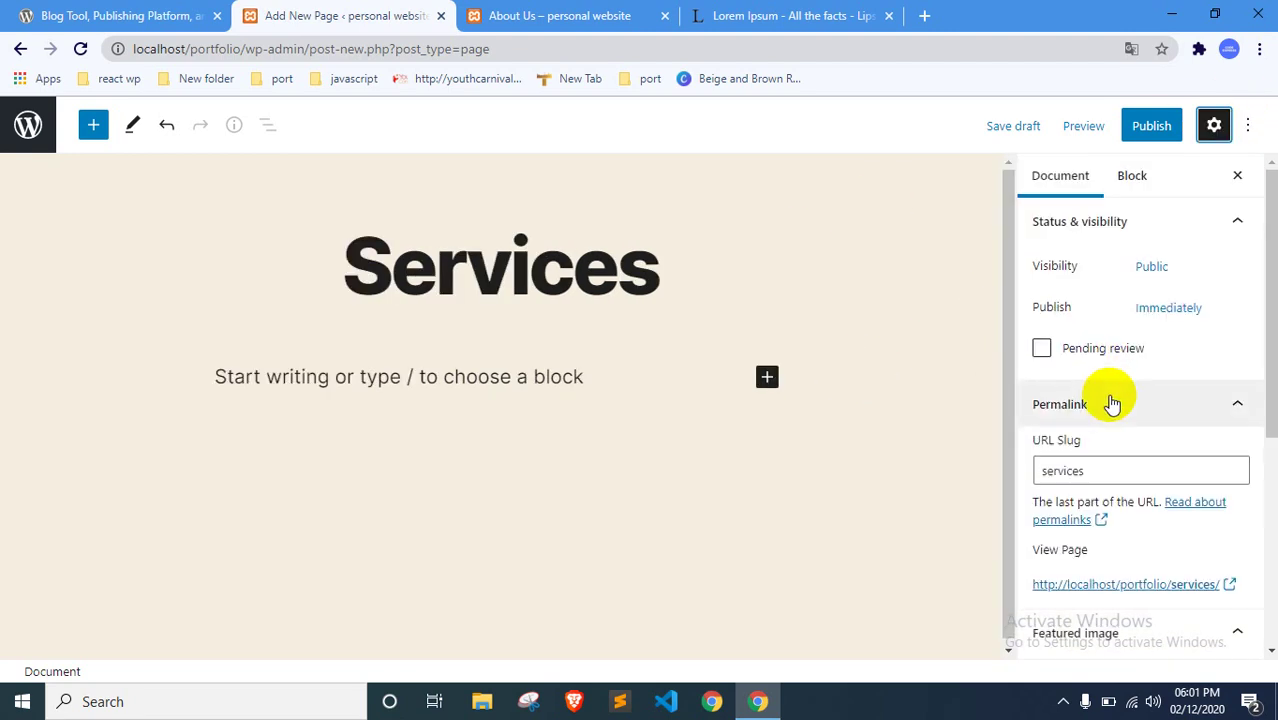
pyautogui.scroll(-4, 1110, 402)
pyautogui.scroll(4, 1110, 402)
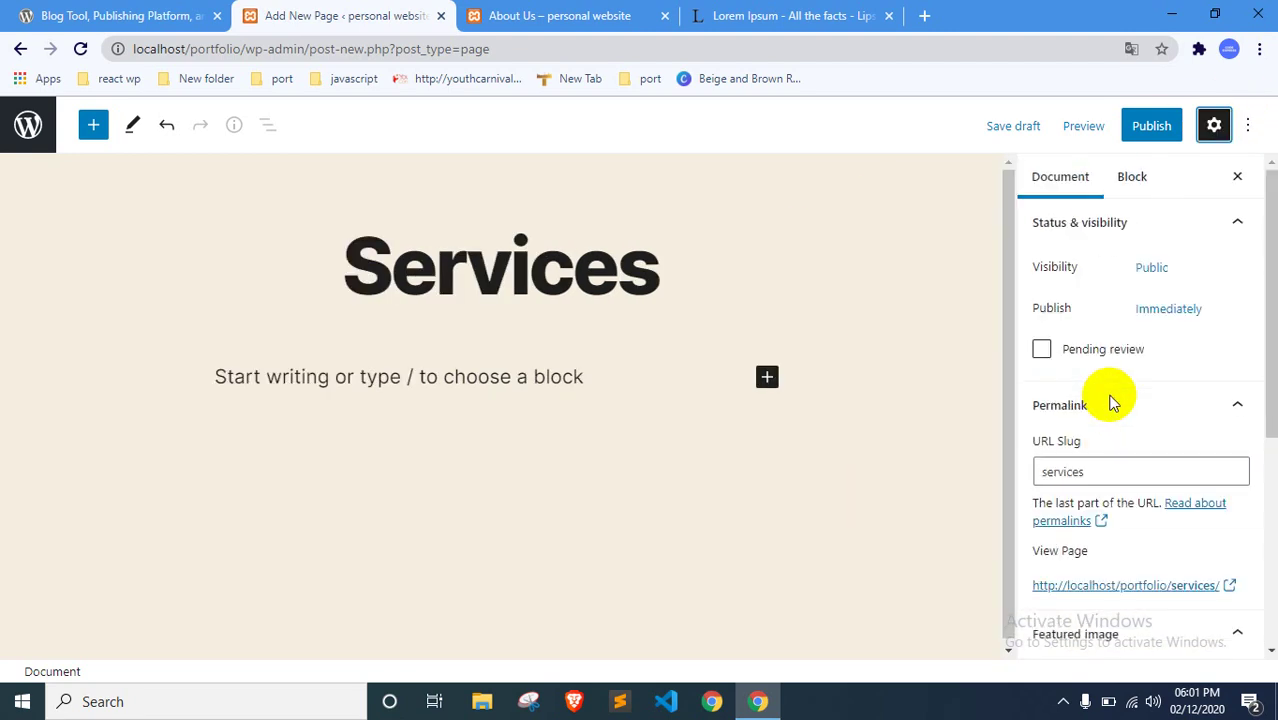
pyautogui.click(1097, 466)
pyautogui.scroll(-4, 1100, 457)
pyautogui.click(1121, 527)
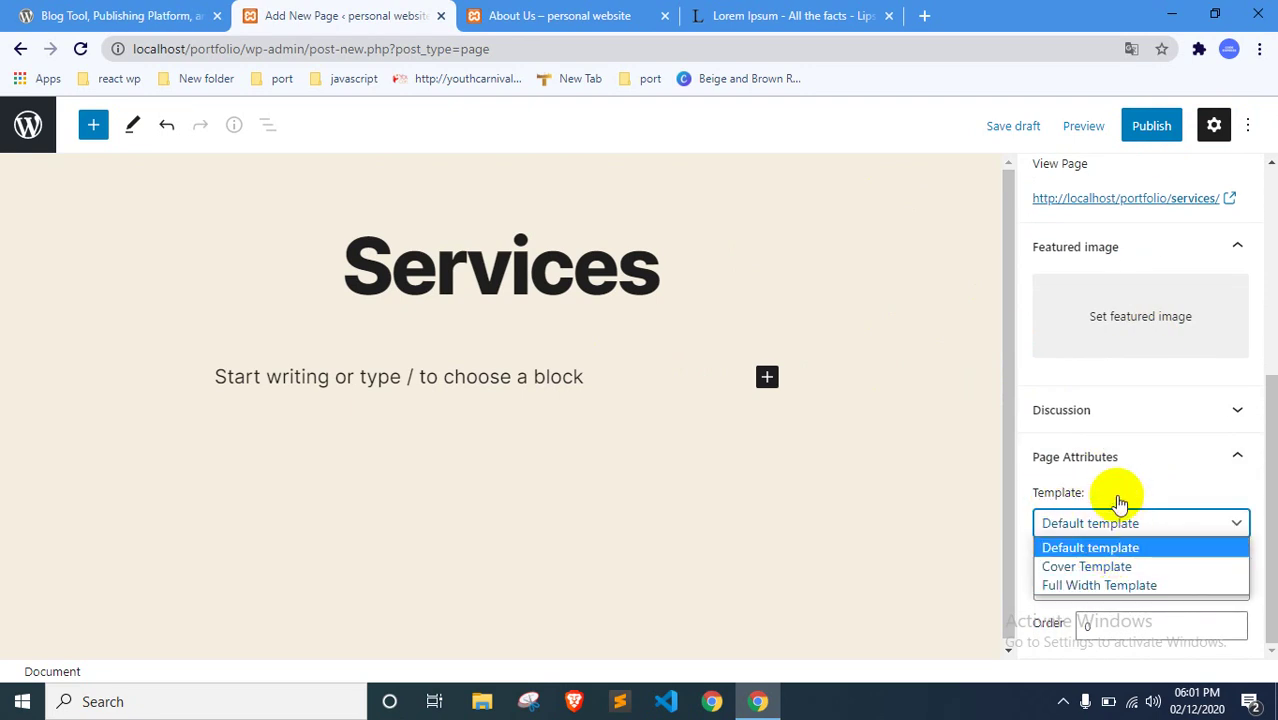
pyautogui.click(1100, 585)
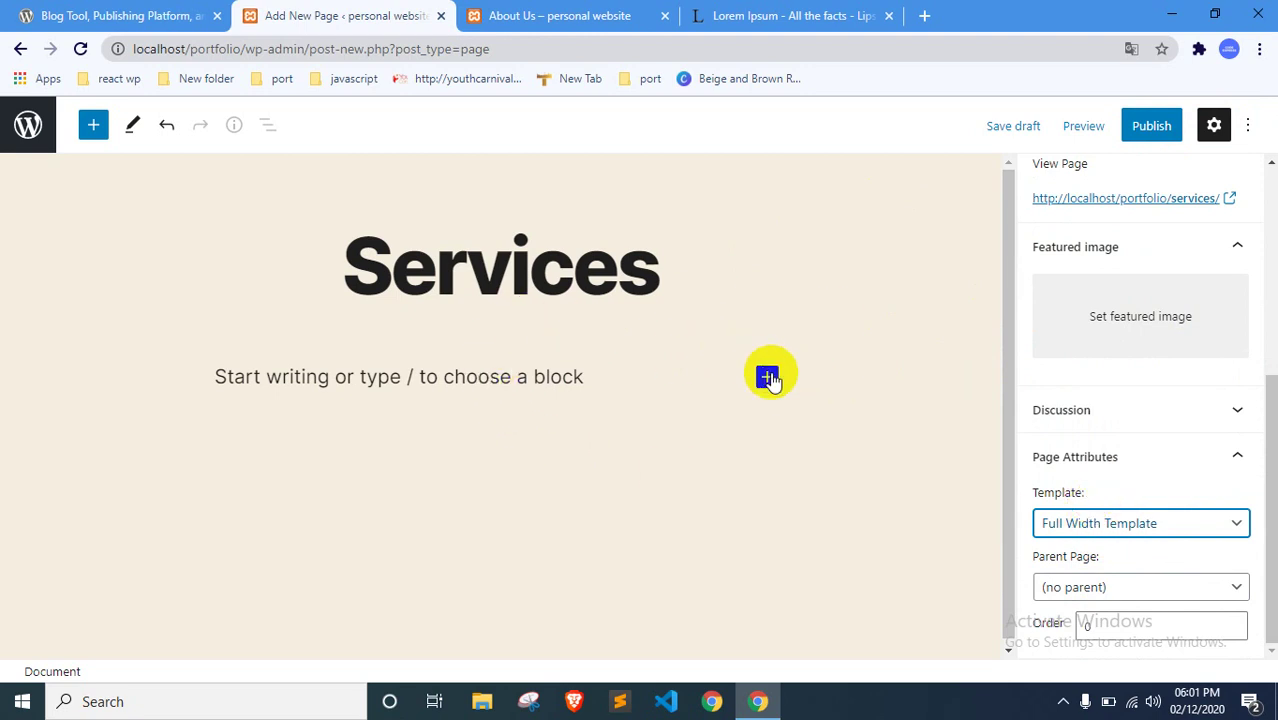
# Step: Look through the media blocks in the full block library and start an empty paragraph below the Services title
pyautogui.click(768, 378)
pyautogui.scroll(-1, 913, 562)
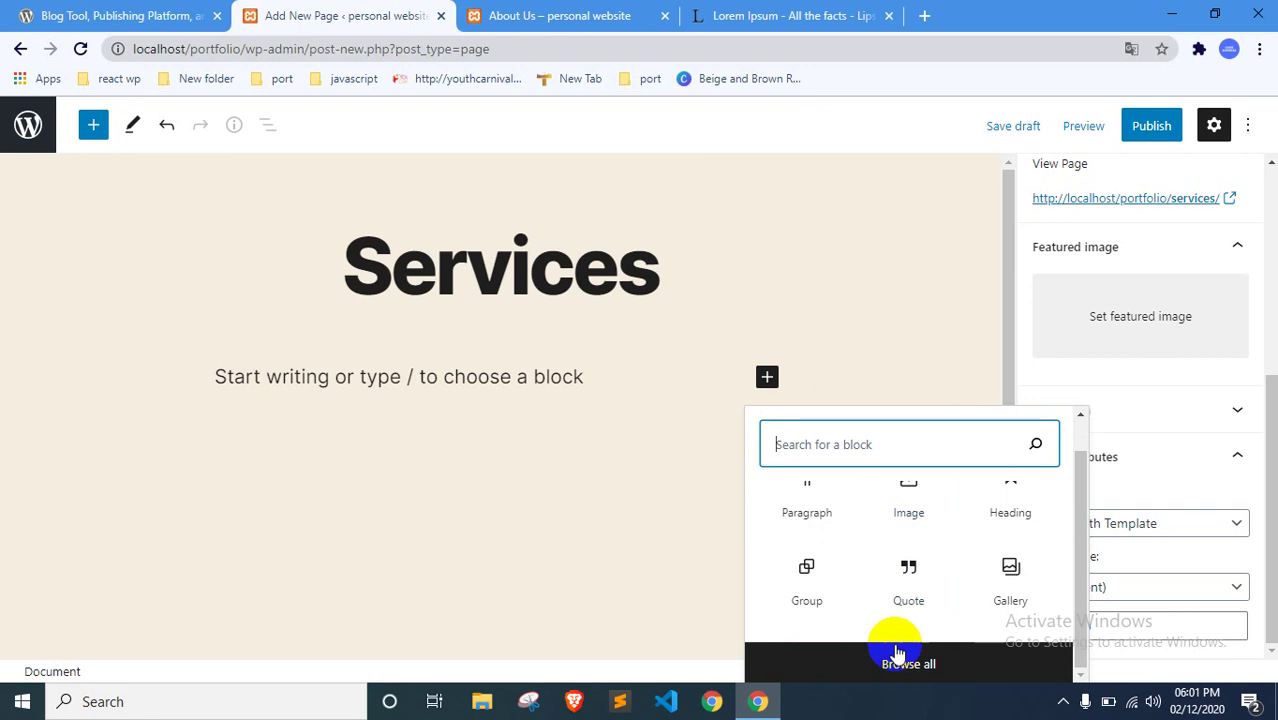
pyautogui.click(845, 655)
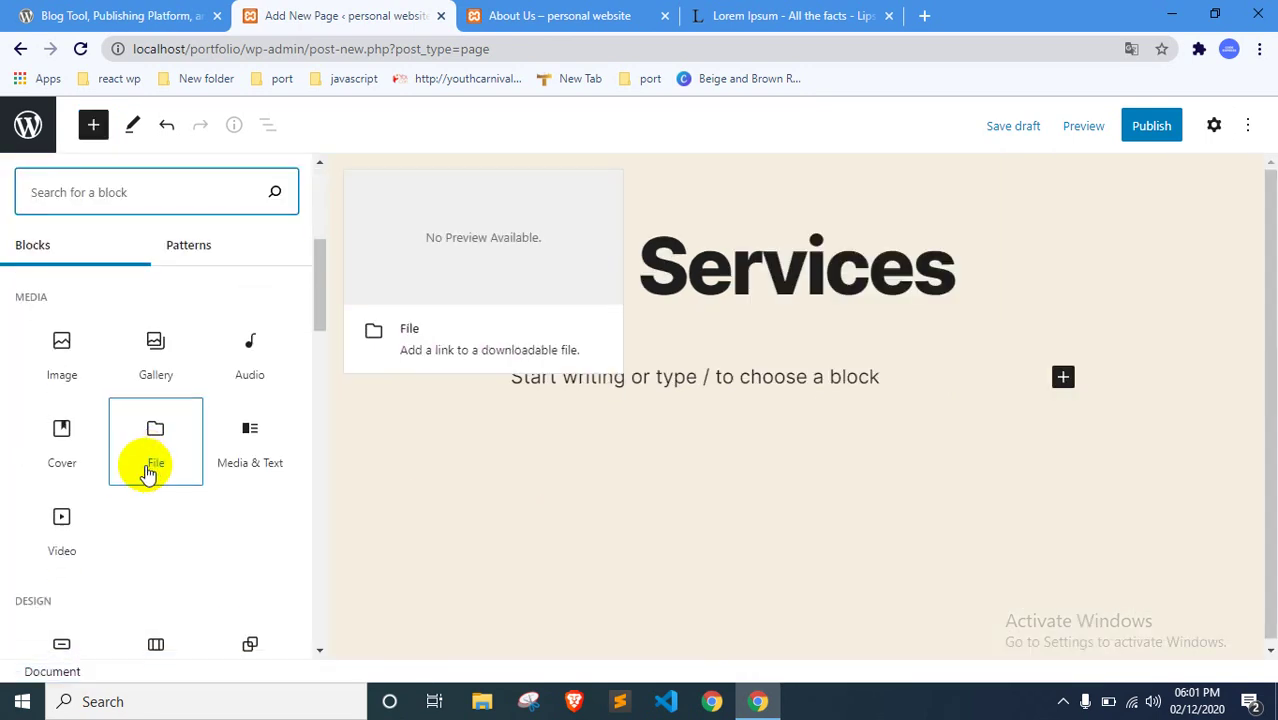
pyautogui.scroll(-2, 245, 451)
pyautogui.scroll(3, 245, 451)
pyautogui.click(690, 375)
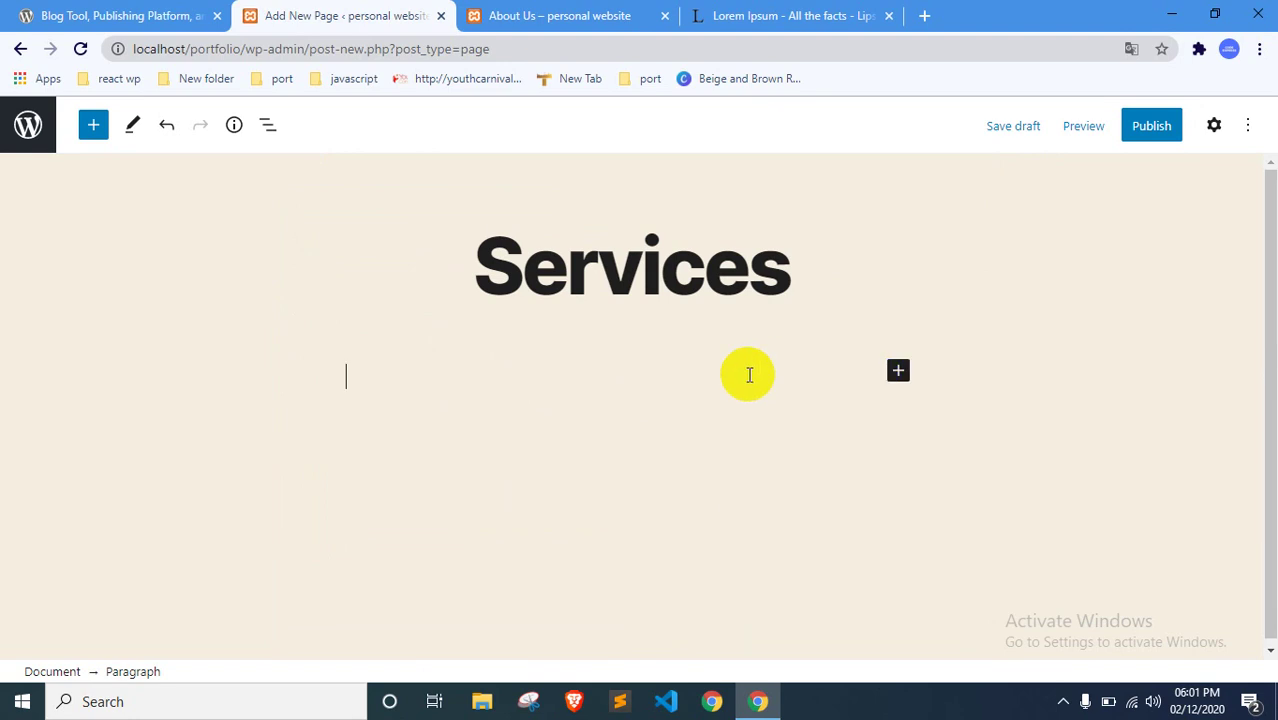
# Step: Insert a Columns block below the Services title using the 33 / 33 / 33 variation from the full block library
pyautogui.click(898, 372)
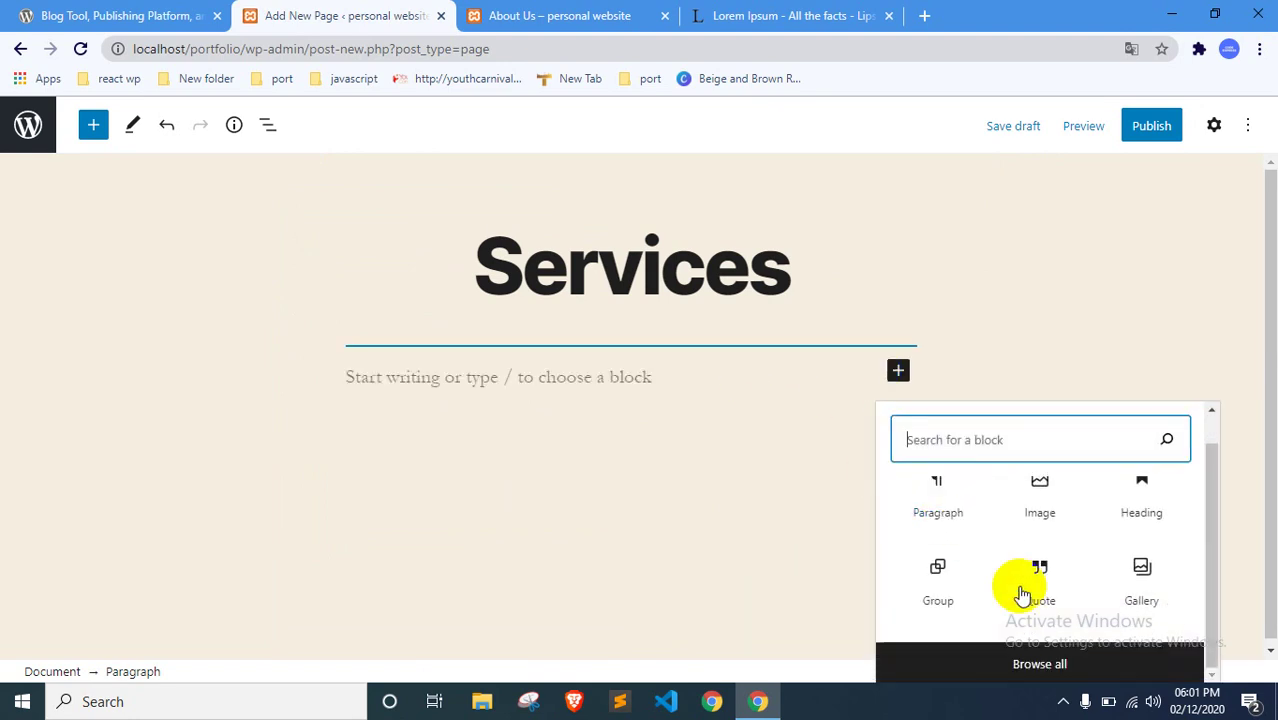
pyautogui.click(1030, 663)
pyautogui.scroll(-3, 185, 480)
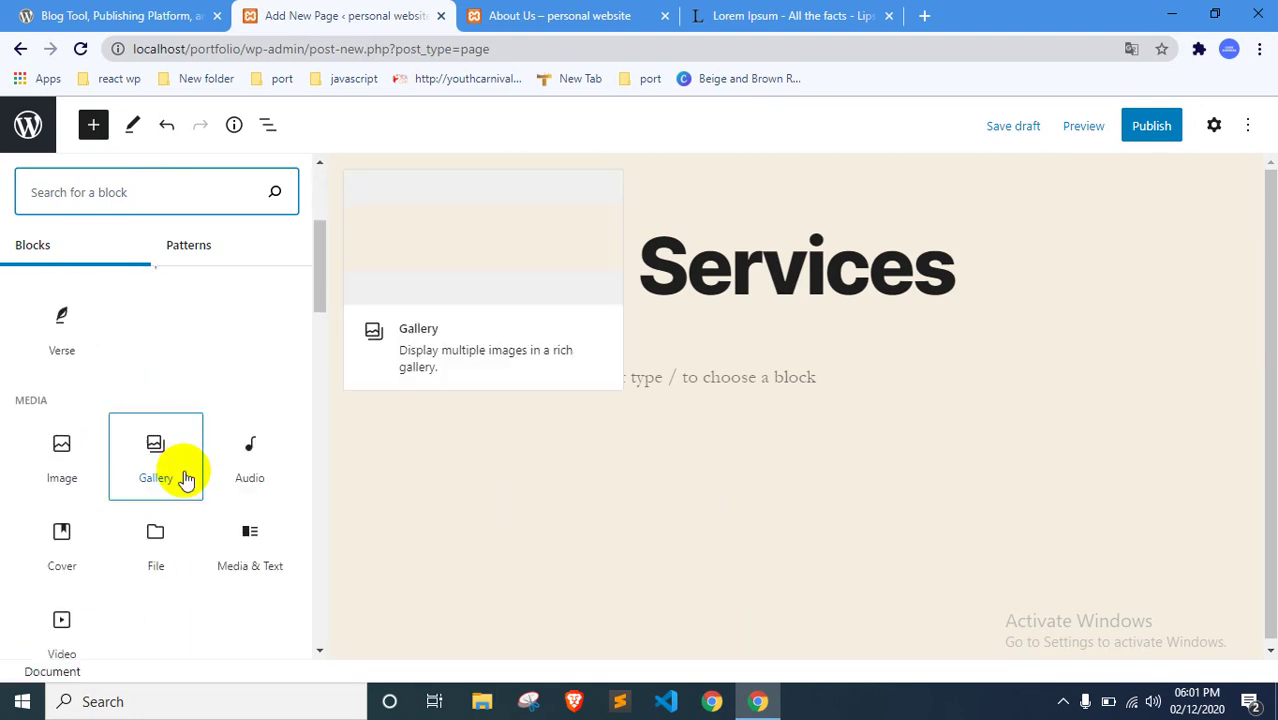
pyautogui.scroll(-3, 185, 480)
pyautogui.scroll(1, 185, 480)
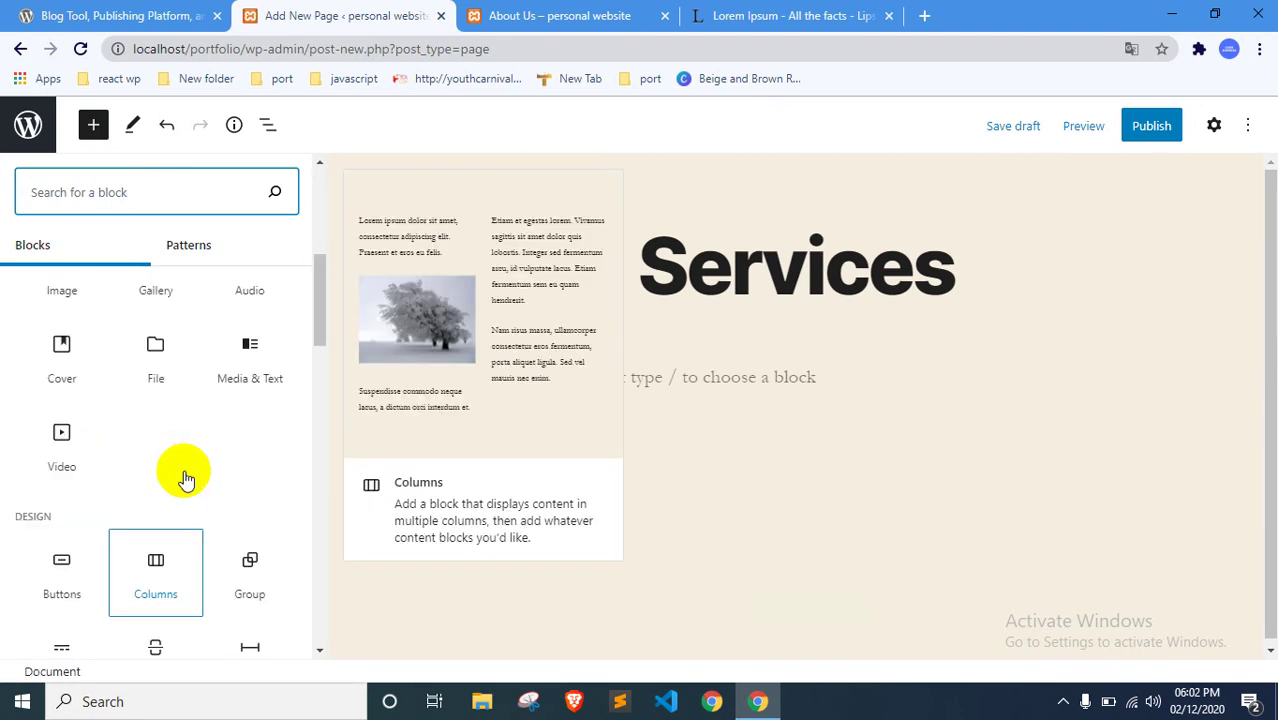
pyautogui.scroll(-1, 184, 470)
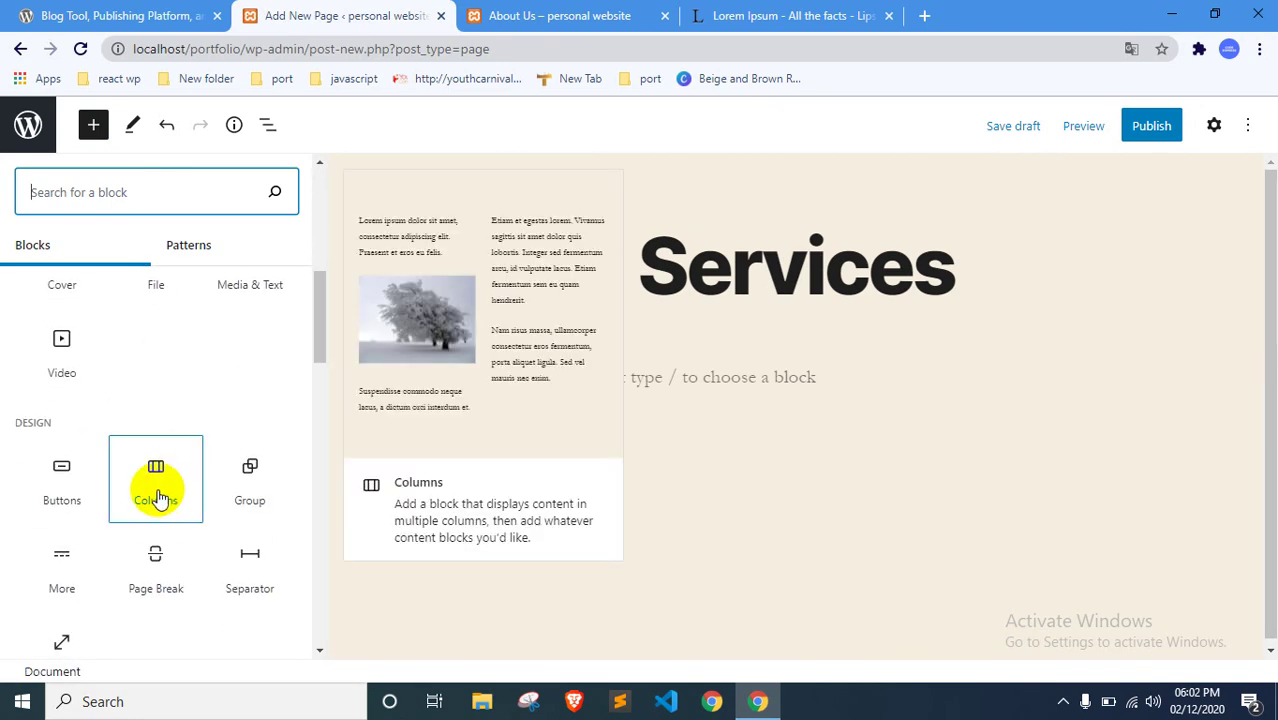
pyautogui.scroll(-1, 163, 487)
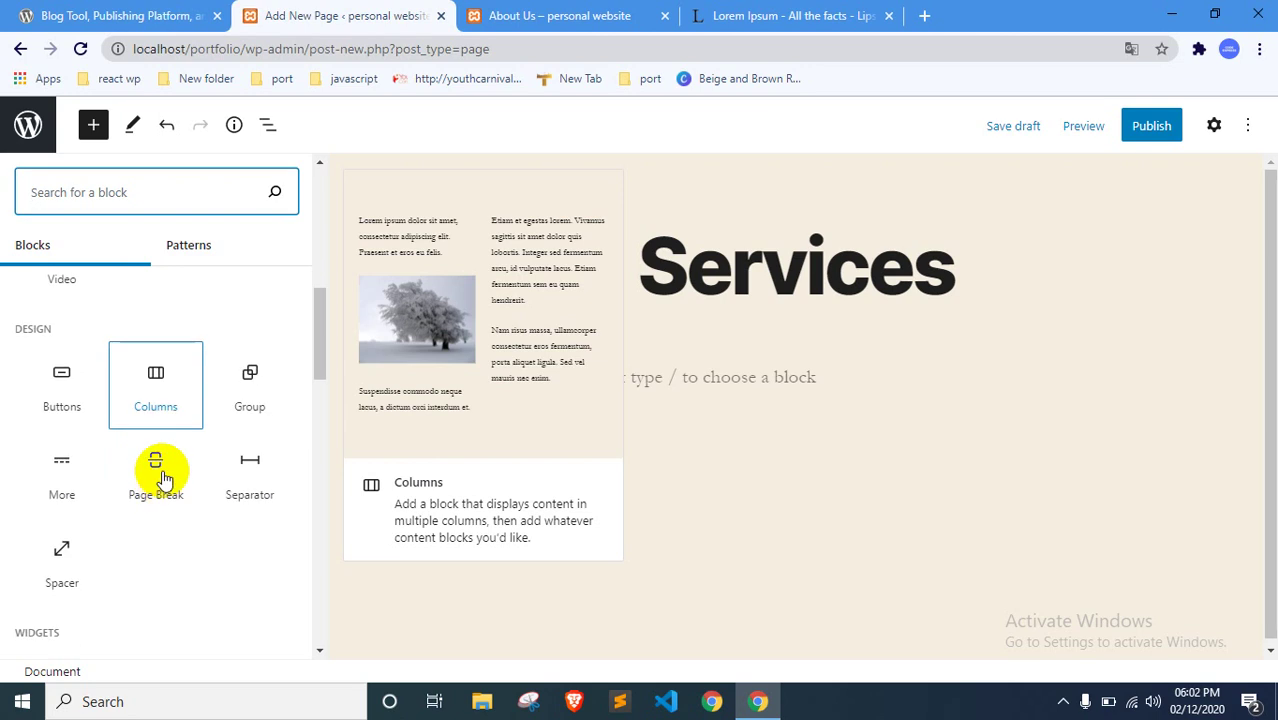
pyautogui.click(157, 385)
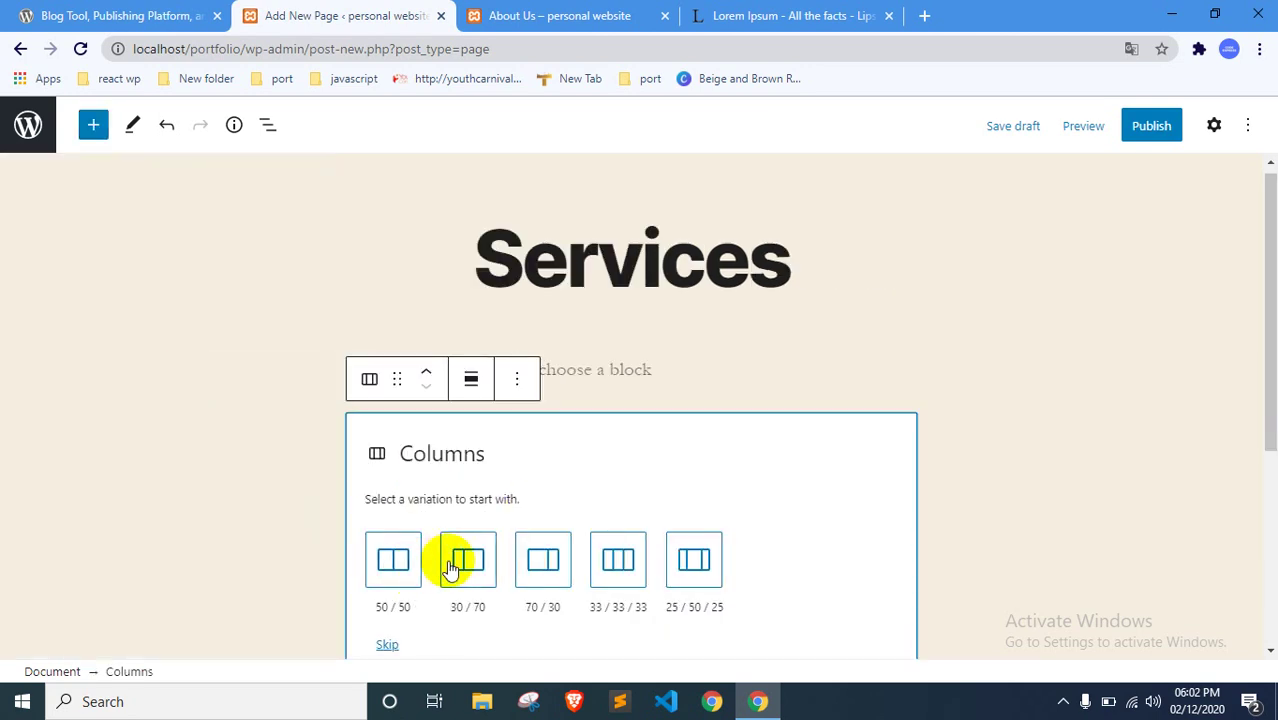
pyautogui.scroll(-1, 510, 475)
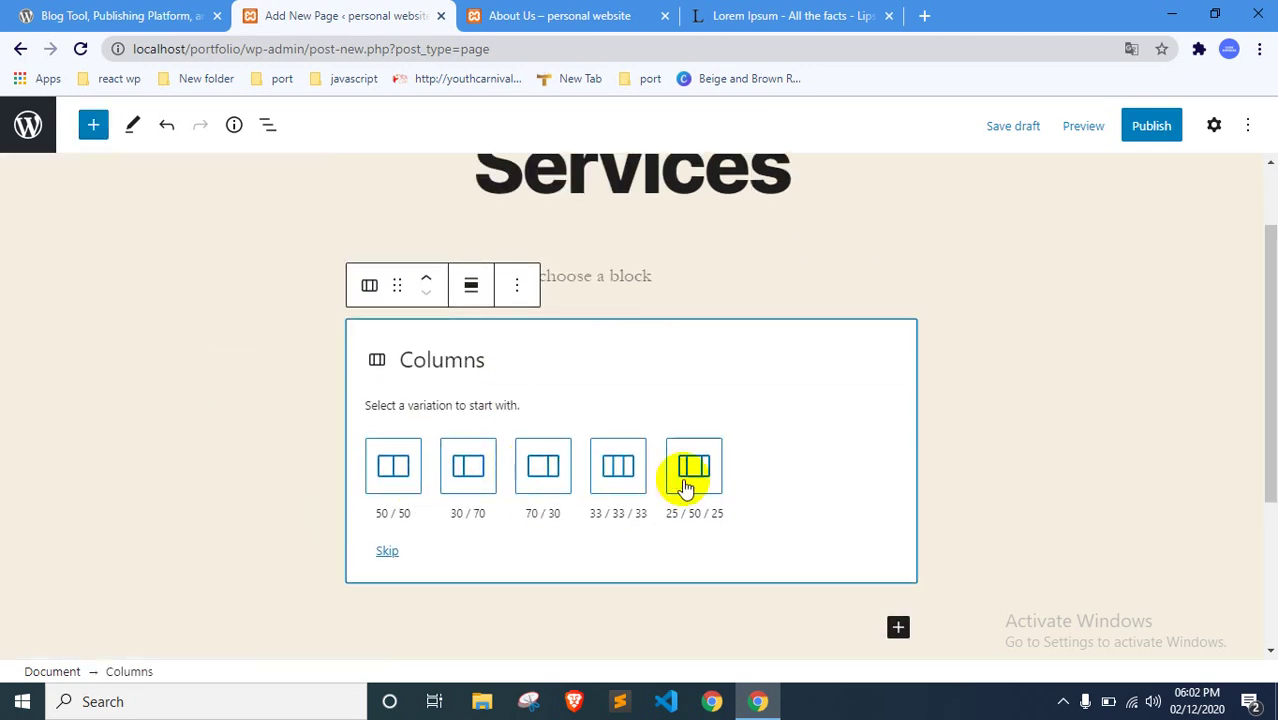
pyautogui.click(618, 468)
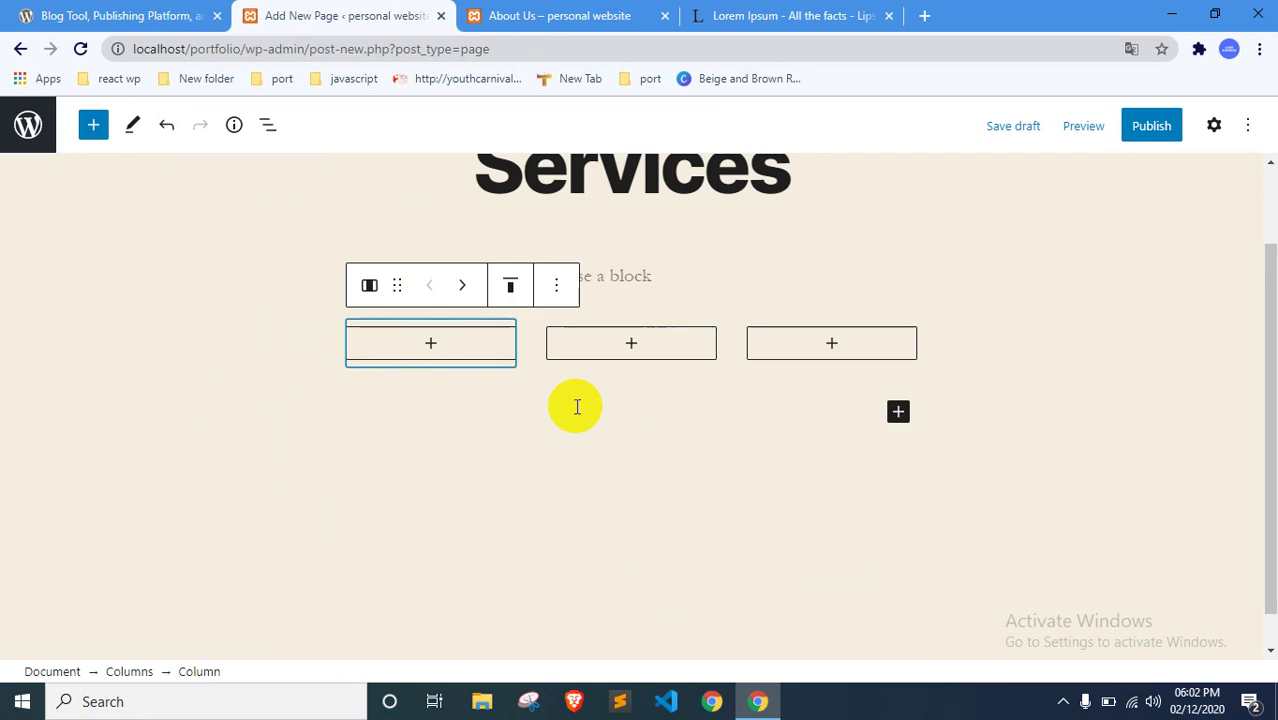
# Step: Add an image block in the first column and upload 08.11.2020_WEBSITE-LAUNCH-CHECKLIST_BLOG-01-1024x538.png from Downloads
pyautogui.click(431, 343)
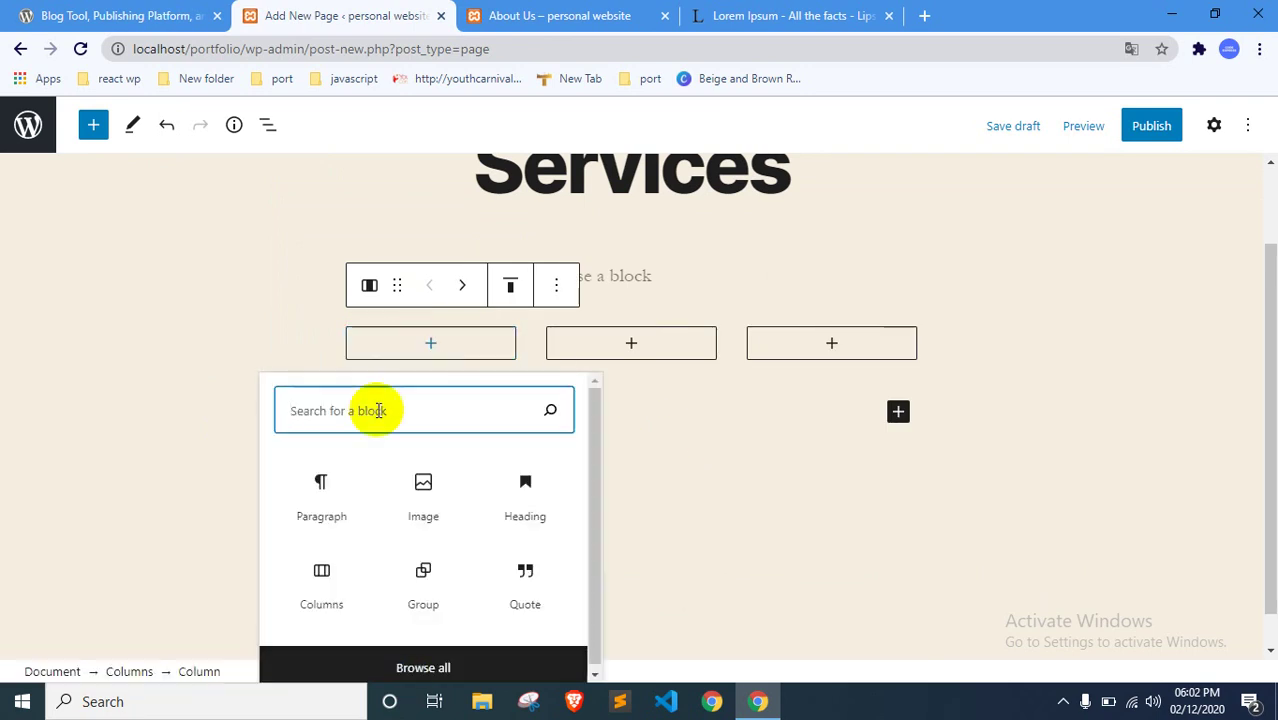
pyautogui.click(424, 501)
pyautogui.scroll(1, 422, 285)
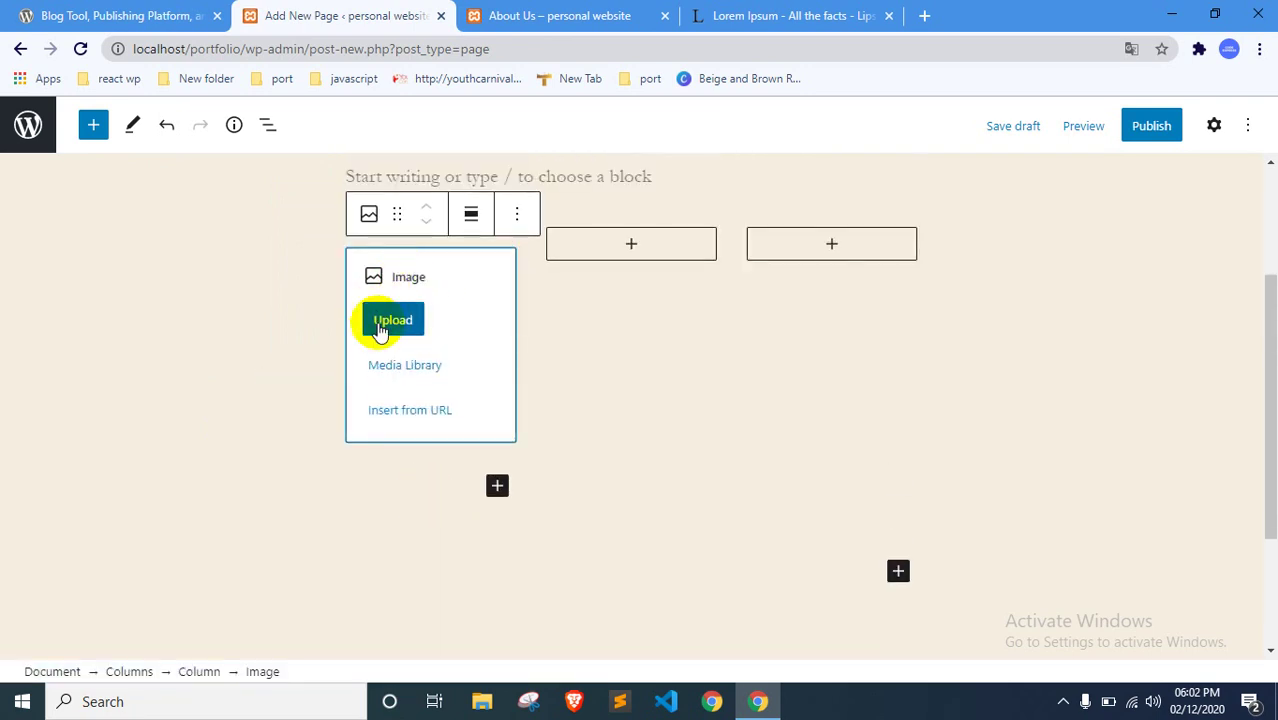
pyautogui.click(391, 332)
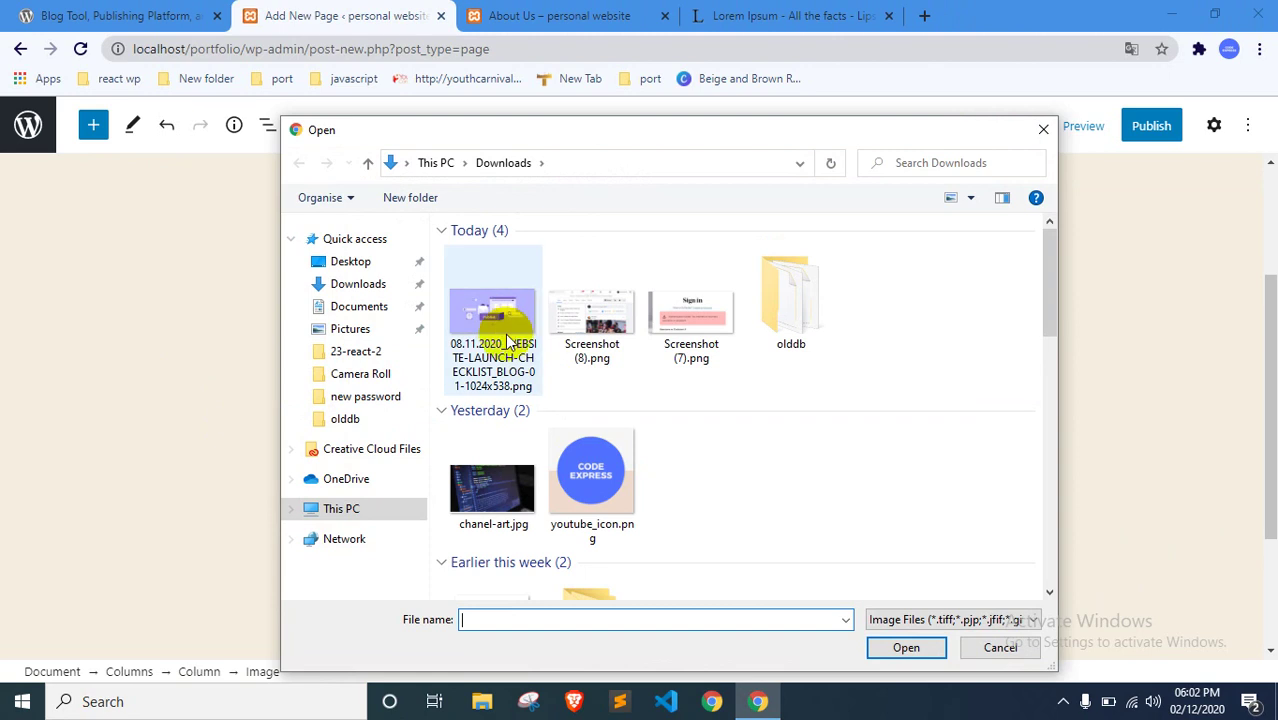
pyautogui.doubleClick(494, 318)
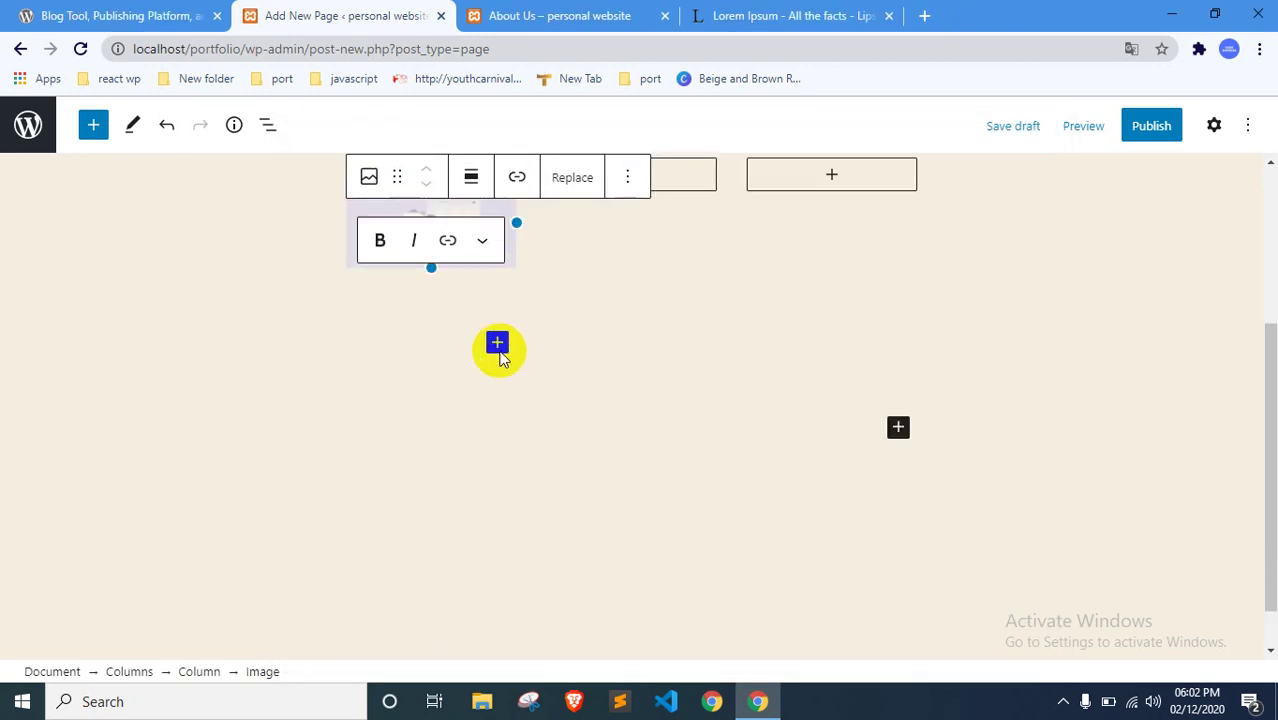
# Step: Add an image block in the middle column and upload chanel-art.jpg from Downloads
pyautogui.click(628, 360)
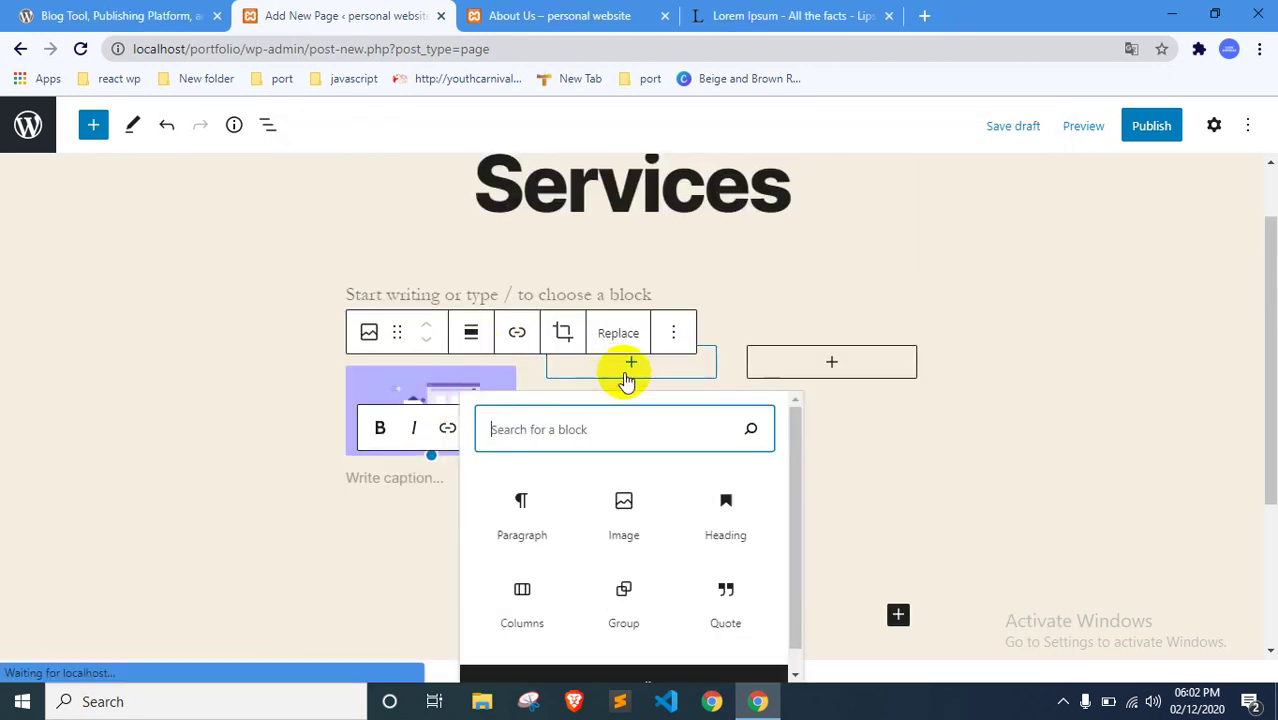
pyautogui.click(603, 515)
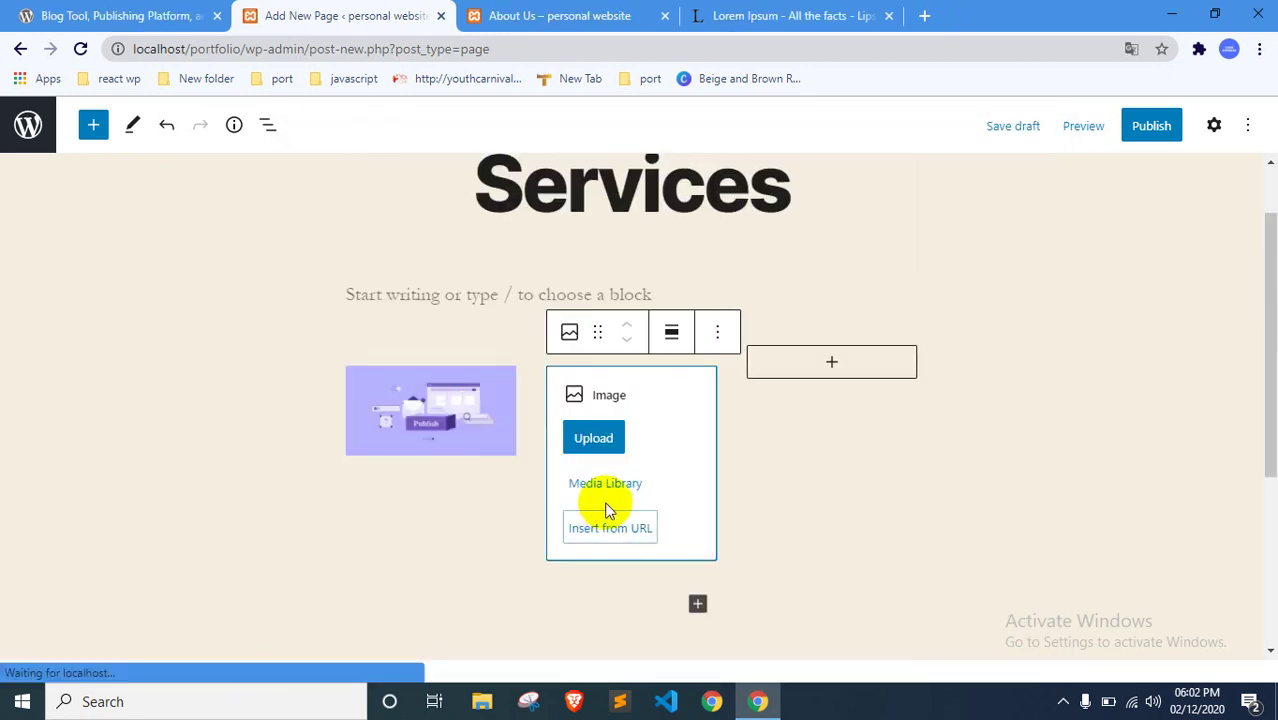
pyautogui.click(595, 440)
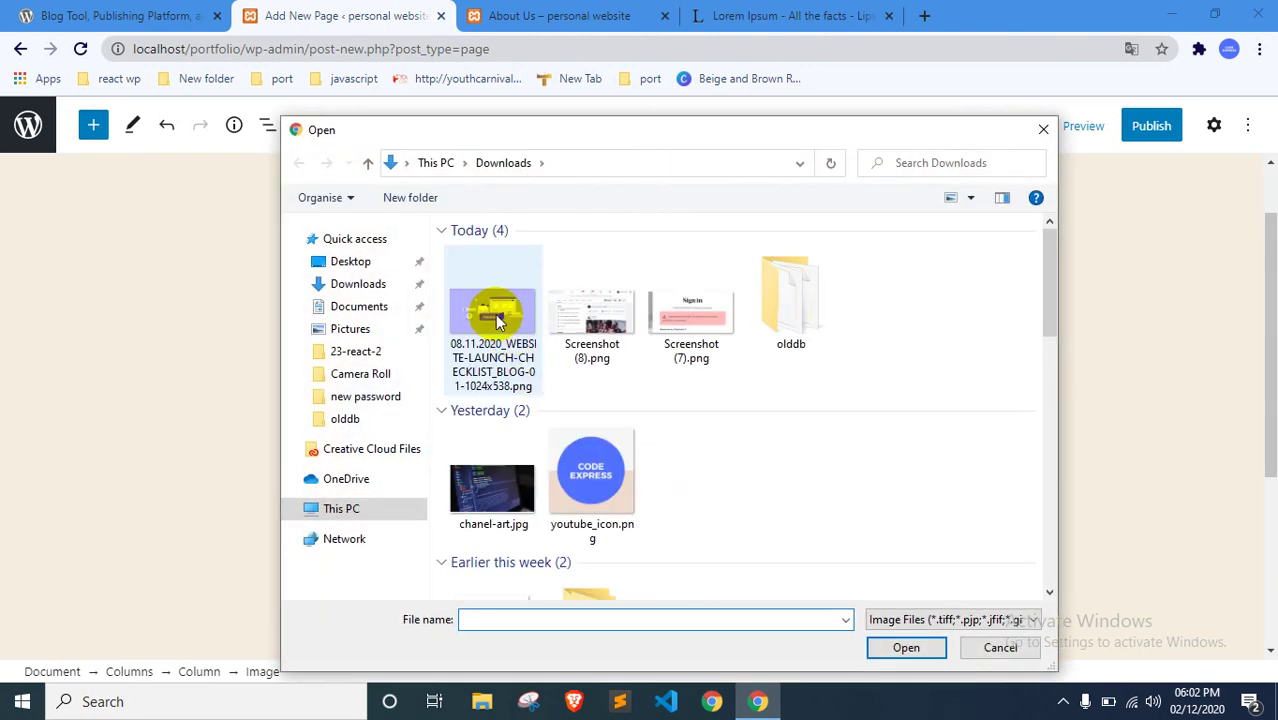
pyautogui.doubleClick(497, 465)
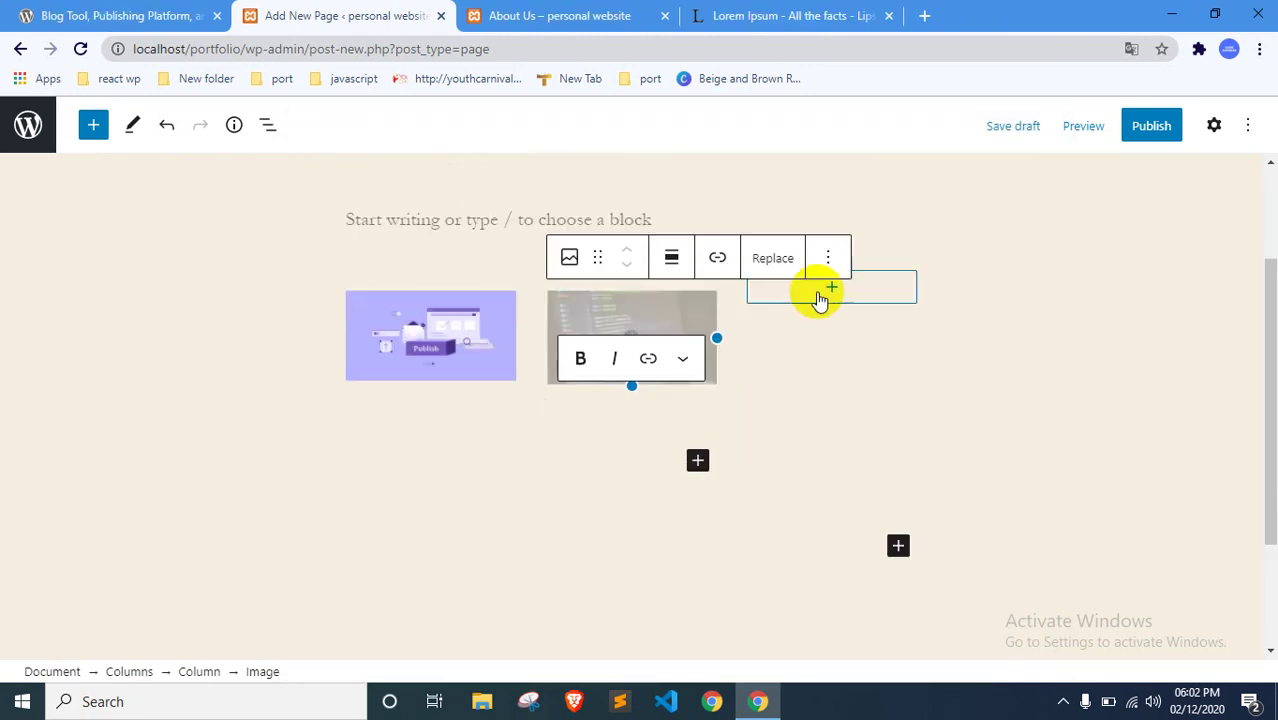
# Step: Add an image block in the third column and upload 08.11.2020_WEBSITE-LAUNCH-CHECKLIST_BLOG-01-1024x538.png from Downloads
pyautogui.click(818, 293)
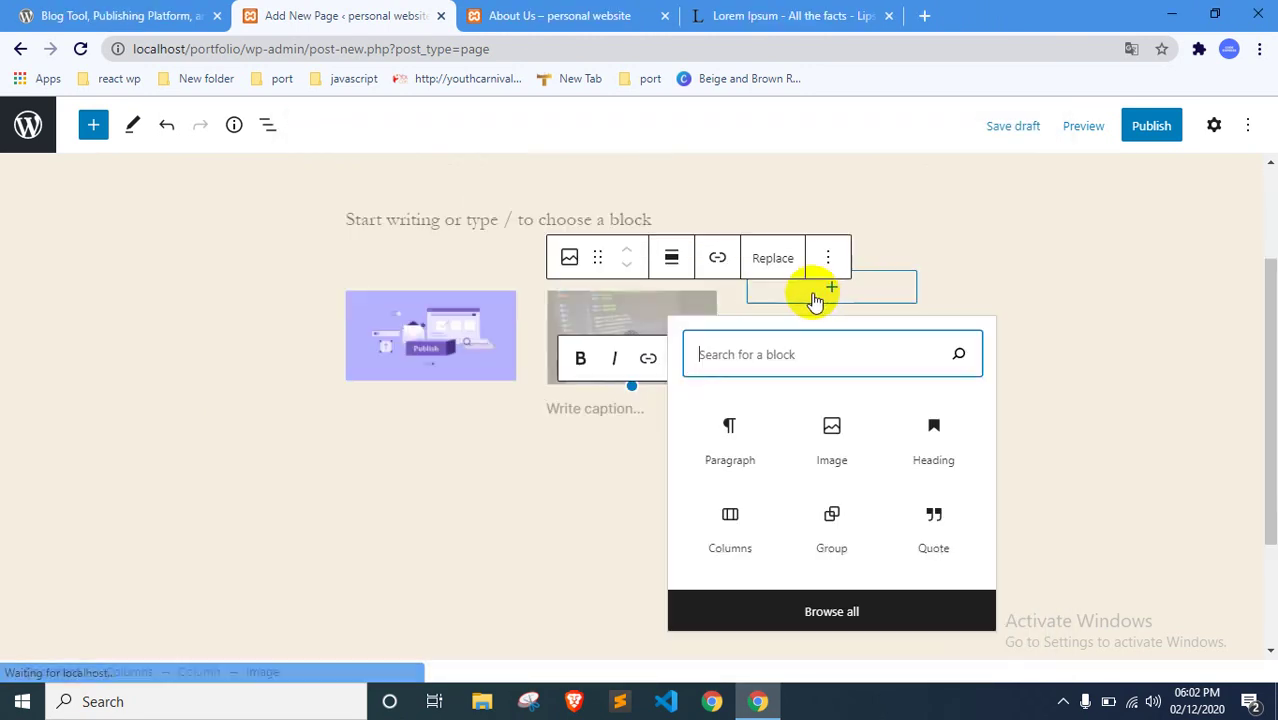
pyautogui.click(835, 428)
pyautogui.click(800, 366)
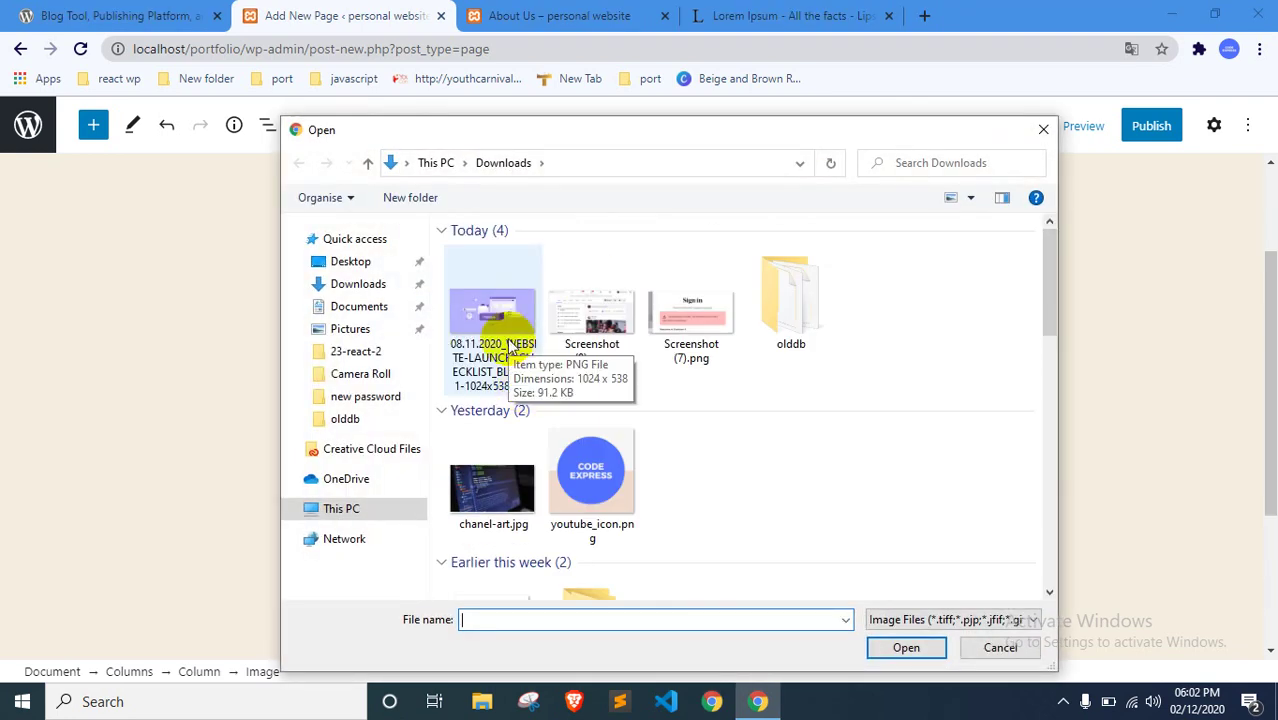
pyautogui.doubleClick(510, 345)
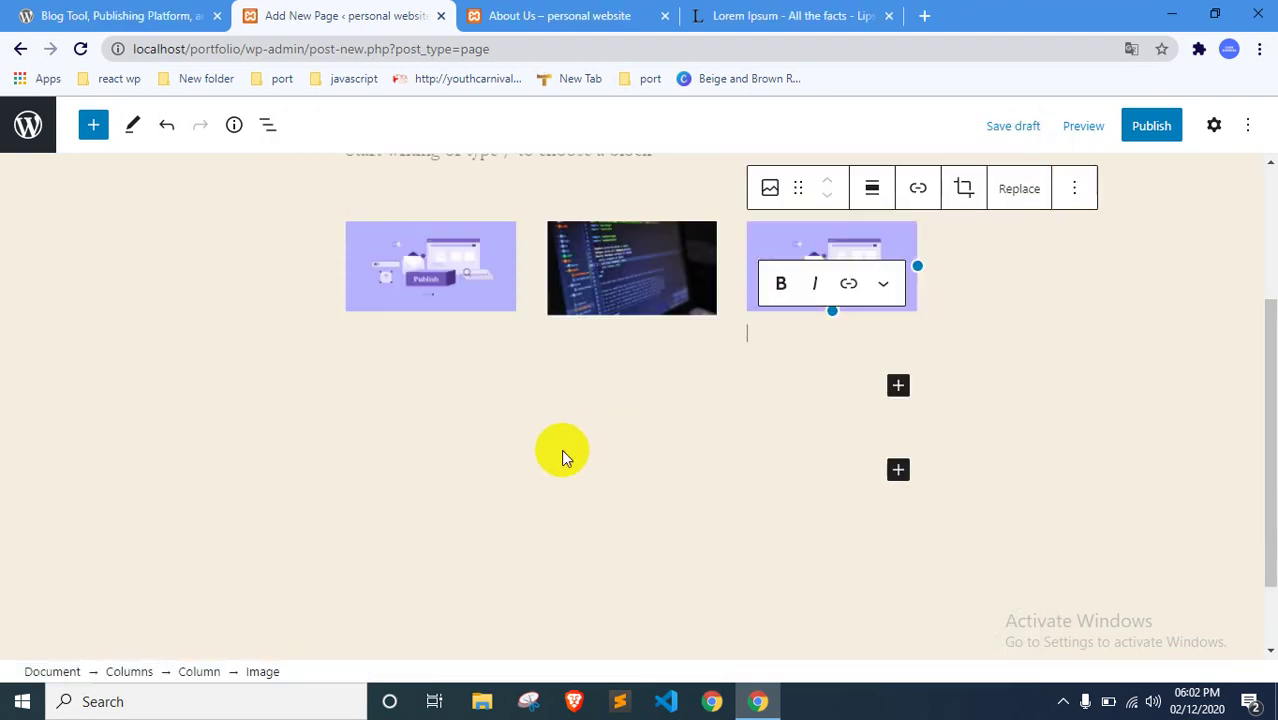
# Step: Caption the first column's image "web development"
pyautogui.click(447, 269)
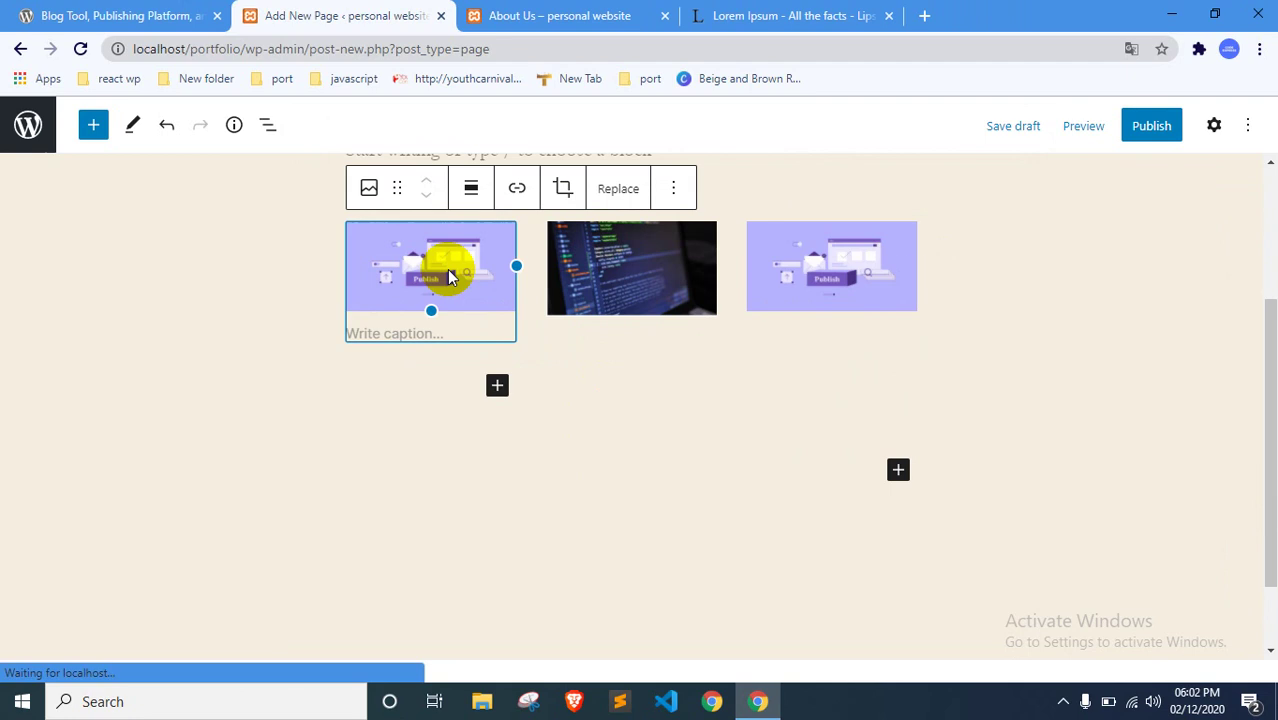
pyautogui.click(453, 333)
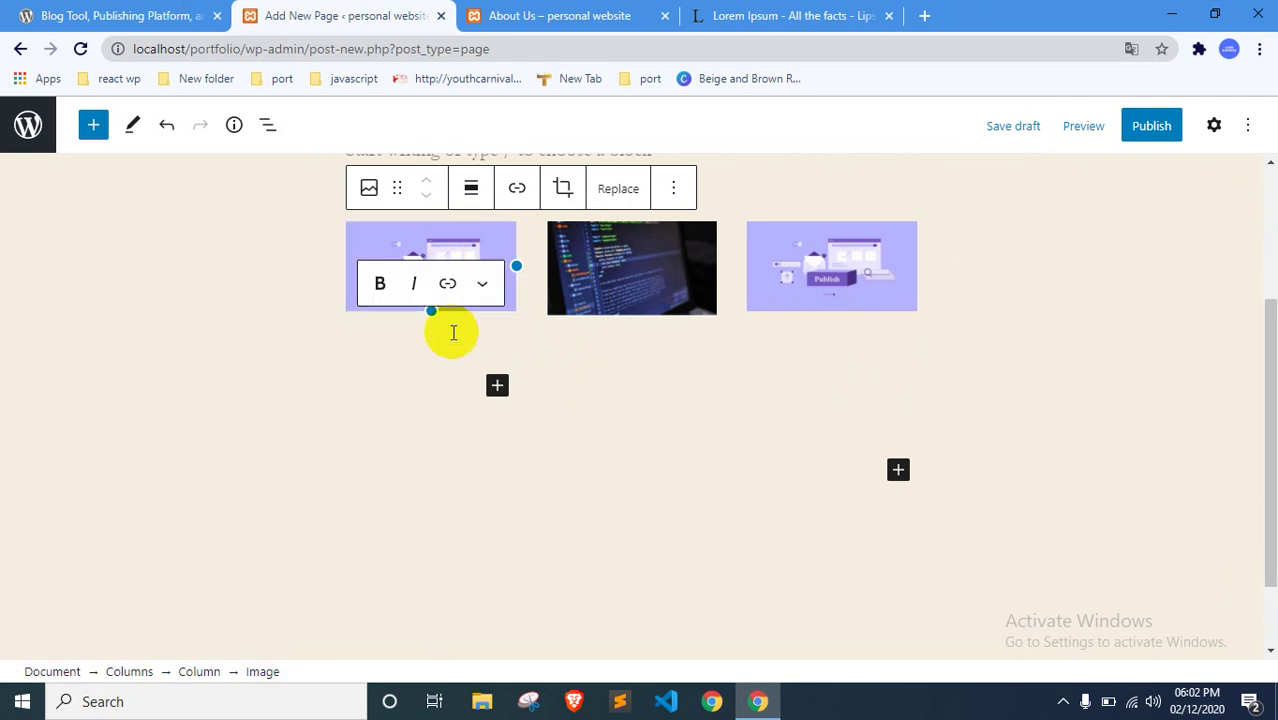
pyautogui.write('web development')
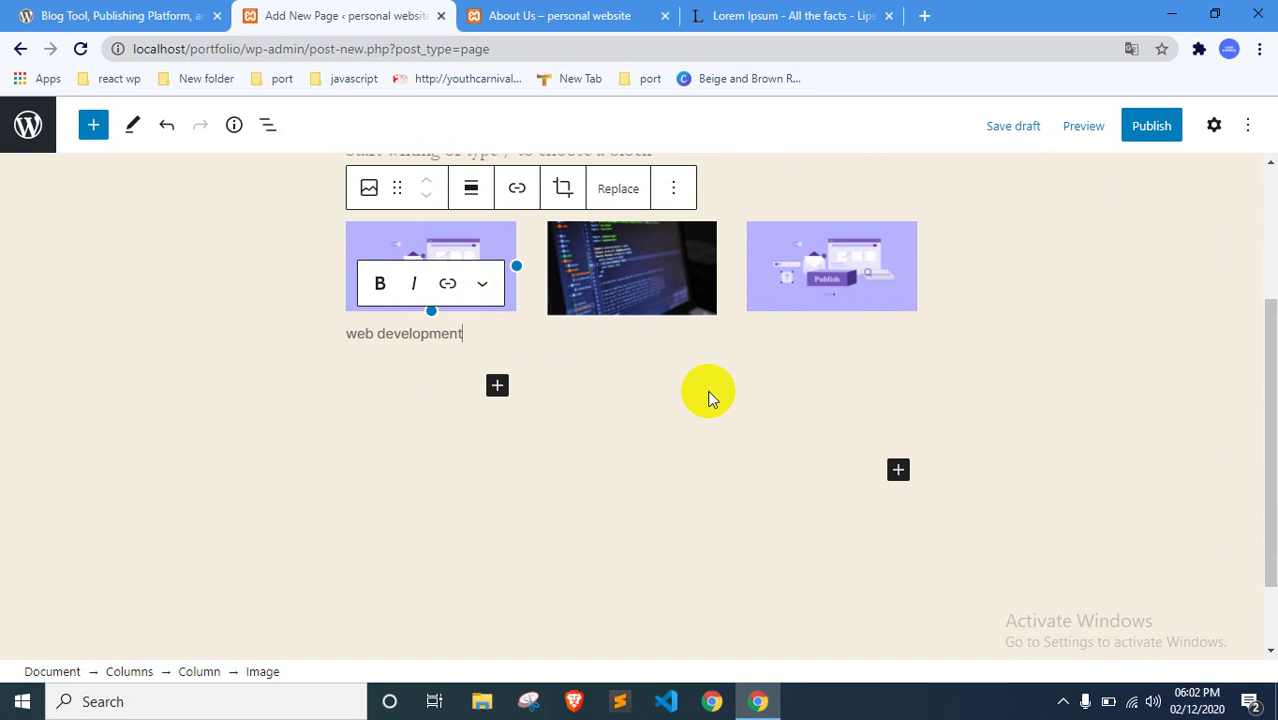
# Step: Add an empty heading block below the middle column's image and caption that image "graphics design"
pyautogui.click(620, 342)
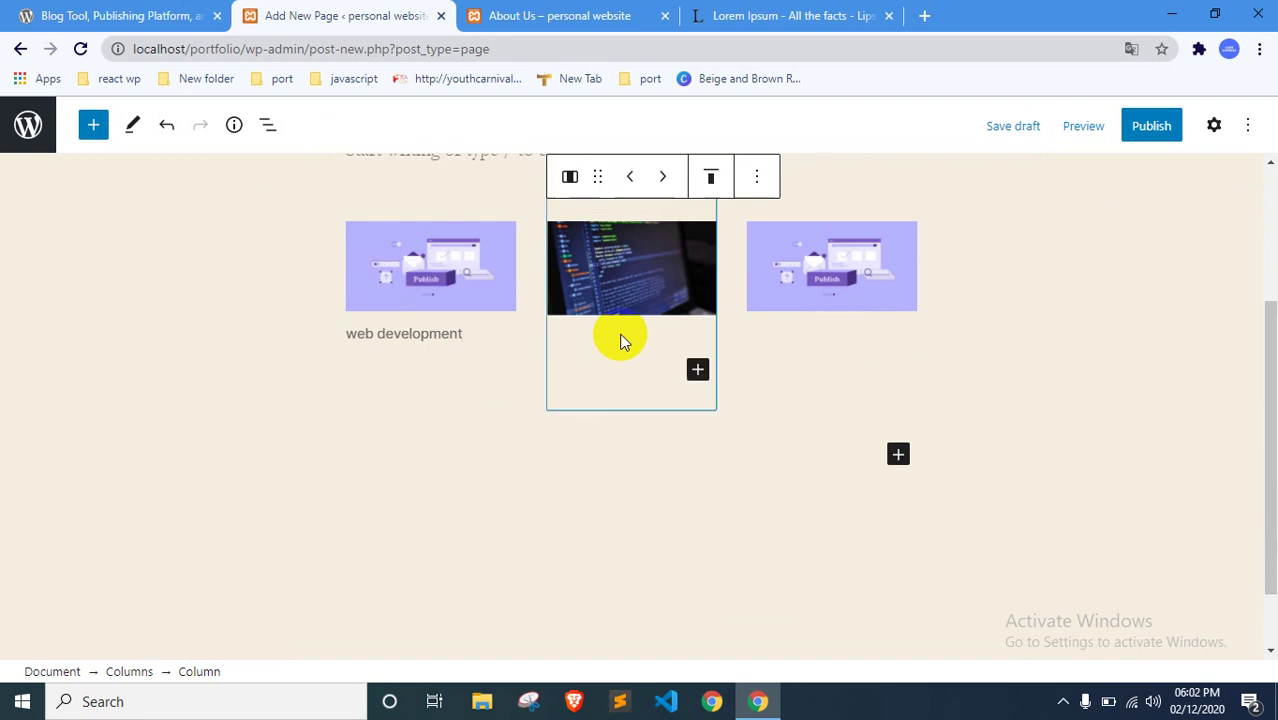
pyautogui.click(696, 371)
pyautogui.click(930, 534)
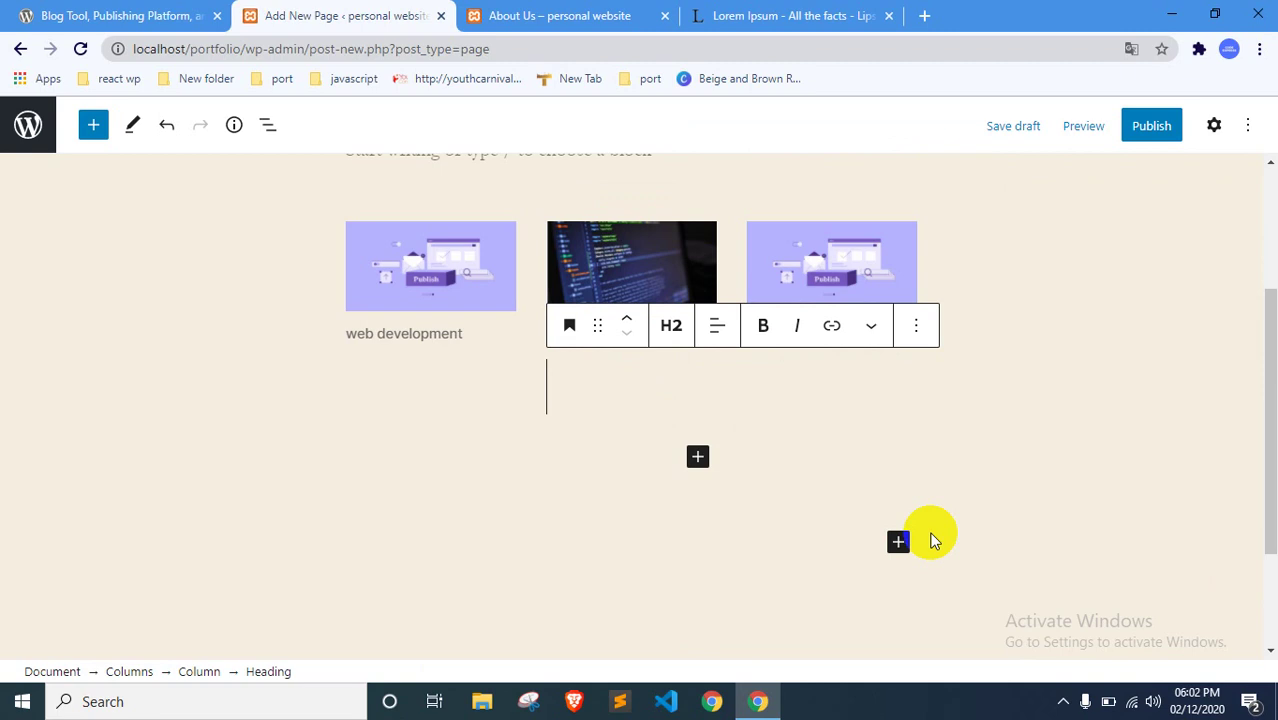
pyautogui.click(589, 263)
pyautogui.click(607, 316)
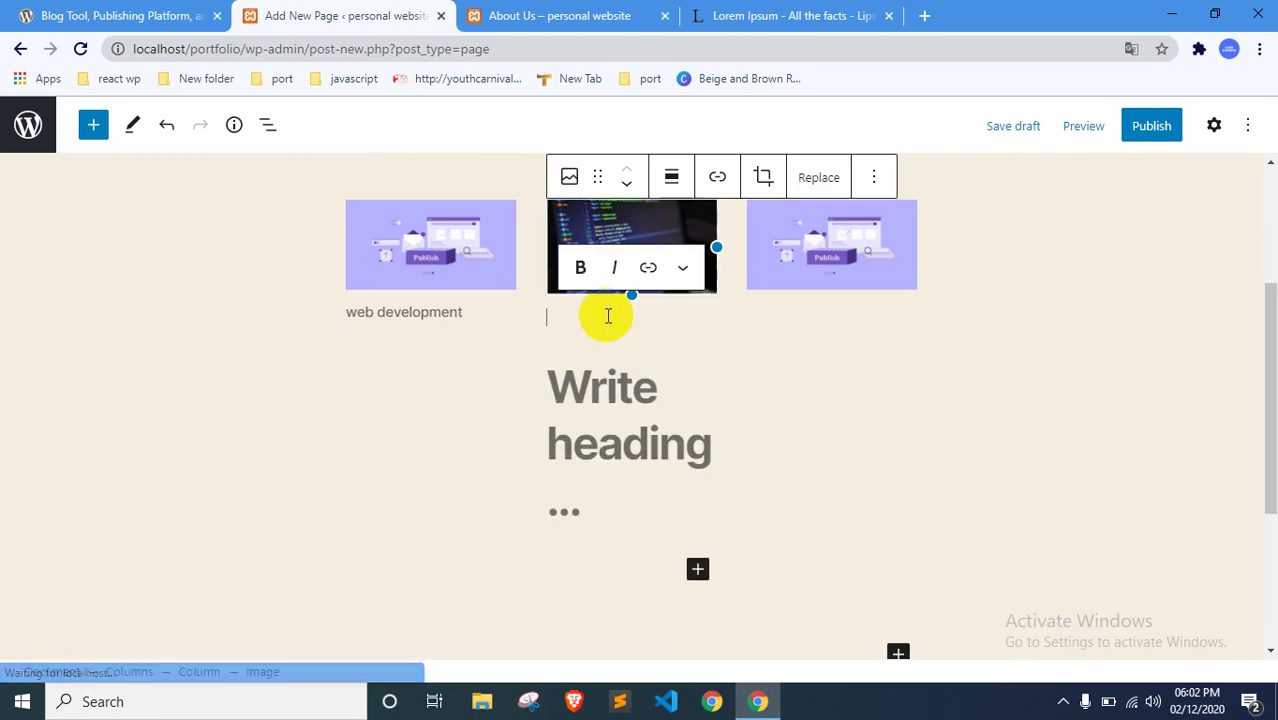
pyautogui.write('graphics design')
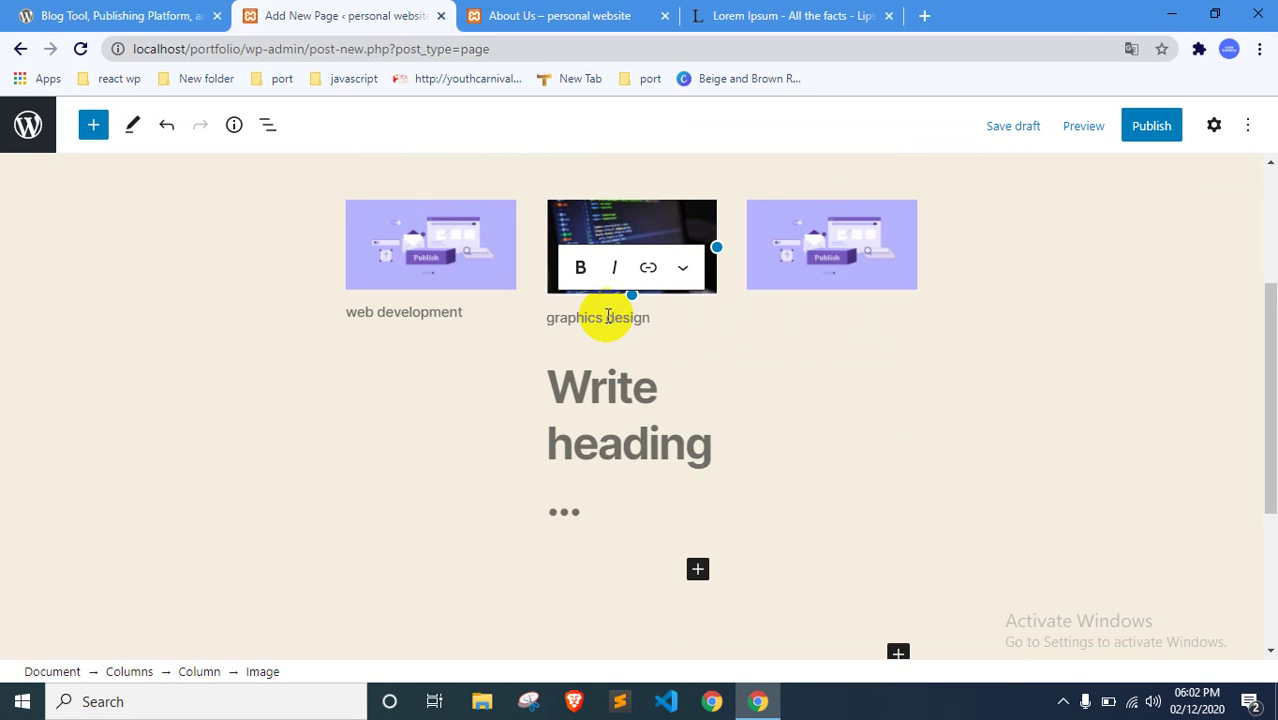
# Step: Caption the third column's image "apps development"
pyautogui.click(806, 316)
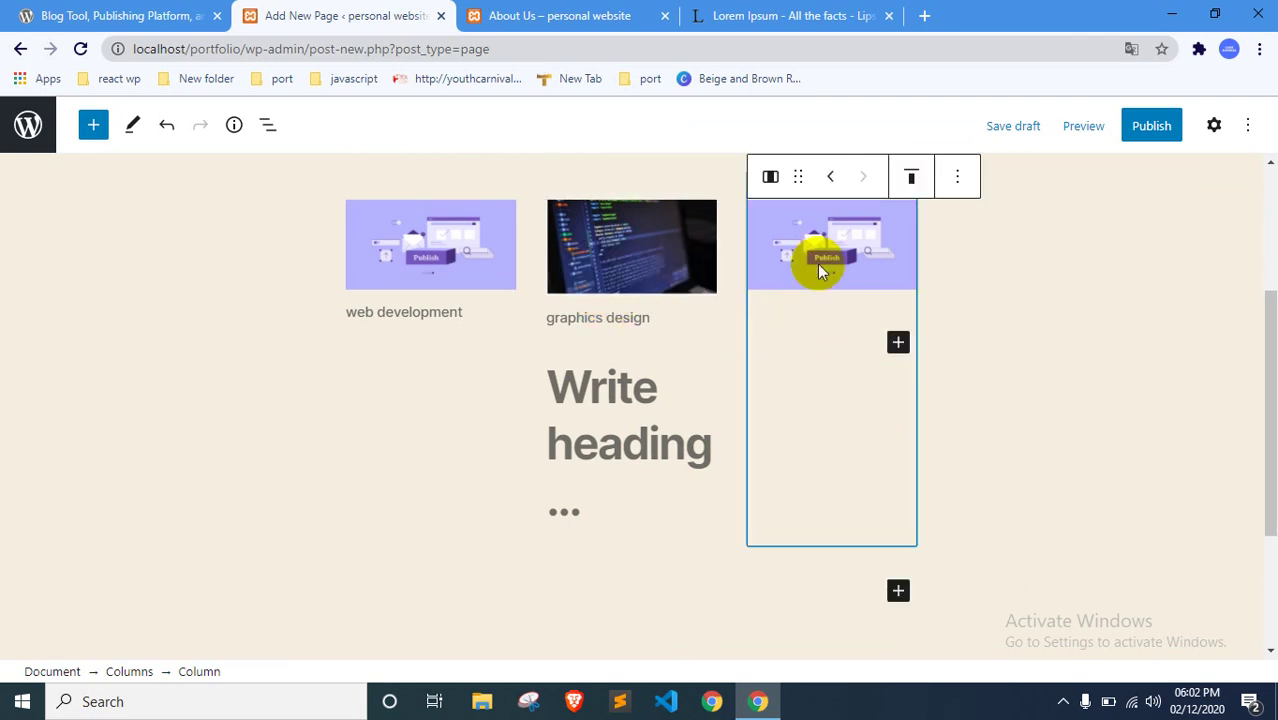
pyautogui.click(817, 264)
pyautogui.click(805, 309)
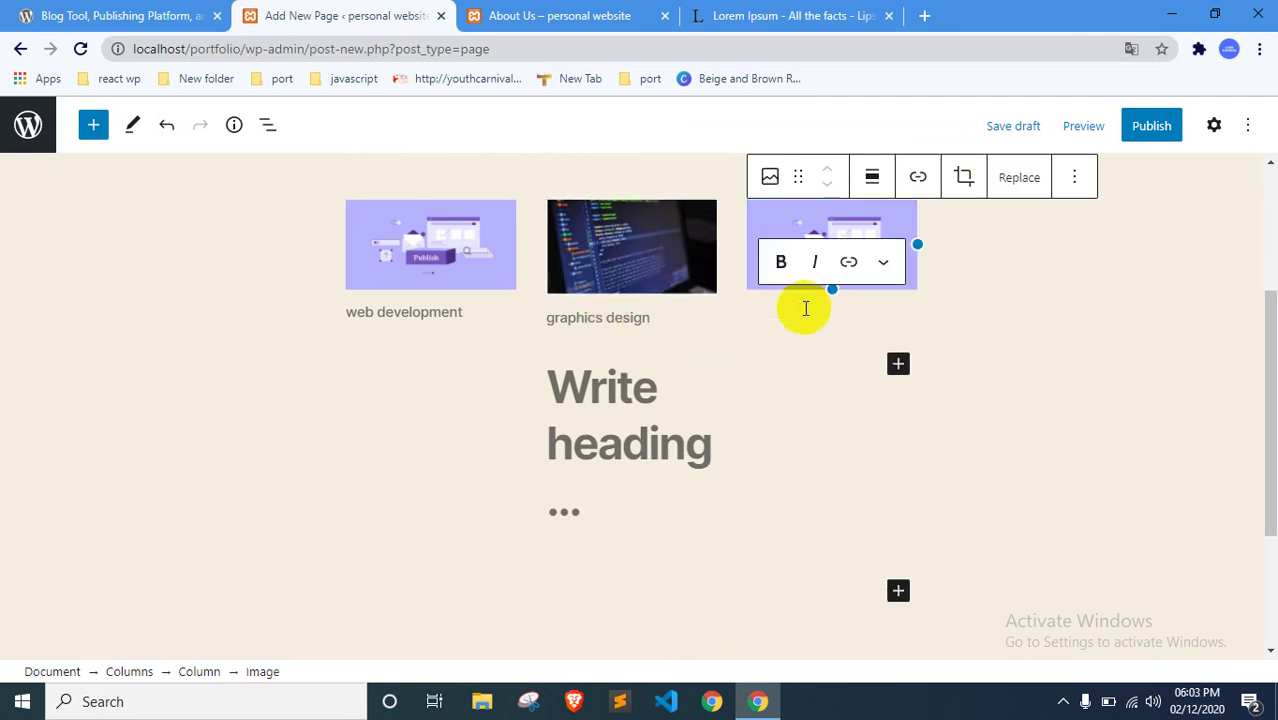
pyautogui.write('se')
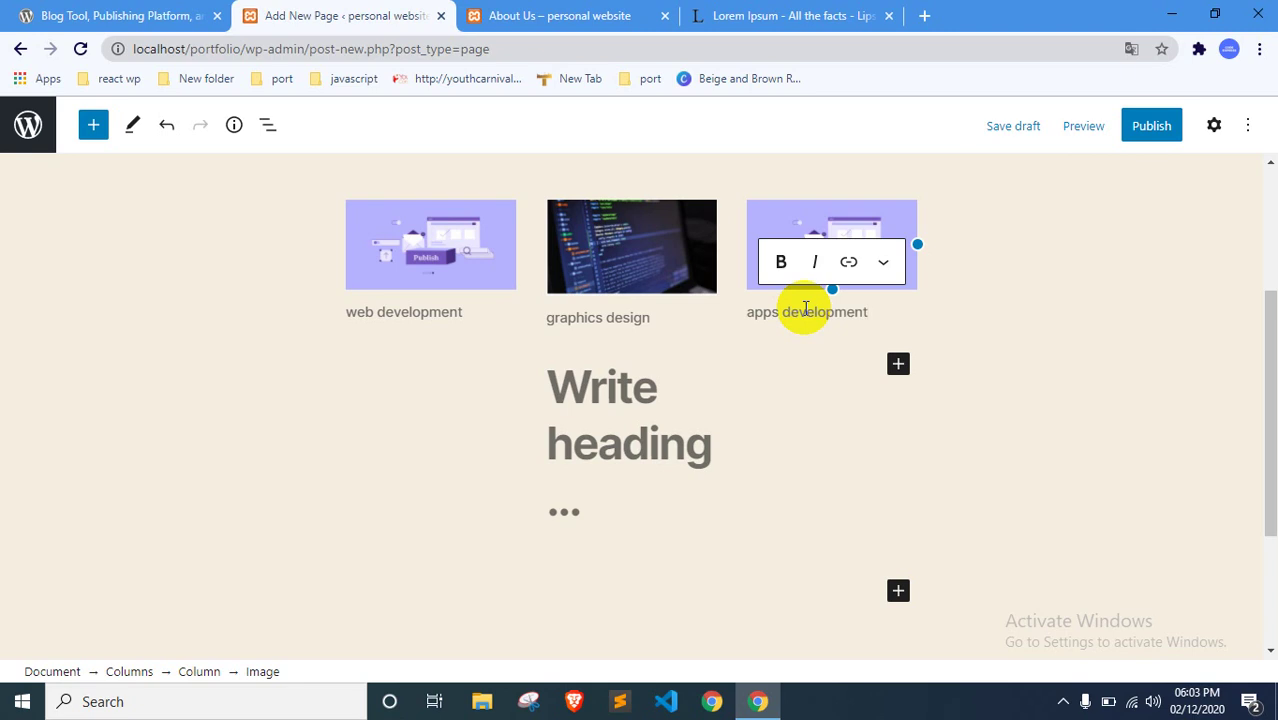
# Step: Add a heading block below the first column's captioned image with the text "web development"
pyautogui.click(591, 251)
pyautogui.click(508, 246)
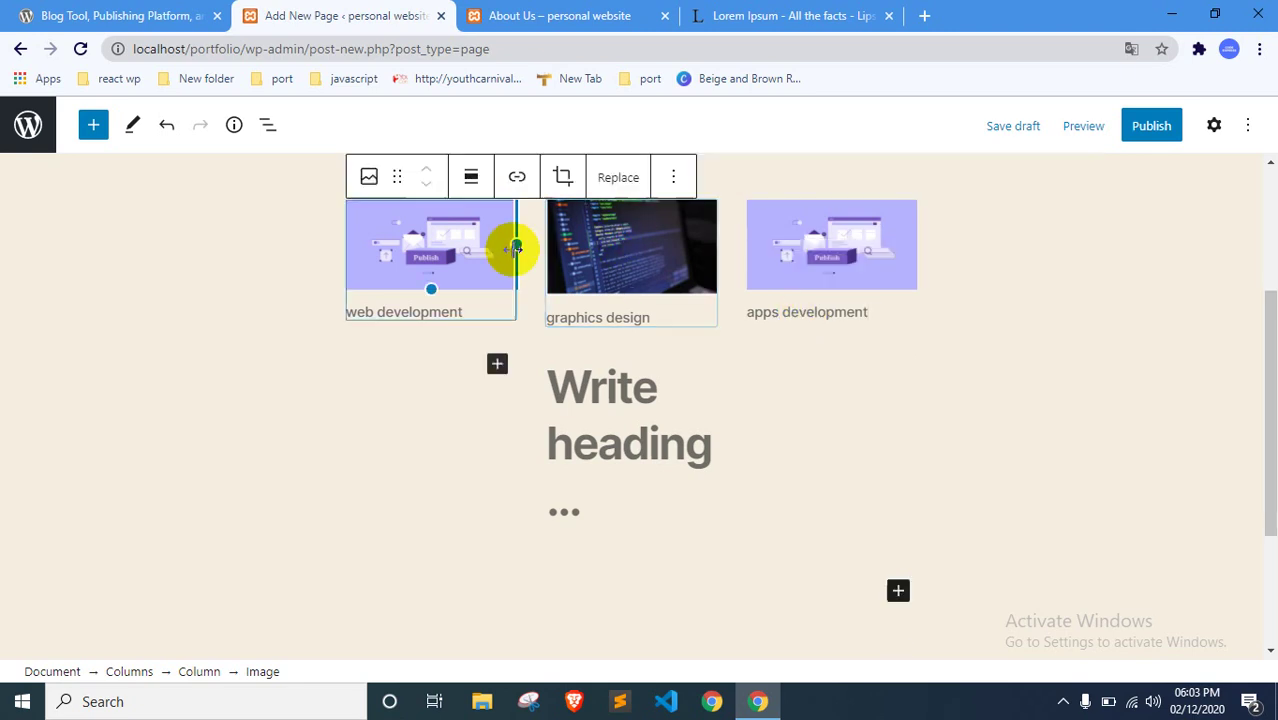
pyautogui.click(449, 314)
pyautogui.click(428, 379)
pyautogui.click(497, 364)
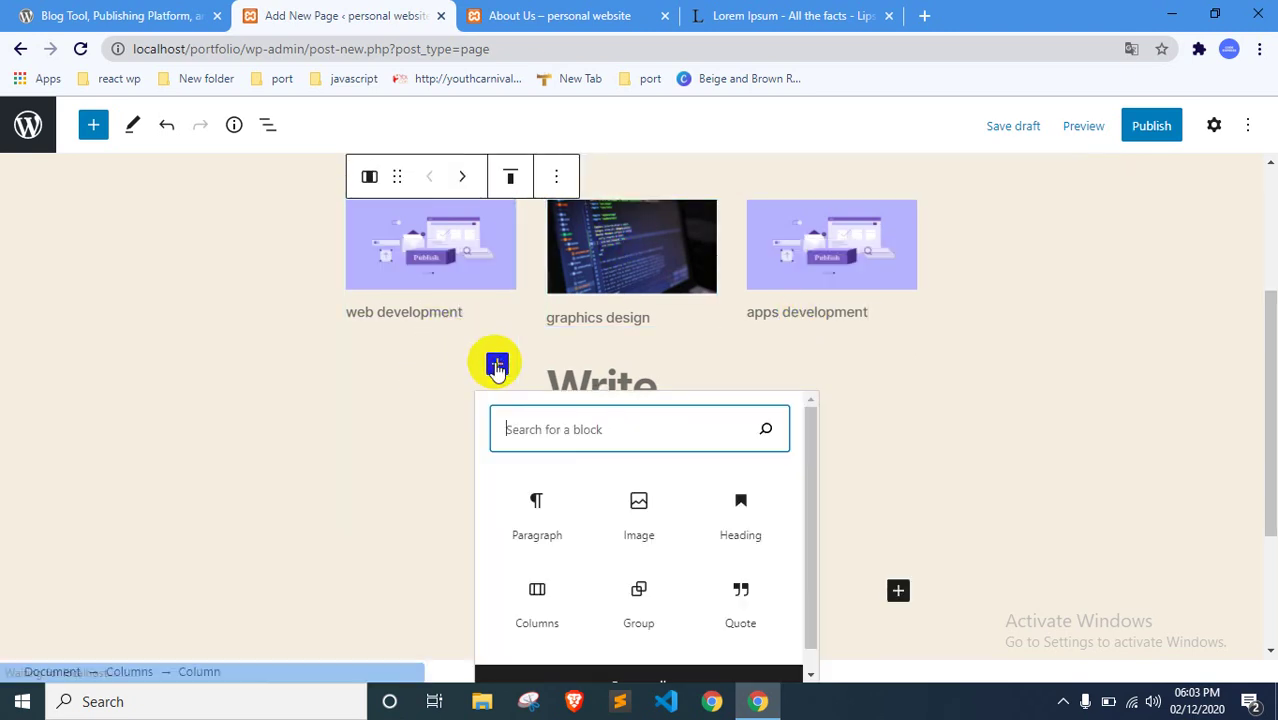
pyautogui.click(748, 505)
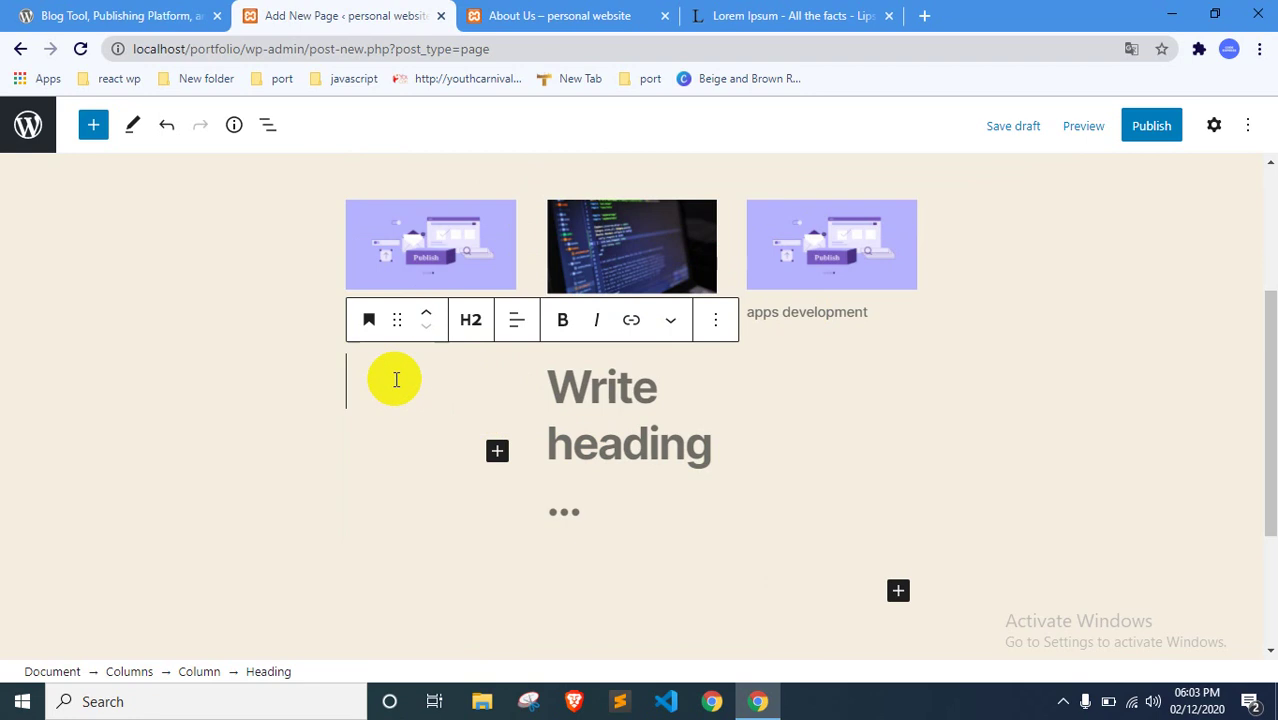
pyautogui.write('web deve')
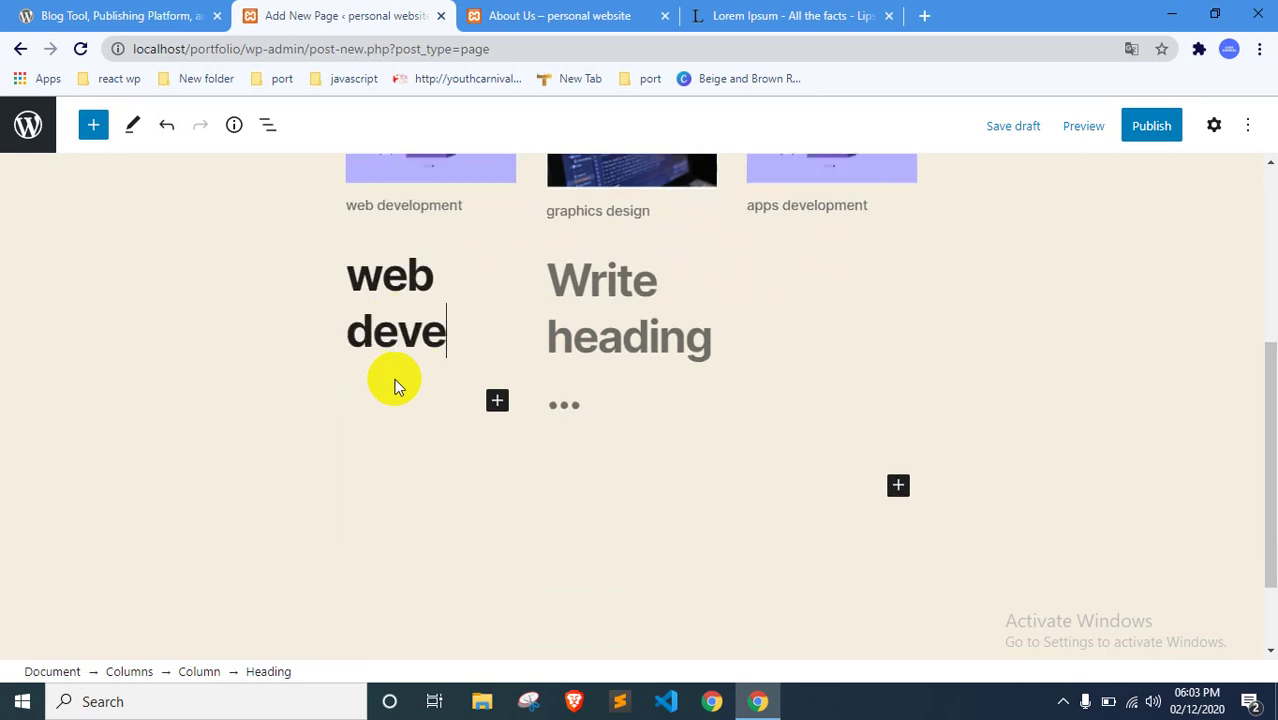
pyautogui.write('lopment')
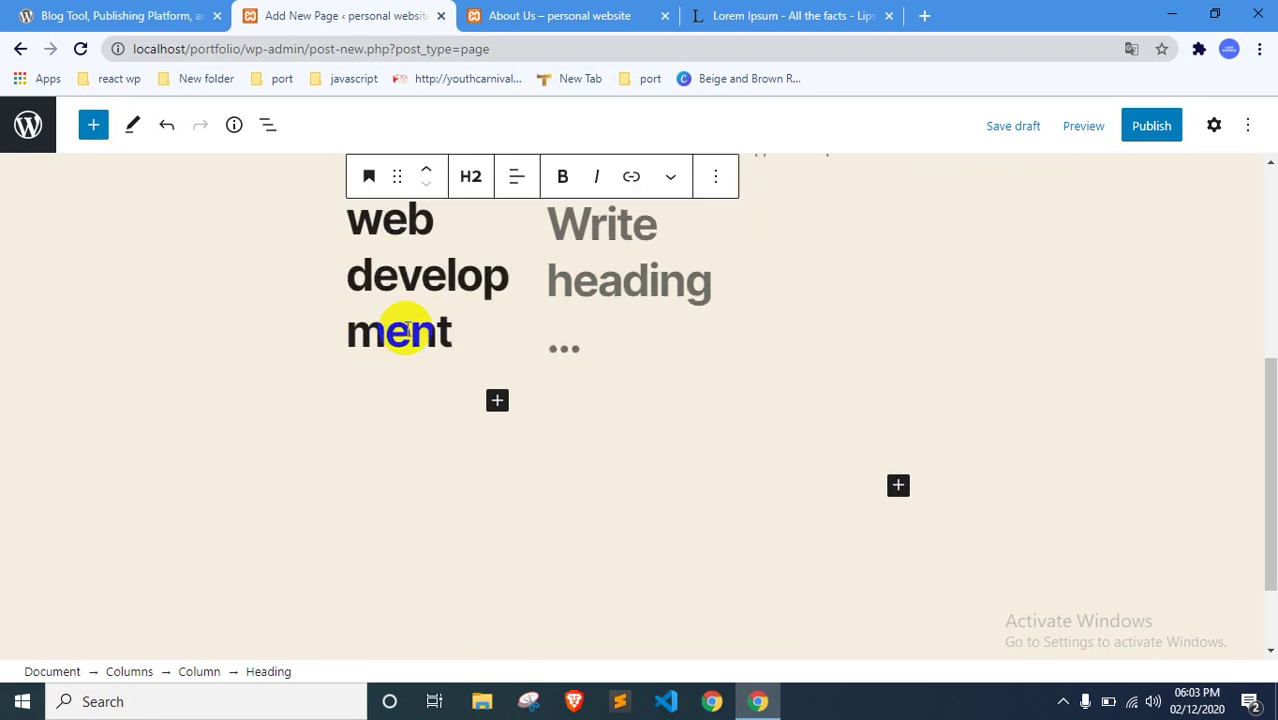
# Step: Change the "web development" heading in the first column to heading level H5
pyautogui.moveTo(452, 332); pyautogui.dragTo(348, 222)
pyautogui.click(481, 186)
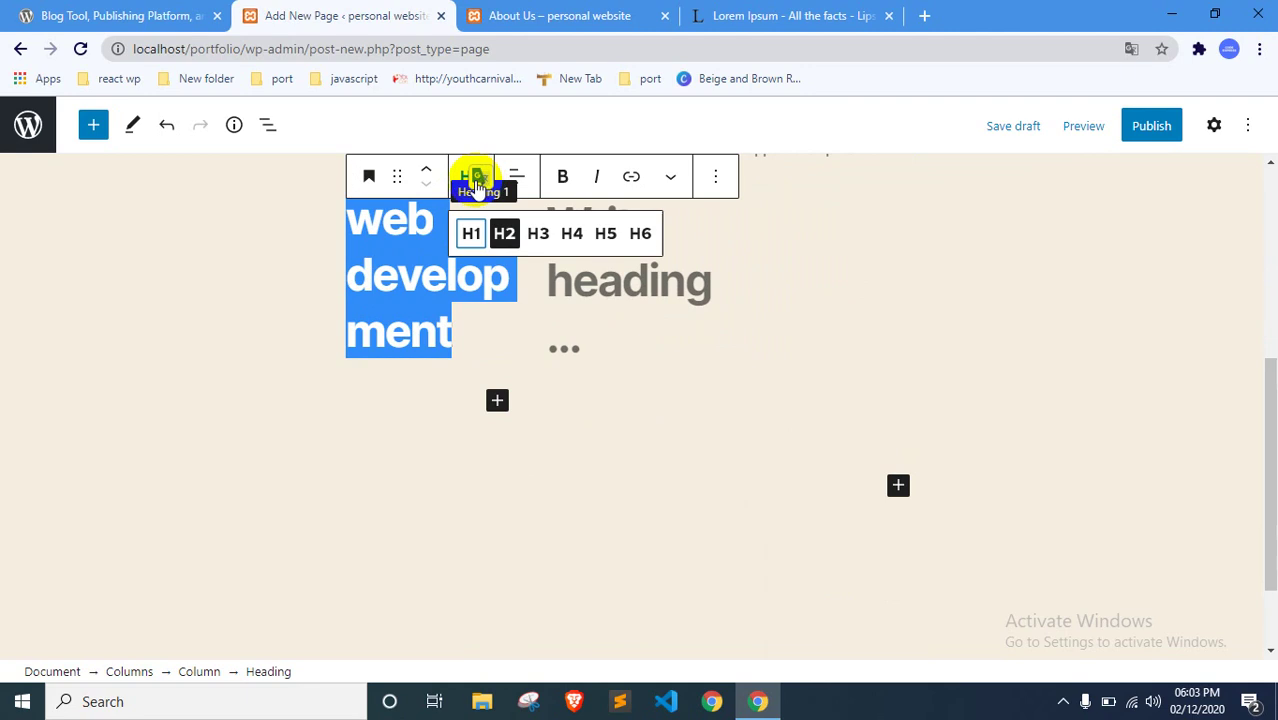
pyautogui.click(603, 234)
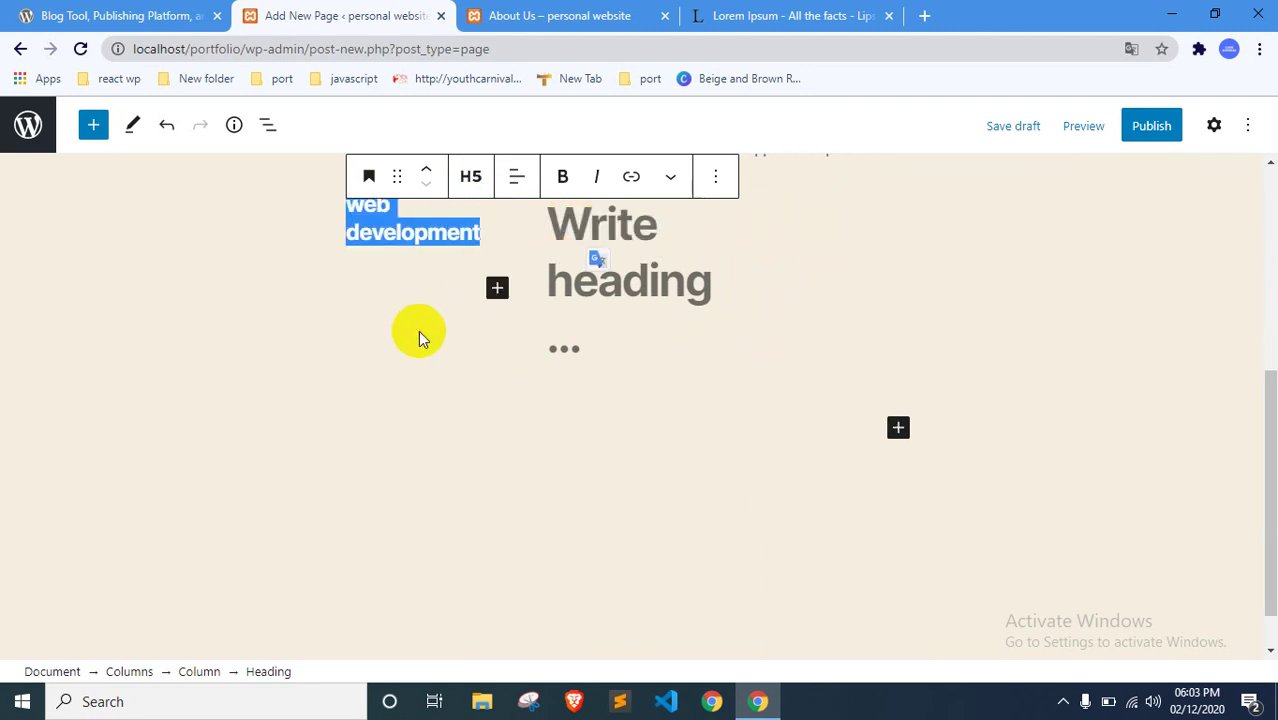
# Step: Delete the captions of the first and middle columns' images
pyautogui.scroll(2, 418, 335)
pyautogui.click(420, 378)
pyautogui.click(431, 286)
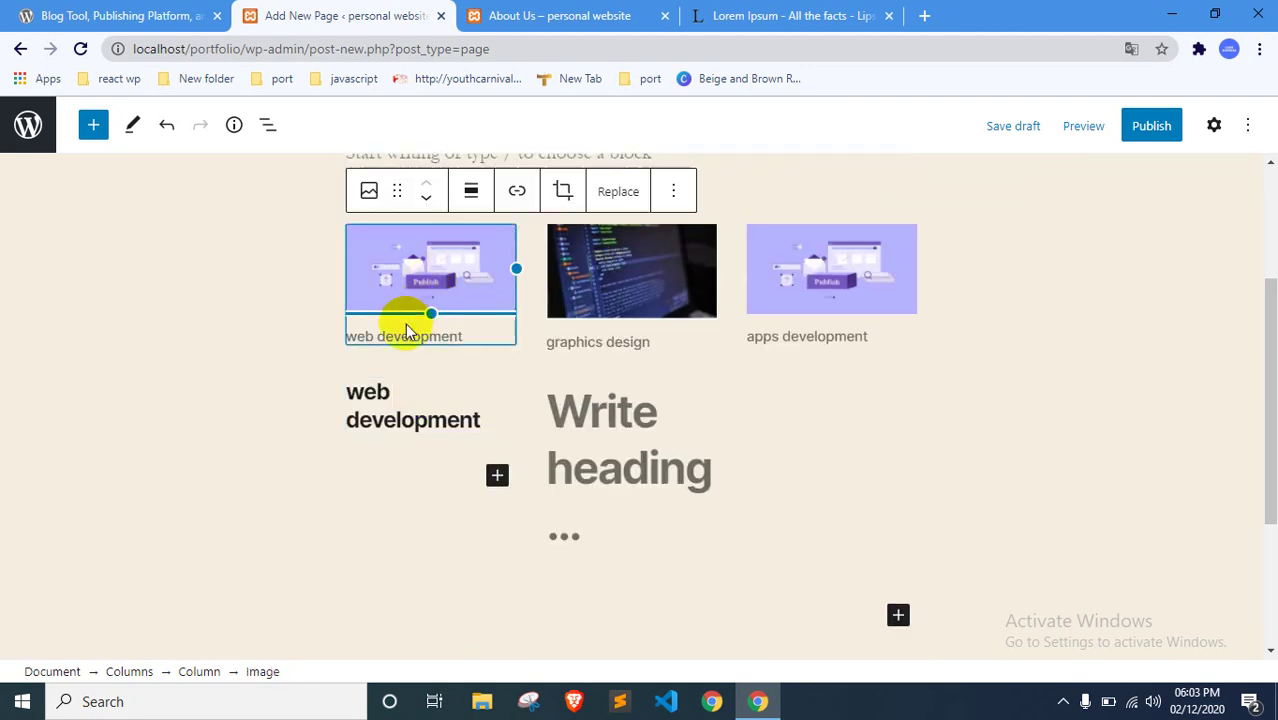
pyautogui.click(403, 336)
pyautogui.press('BackSpace')
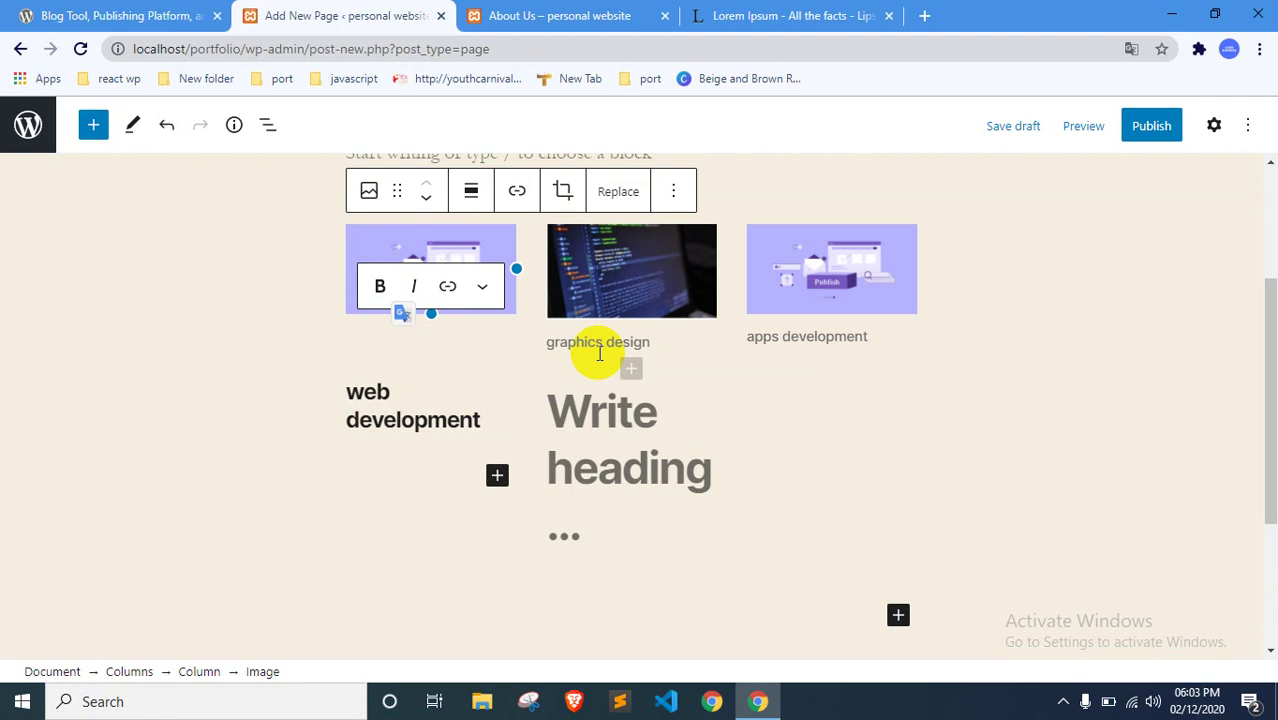
pyautogui.click(600, 342)
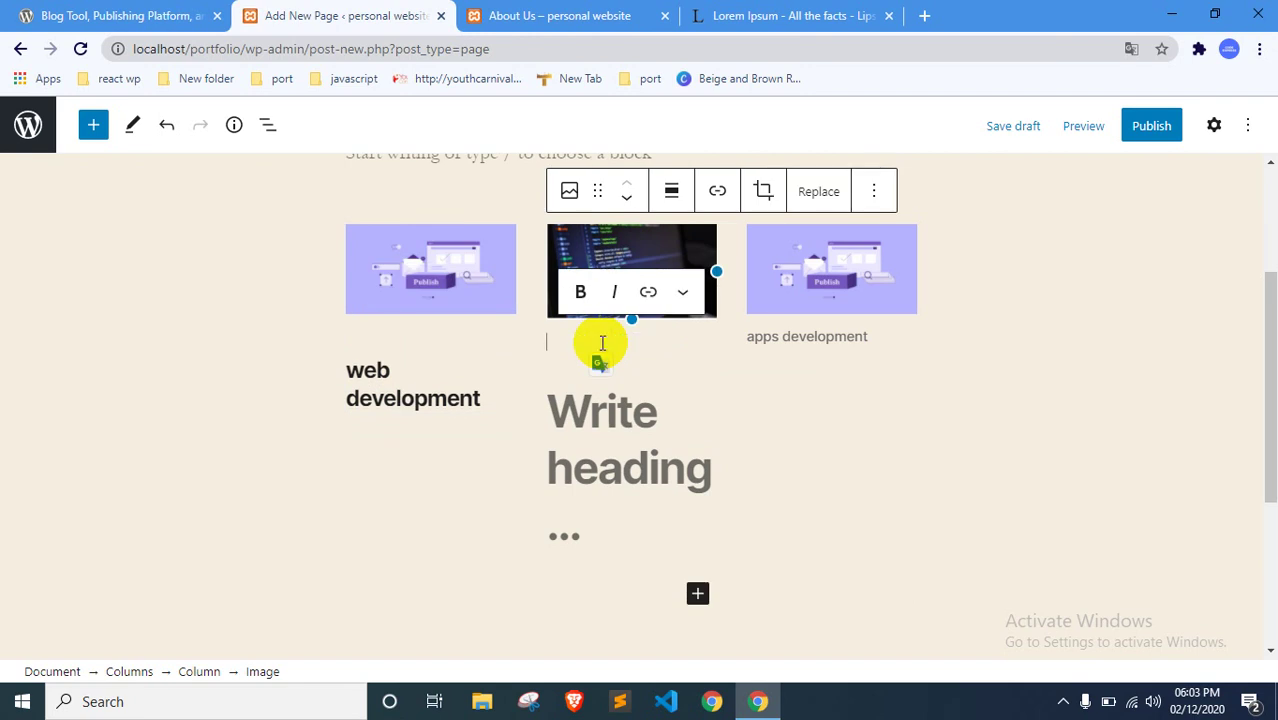
# Step: Fill the middle column's empty heading with "graphics design" and set it to level H5
pyautogui.click(665, 410)
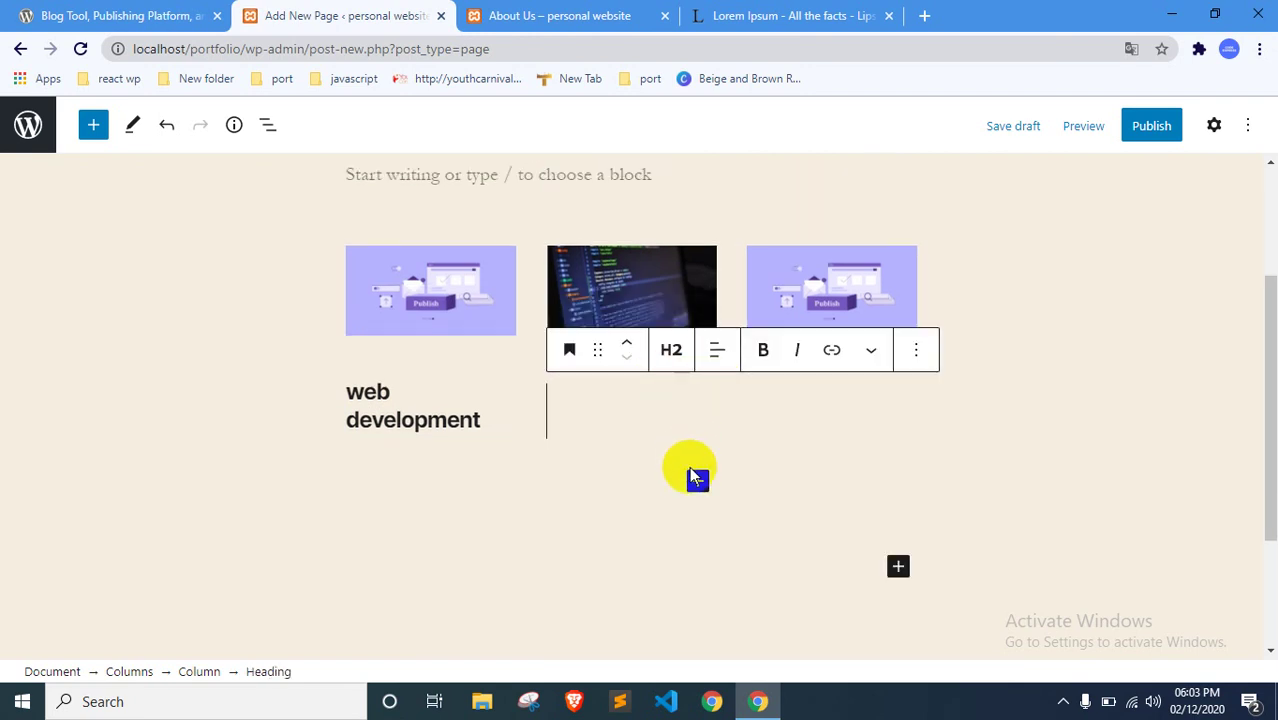
pyautogui.write('graphics design')
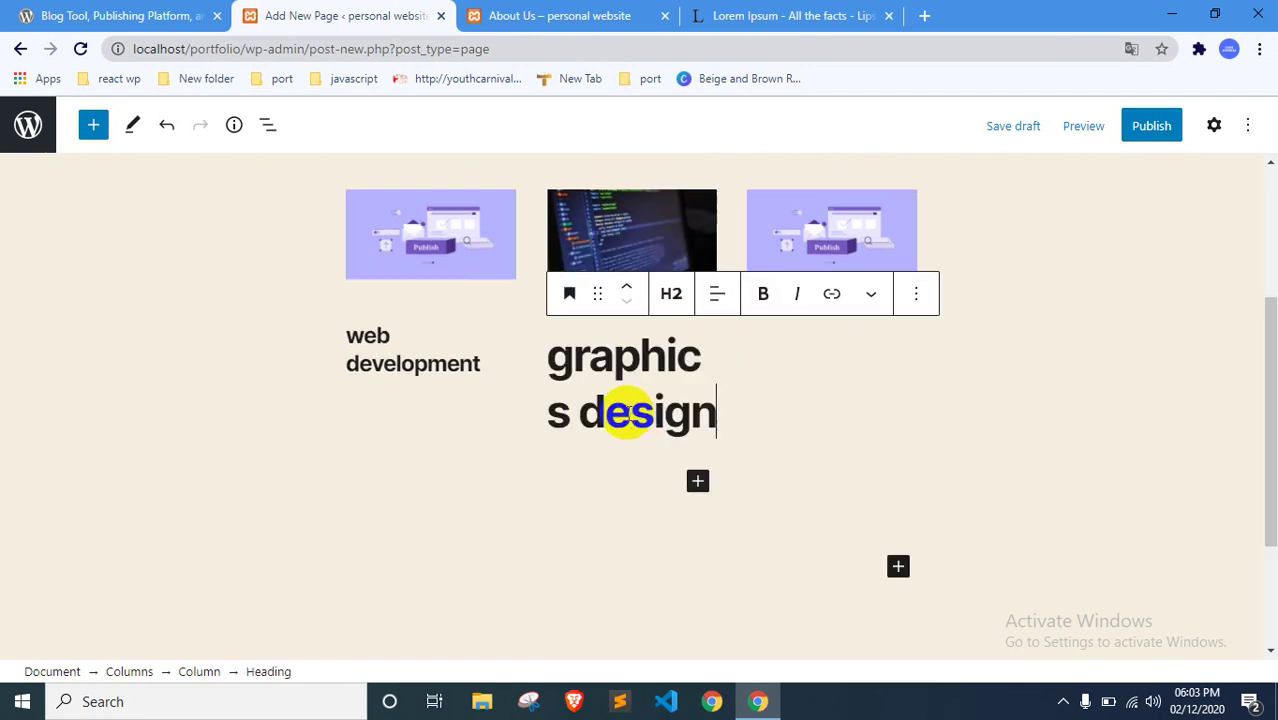
pyautogui.click(672, 296)
pyautogui.click(805, 352)
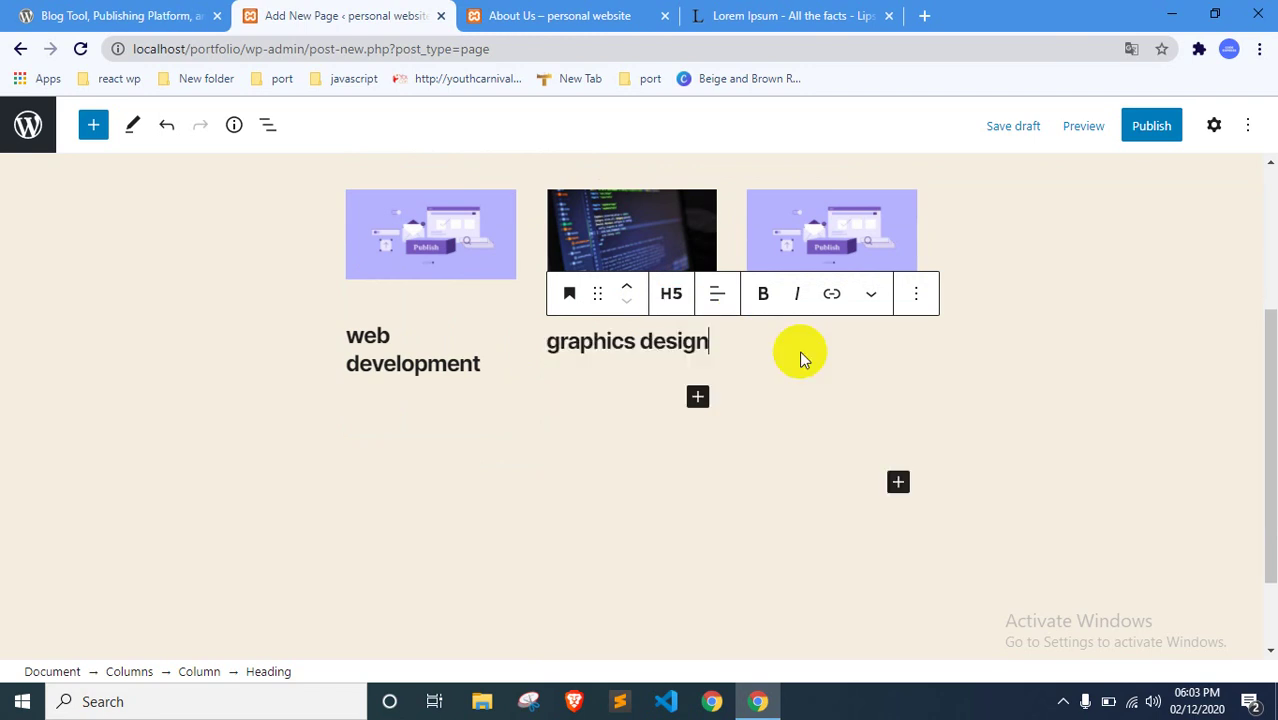
# Step: Copy the caption text of the third column's image and delete it from the image
pyautogui.click(779, 348)
pyautogui.tripleClick(778, 304)
pyautogui.hotkey('ctrl', 'c')
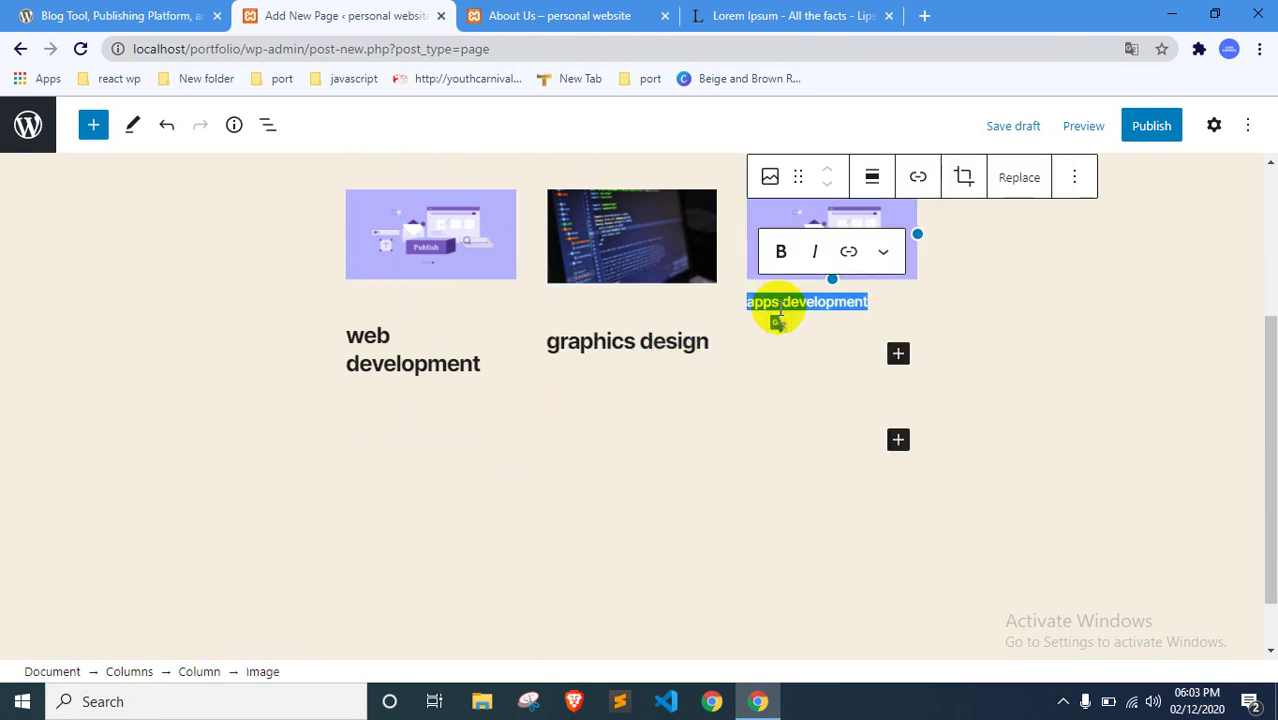
pyautogui.press('BackSpace')
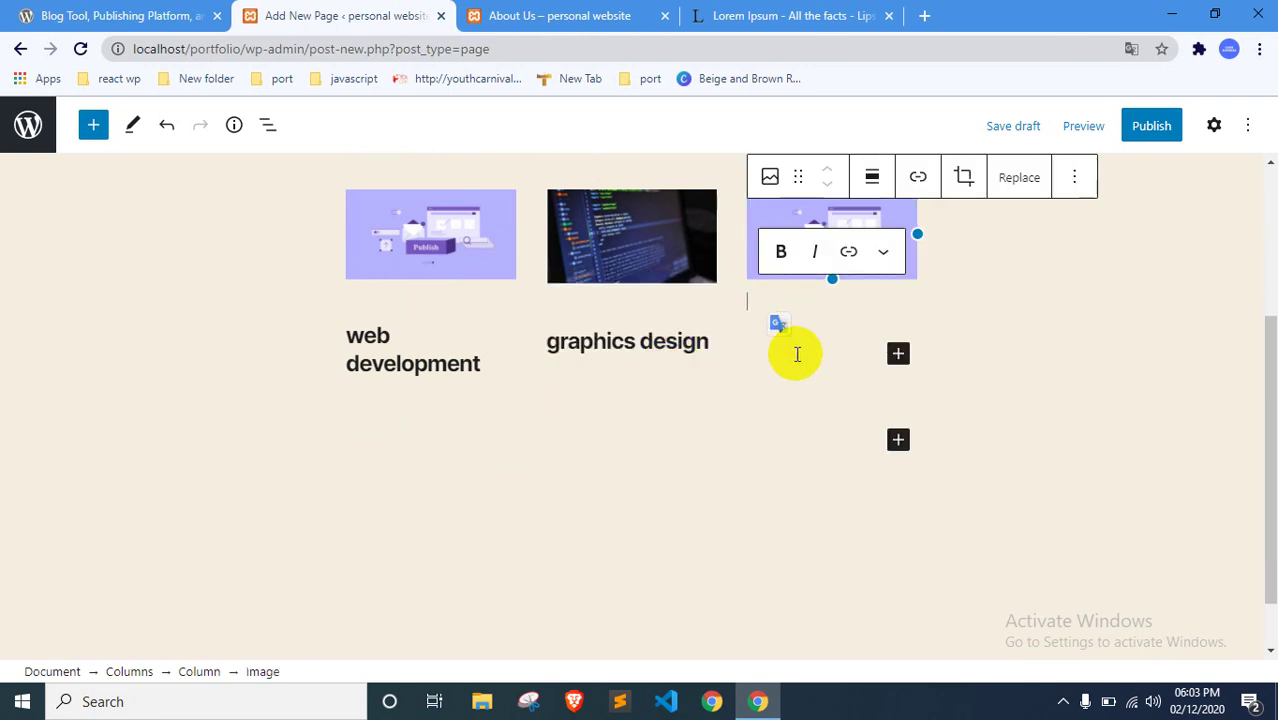
# Step: Add a heading block below the third column's image with the copied text "apps development" and set it to level H5
pyautogui.click(897, 355)
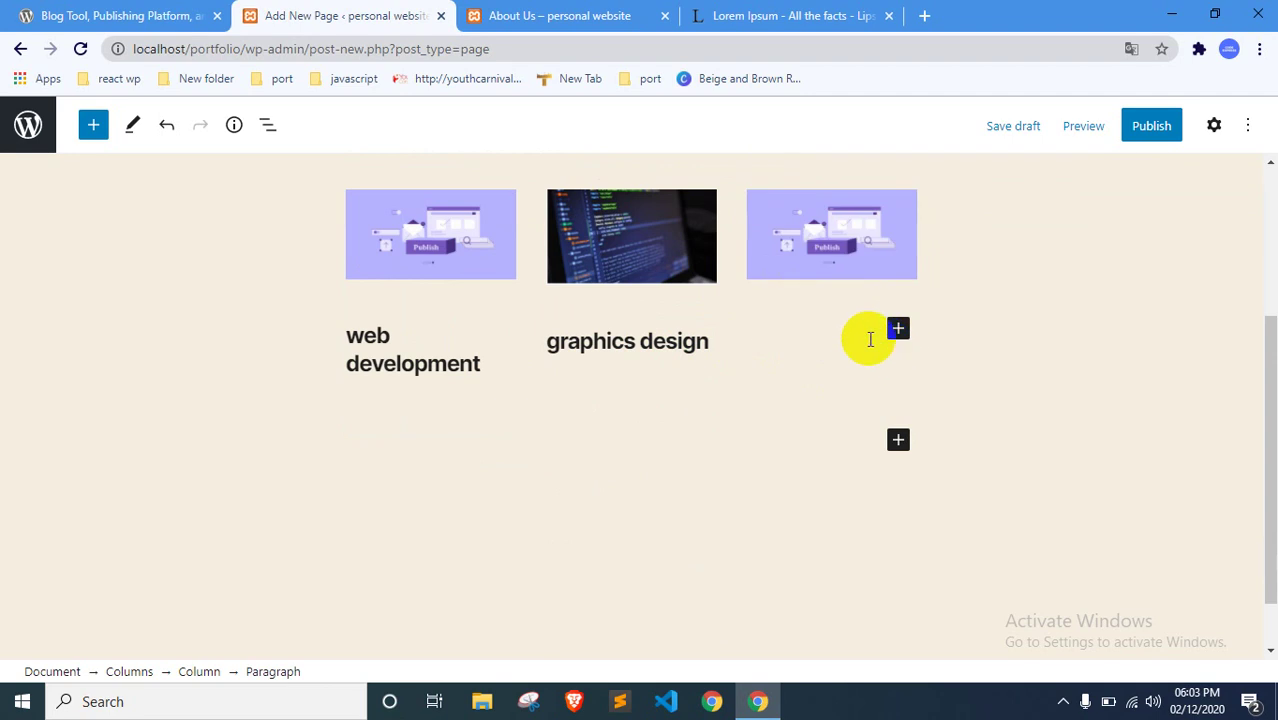
pyautogui.hotkey('ctrl', 'v')
pyautogui.hotkey('ctrl', 'z')
pyautogui.click(900, 330)
pyautogui.click(1122, 470)
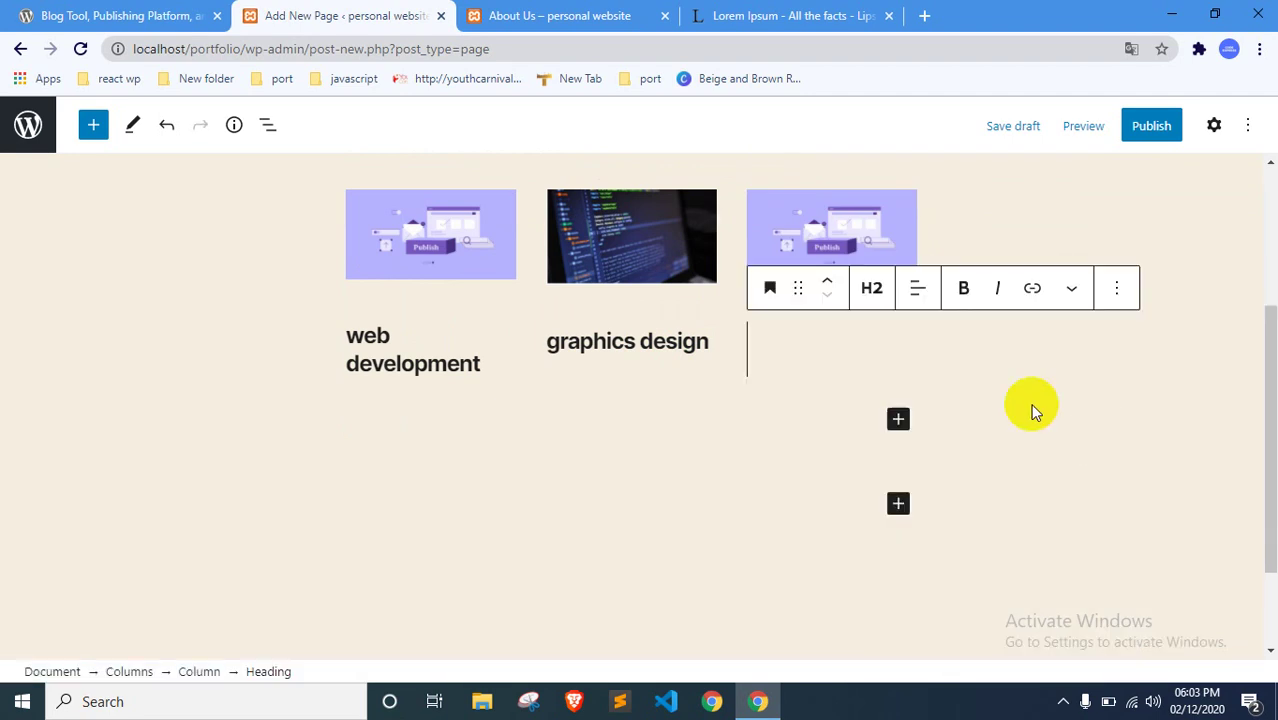
pyautogui.hotkey('ctrl', 'v')
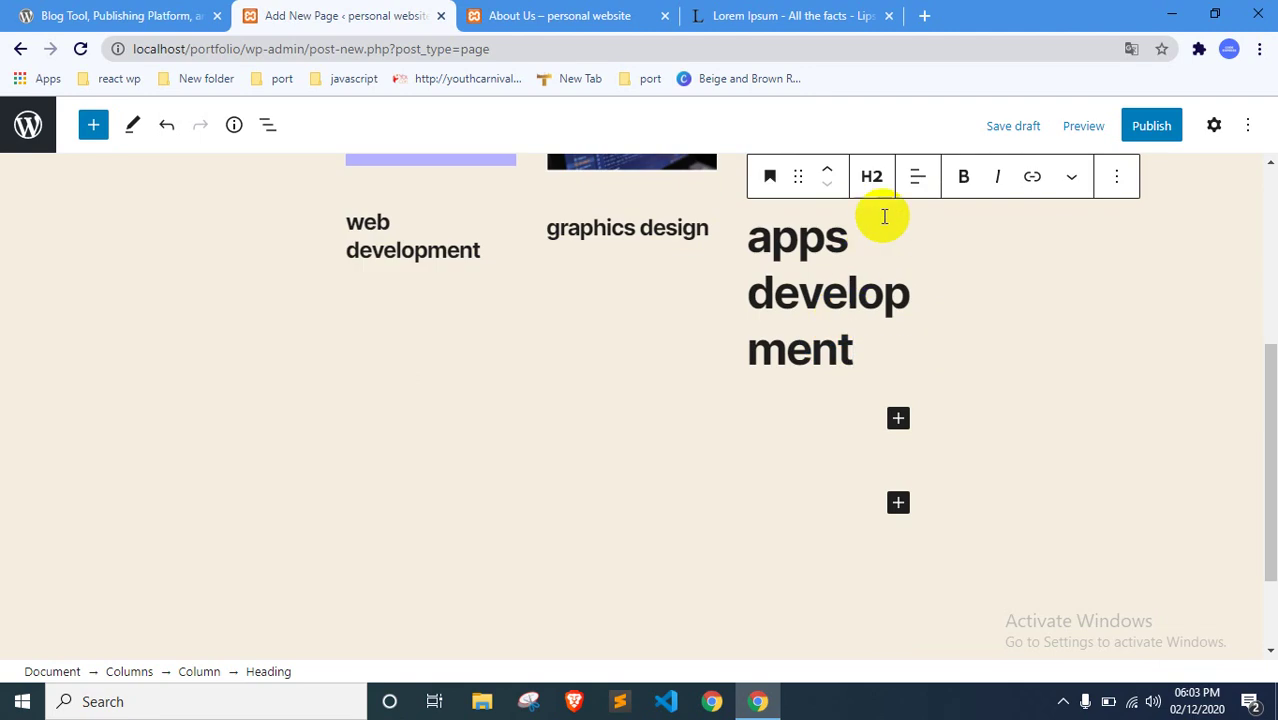
pyautogui.click(871, 177)
pyautogui.click(1005, 243)
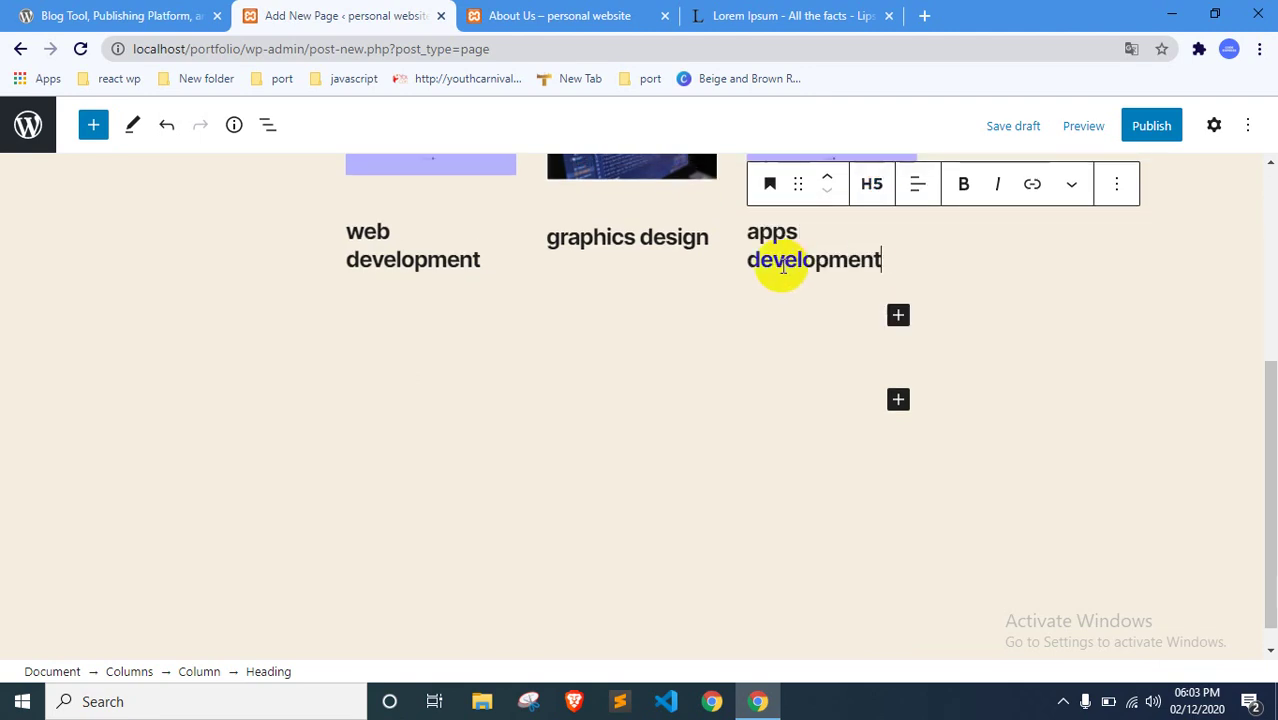
pyautogui.scroll(1, 137, 305)
pyautogui.click(137, 305)
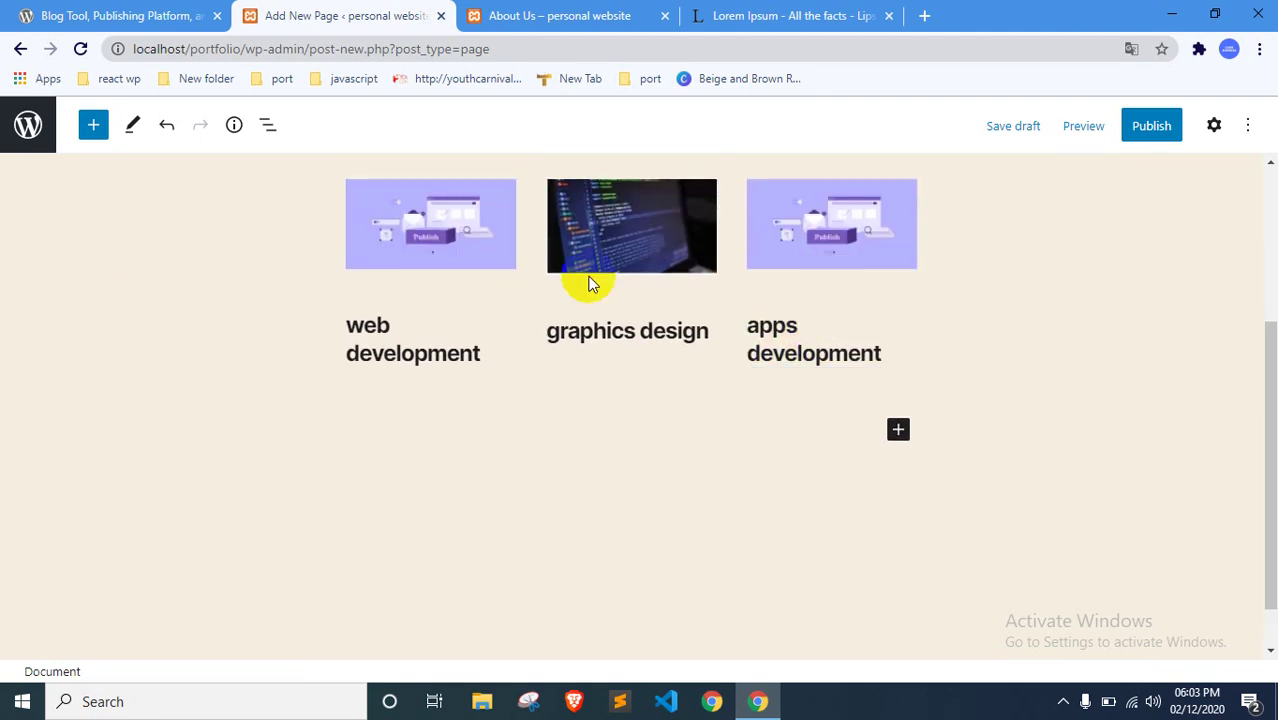
# Step: Check the Services page's document settings and publish the page
pyautogui.scroll(3, 590, 280)
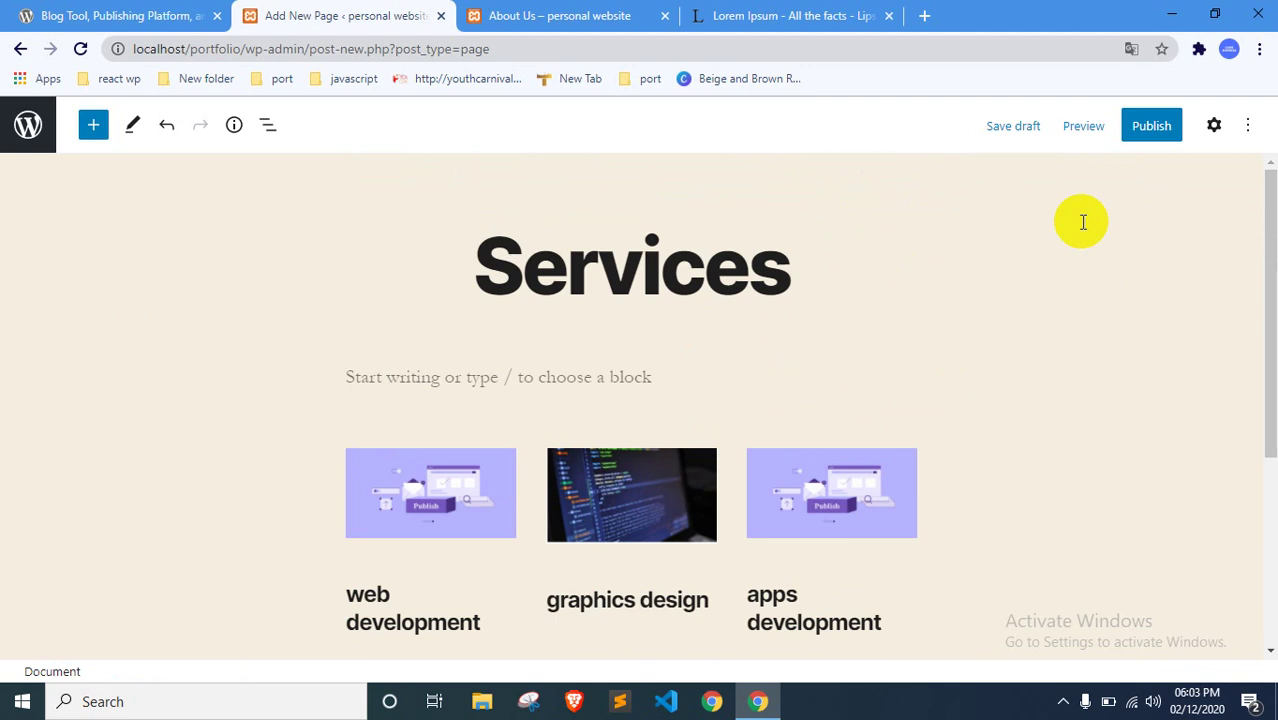
pyautogui.click(1214, 127)
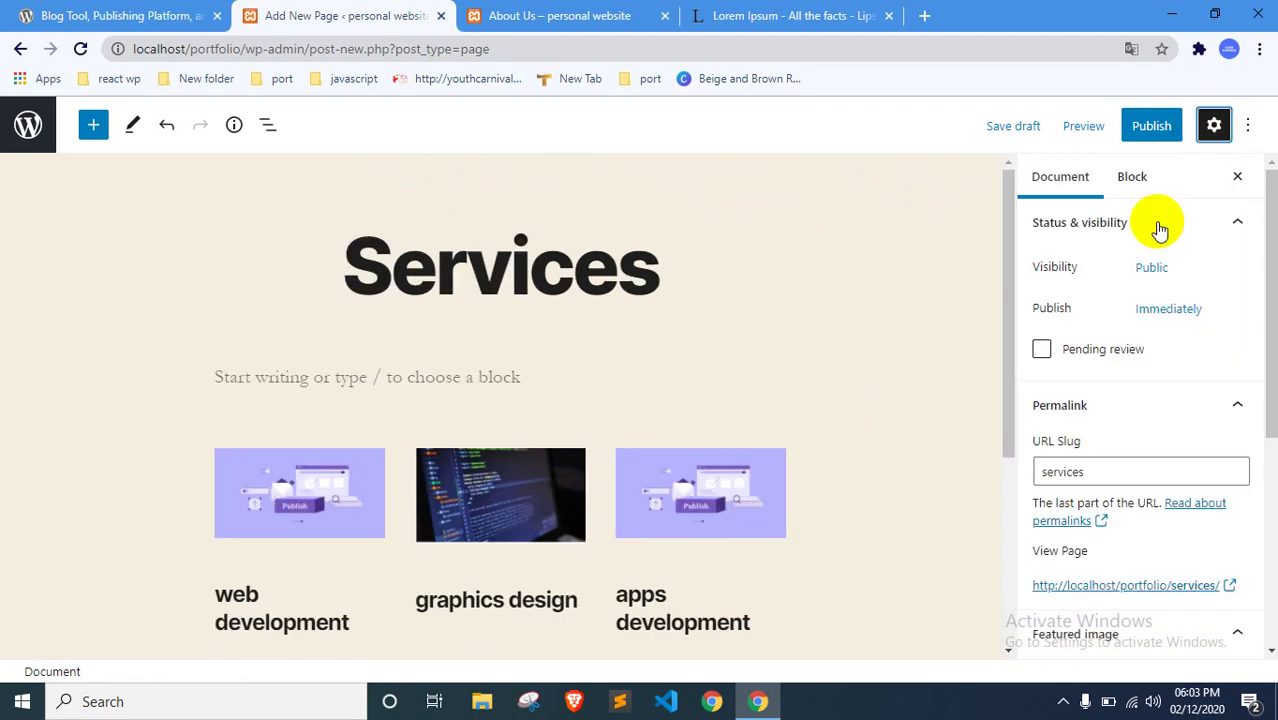
pyautogui.scroll(-4, 1100, 284)
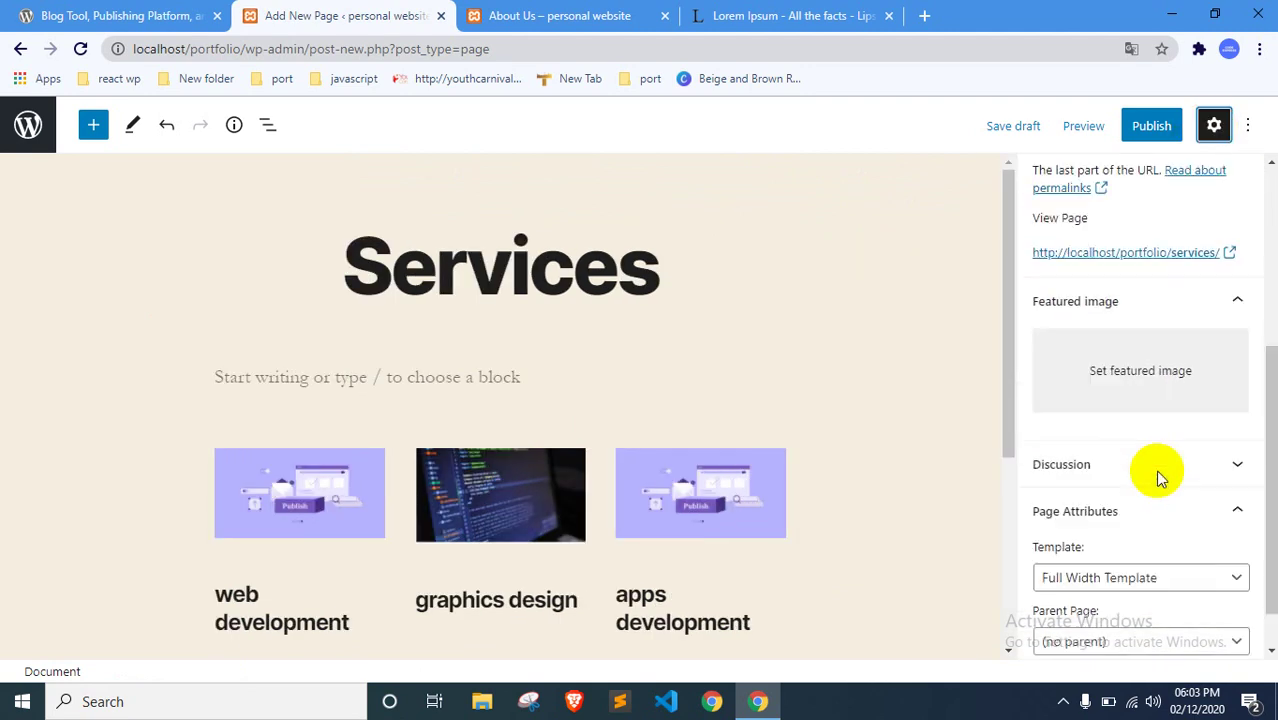
pyautogui.click(1148, 125)
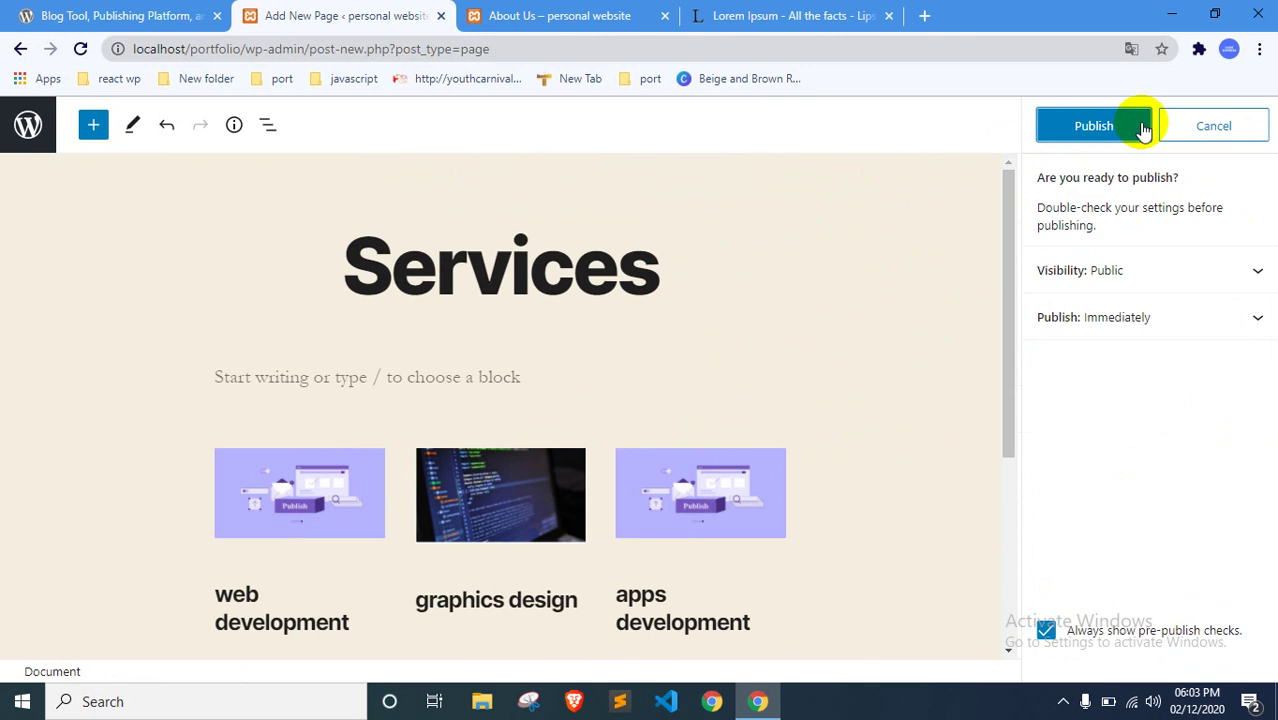
pyautogui.click(1082, 127)
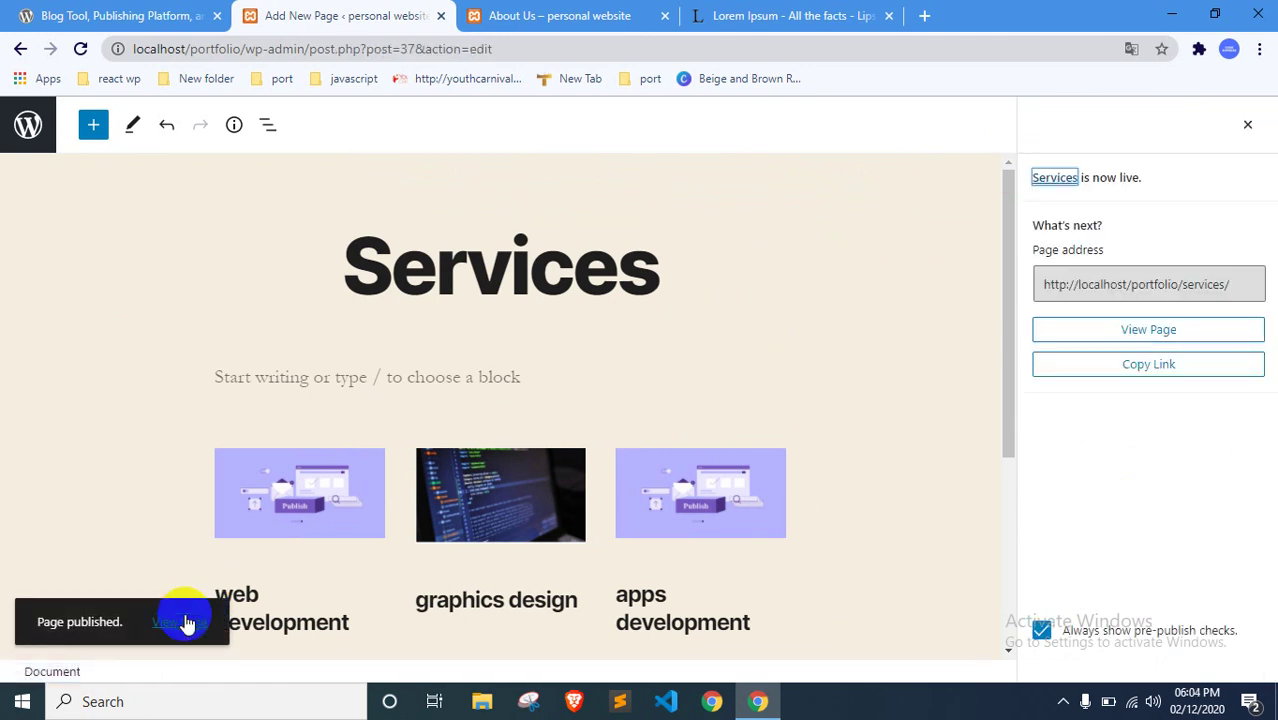
# Step: View the three service columns on the published Services page and close the open About Us page
pyautogui.click(185, 622)
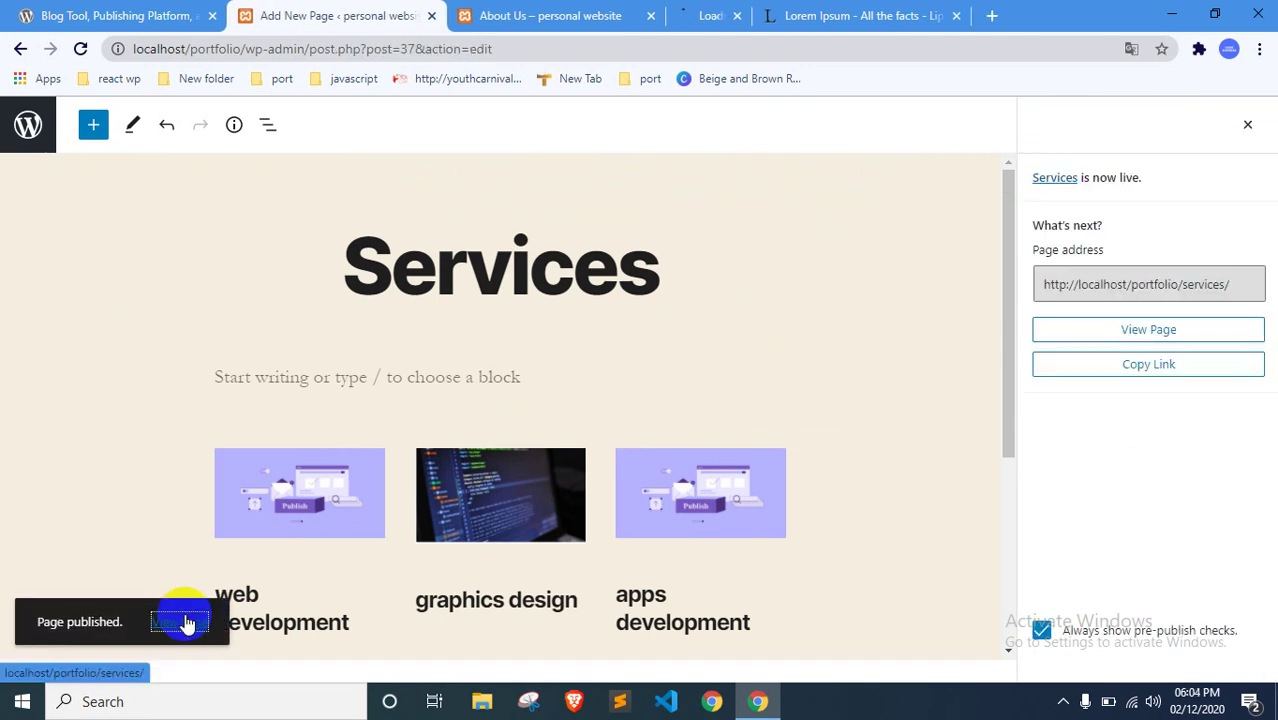
pyautogui.click(700, 15)
pyautogui.scroll(-3, 592, 300)
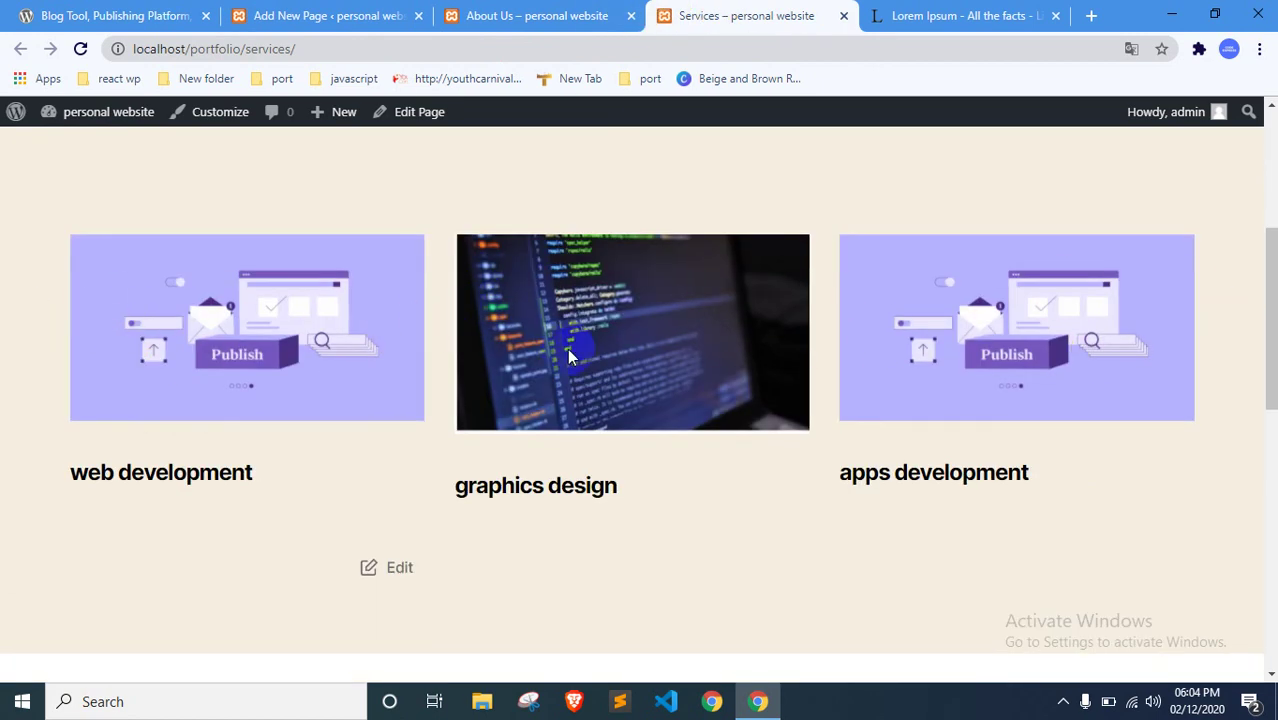
pyautogui.click(626, 16)
# Step: Change the Services page's template to Default template in the editor and update the page
pyautogui.click(362, 12)
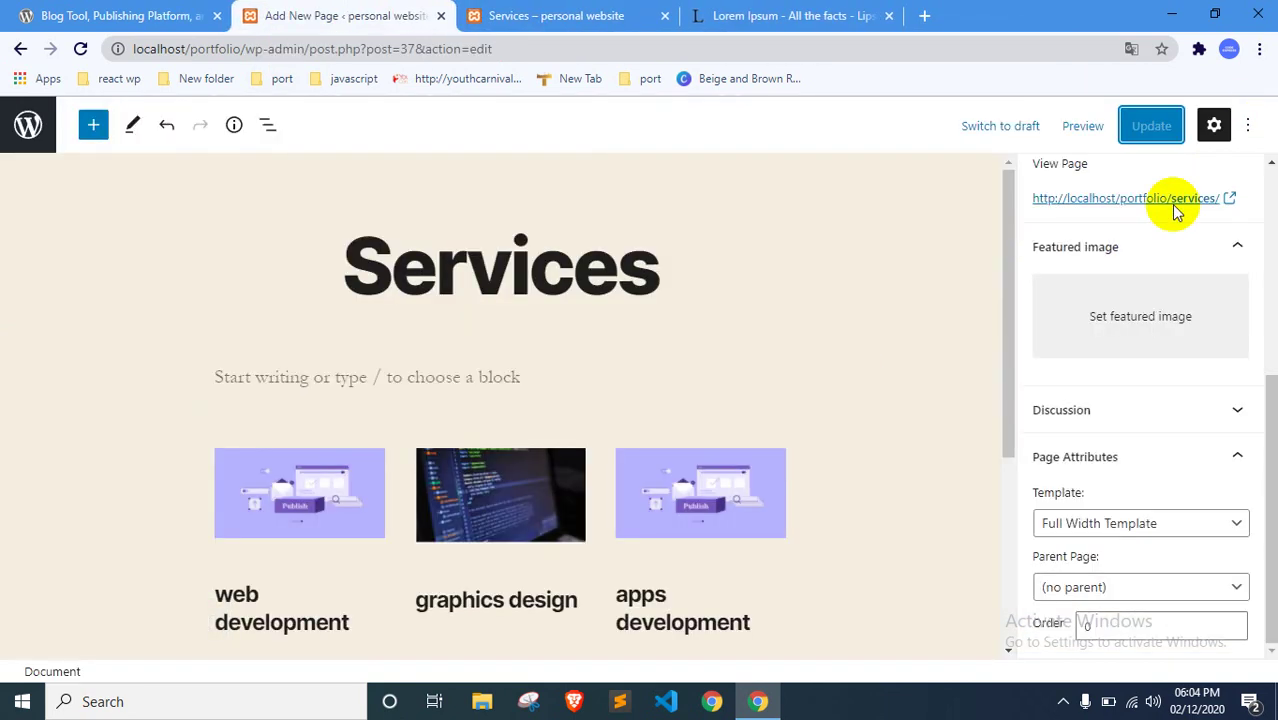
pyautogui.click(1138, 522)
pyautogui.click(1090, 548)
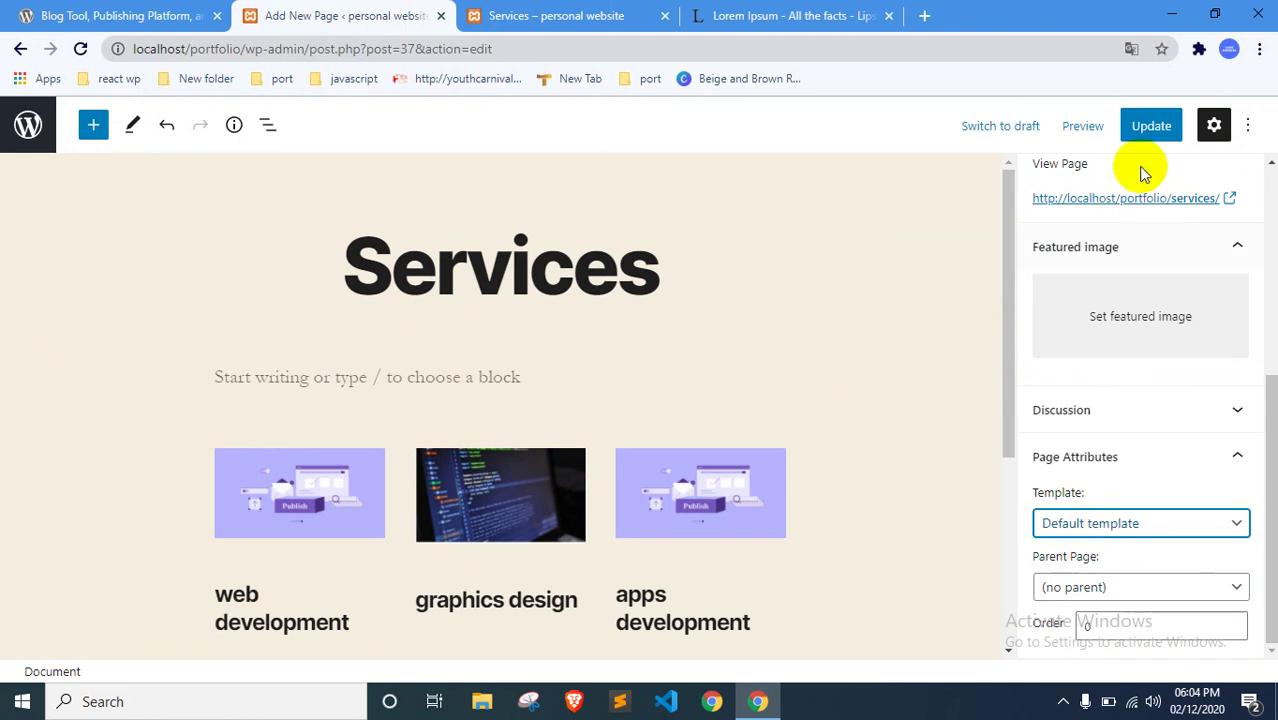
pyautogui.click(1150, 125)
# Step: Reload the live Services page and examine how its columns are laid out with the default template
pyautogui.click(556, 16)
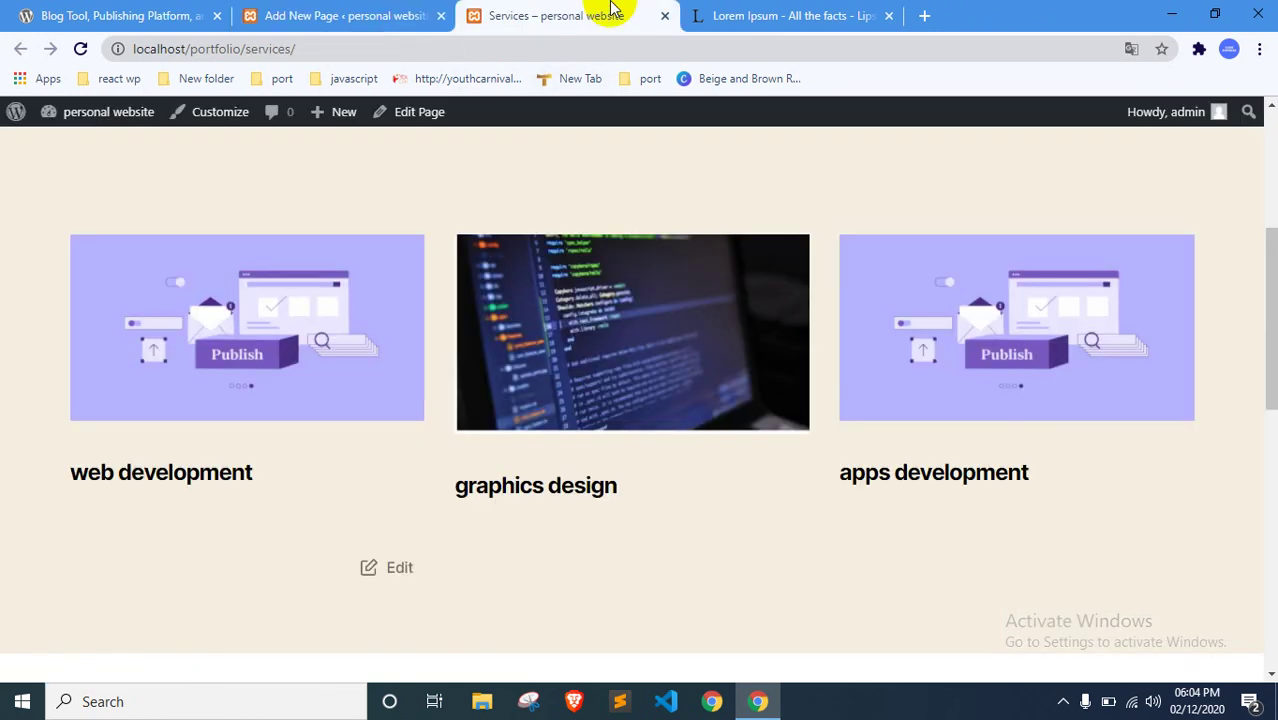
pyautogui.rightClick(6, 215)
pyautogui.click(40, 272)
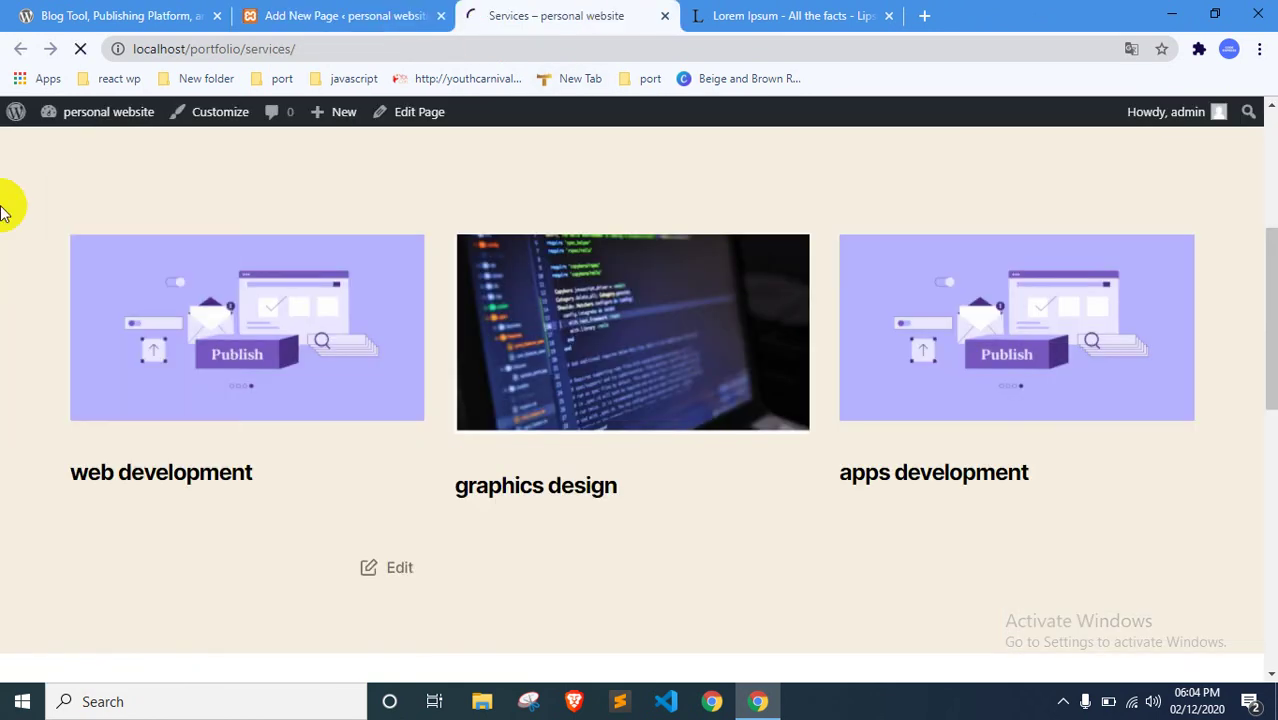
pyautogui.scroll(1, 631, 485)
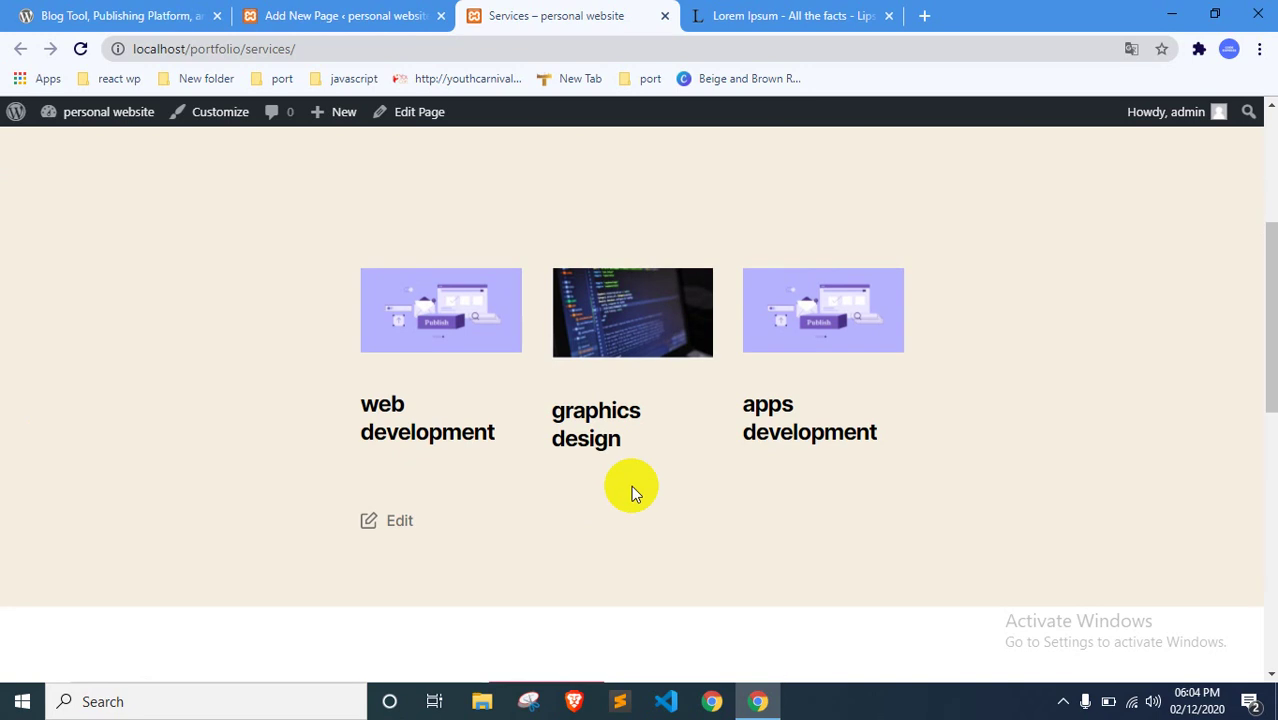
pyautogui.scroll(2, 463, 399)
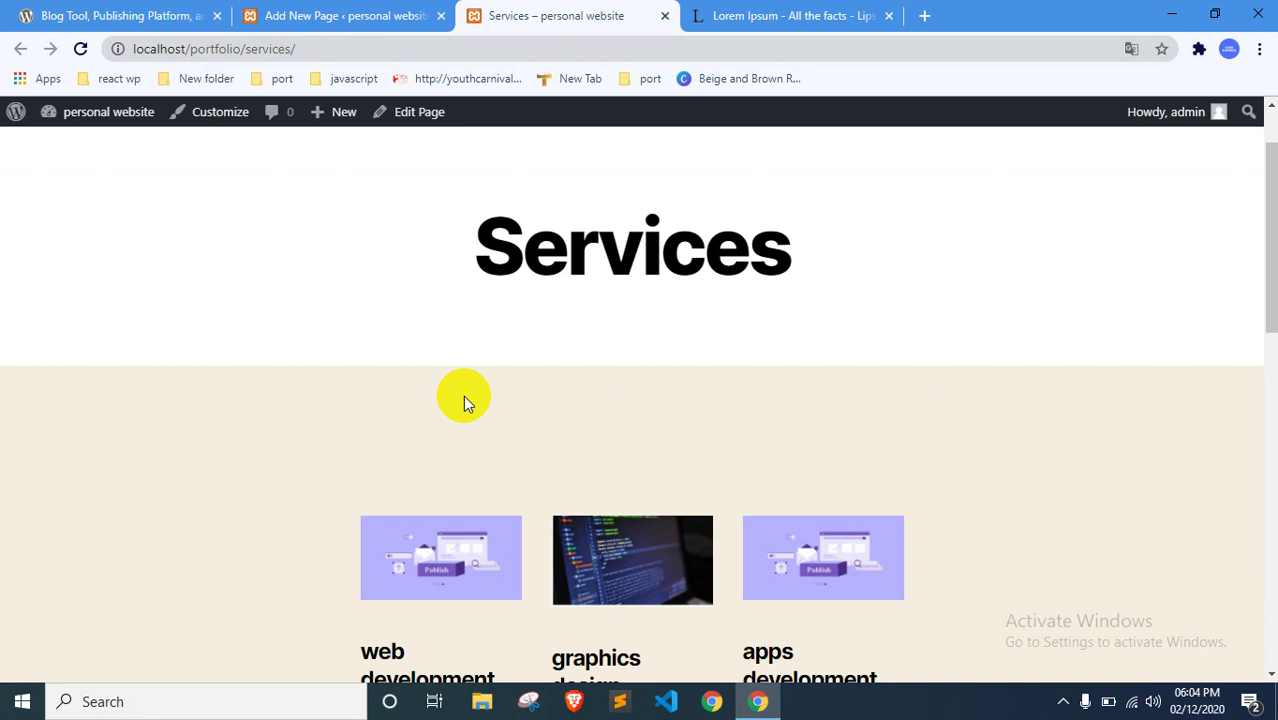
pyautogui.scroll(-2, 463, 395)
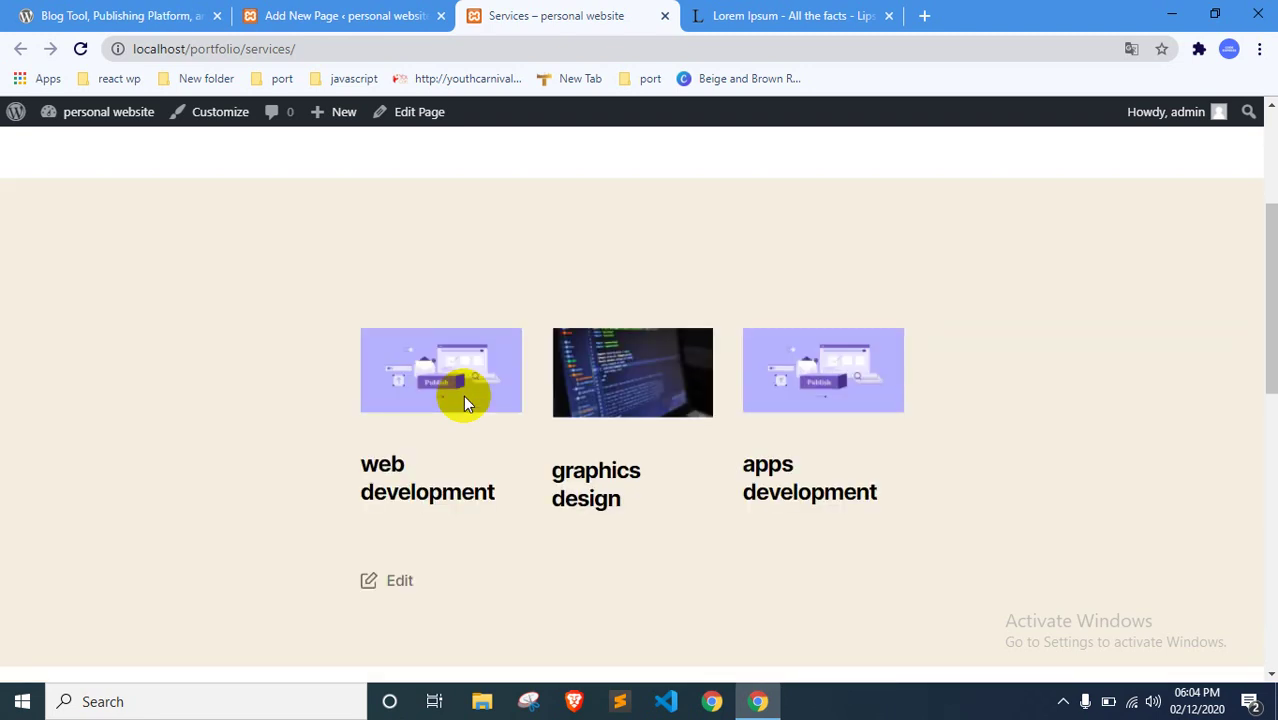
pyautogui.scroll(-4, 463, 395)
# Step: Set the Services page's template back to Full Width Template in the editor and update the page
pyautogui.hotkey('ctrl', 'shift', 'Tab')
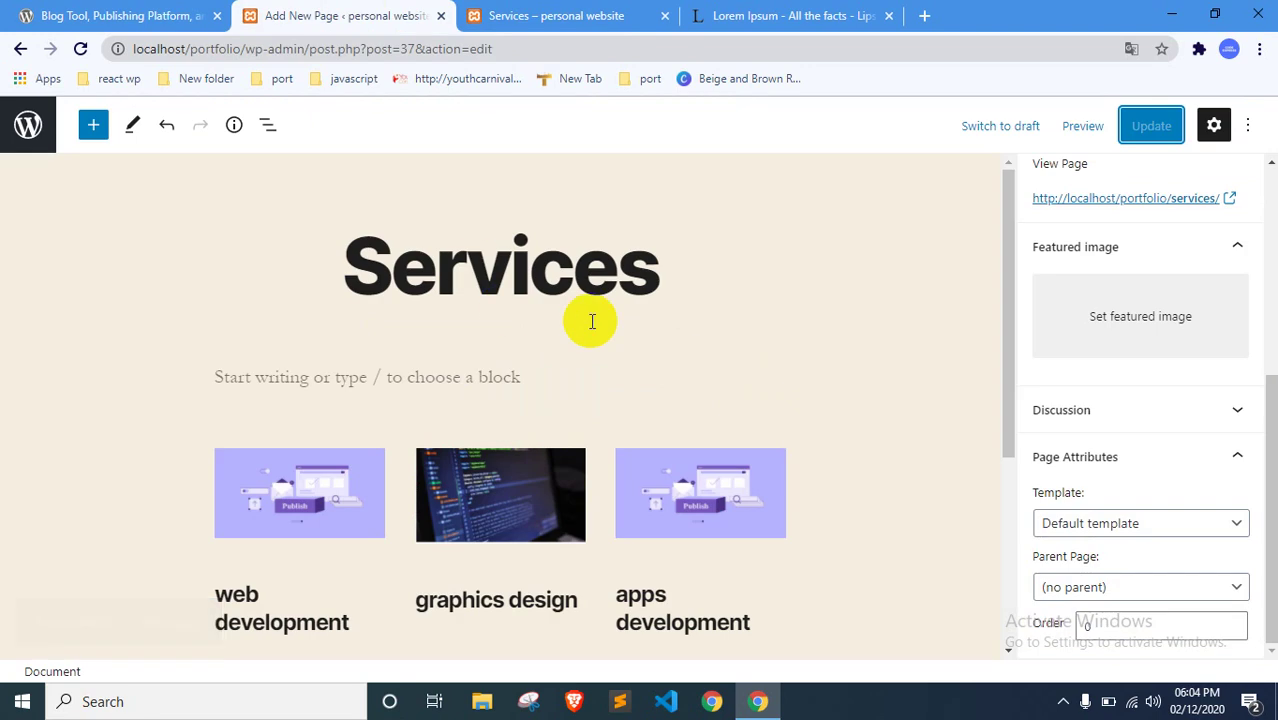
pyautogui.click(1105, 523)
pyautogui.click(1087, 585)
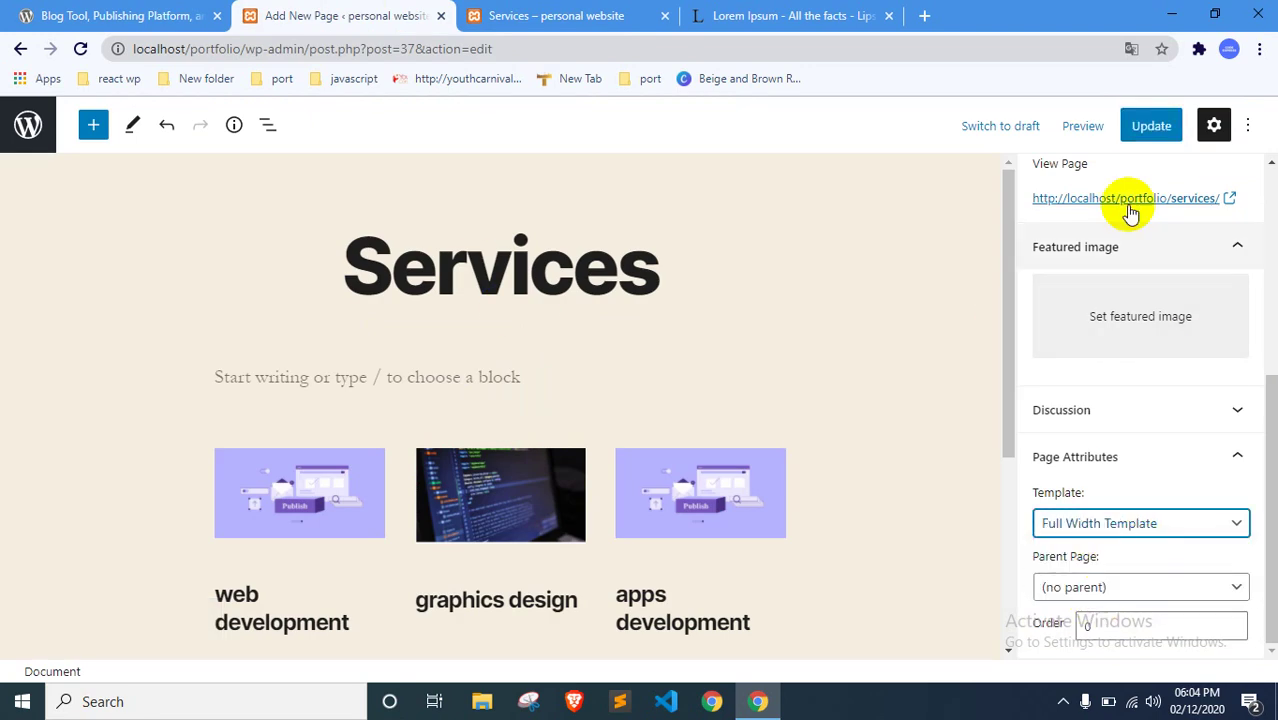
pyautogui.click(1150, 125)
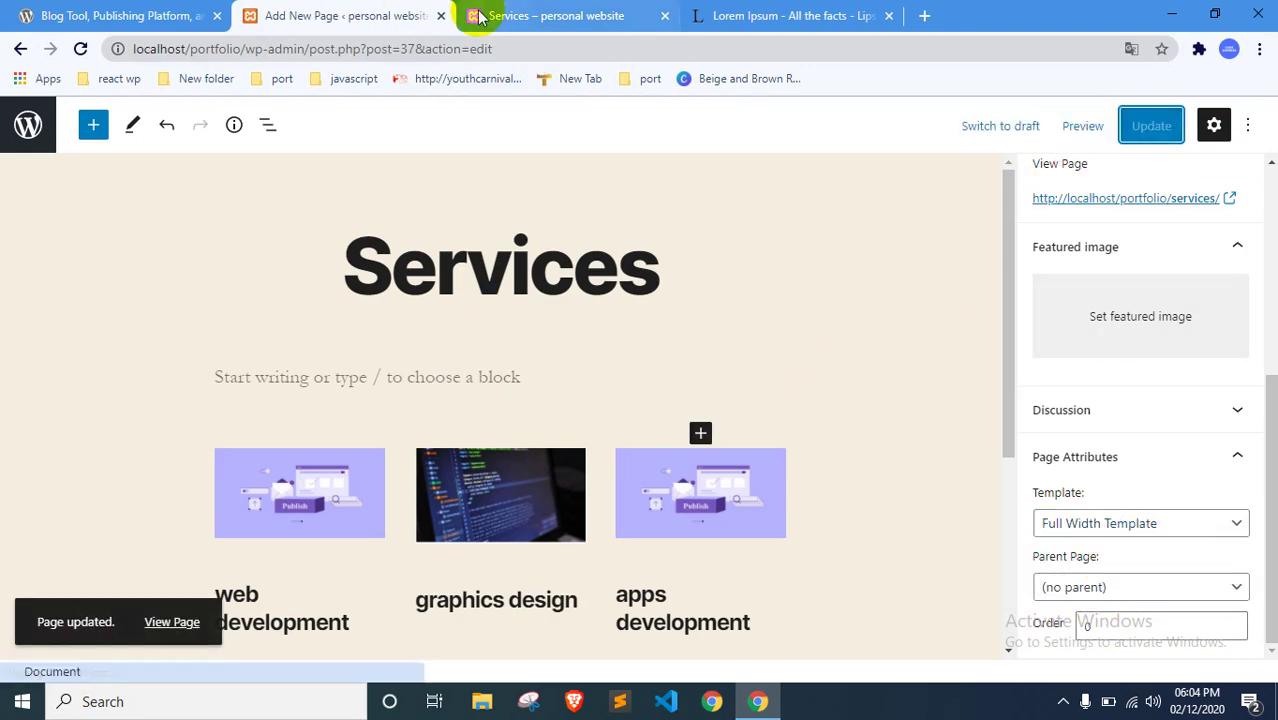
# Step: Reload the live Services page and examine its column layout with the full-width template
pyautogui.hotkey('ctrl', 'Tab')
pyautogui.rightClick(3, 306)
pyautogui.click(40, 358)
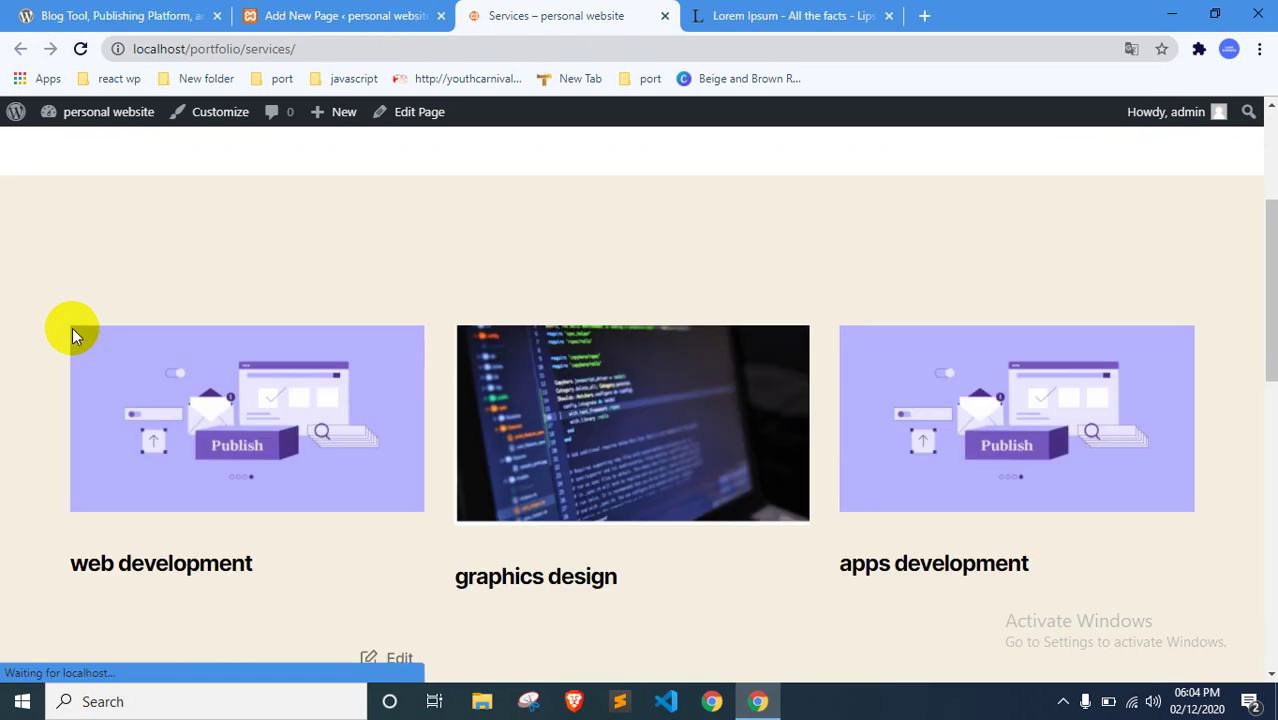
pyautogui.scroll(1, 73, 327)
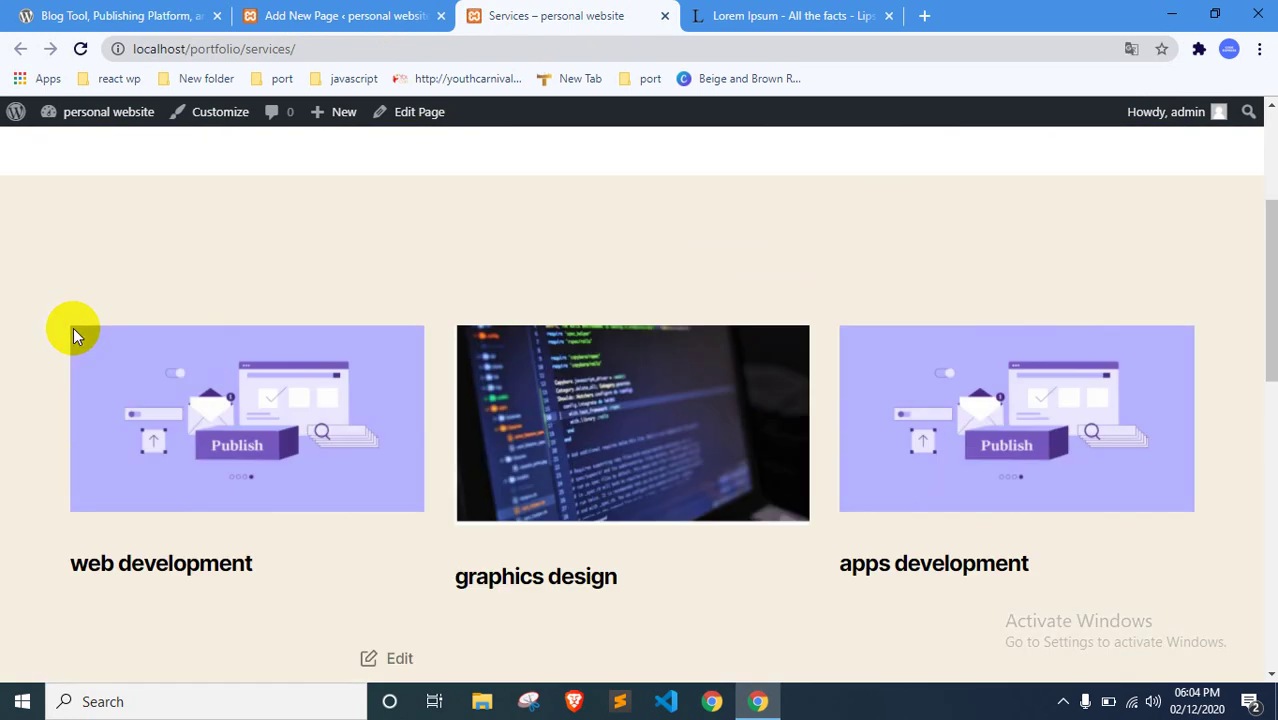
pyautogui.scroll(-1, 73, 327)
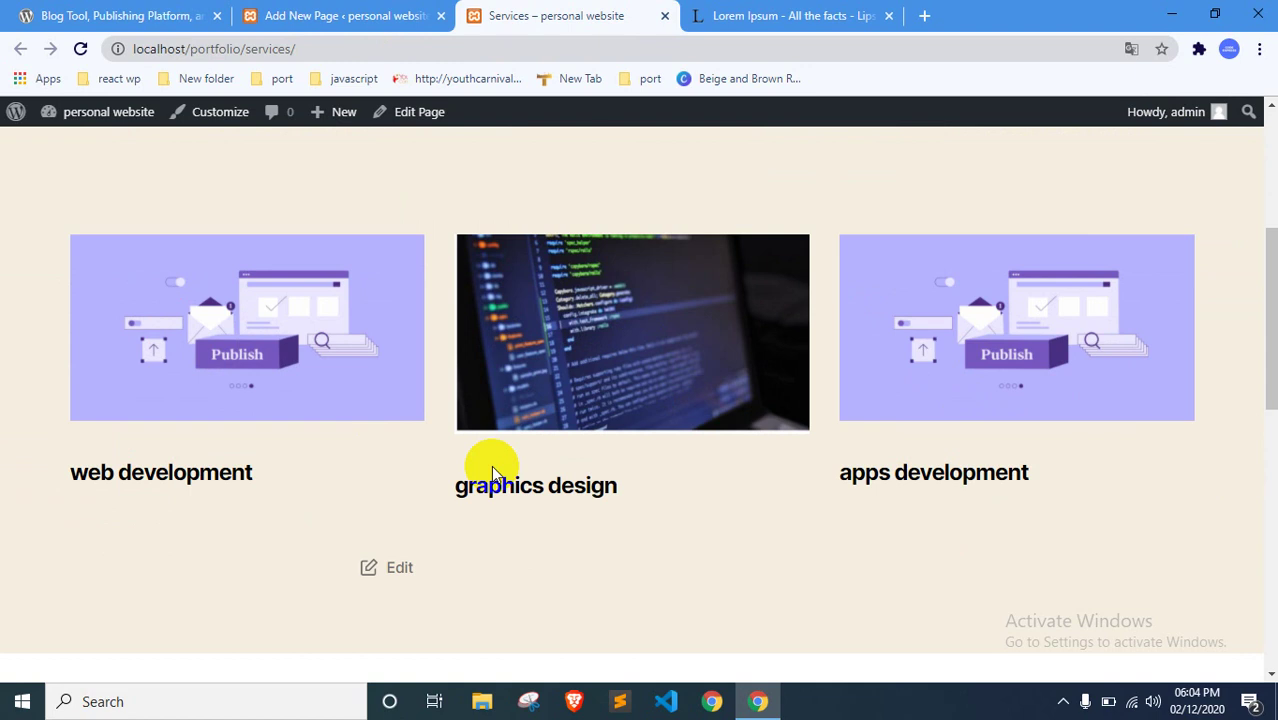
# Step: Examine the three service columns on the live Services page and compare them with the page in the editor
pyautogui.scroll(-3, 491, 465)
pyautogui.scroll(7, 499, 456)
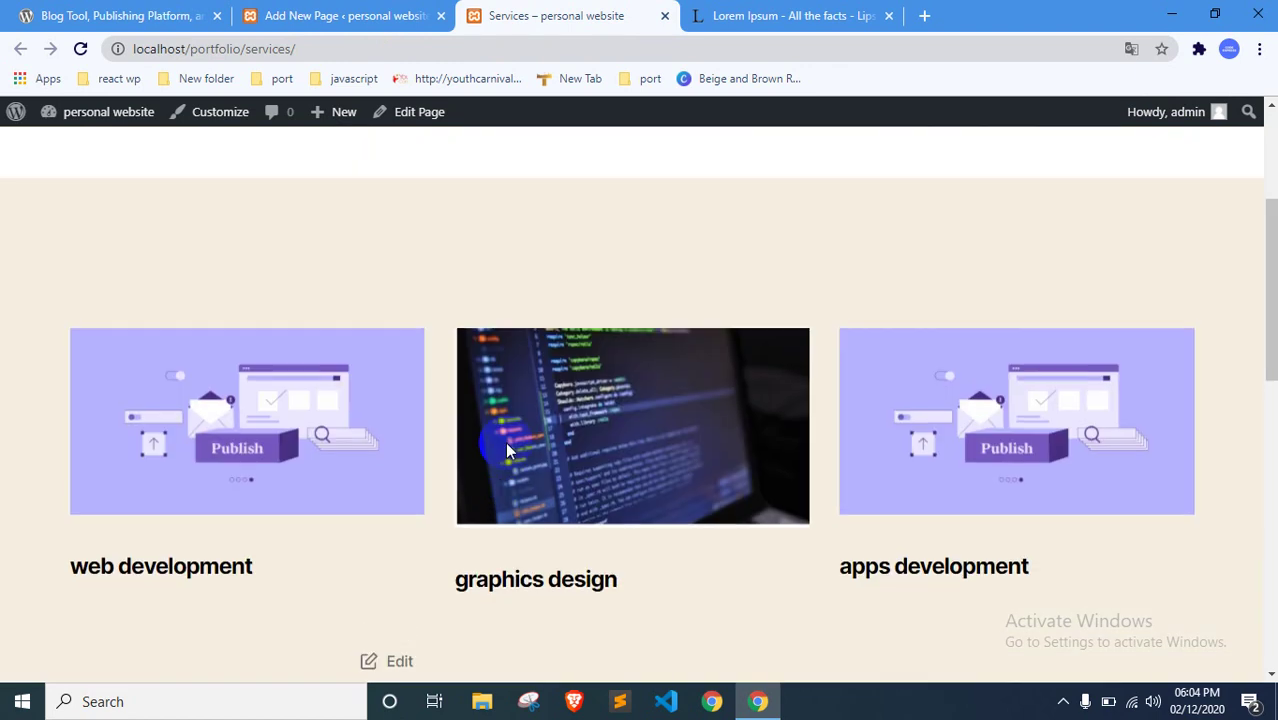
pyautogui.click(375, 9)
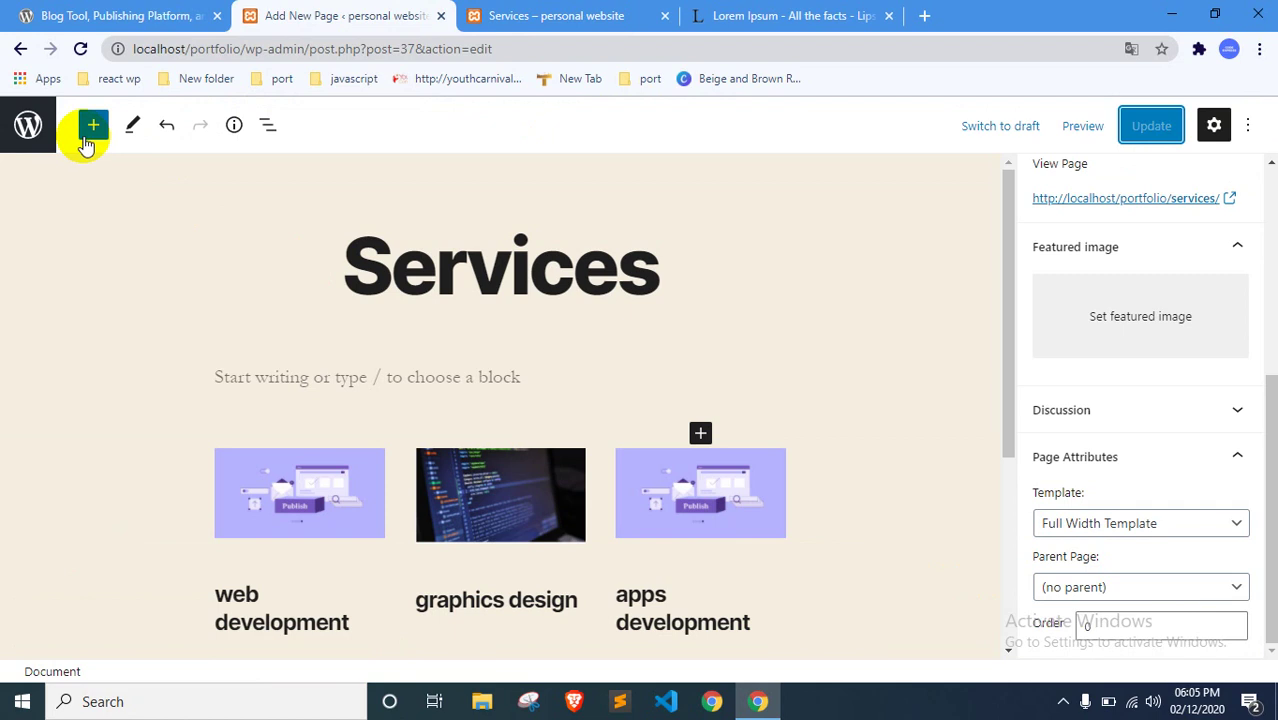
pyautogui.click(485, 12)
pyautogui.scroll(-5, 465, 177)
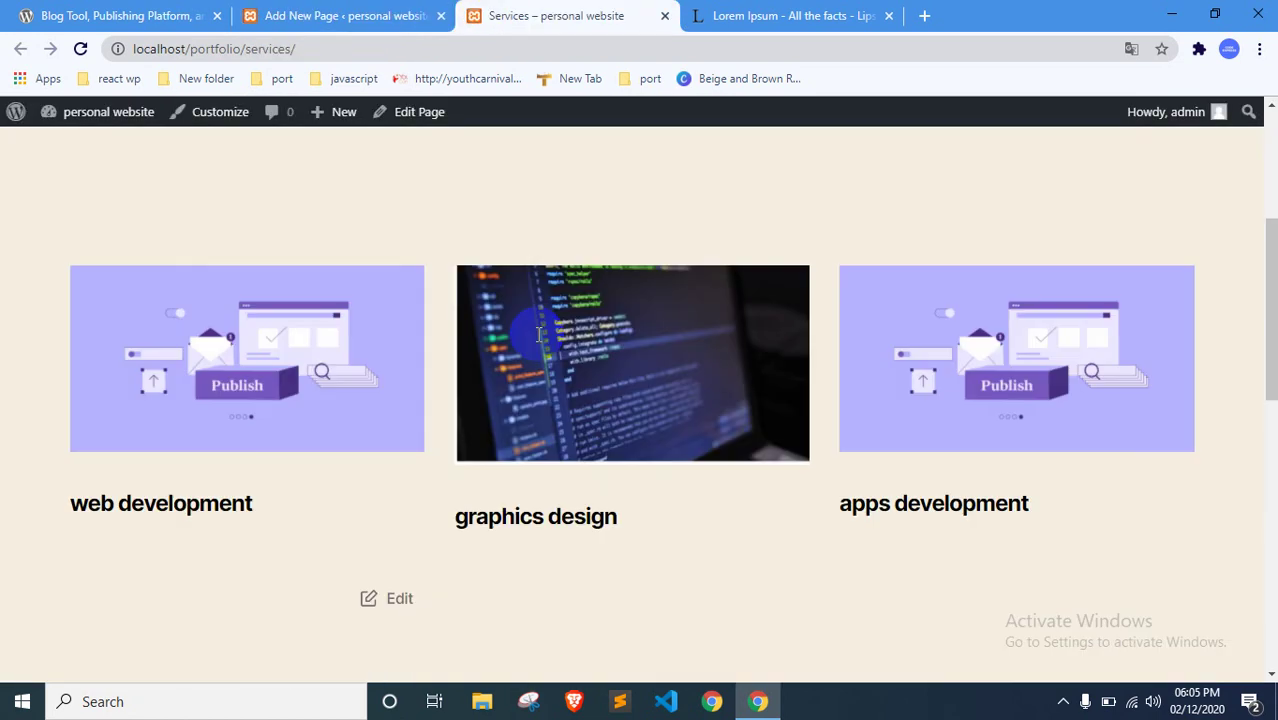
pyautogui.scroll(2, 536, 340)
pyautogui.click(358, 12)
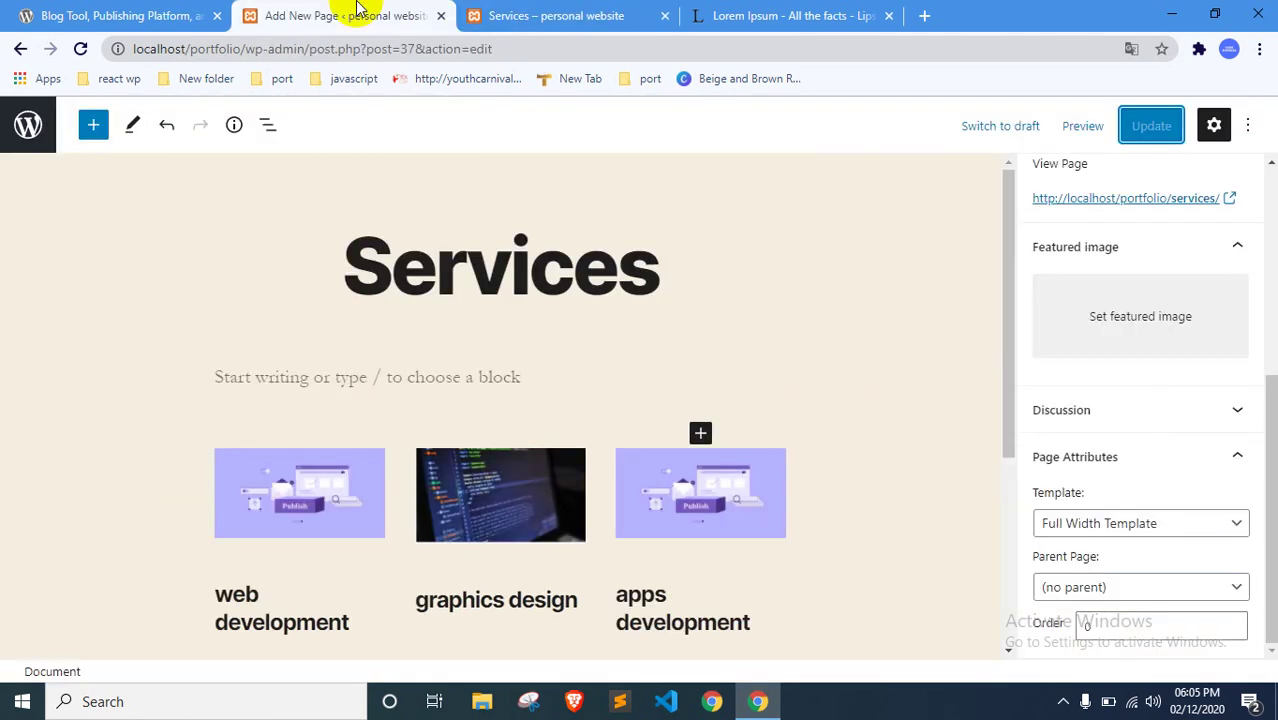
# Step: Leave the Services page editor for the Pages list and view the header of the live Services page
pyautogui.click(25, 126)
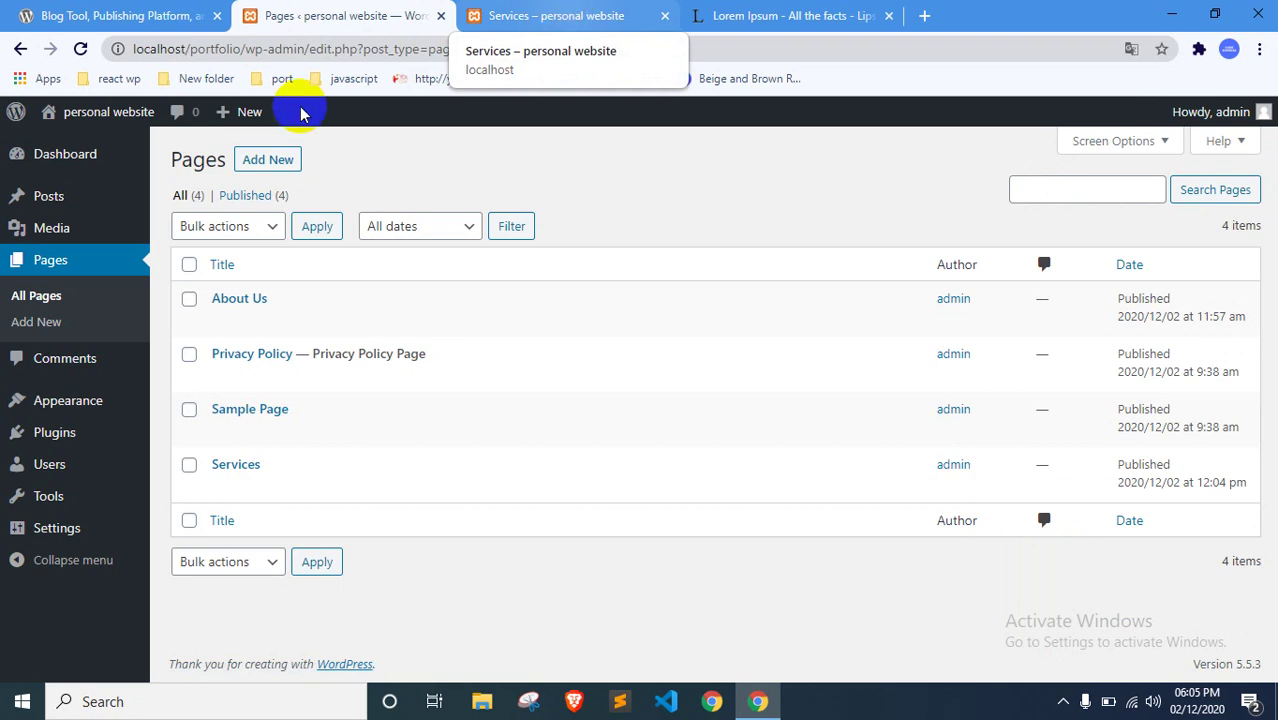
pyautogui.hotkey('ctrl', 'Tab')
pyautogui.scroll(4, 128, 308)
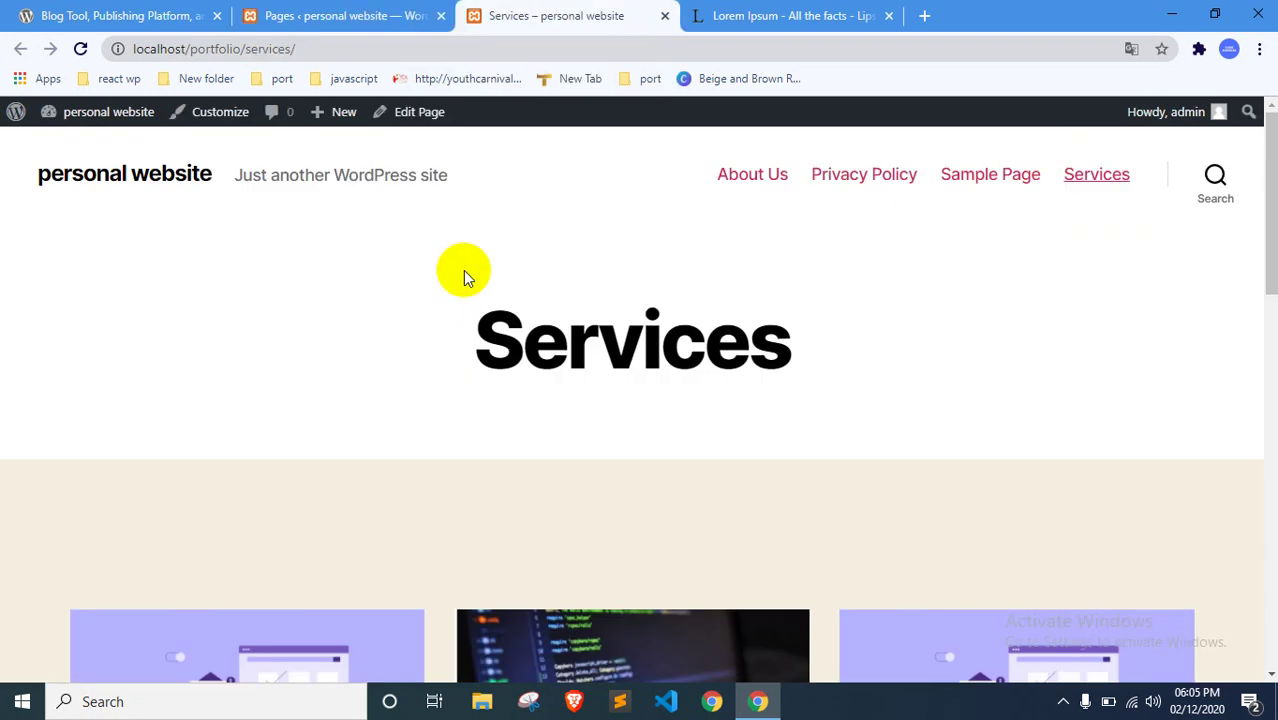
pyautogui.click(375, 15)
pyautogui.click(266, 172)
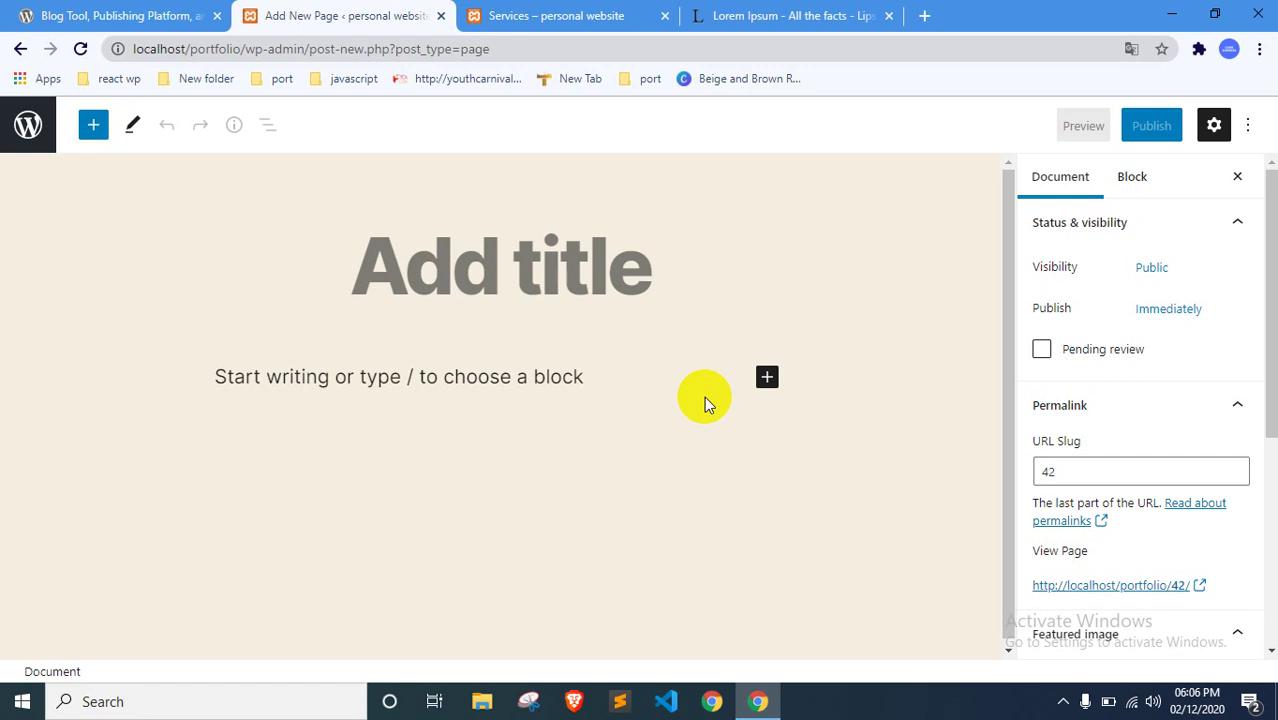
pyautogui.click(28, 124)
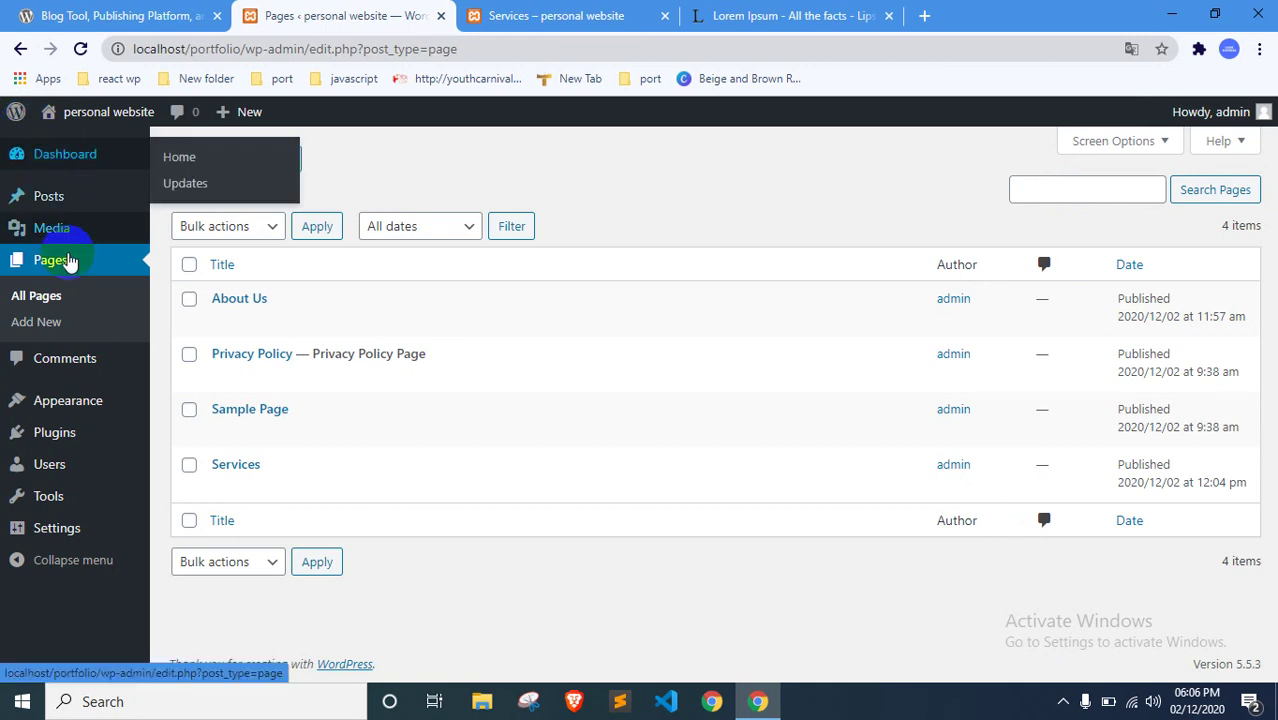
# Step: Open the site's Comments list and look over the existing comment and its moderation options
pyautogui.click(82, 373)
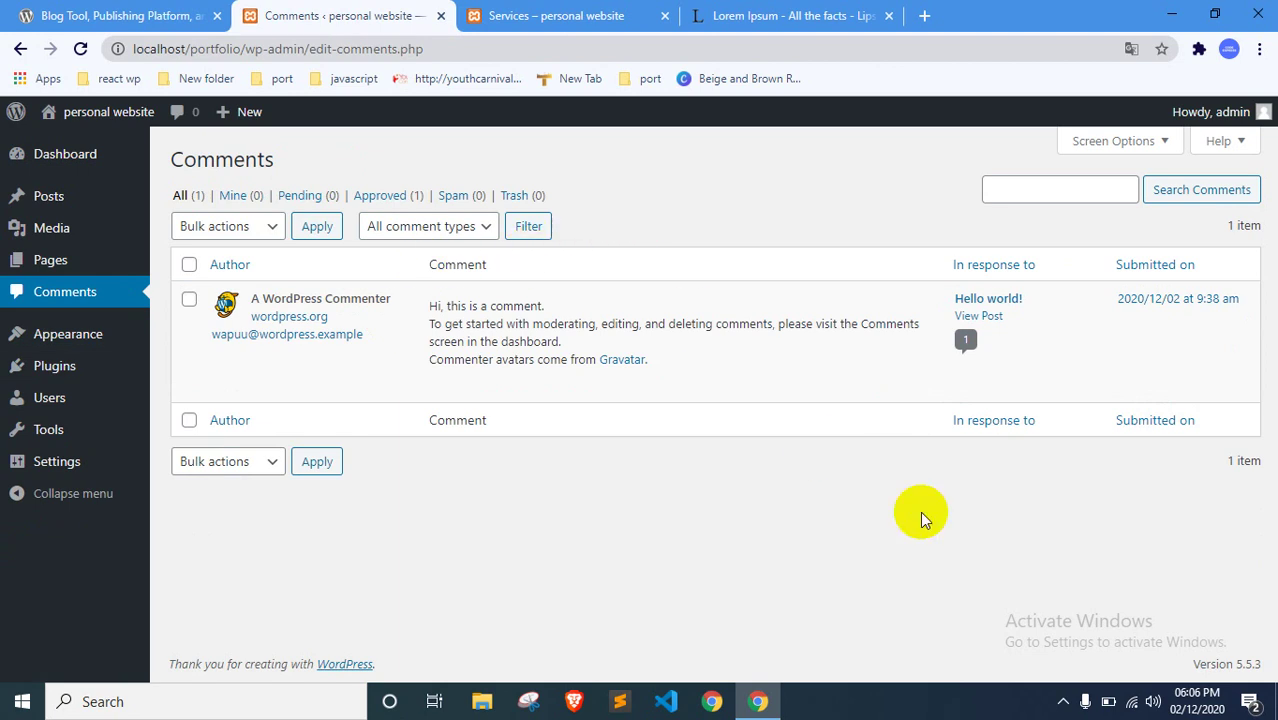
pyautogui.moveTo(309, 370)
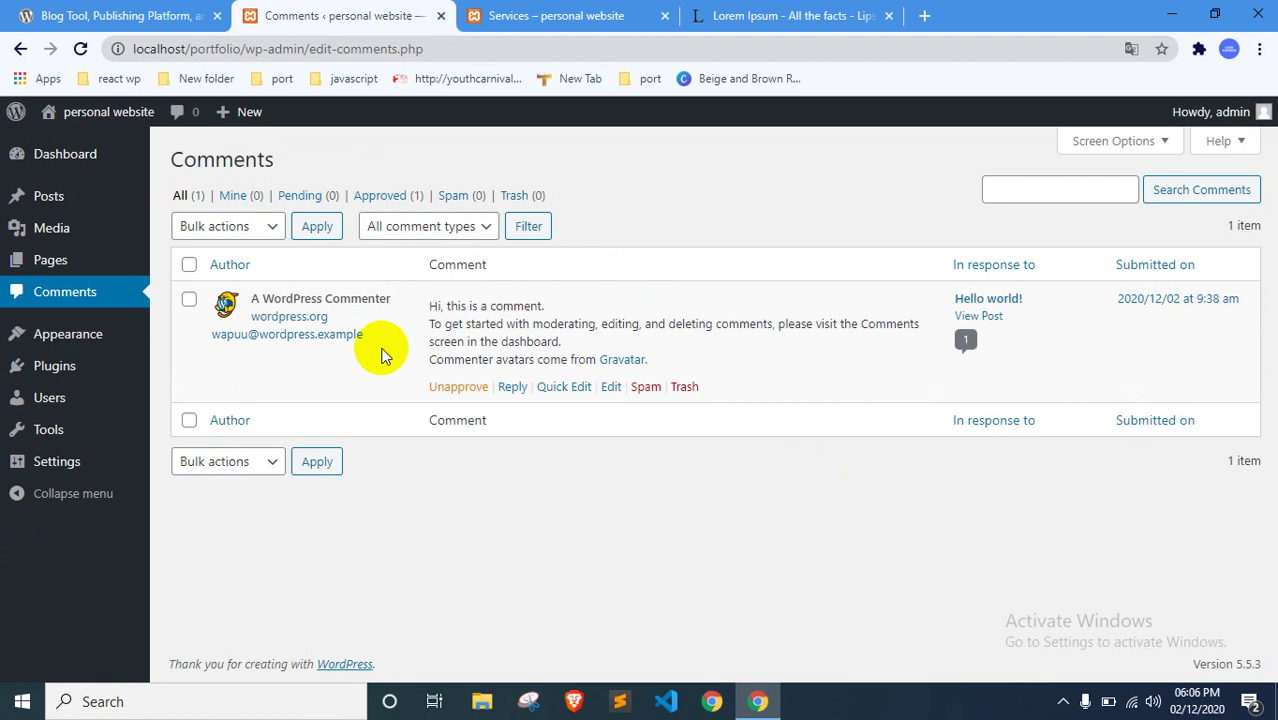
# Step: View the post Website Launch Checklist 2 from the Posts list in a new browser tab and close the Services page's tab
pyautogui.click(87, 193)
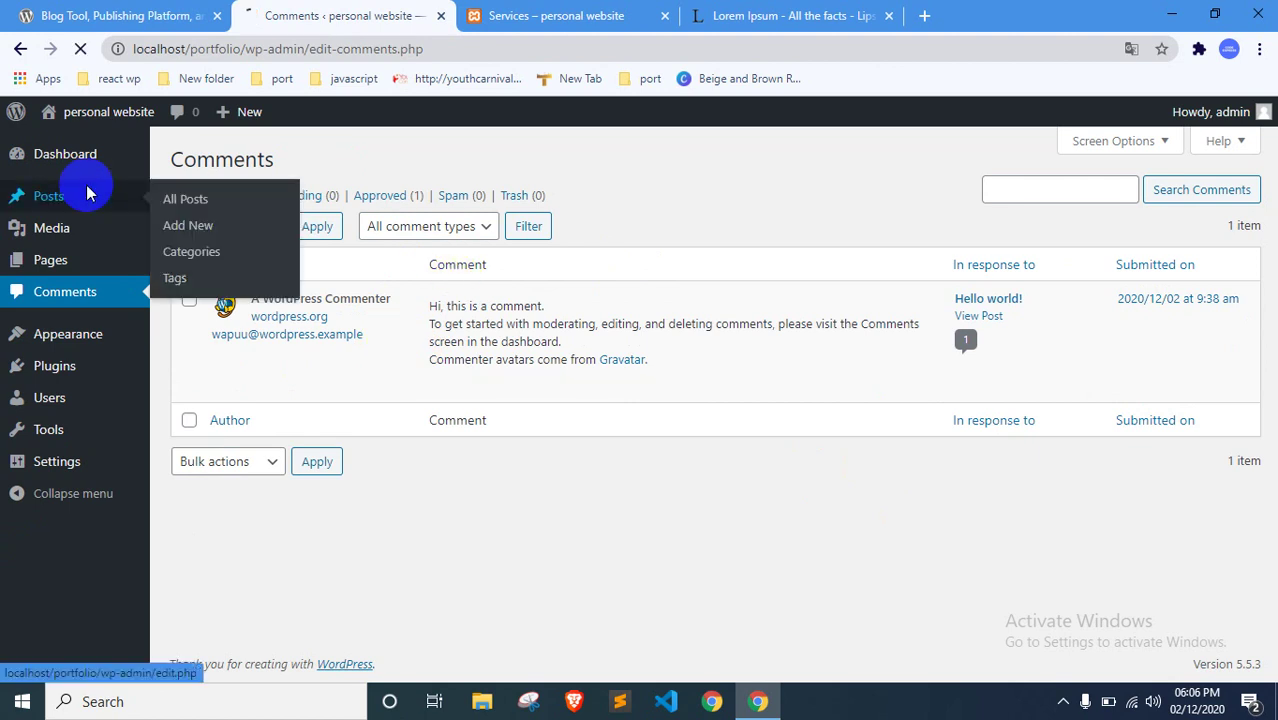
pyautogui.moveTo(314, 323)
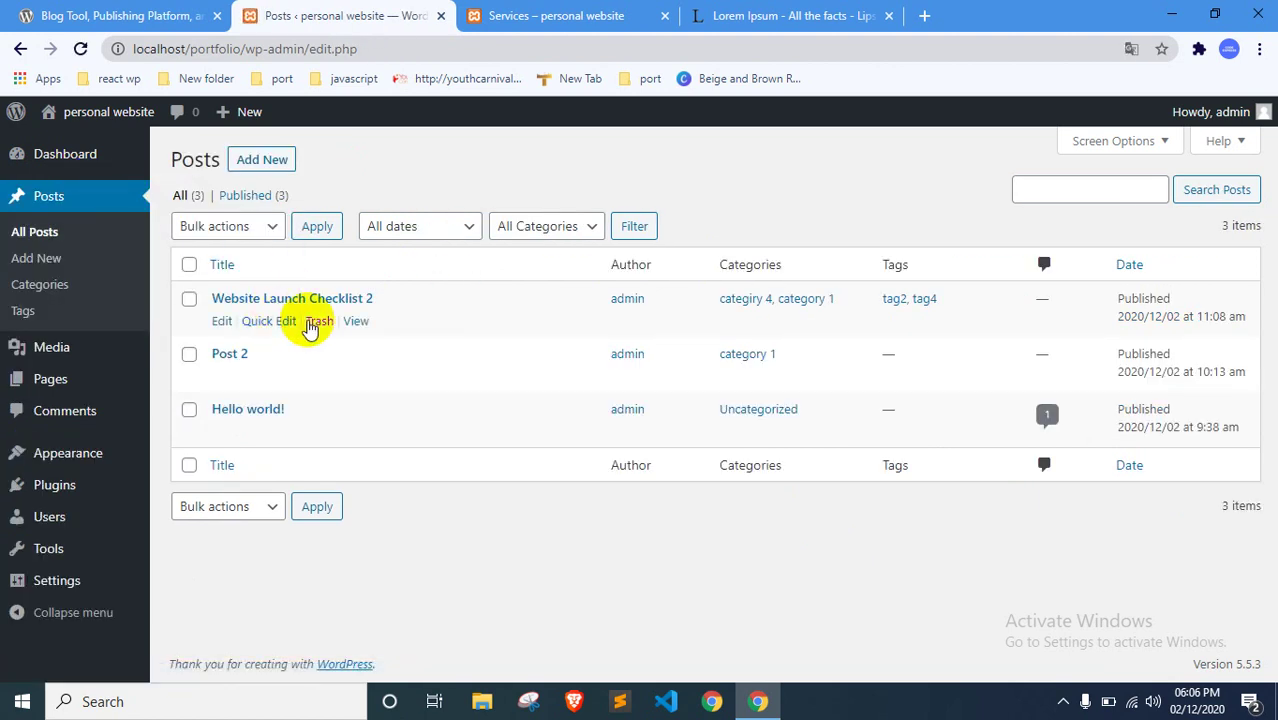
pyautogui.moveTo(356, 325); pyautogui.dragTo(640, 22)
pyautogui.click(640, 22)
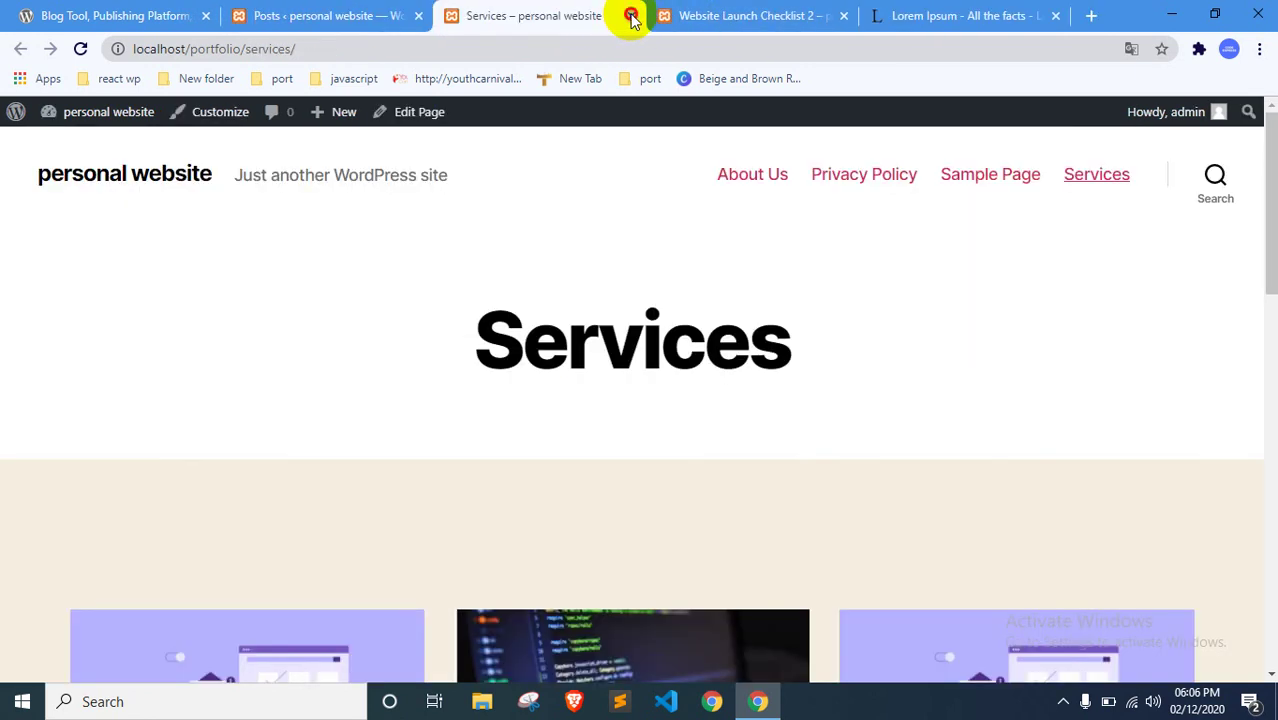
pyautogui.click(631, 15)
# Step: Post the comment "post ta sundor hoiche" on the Website Launch Checklist 2 post
pyautogui.scroll(-1, 488, 403)
pyautogui.scroll(-20, 488, 403)
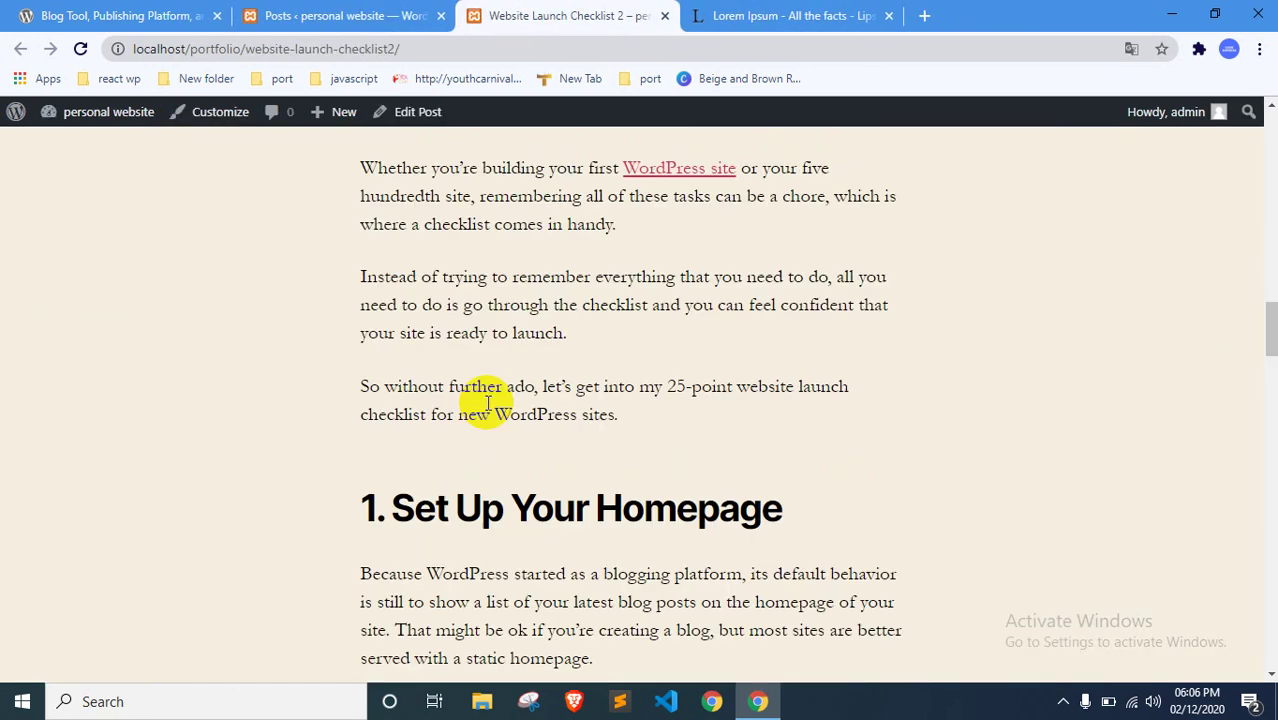
pyautogui.scroll(-15, 488, 403)
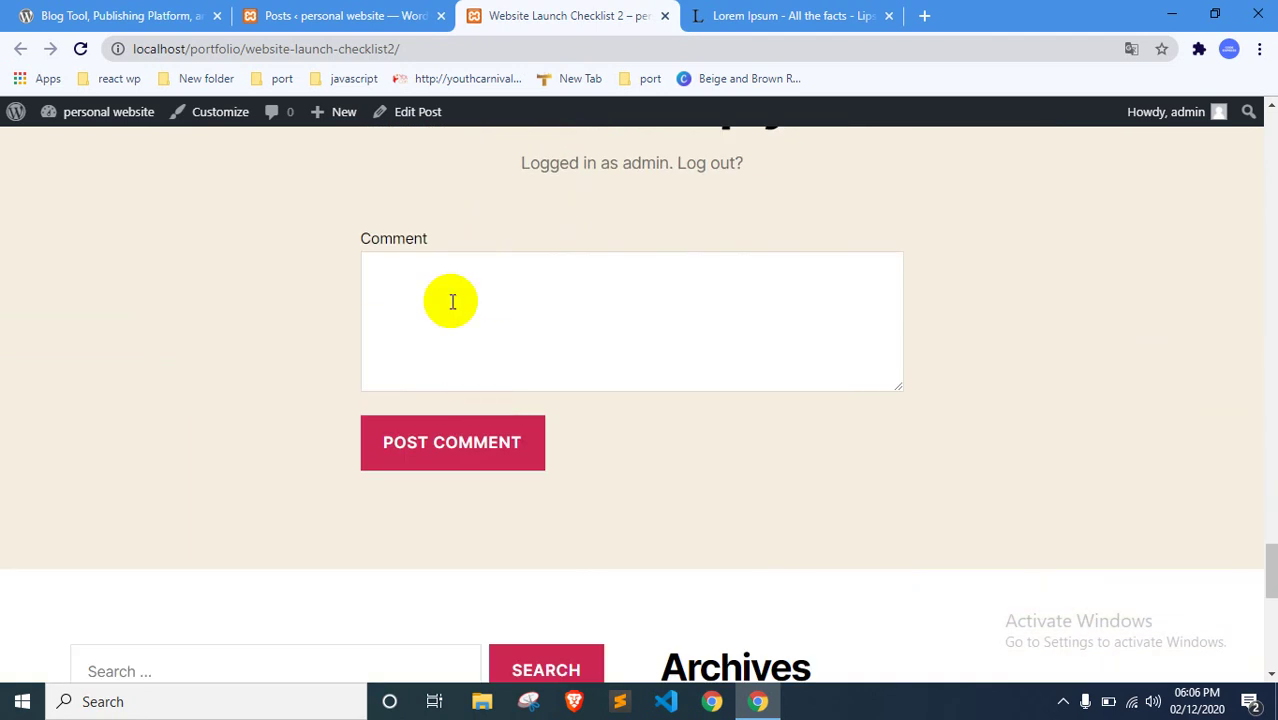
pyautogui.click(474, 285)
pyautogui.click(370, 15)
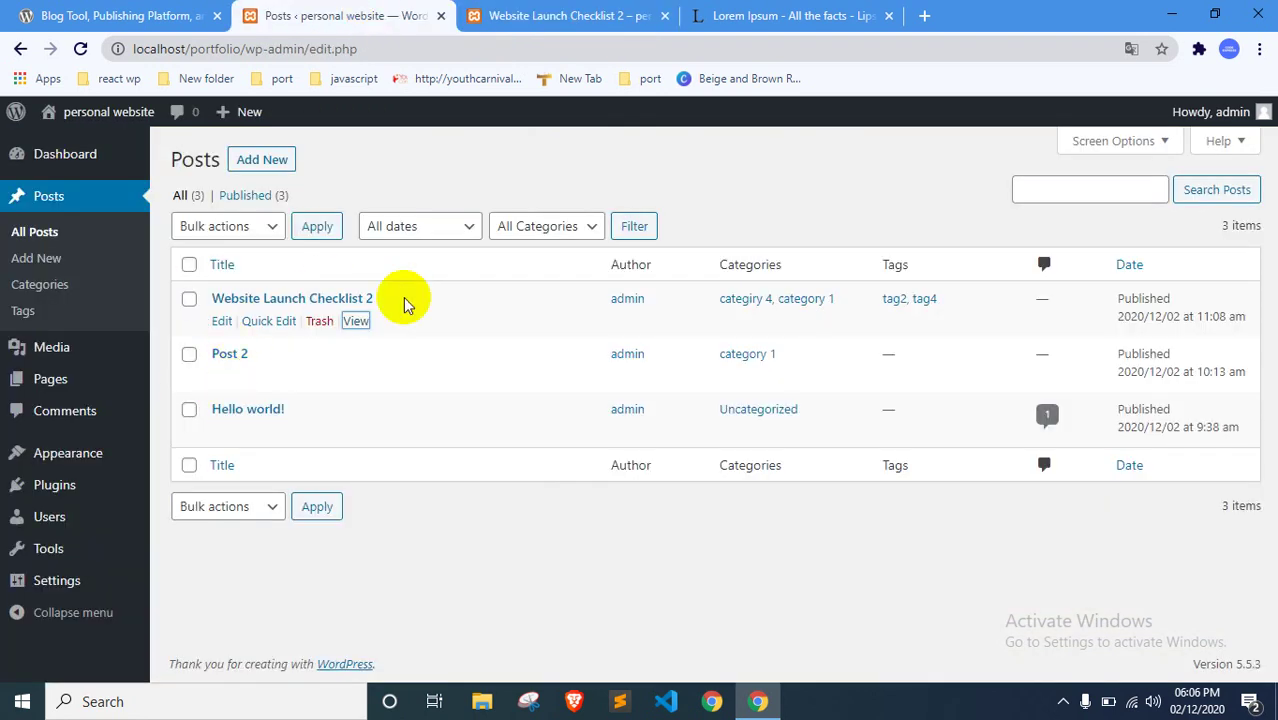
pyautogui.click(552, 15)
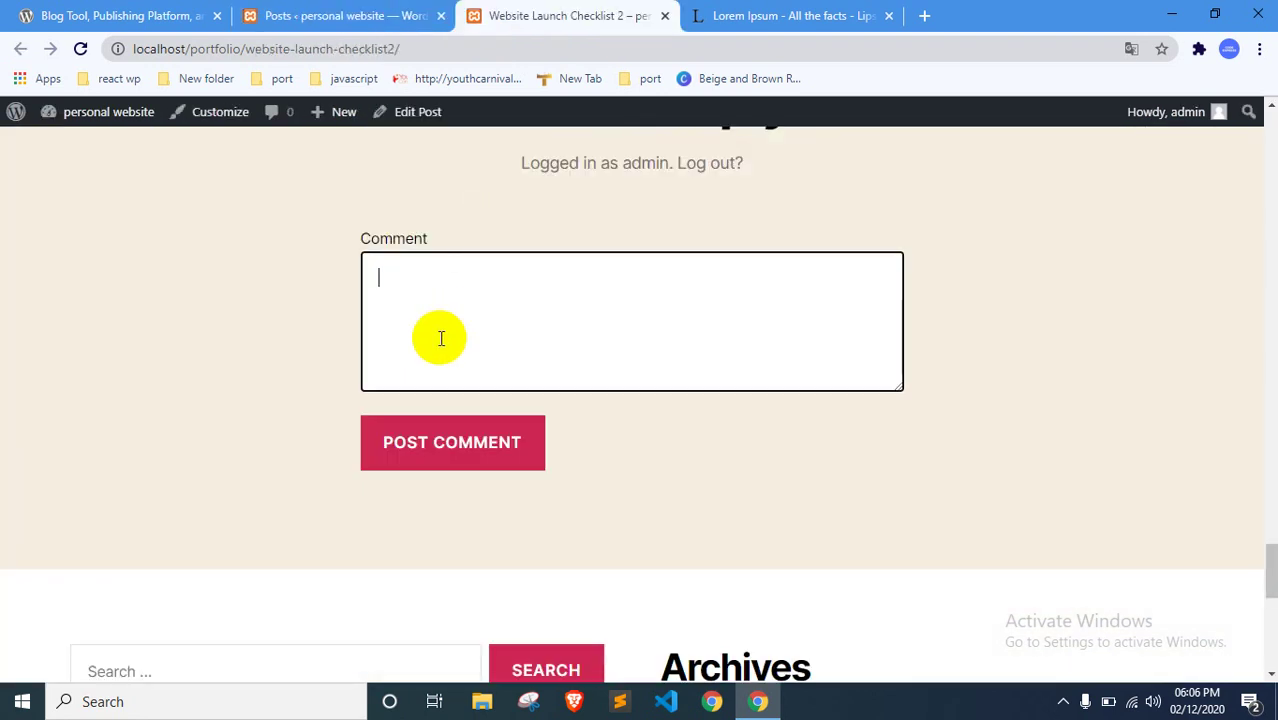
pyautogui.write('post ta sundor hoiche')
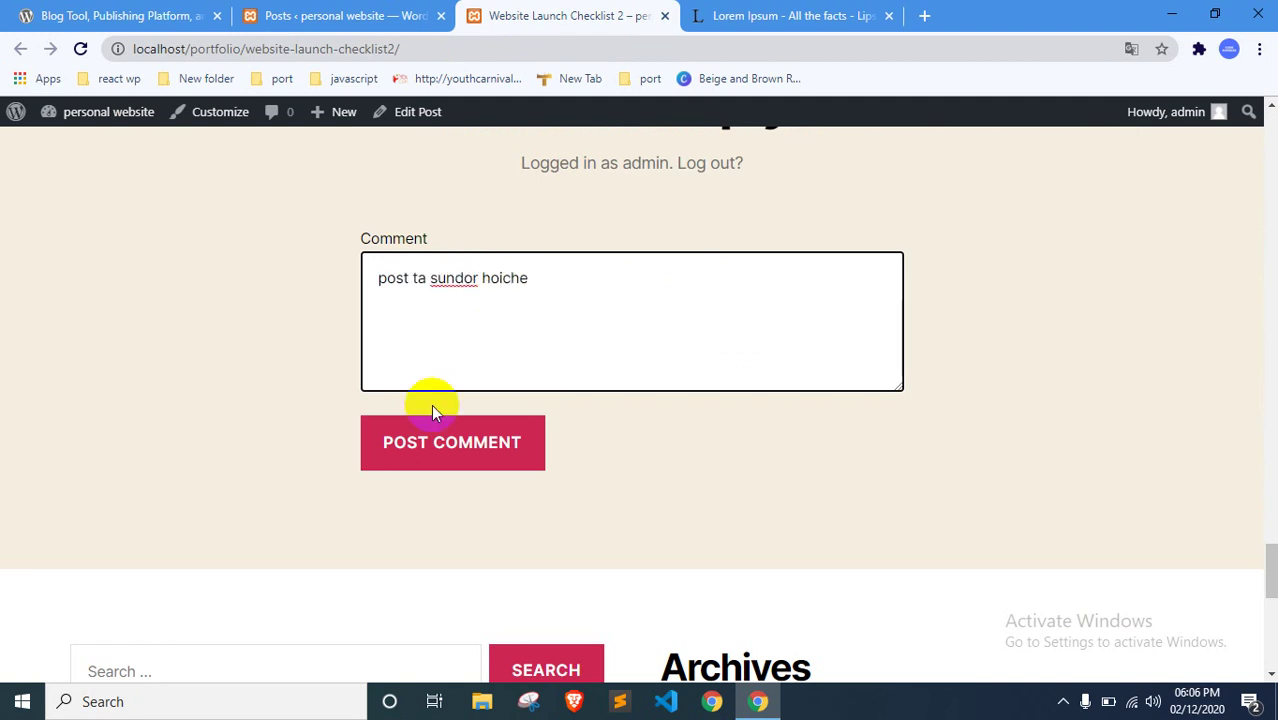
pyautogui.click(436, 446)
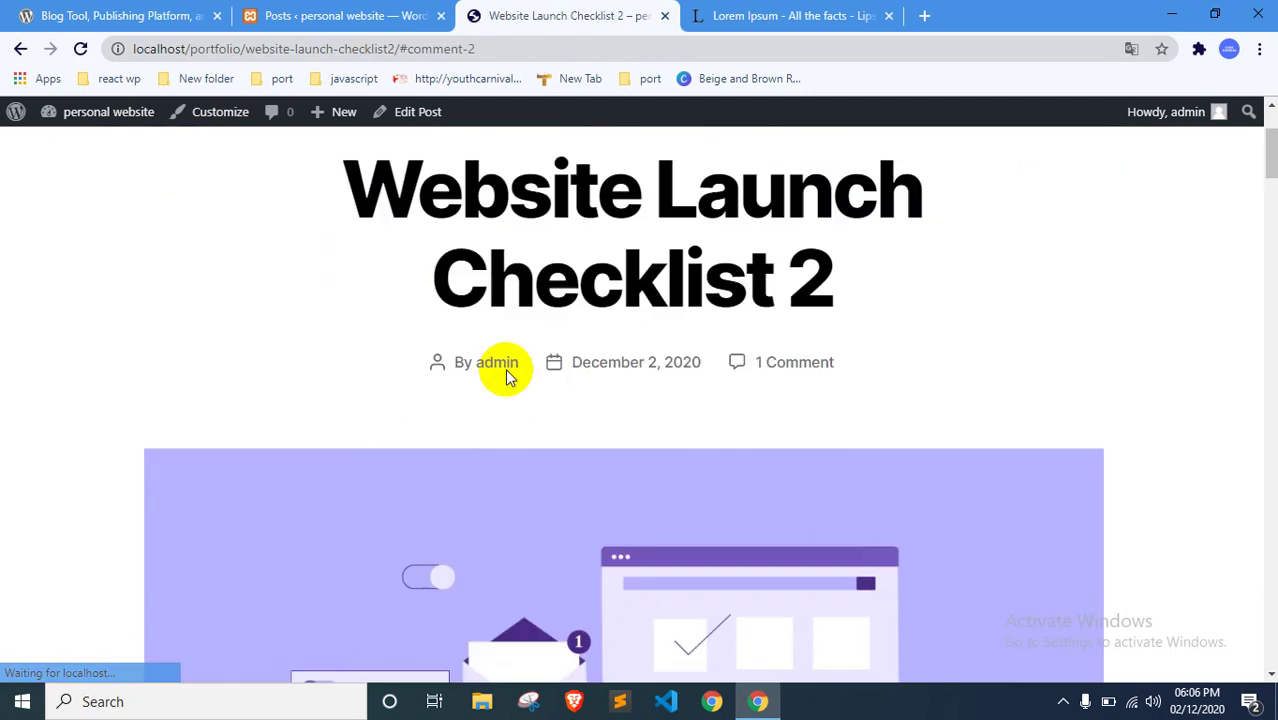
pyautogui.scroll(1, 520, 372)
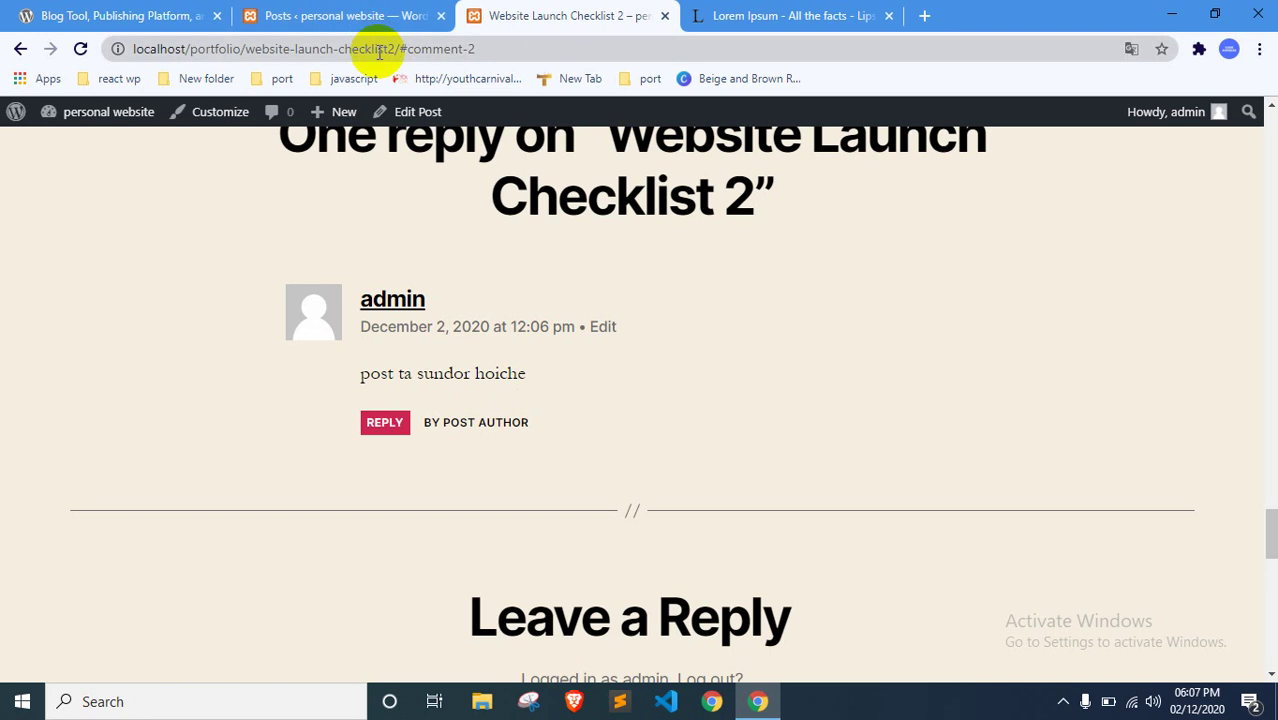
# Step: Copy the post's address without the #comment-2 part and open it in a new incognito window
pyautogui.moveTo(411, 48); pyautogui.dragTo(522, 46)
pyautogui.press('BackSpace')
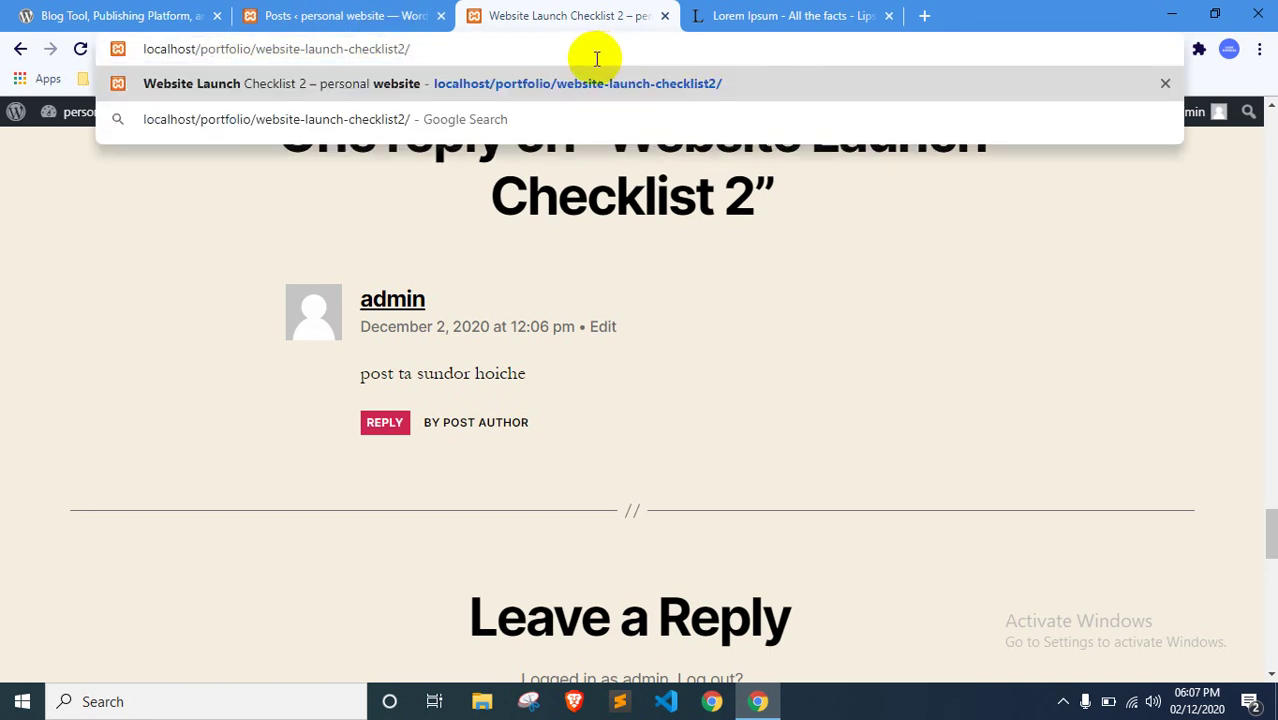
pyautogui.hotkey('ctrl', 'a')
pyautogui.hotkey('ctrl', 'c')
pyautogui.moveTo(1218, 88)
pyautogui.click(1259, 48)
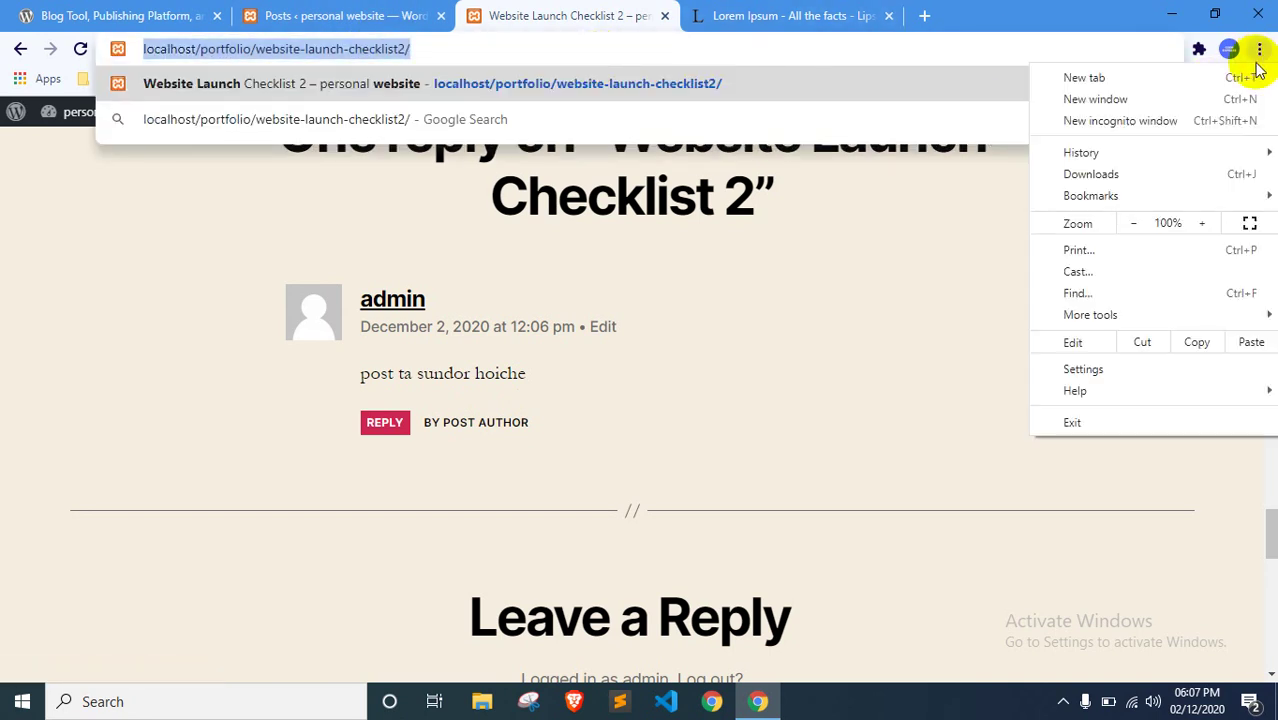
pyautogui.click(1178, 134)
pyautogui.hotkey('ctrl', 'v')
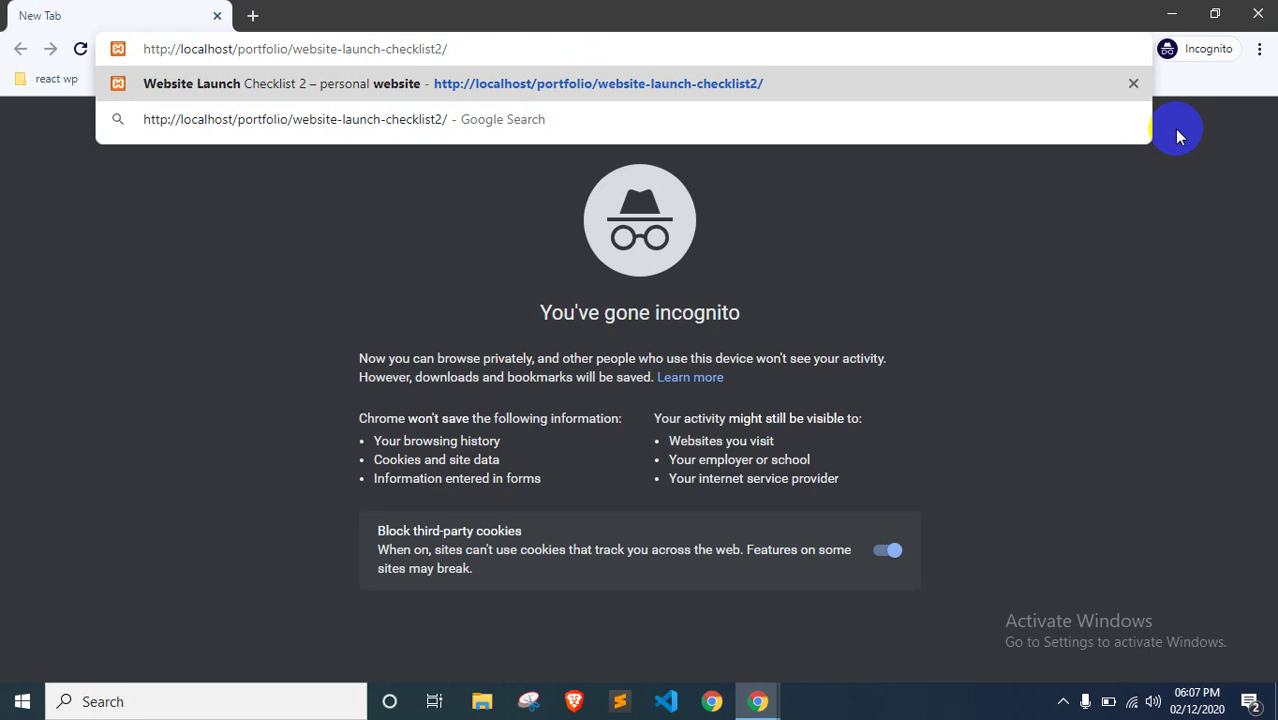
pyautogui.press('Return')
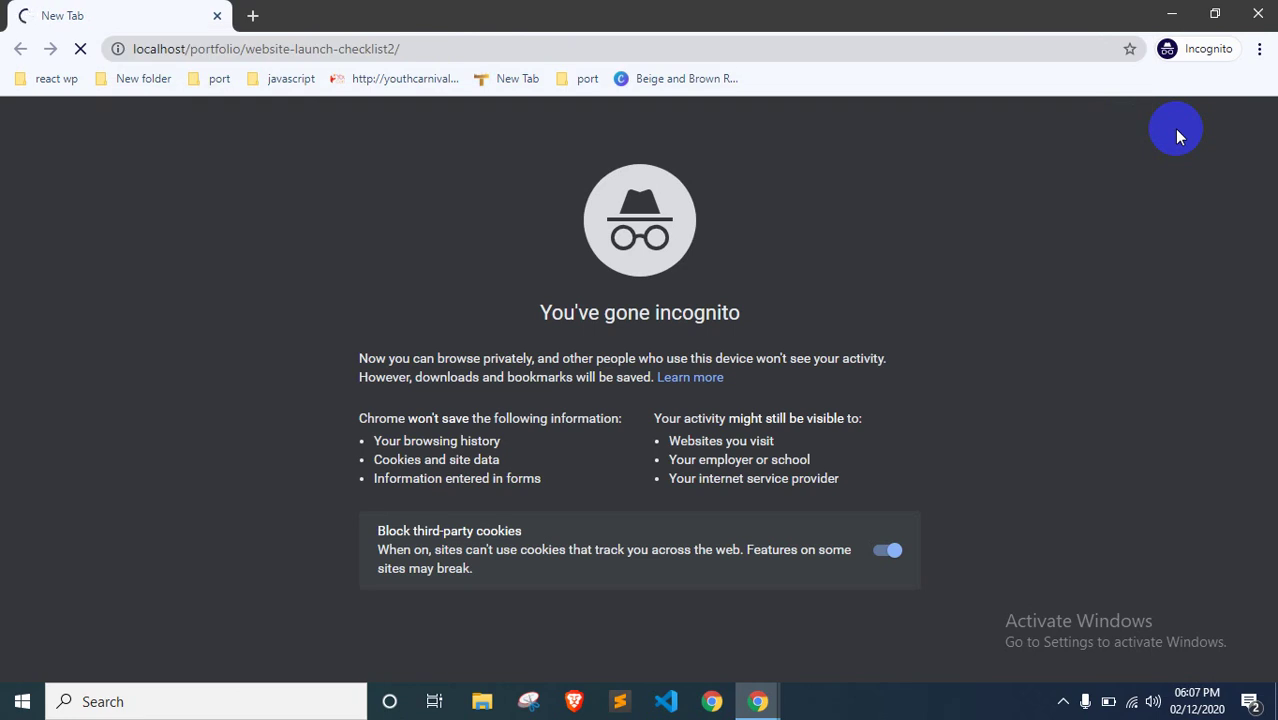
# Step: Examine the existing reply and the Leave a Reply form at the end of the post as a logged-out visitor
pyautogui.scroll(-5, 590, 330)
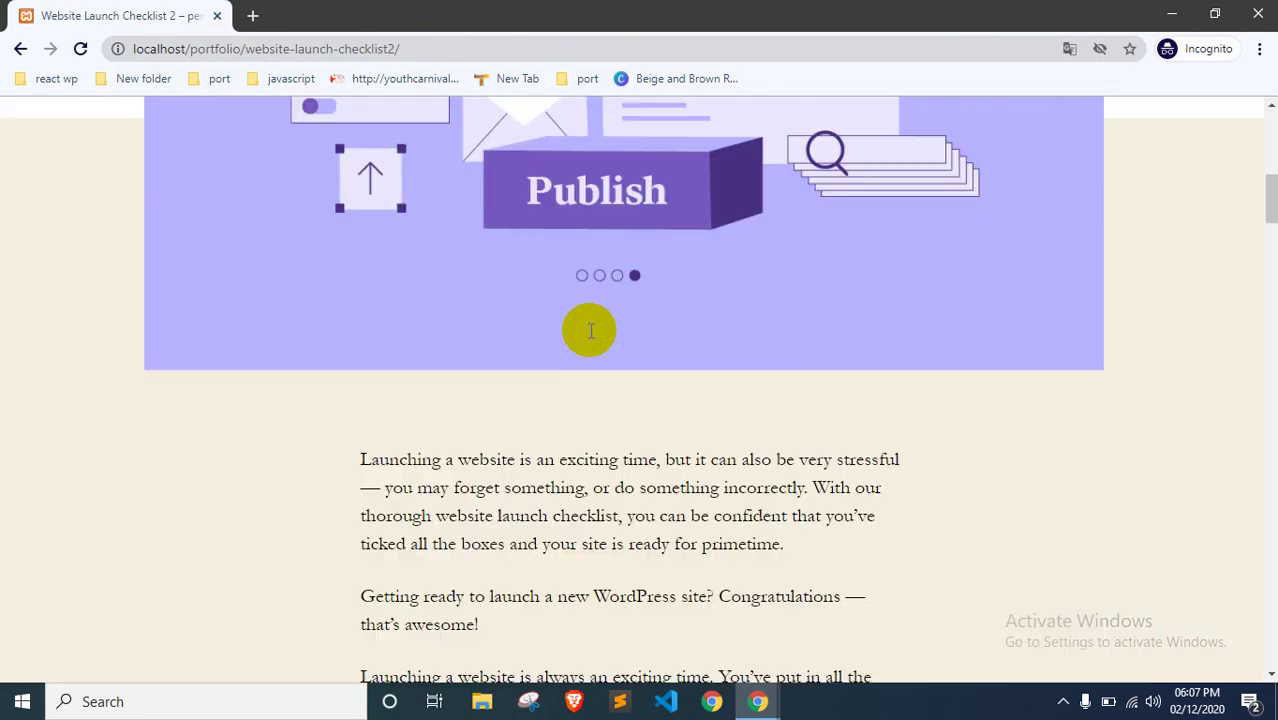
pyautogui.scroll(-20, 590, 330)
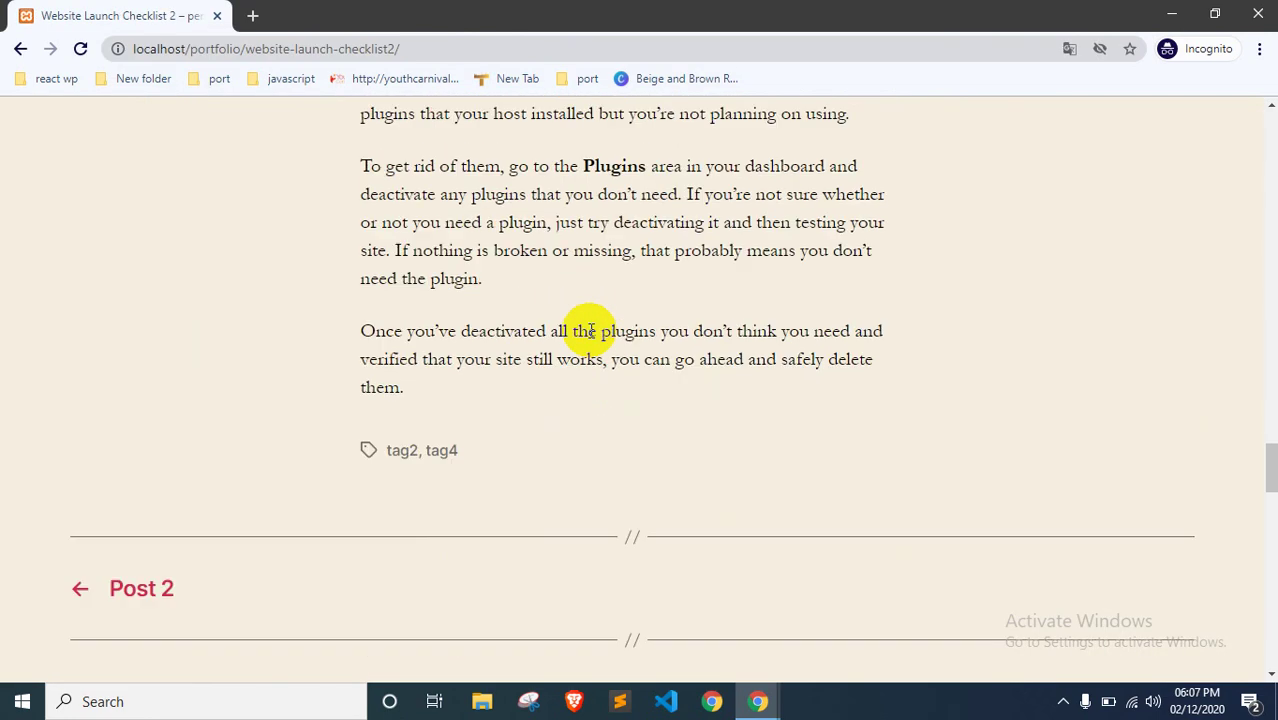
pyautogui.scroll(-3, 590, 331)
pyautogui.scroll(2, 588, 331)
pyautogui.scroll(-3, 437, 377)
pyautogui.scroll(1, 499, 414)
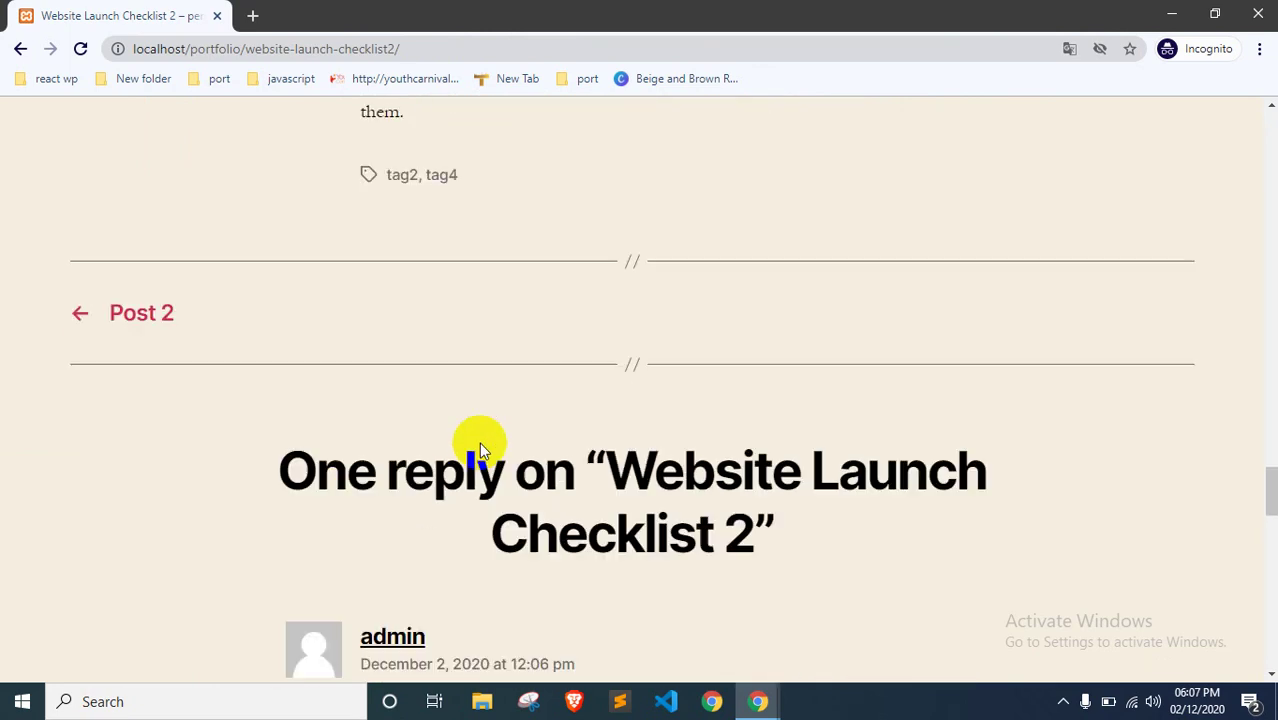
pyautogui.scroll(-3, 479, 442)
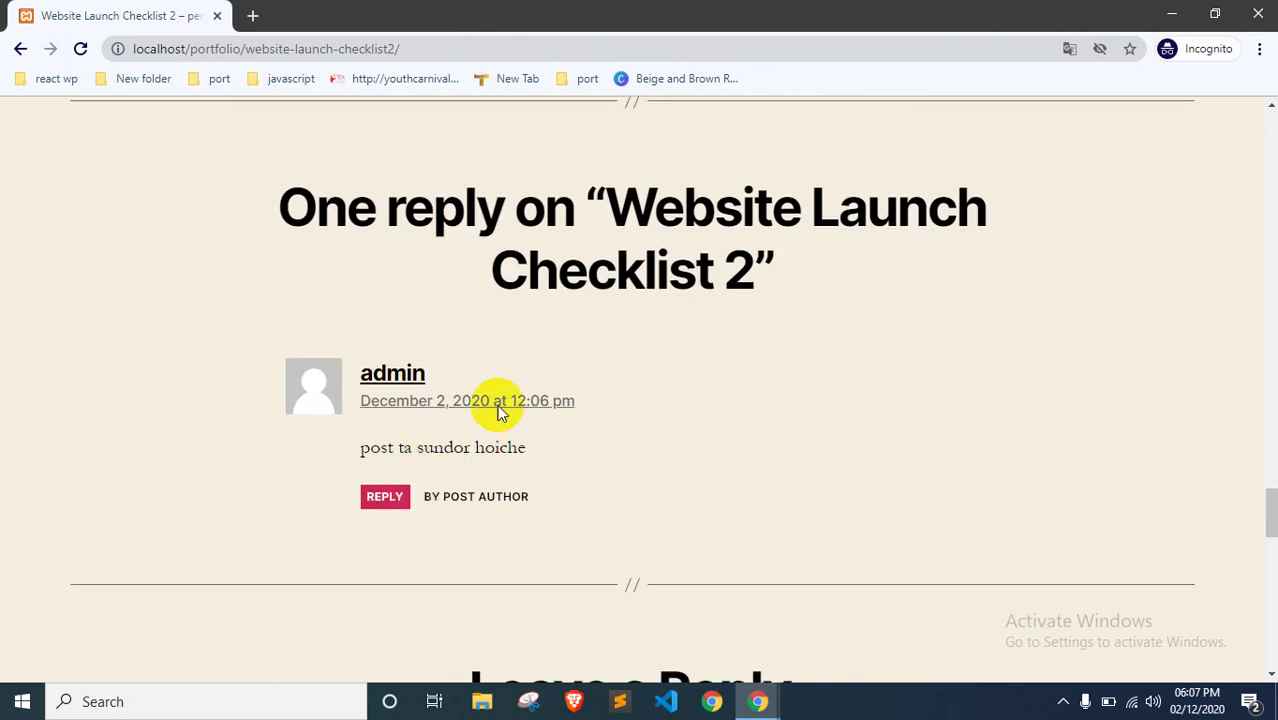
pyautogui.scroll(-4, 490, 368)
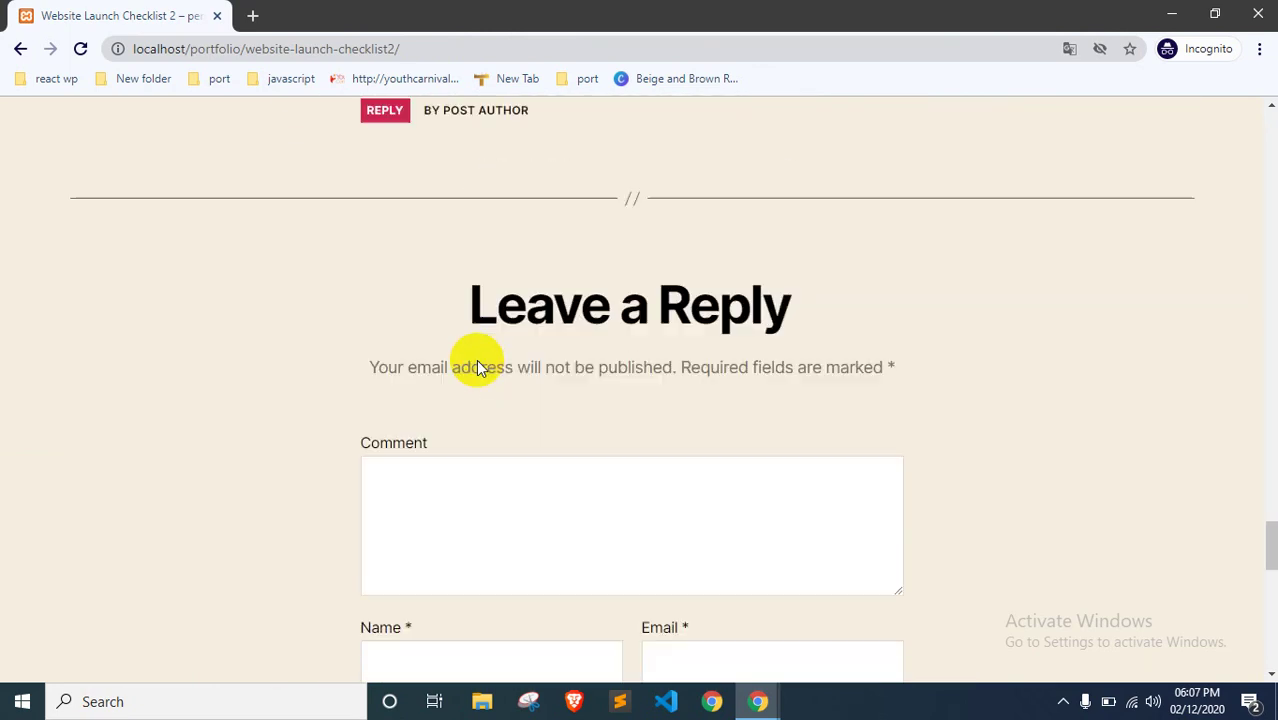
pyautogui.scroll(2, 470, 358)
pyautogui.scroll(-2, 600, 450)
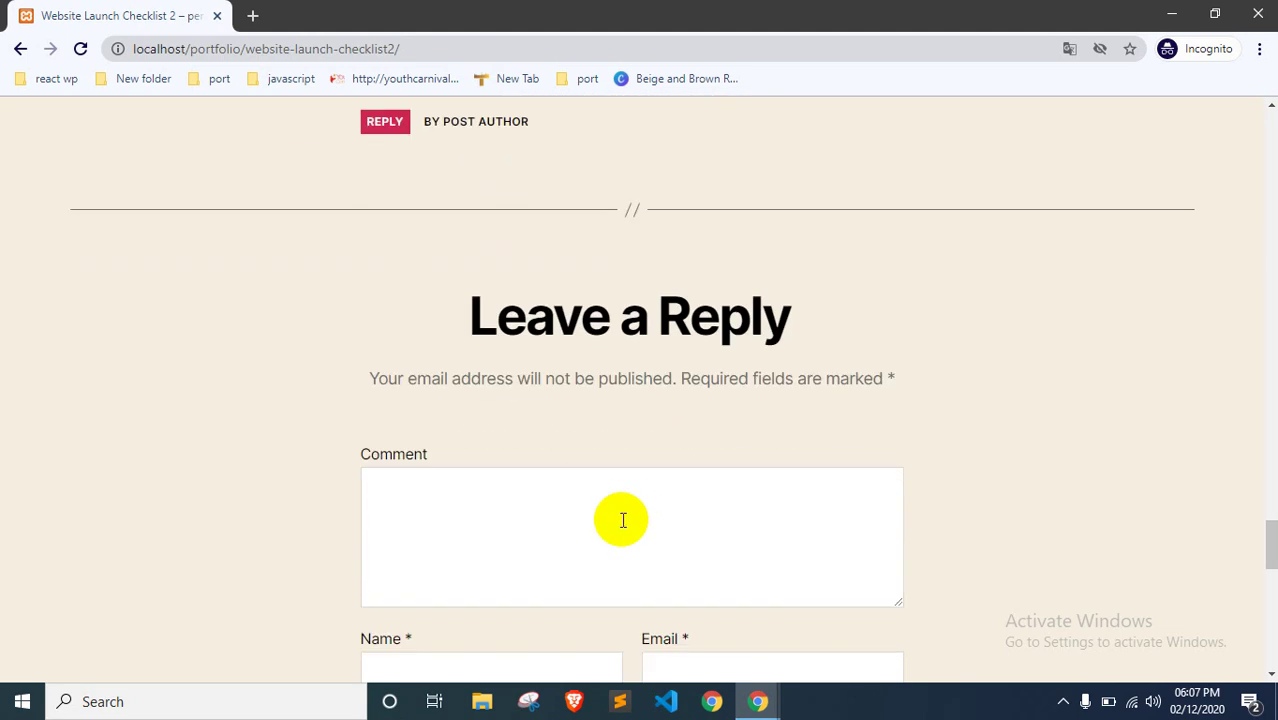
# Step: Write "post ta valo hoi nai" as the visitor's comment in the Leave a Reply form
pyautogui.click(622, 520)
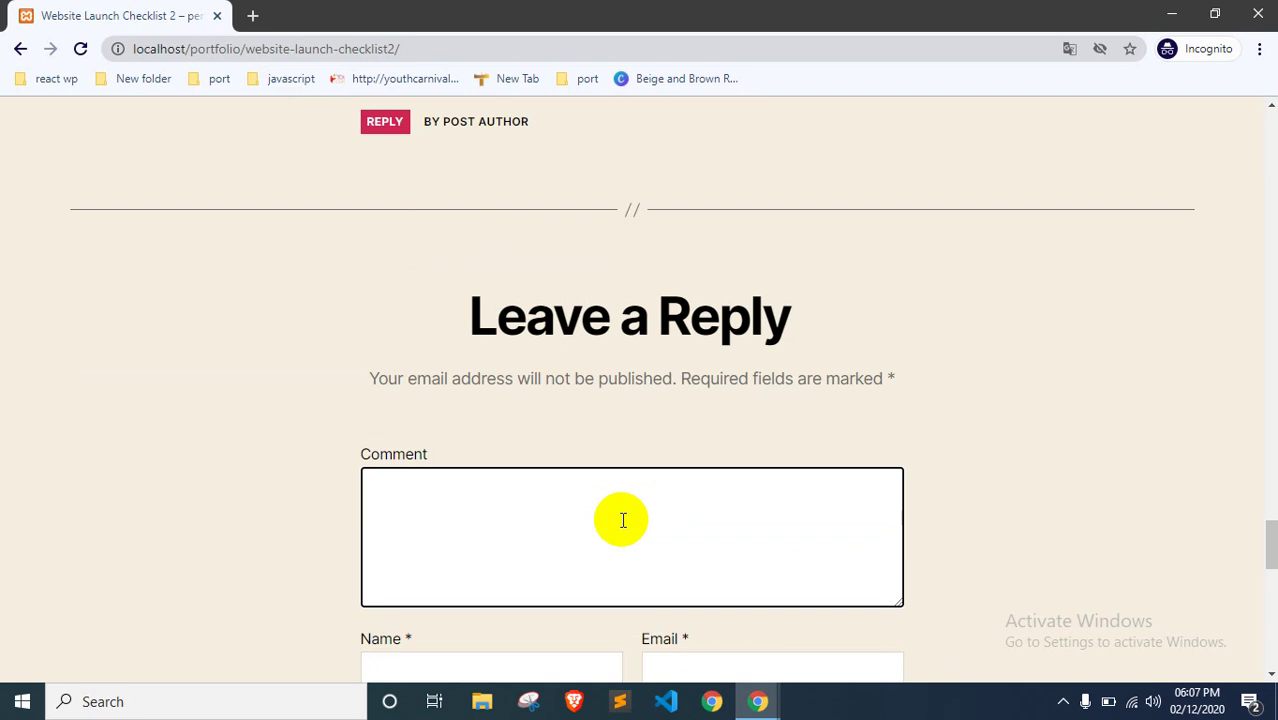
pyautogui.write('user')
pyautogui.hotkey('ctrl', 'a')
pyautogui.press('BackSpace')
pyautogui.write('post ta valo hoi')
pyautogui.press('Return')
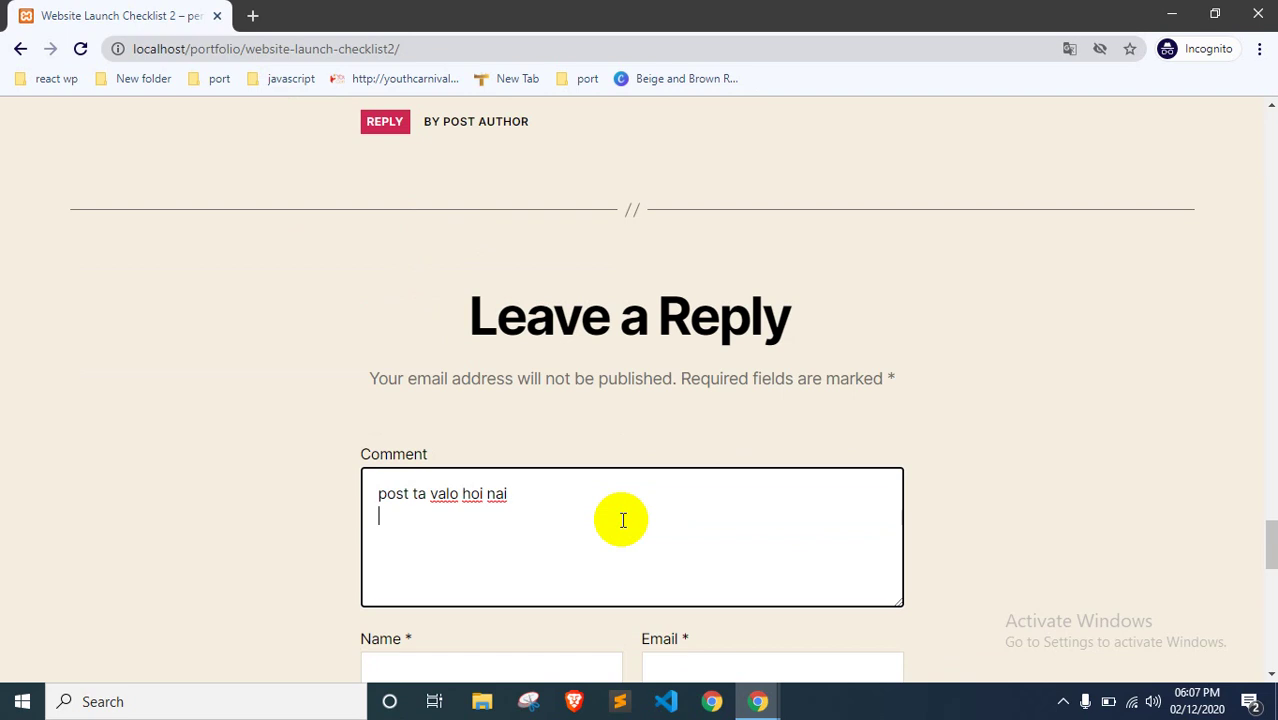
# Step: Enter user 1 as the commenter name and fill in the commenter's e-mail address
pyautogui.scroll(-2, 619, 519)
pyautogui.click(494, 467)
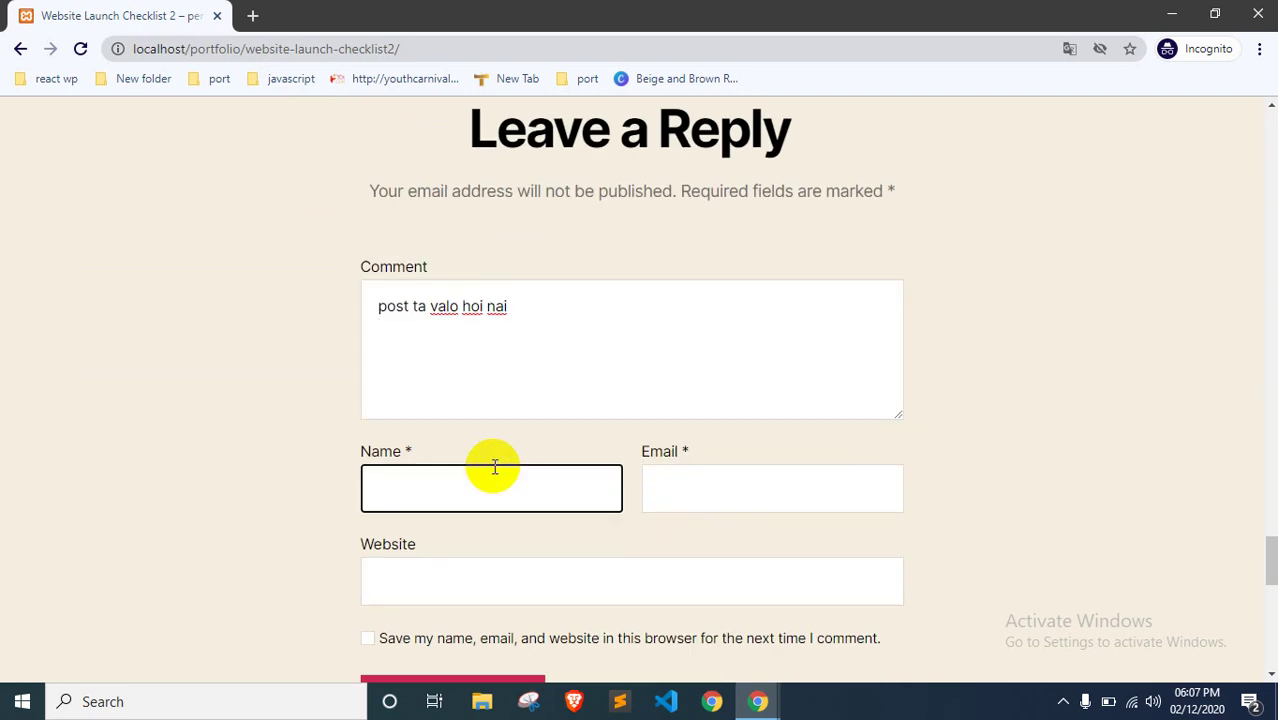
pyautogui.write('user 1')
pyautogui.click(703, 472)
pyautogui.write('user')
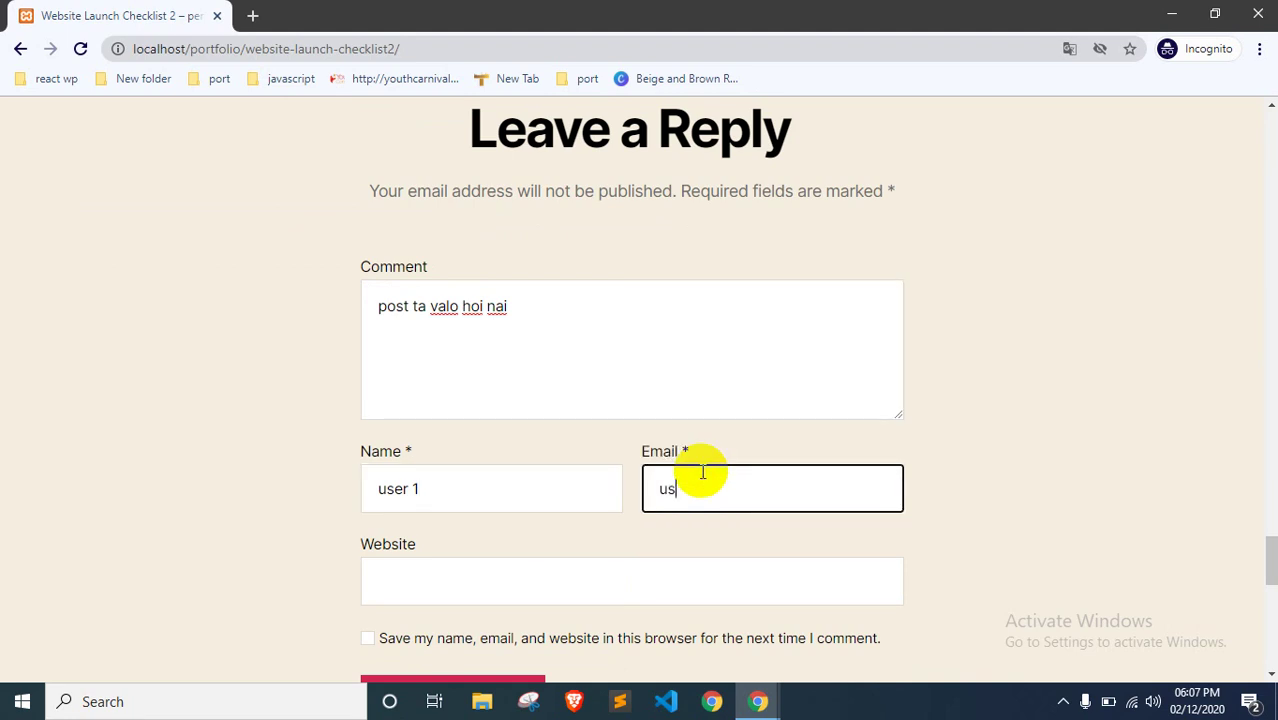